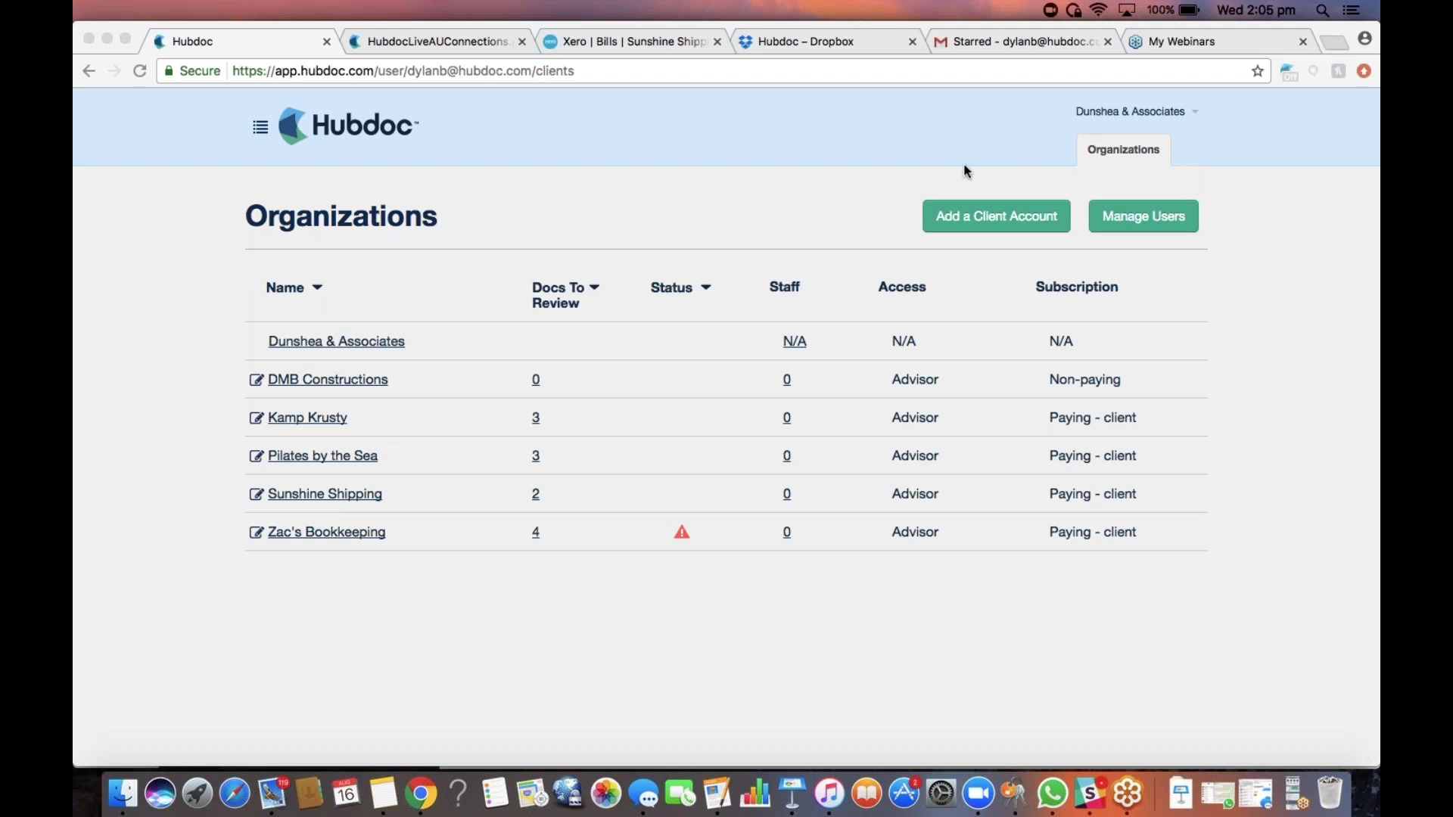
Open the 'Add a Client Account' form from the Organizations page
{"action": "left_click", "coordinate": [956, 216]}
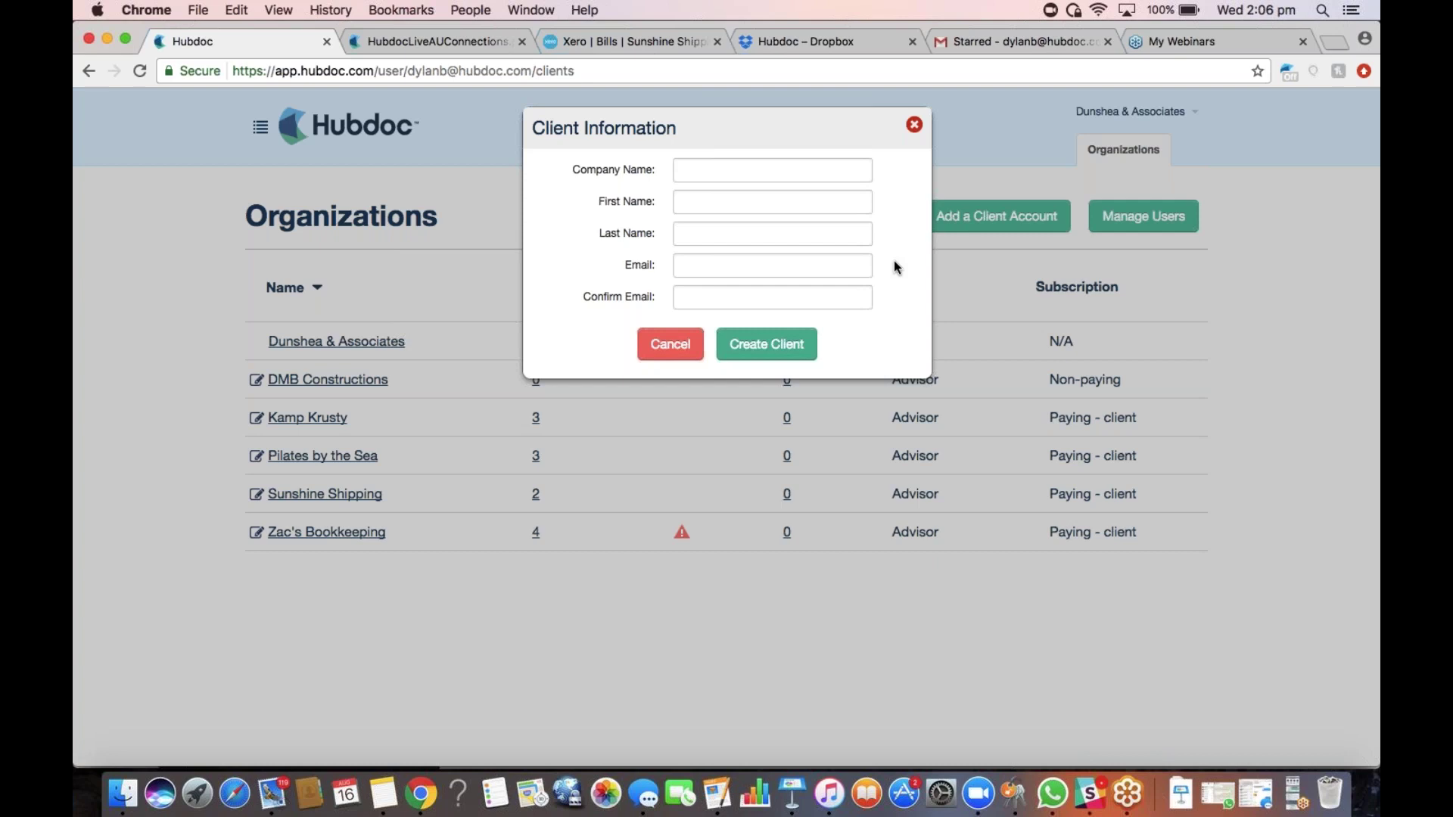
Enter the client's e-mail address in the Email field, adding a +ABCConstructions tag
{"action": "left_click", "coordinate": [732, 272]}
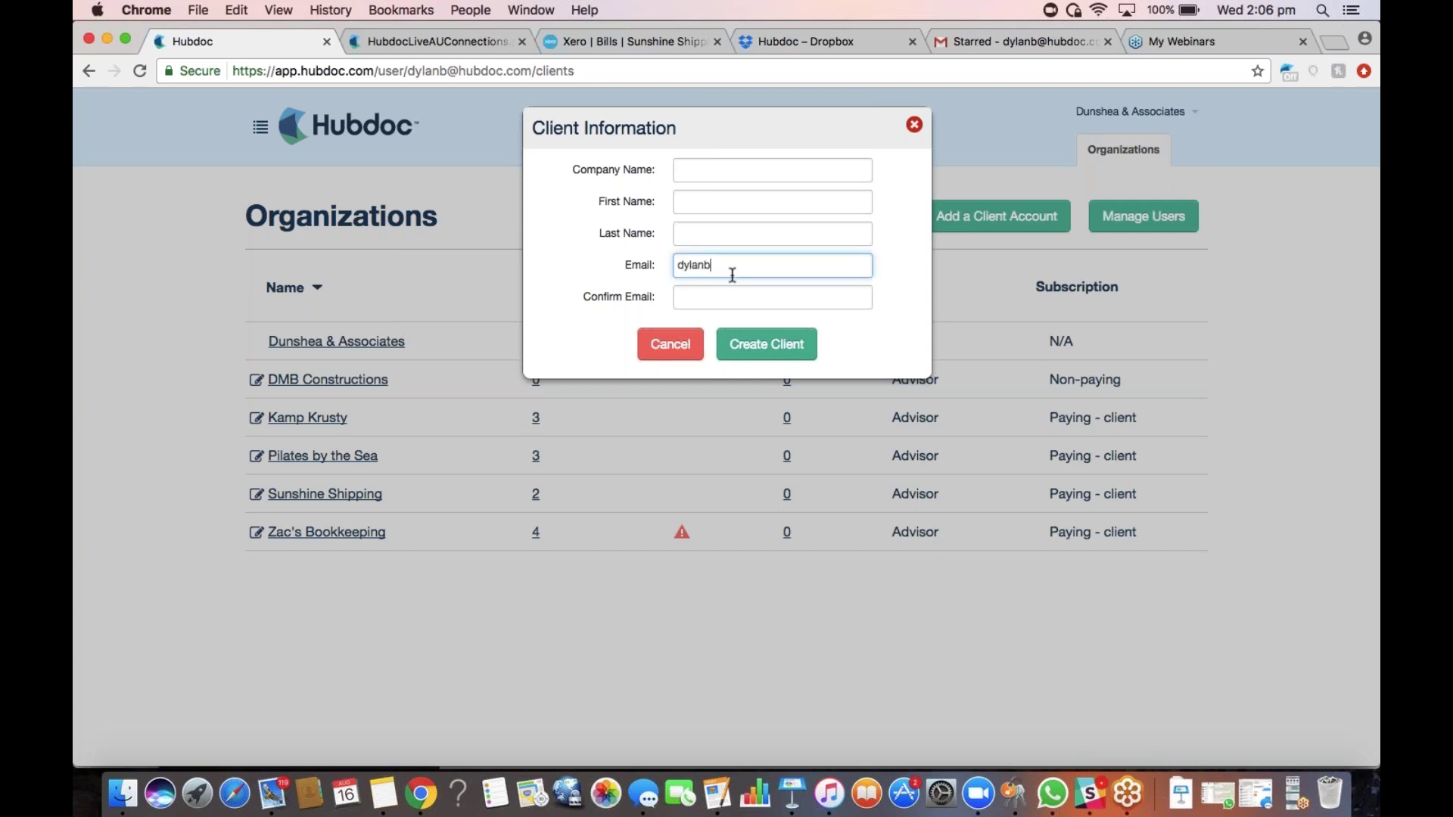
{"action": "left_click", "coordinate": [709, 264]}
{"action": "type", "text": "+ABCCons"}
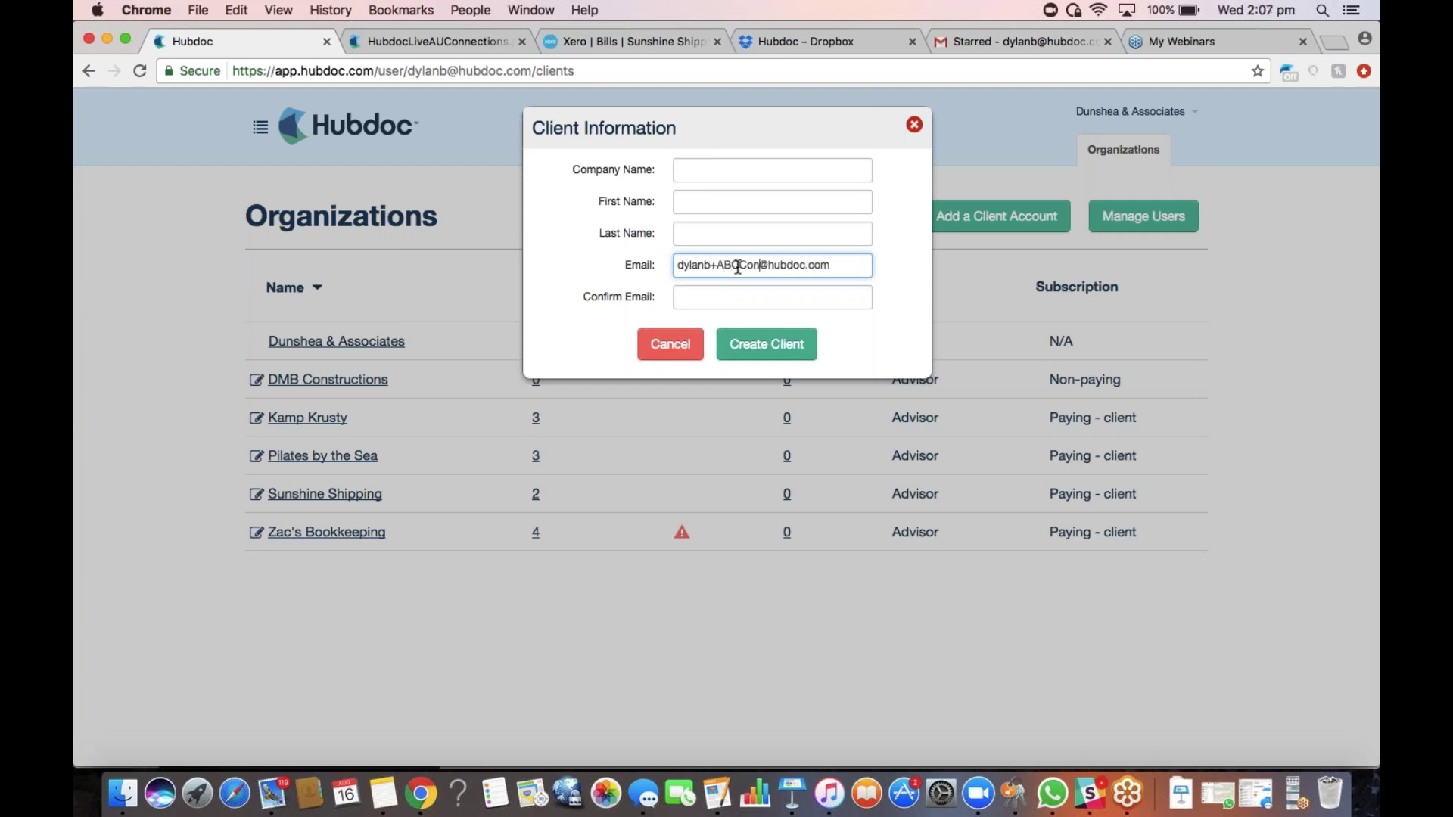
{"action": "type", "text": "tructions"}
Clear the e-mail field and dismiss the Client Information form without saving
{"action": "left_click_drag", "start_coordinate": [678, 265], "coordinate": [932, 263]}
{"action": "key", "text": "BackSpace"}
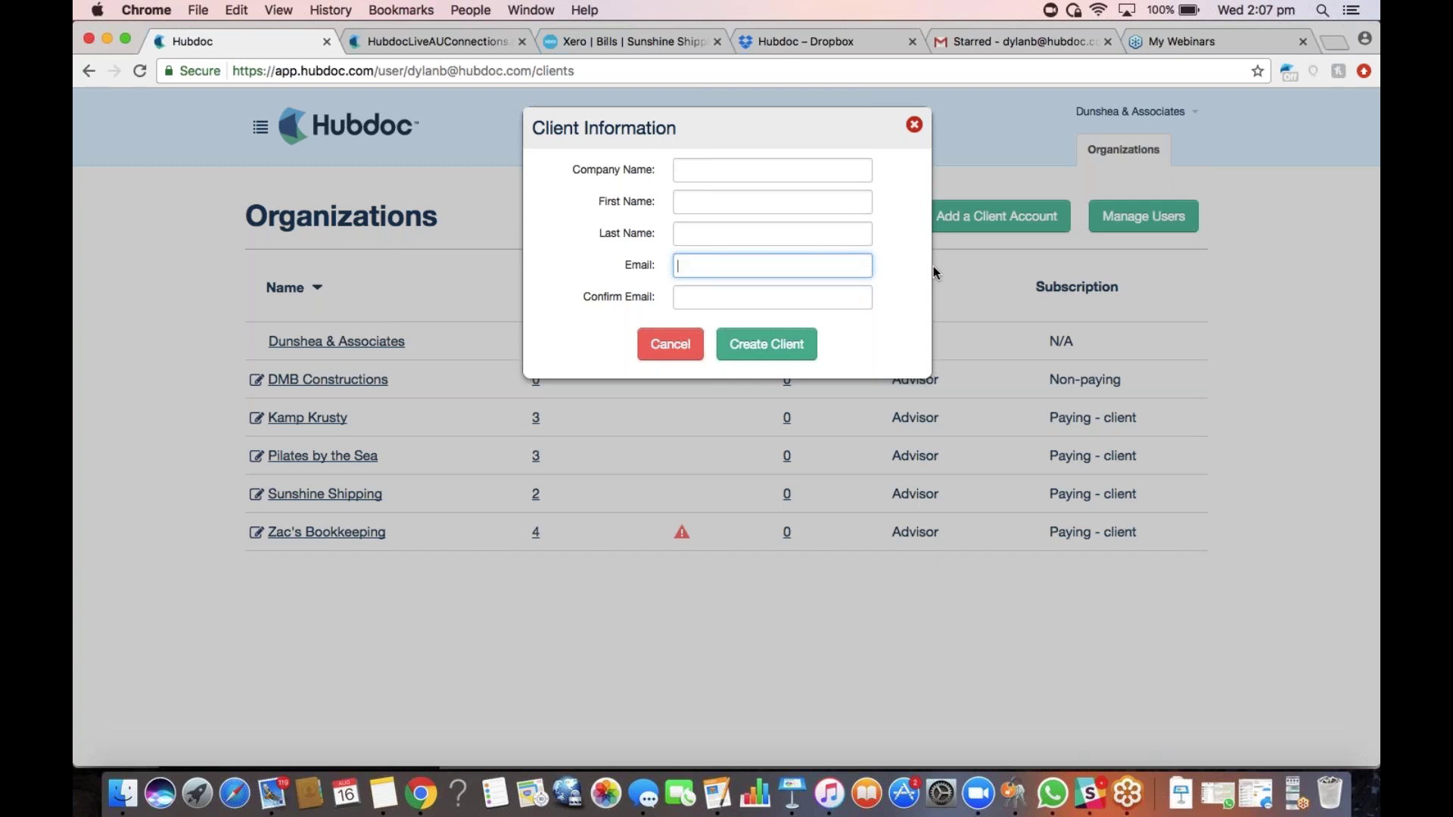
{"action": "key", "text": "Escape"}
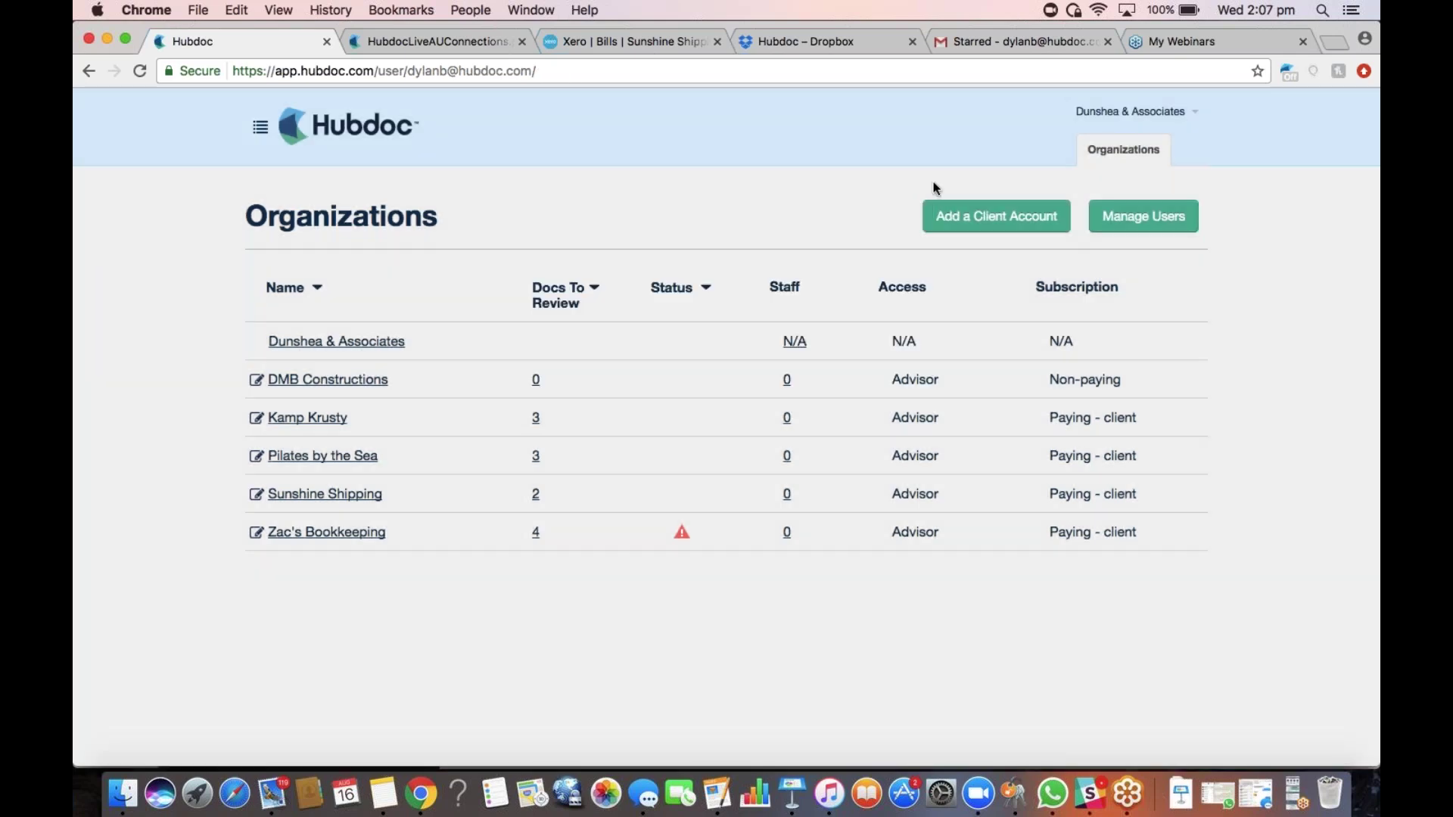
In Manage Users, grant the second staff member access to Pilates by the Sea, then revoke it
{"action": "left_click", "coordinate": [1161, 214]}
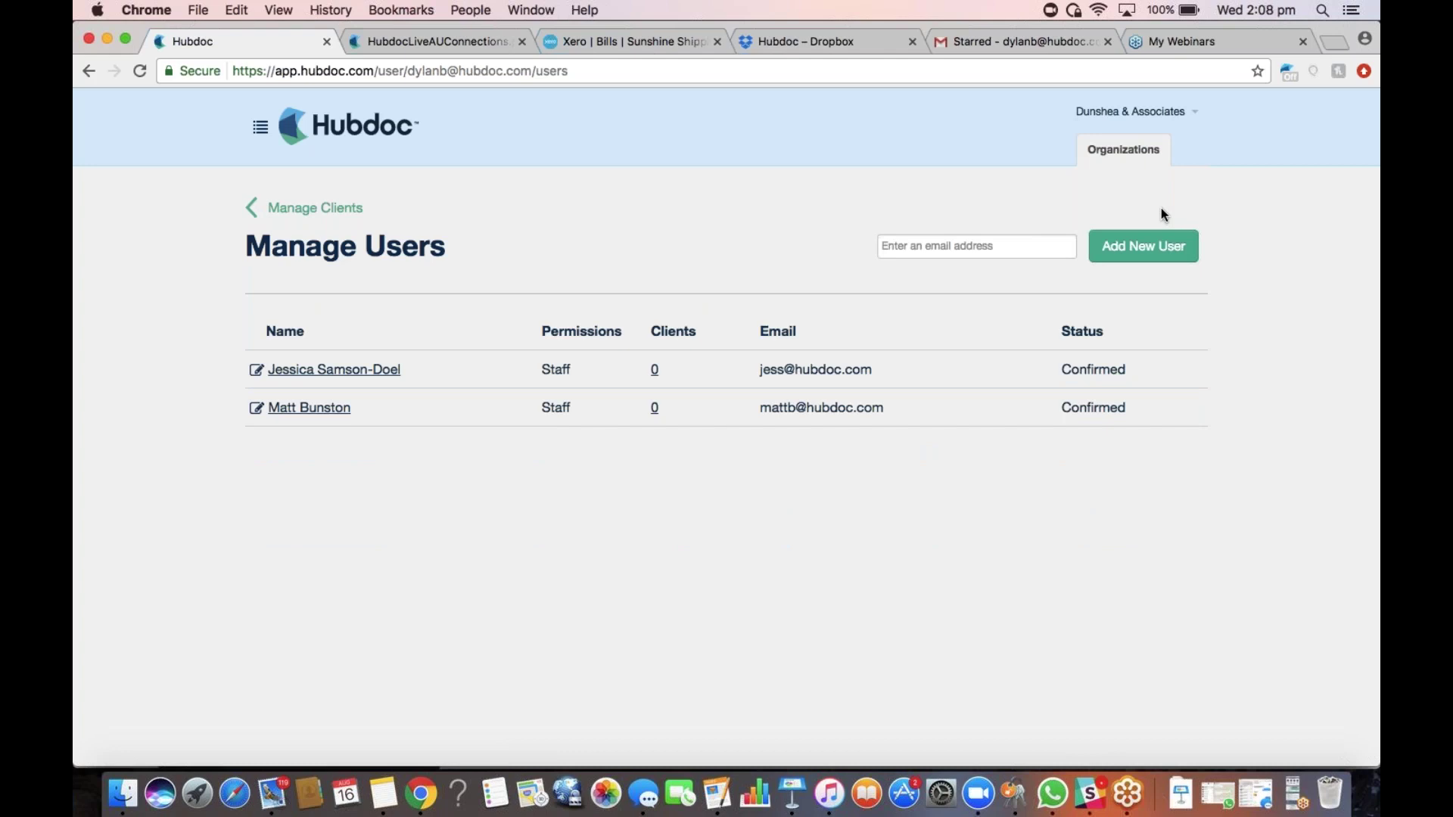
{"action": "left_click", "coordinate": [309, 408]}
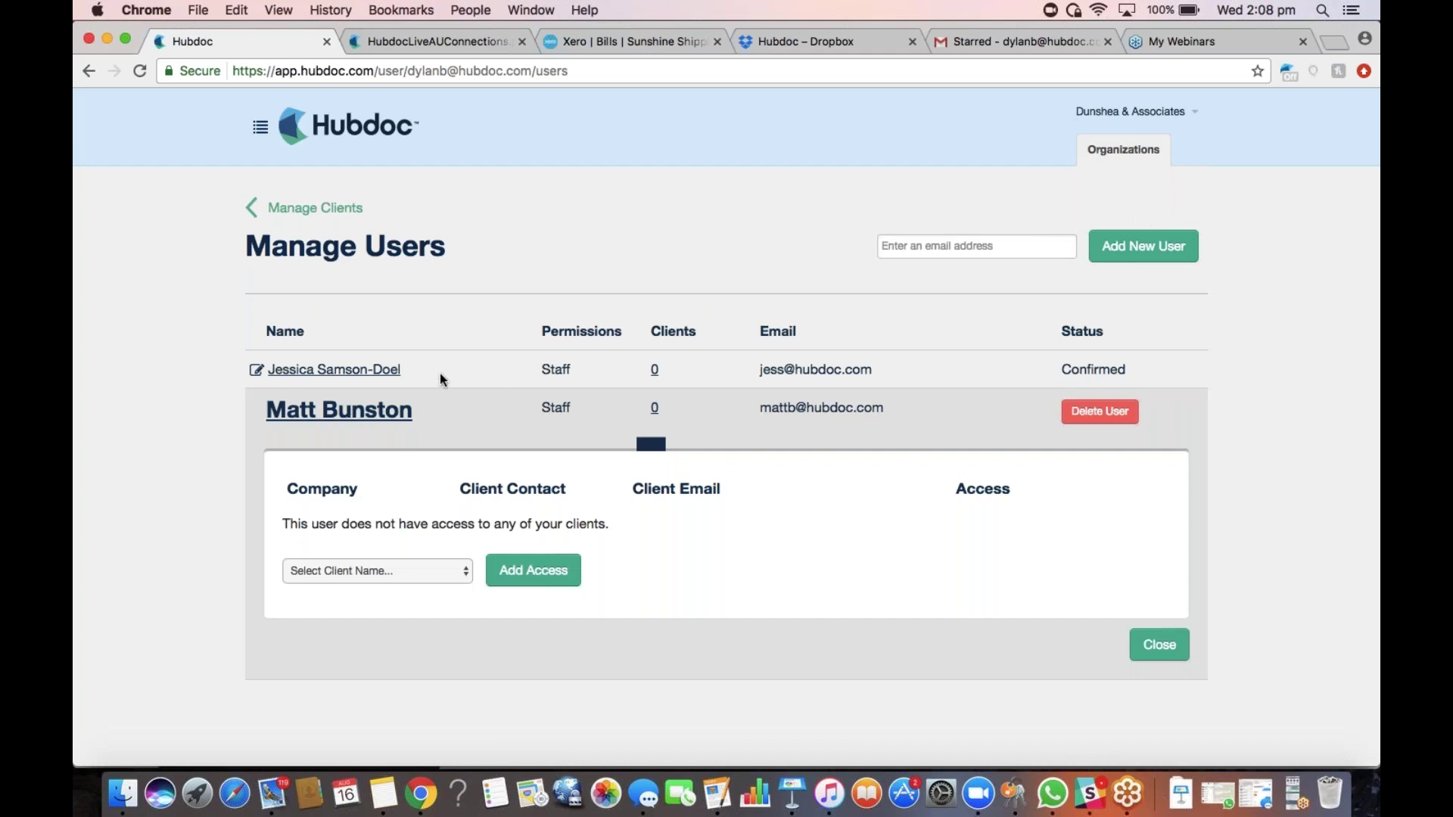
{"action": "left_click", "coordinate": [426, 570]}
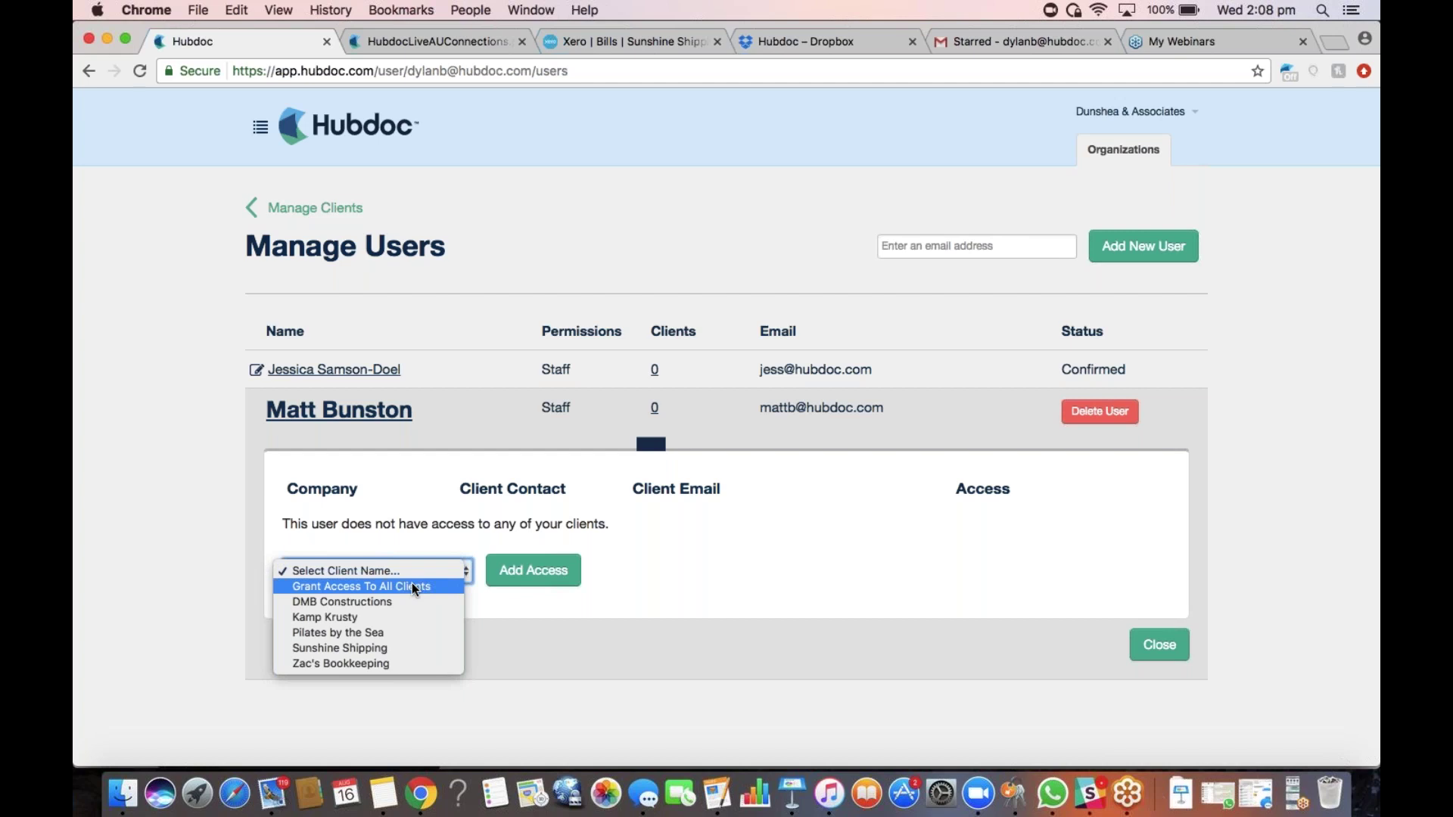
{"action": "left_click", "coordinate": [384, 634]}
{"action": "left_click", "coordinate": [548, 582]}
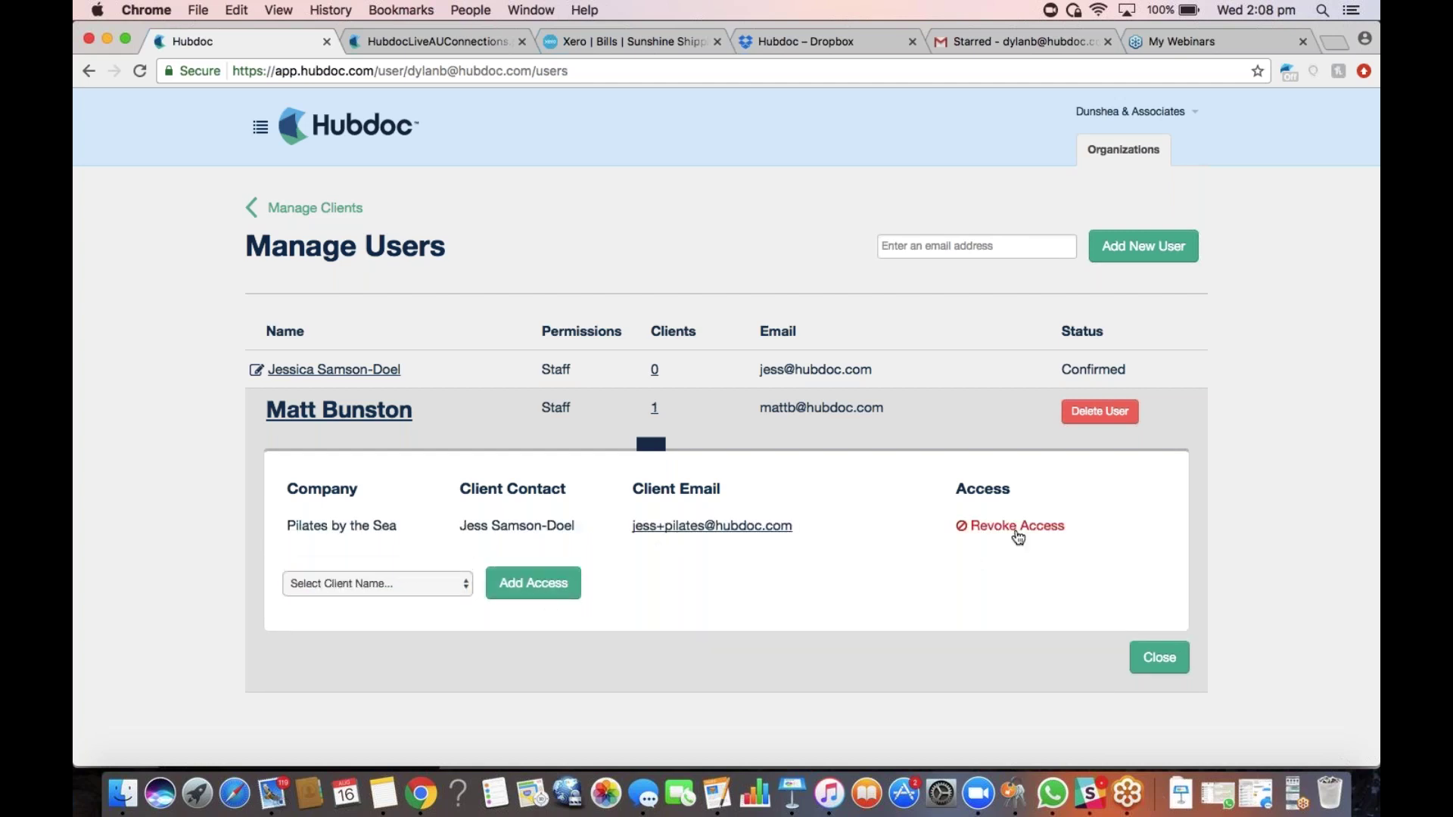
{"action": "left_click", "coordinate": [977, 530]}
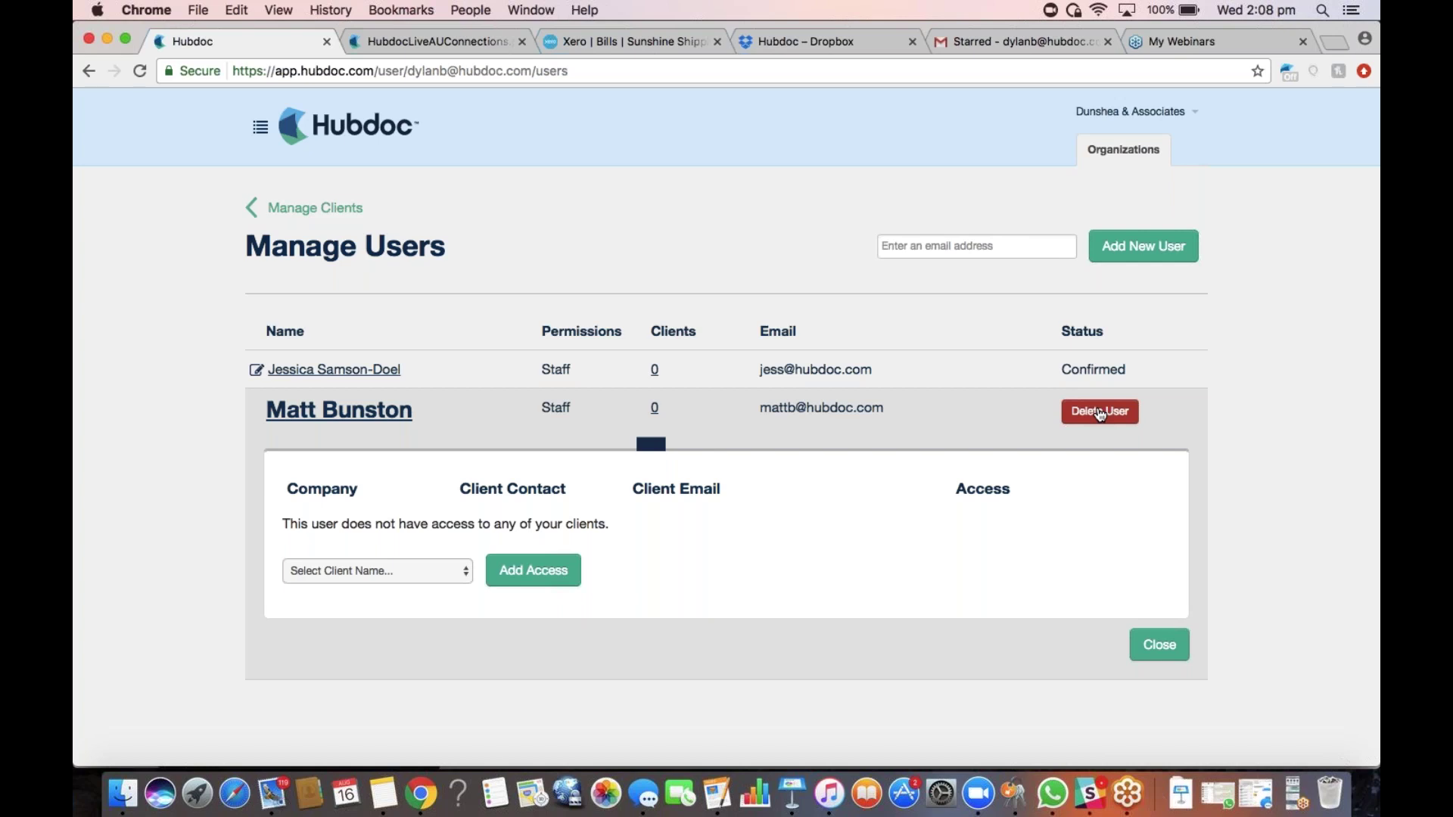
Return to the Organizations list through the Manage Clients back link
{"action": "left_click", "coordinate": [325, 208]}
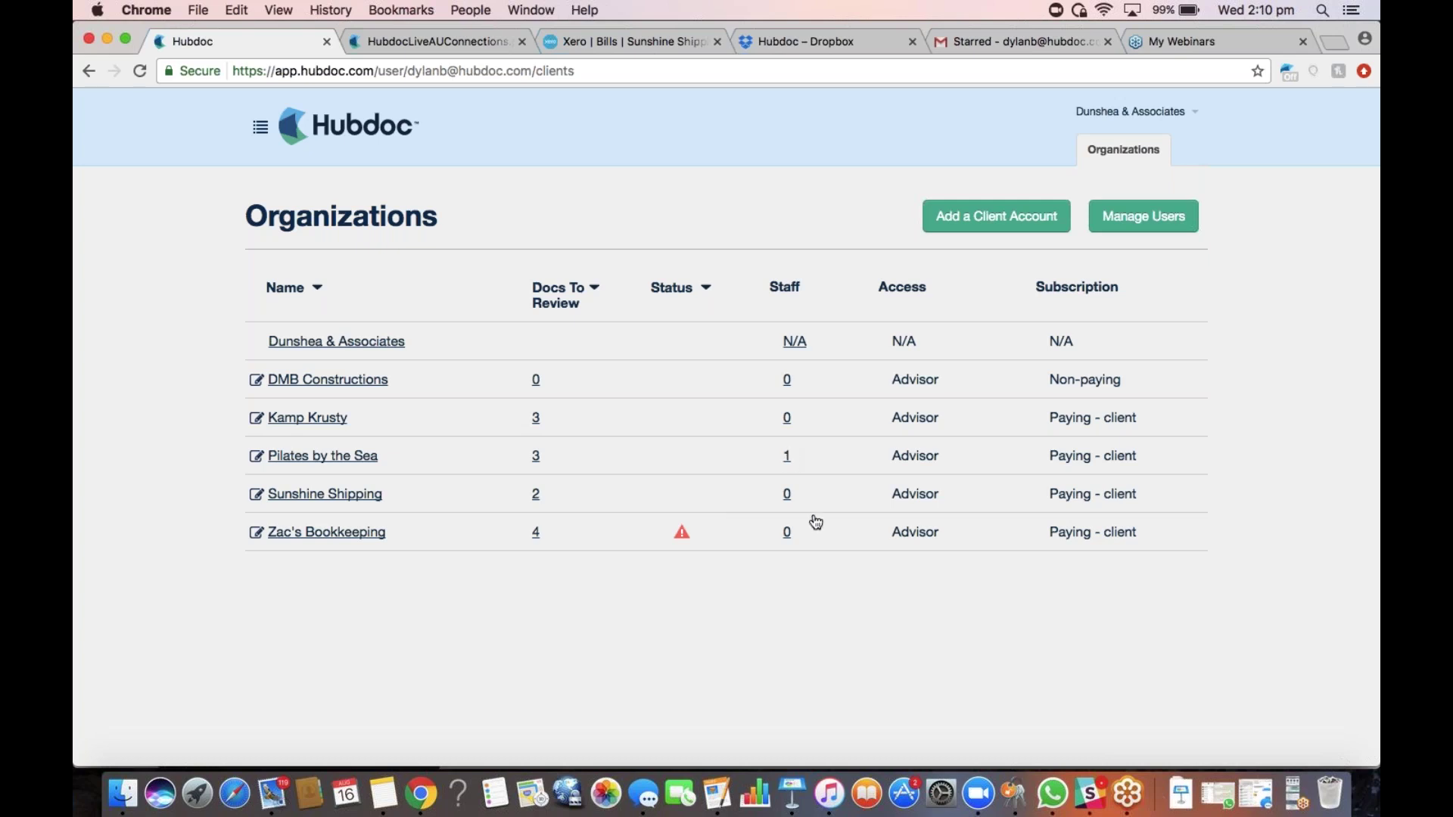
Review Sunshine Shipping's collaborators and close the panel without adding anyone, then open the organization menu
{"action": "left_click", "coordinate": [788, 494]}
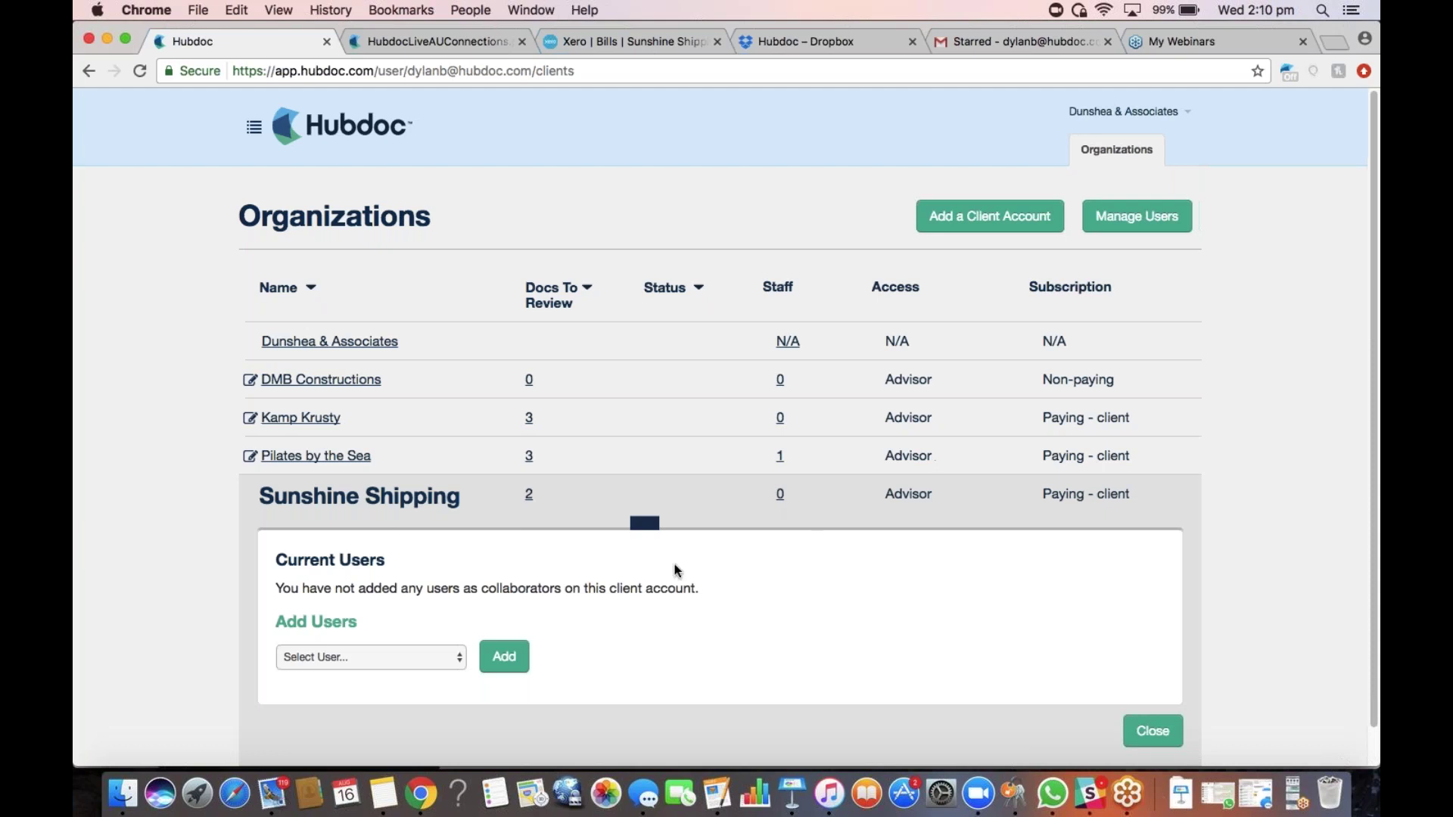
{"action": "left_click", "coordinate": [413, 659]}
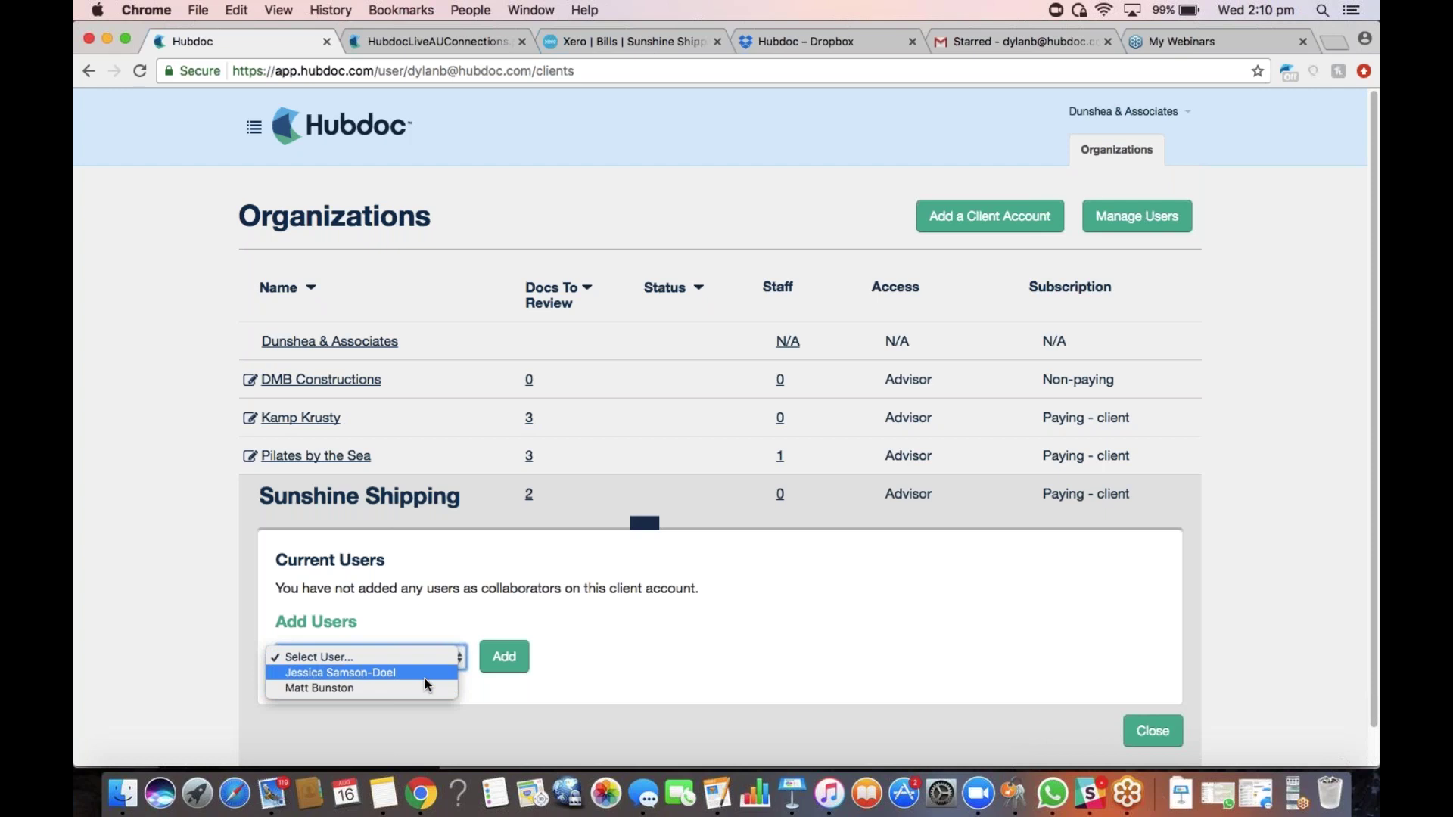
{"action": "left_click", "coordinate": [1151, 734]}
{"action": "left_click", "coordinate": [1152, 733]}
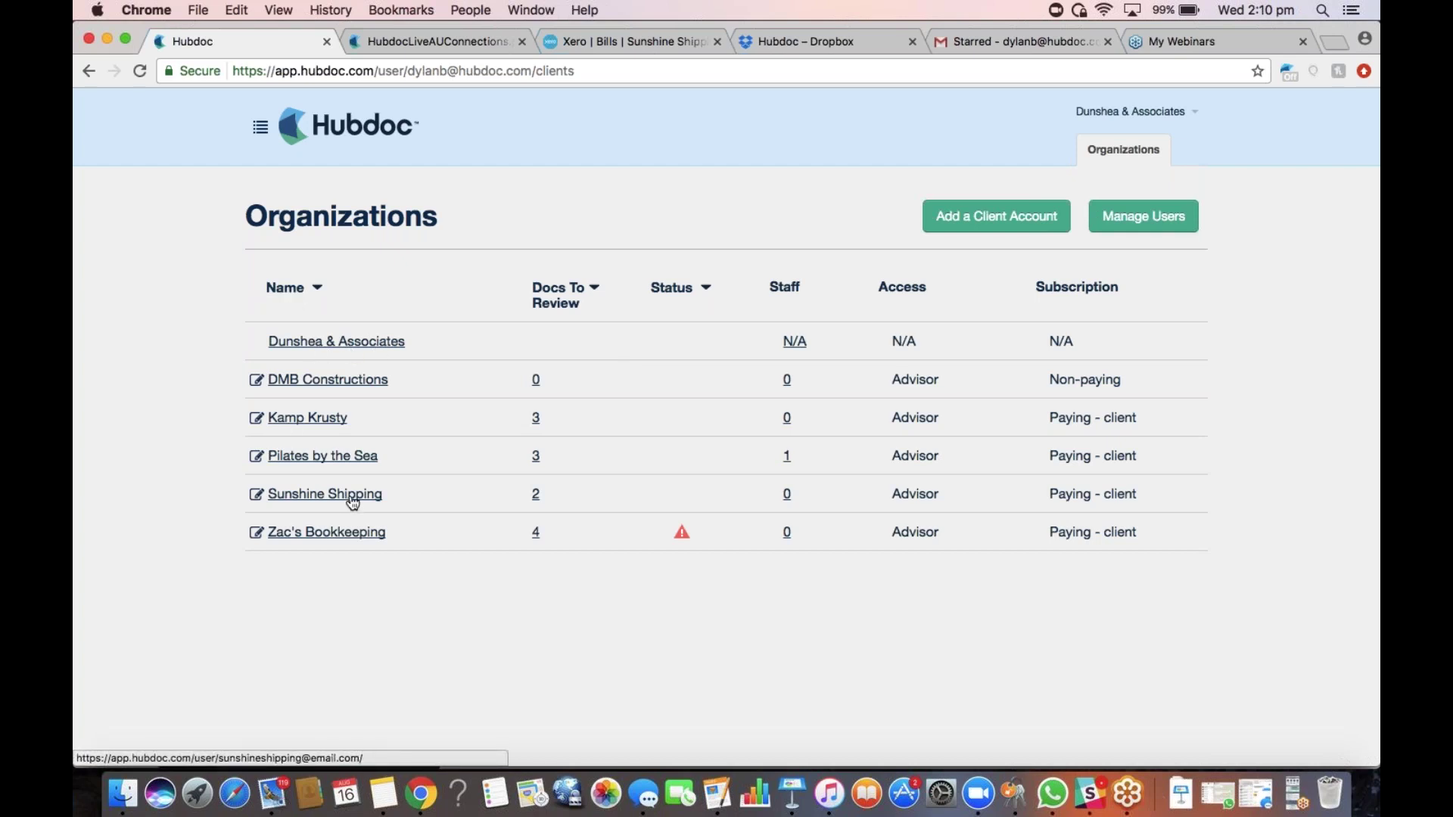
{"action": "left_click", "coordinate": [261, 126]}
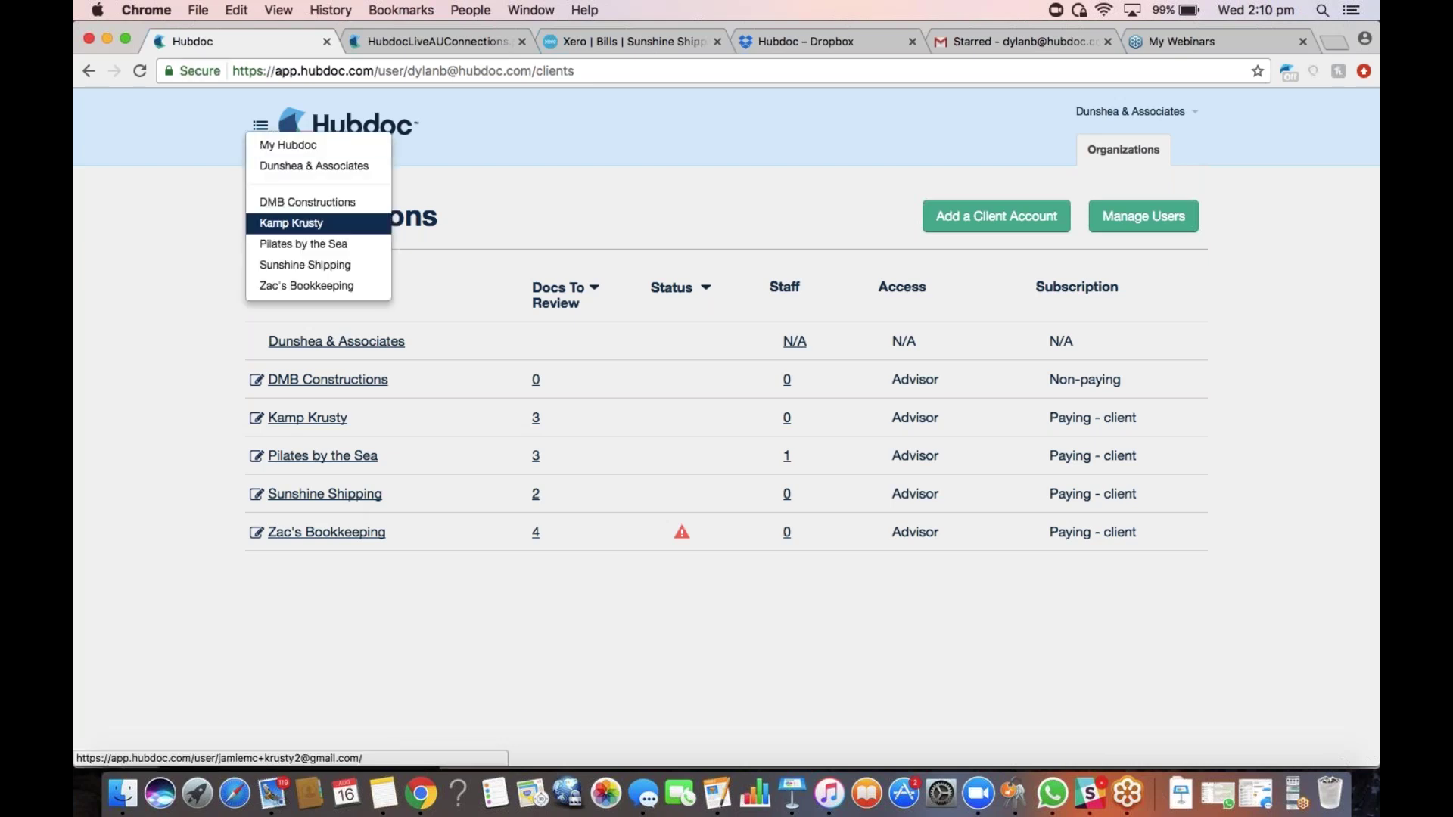
{"action": "left_click", "coordinate": [310, 266]}
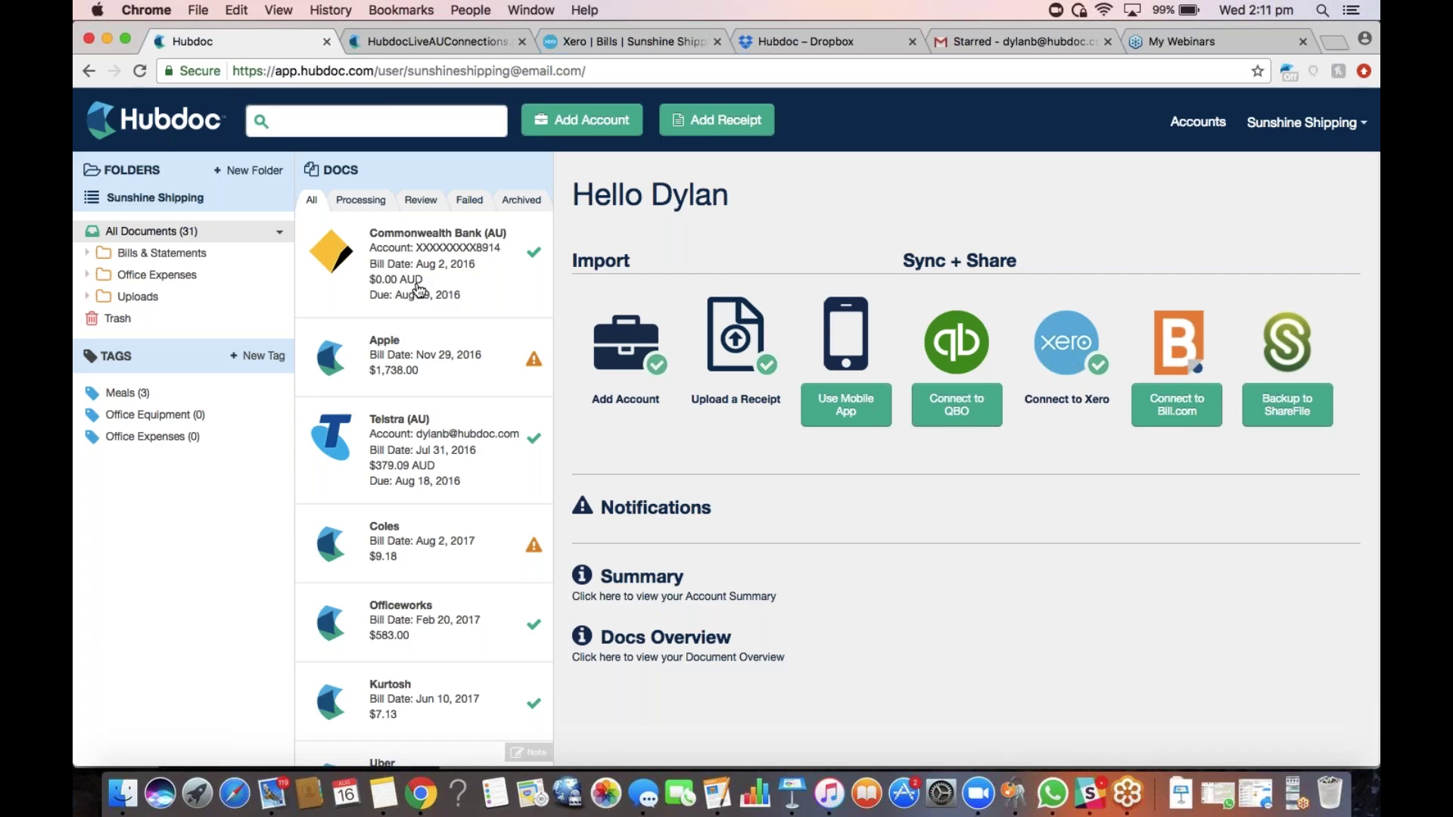
{"action": "left_click", "coordinate": [115, 200]}
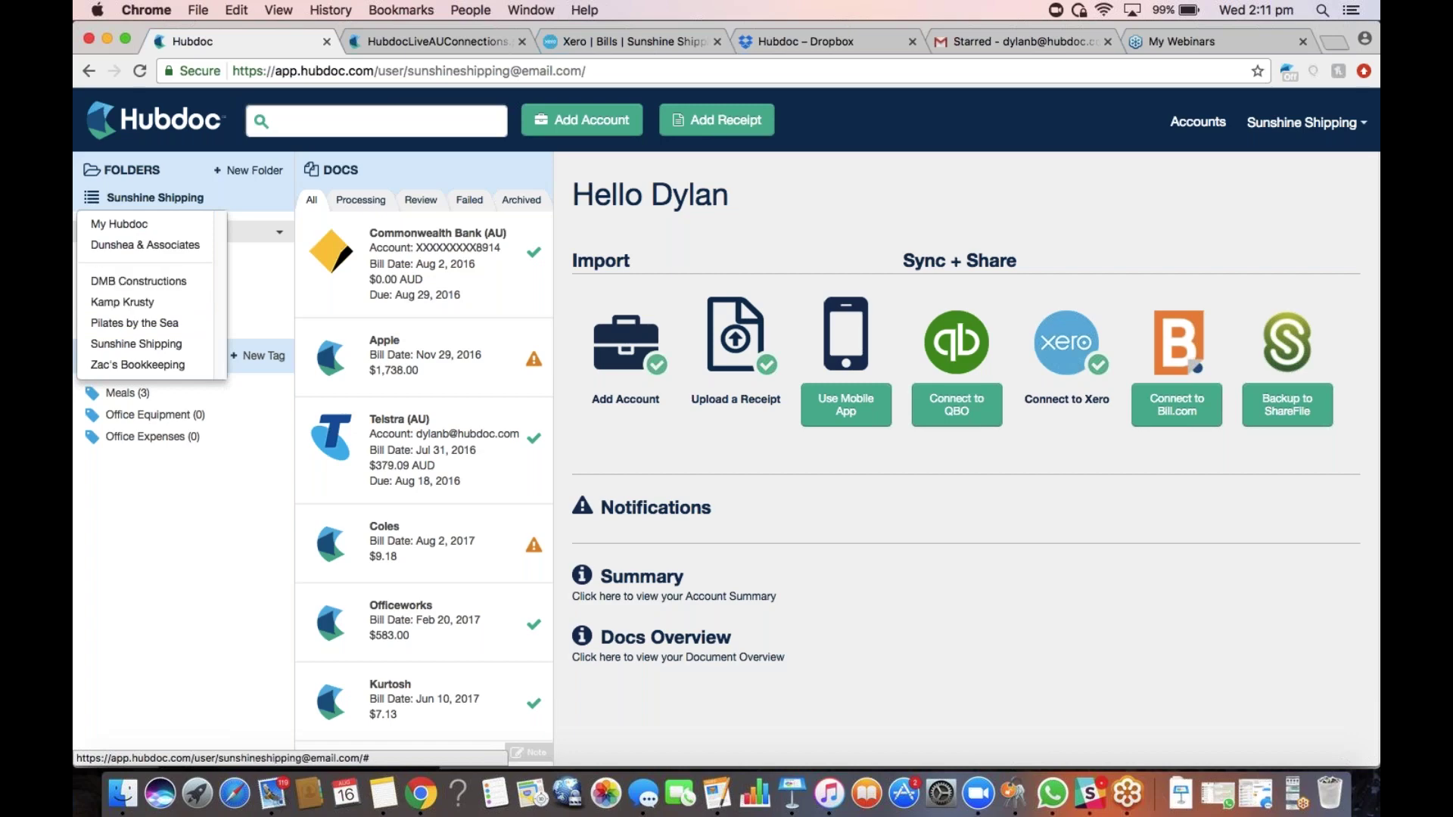
{"action": "left_click", "coordinate": [784, 183]}
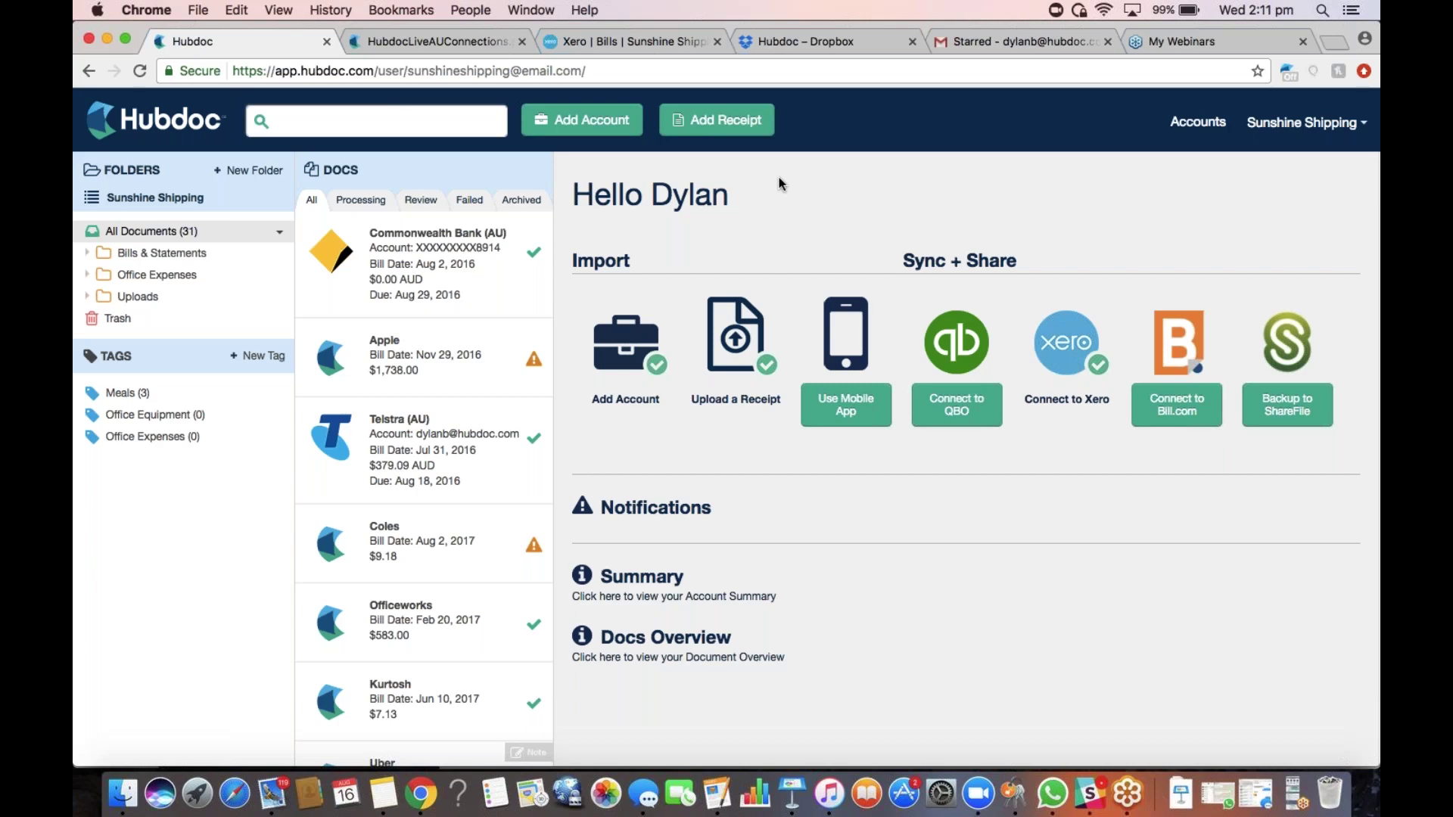
{"action": "left_click", "coordinate": [590, 125]}
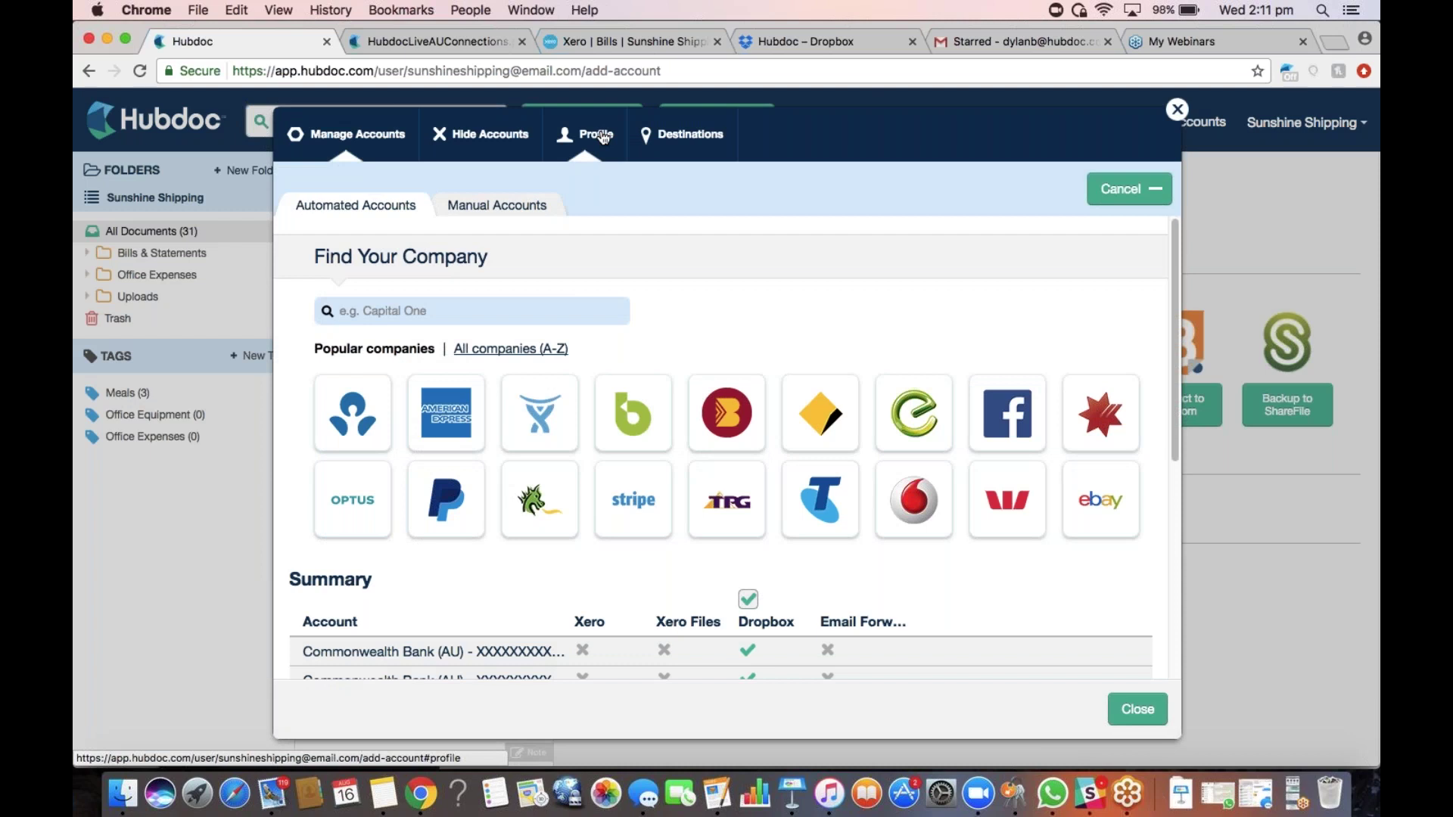
{"action": "left_click", "coordinate": [439, 42]}
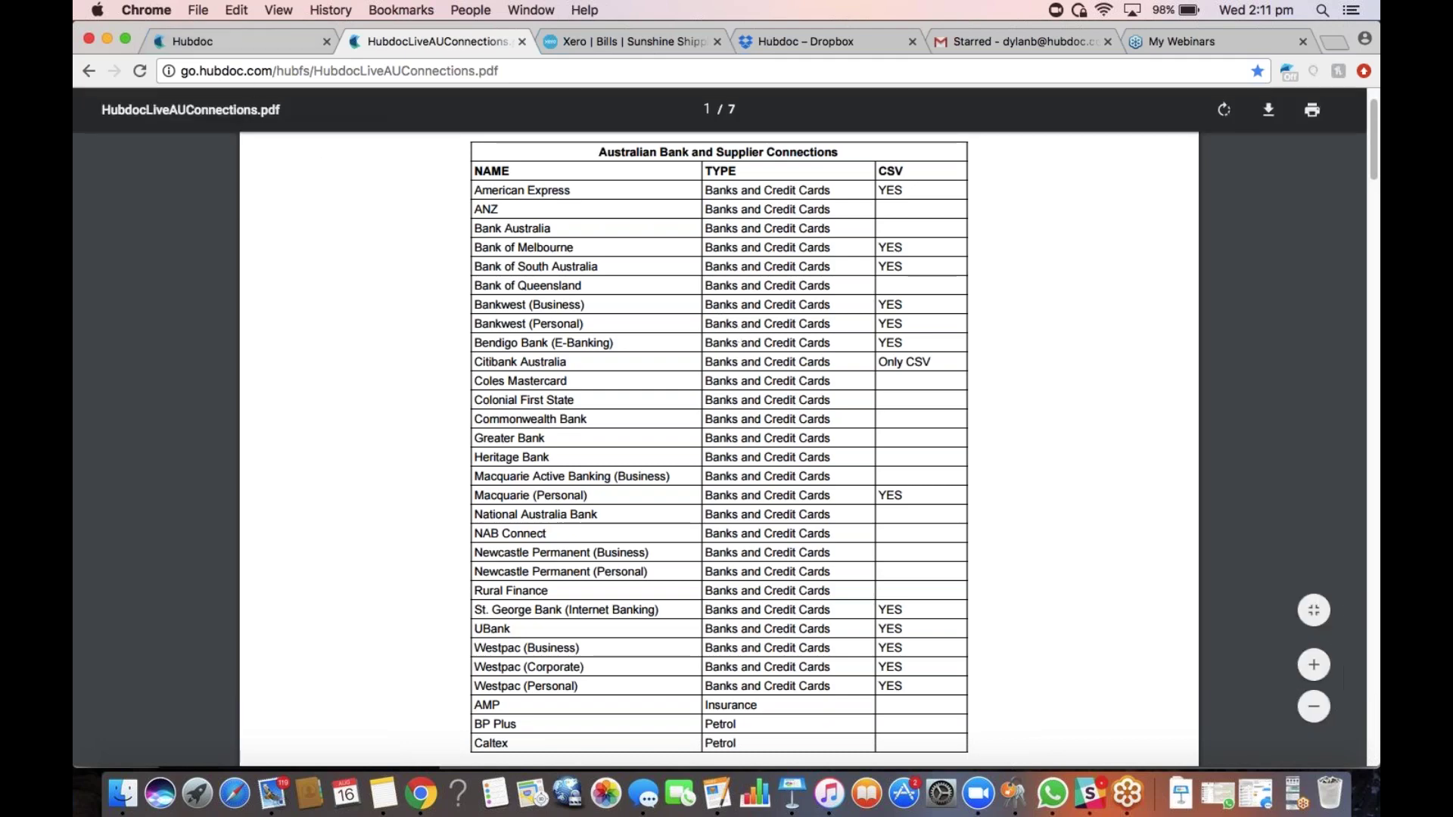
{"action": "left_click", "coordinate": [254, 41]}
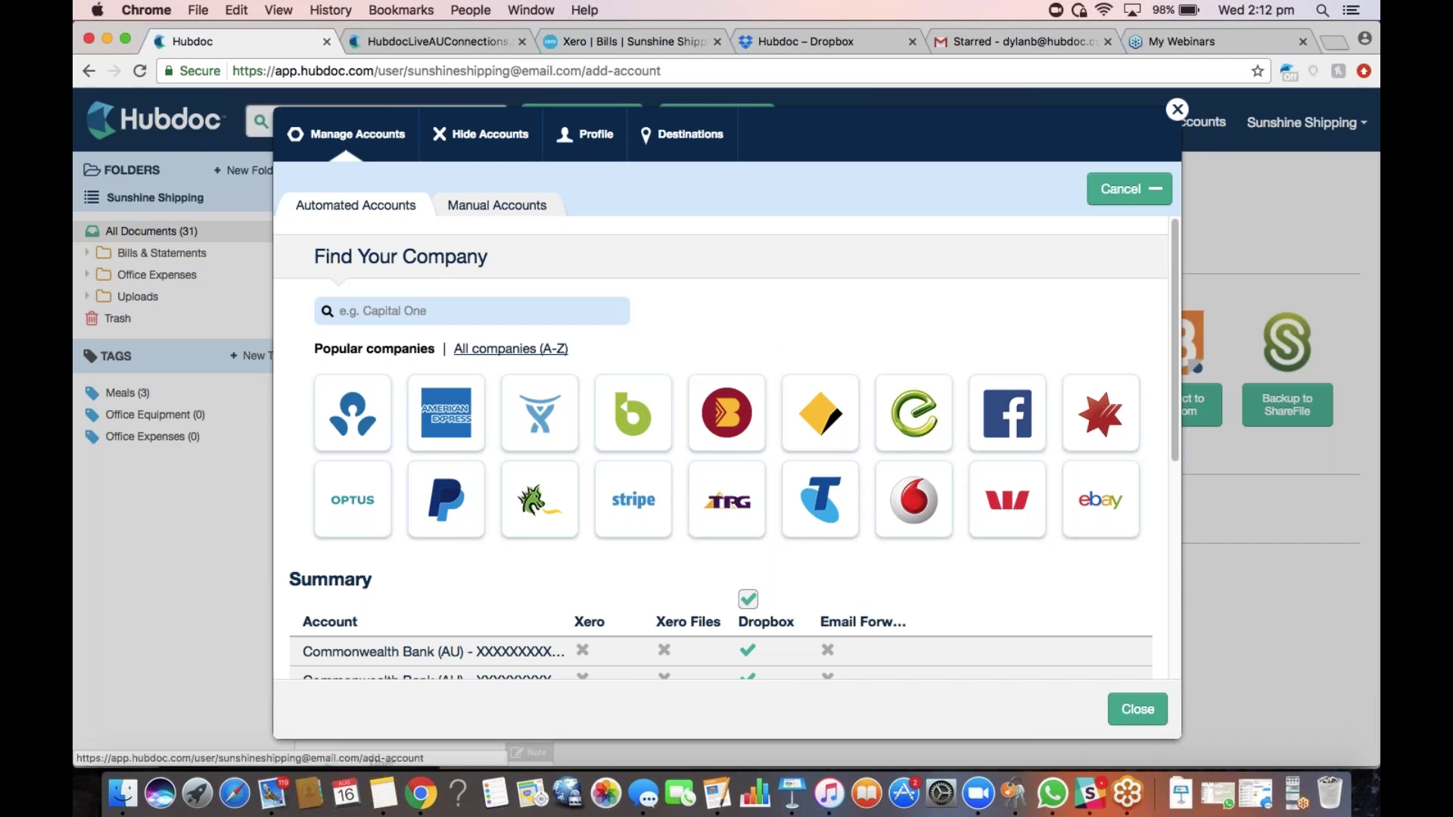
Search for 'commonw' and pick Commonwealth Bank (AU) as the account to connect
{"action": "left_click", "coordinate": [436, 311]}
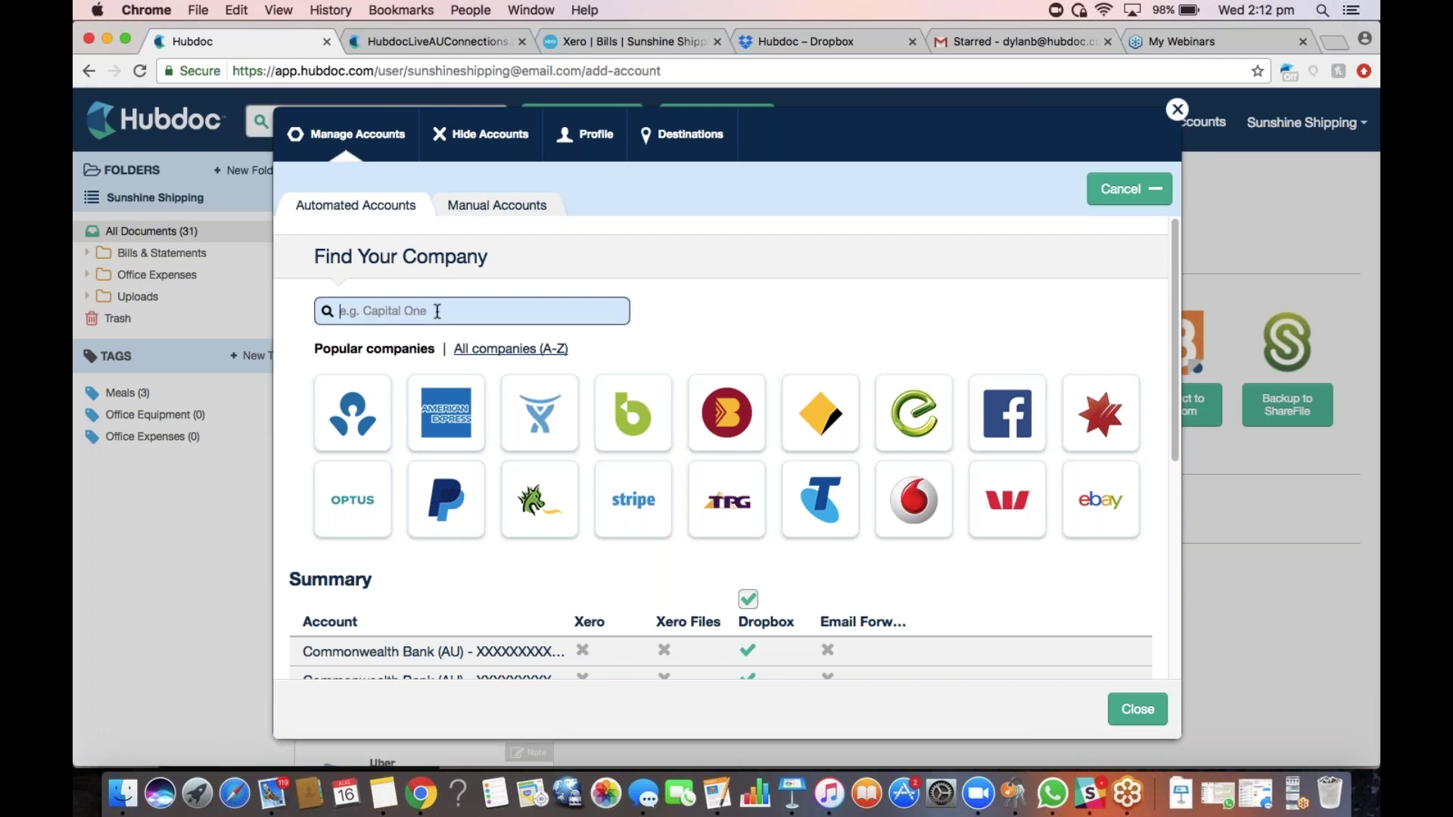
{"action": "type", "text": "commonw"}
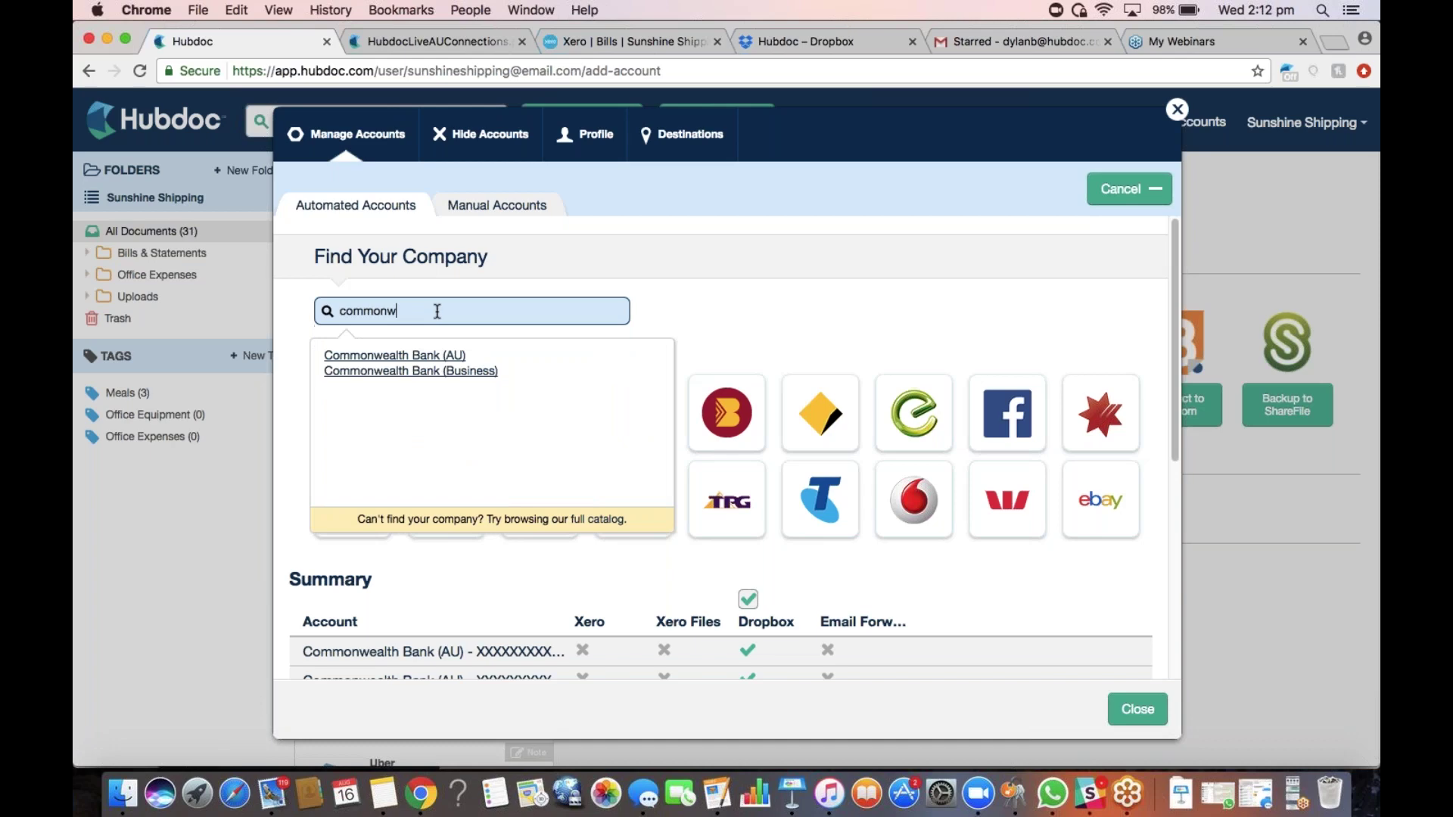
{"action": "left_click", "coordinate": [443, 356]}
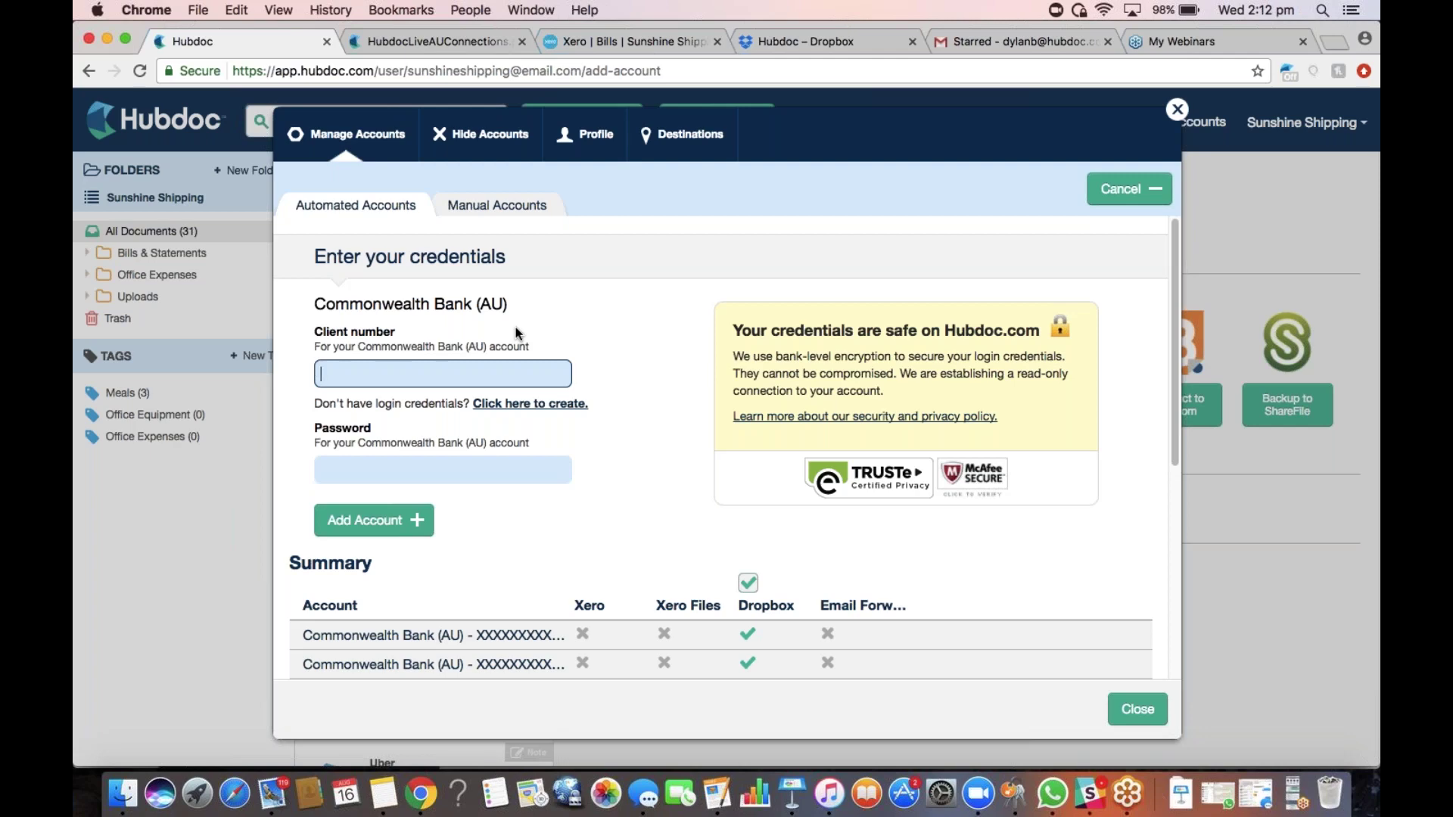
Submit the bank login's account number and password, then close the Manage Accounts window
{"action": "key", "text": "Tab"}
{"action": "type", "text": "••••••••••••"}
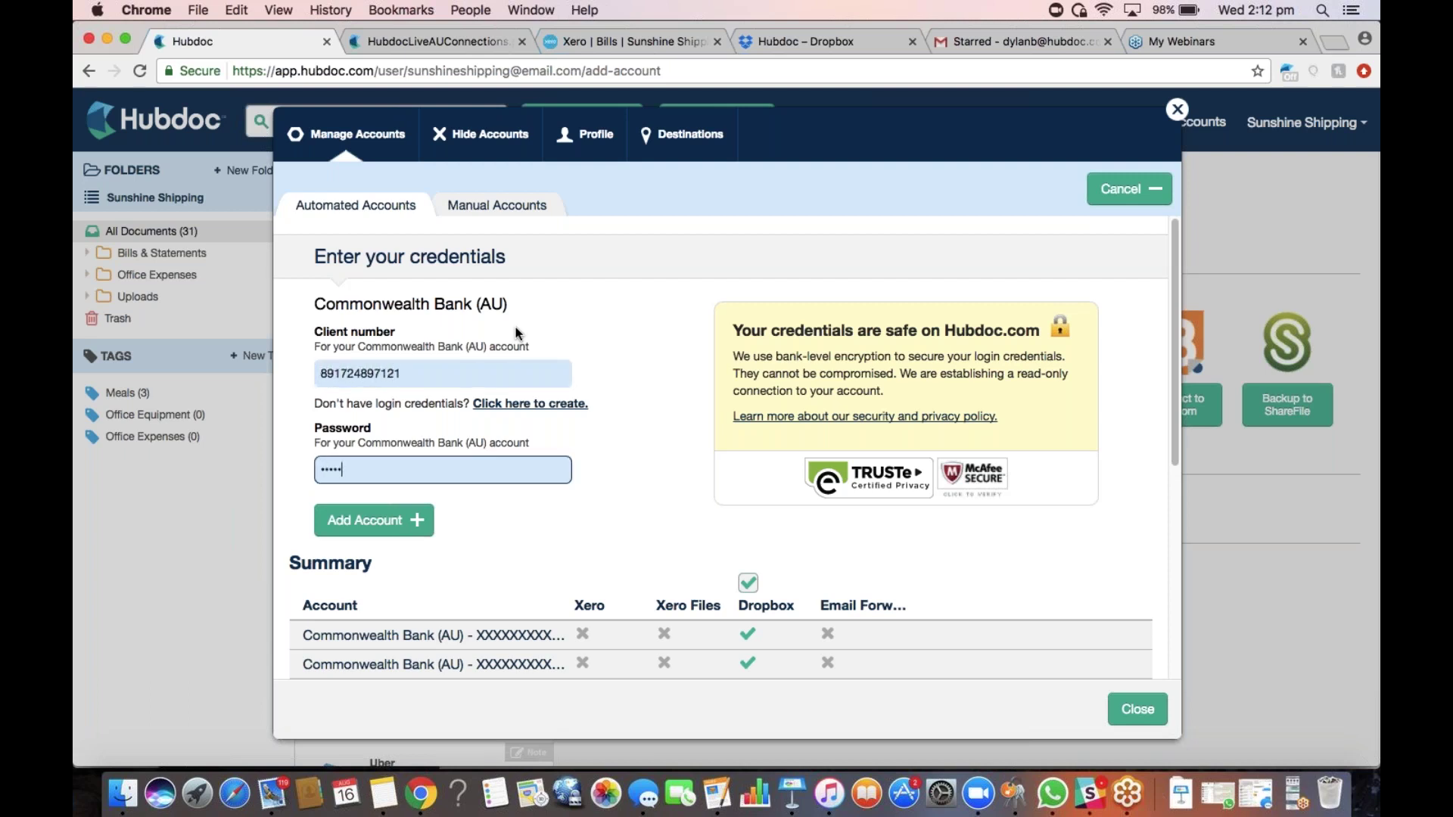
{"action": "left_click", "coordinate": [344, 521]}
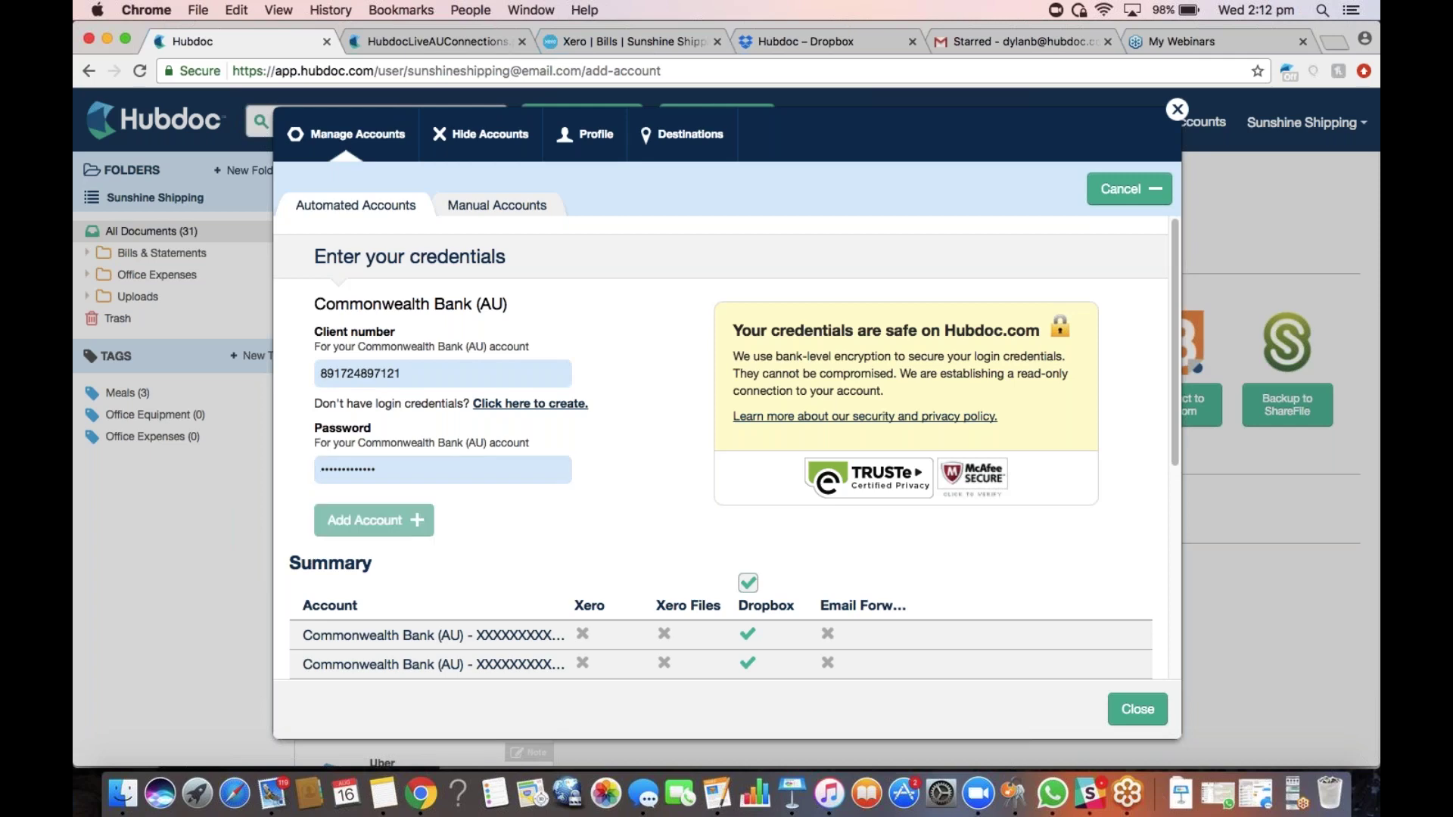
{"action": "left_click", "coordinate": [1177, 110]}
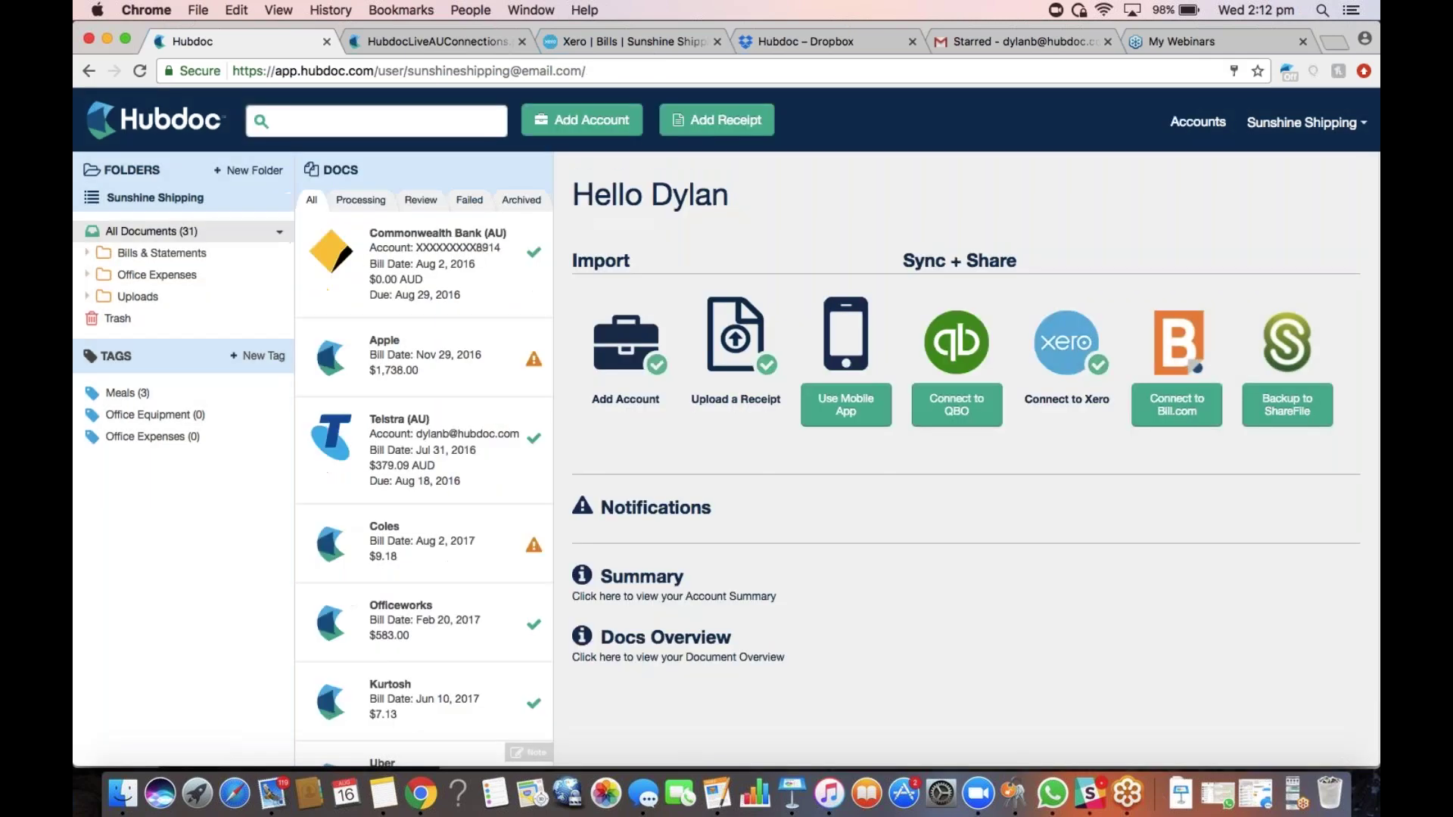
Show all 43 documents and open the $166.00 Commonwealth Bank statement
{"action": "left_click", "coordinate": [159, 236]}
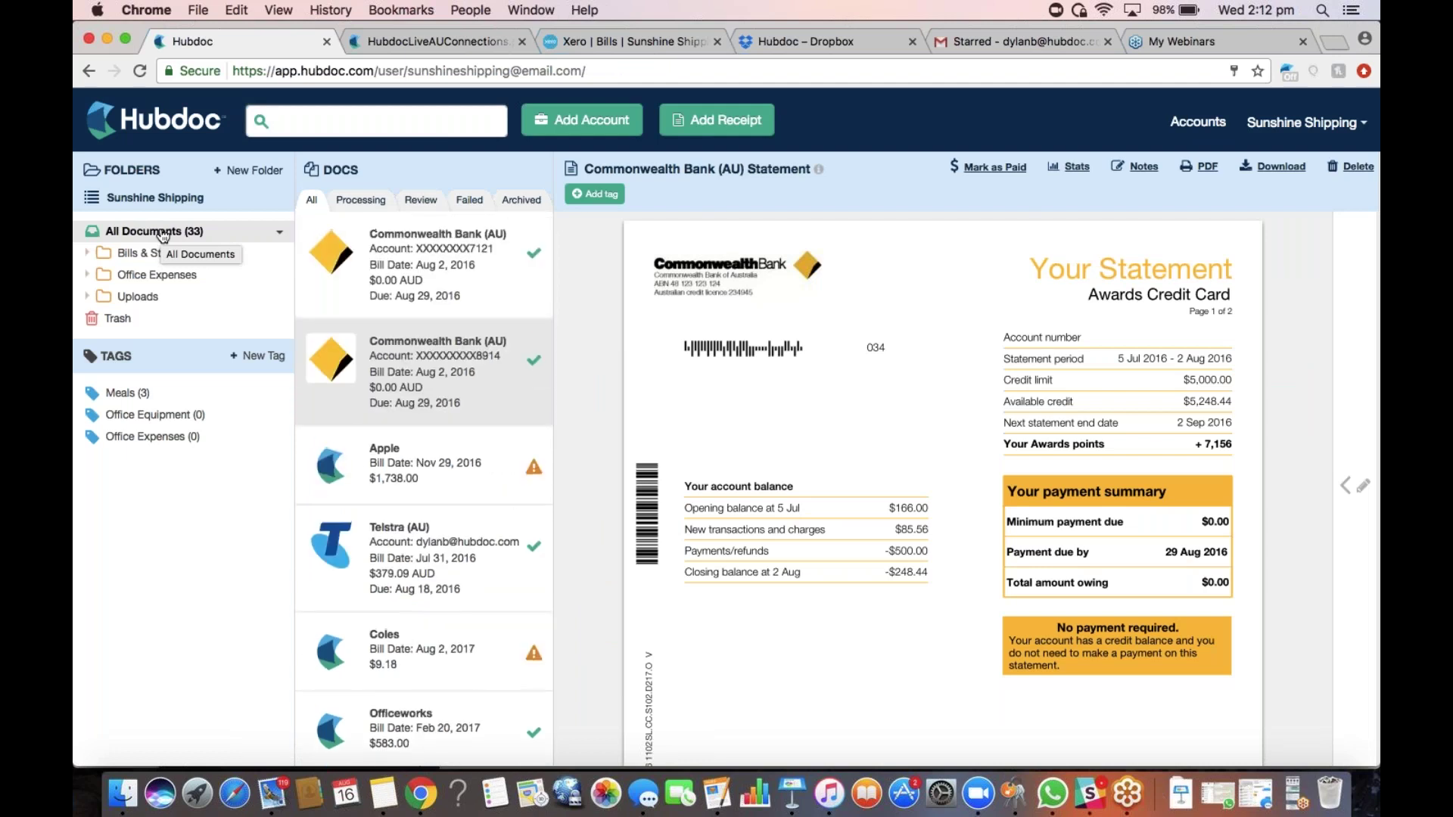
{"action": "left_click", "coordinate": [440, 278]}
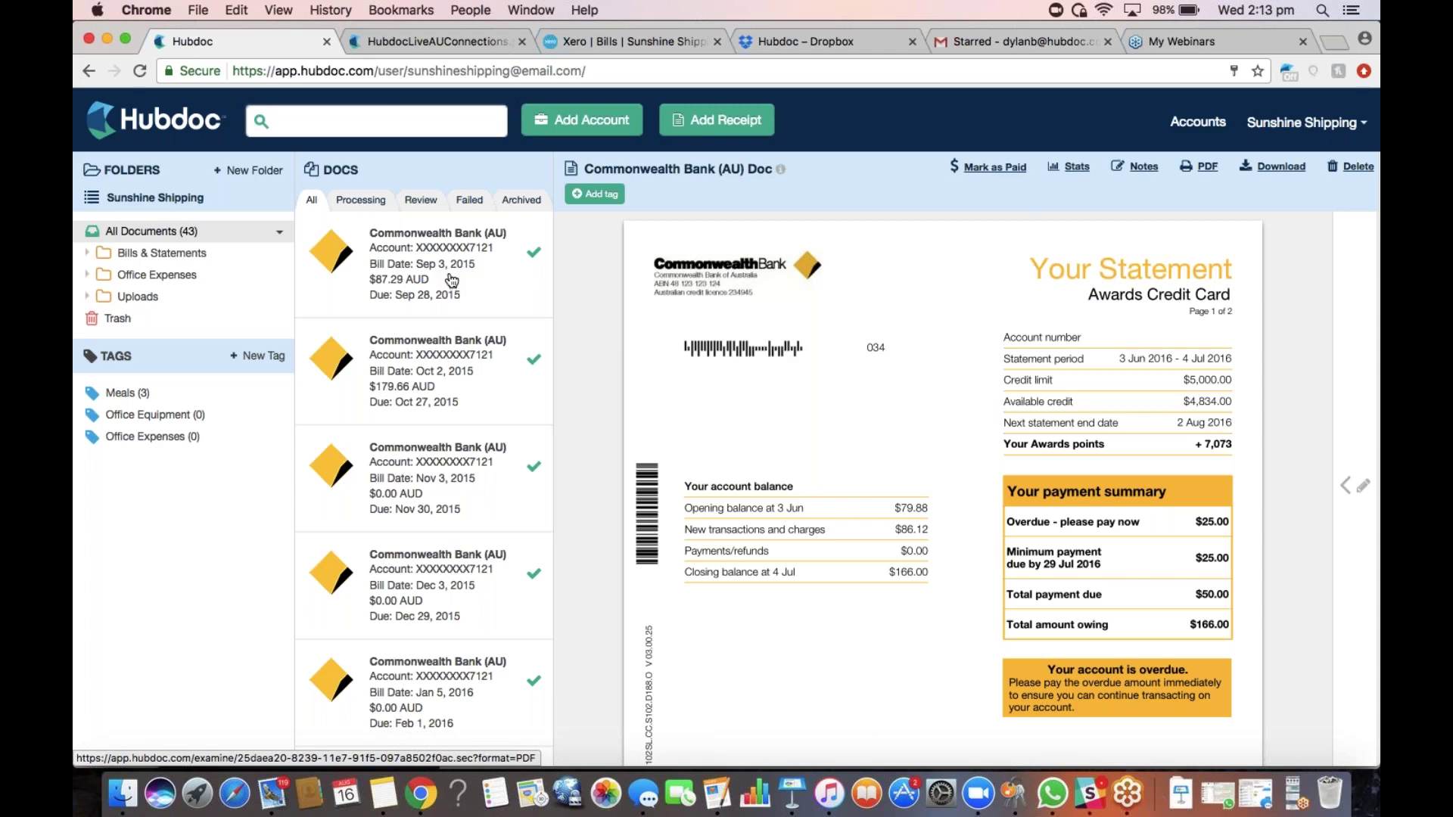
Expand Bills & Statements > Commonwealth Bank (AU) and open the first account's 12-statement folder
{"action": "left_click", "coordinate": [210, 254]}
{"action": "left_click", "coordinate": [193, 277]}
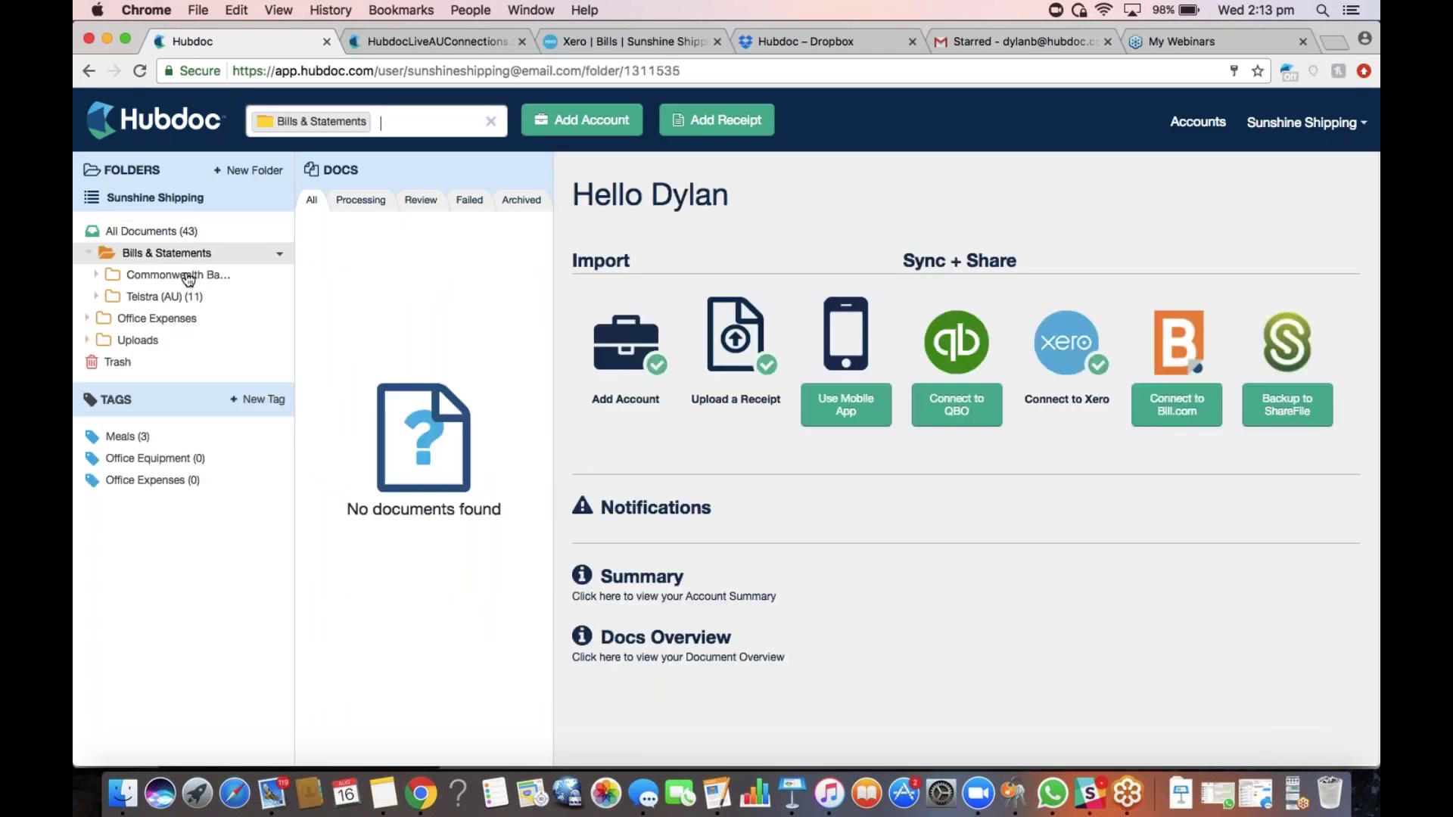
{"action": "left_click", "coordinate": [197, 305]}
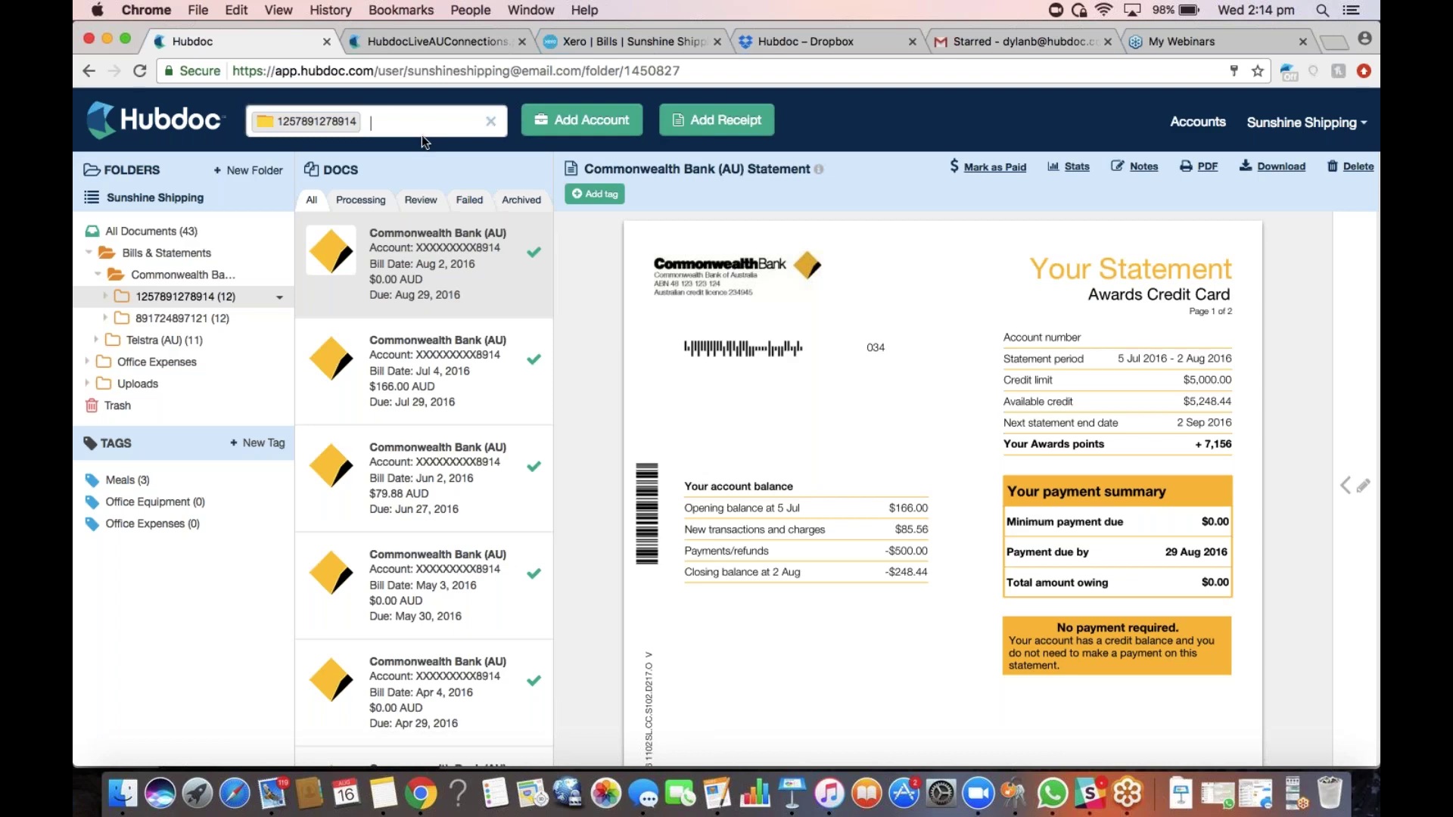
Under Accounts > Hide Accounts, set the last unnamed account to Stop Fetching and close
{"action": "left_click", "coordinate": [1177, 125]}
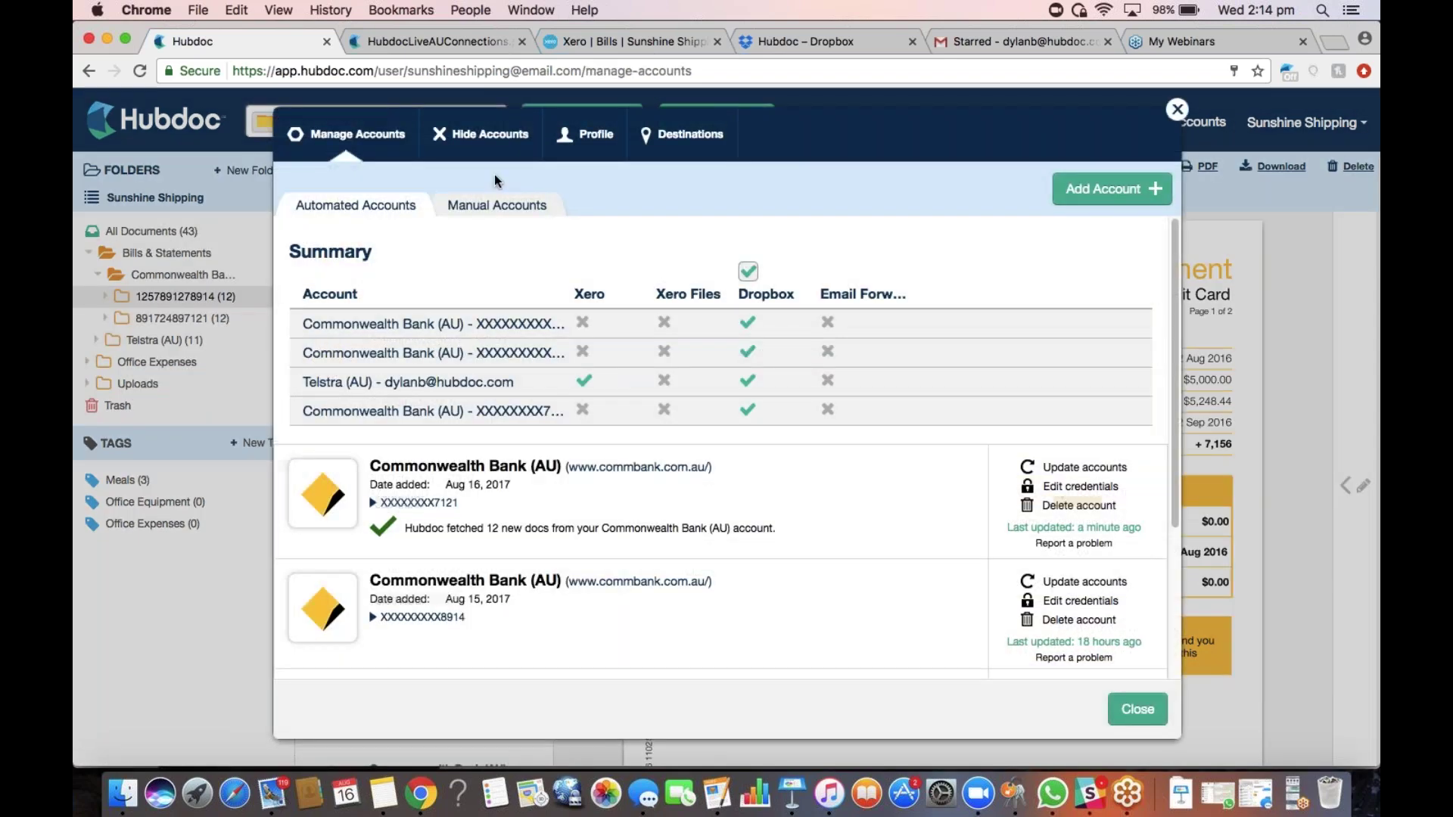
{"action": "left_click", "coordinate": [596, 134]}
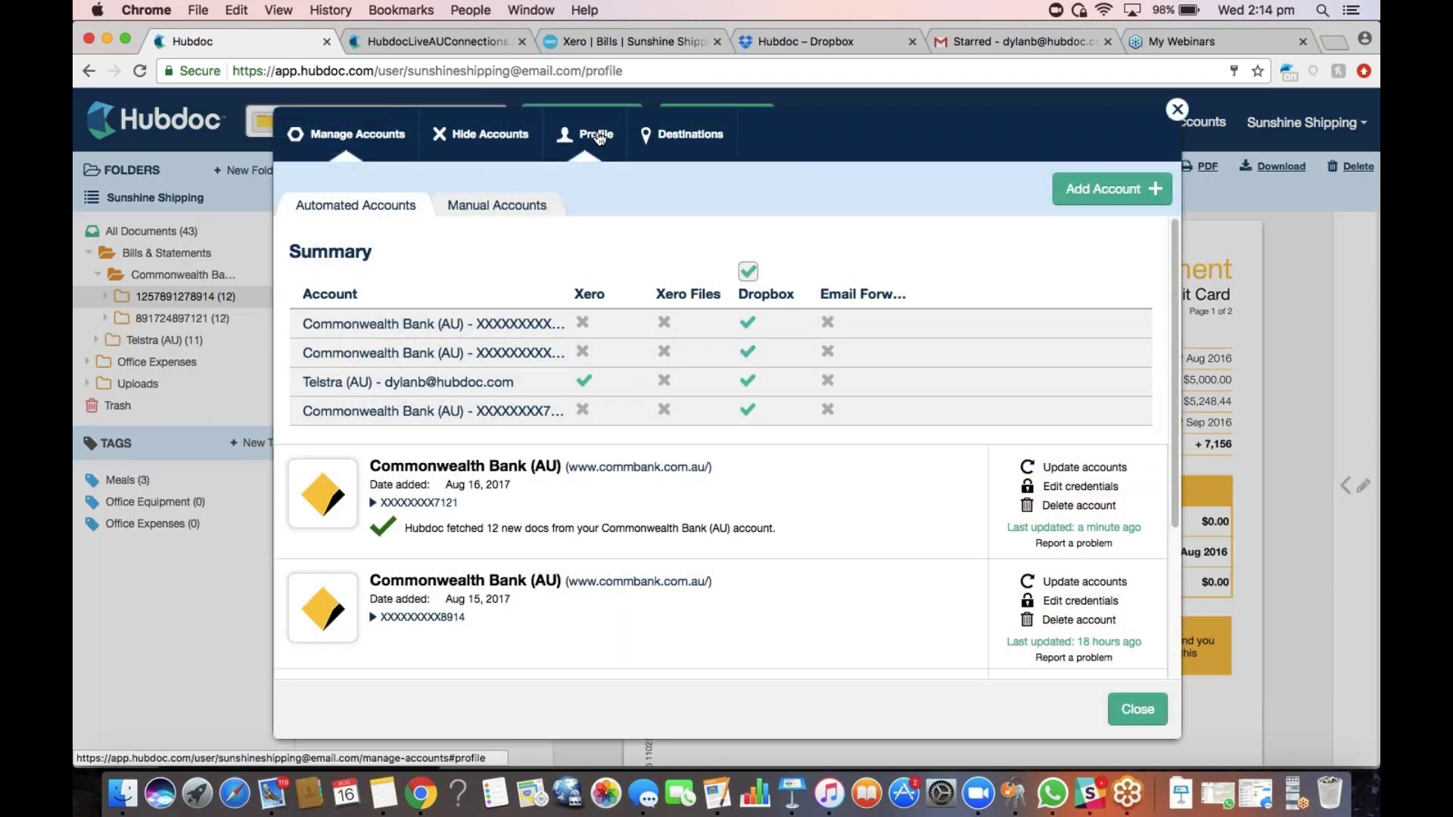
{"action": "left_click", "coordinate": [481, 133]}
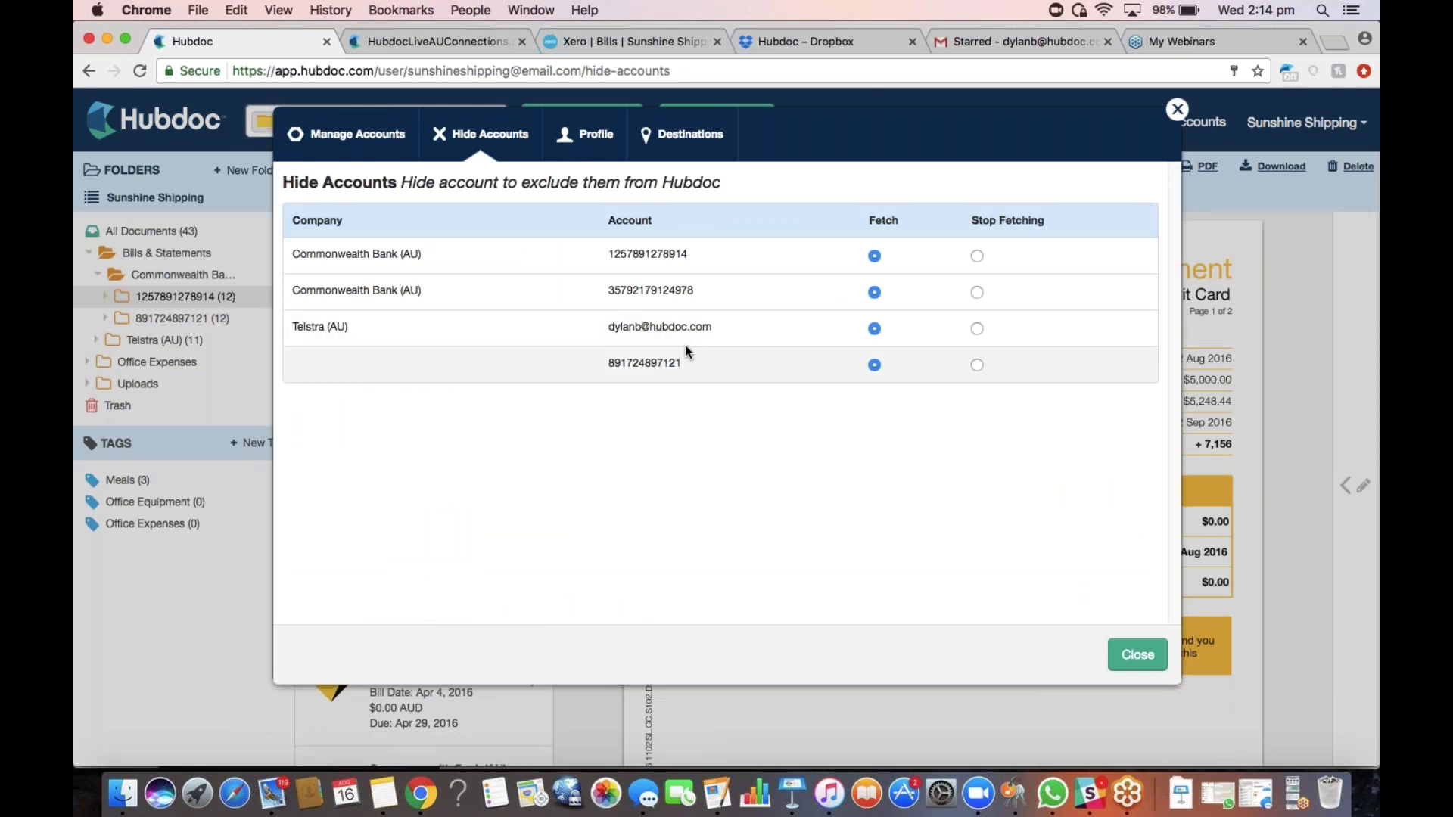
{"action": "left_click", "coordinate": [977, 365]}
{"action": "left_click", "coordinate": [1138, 655]}
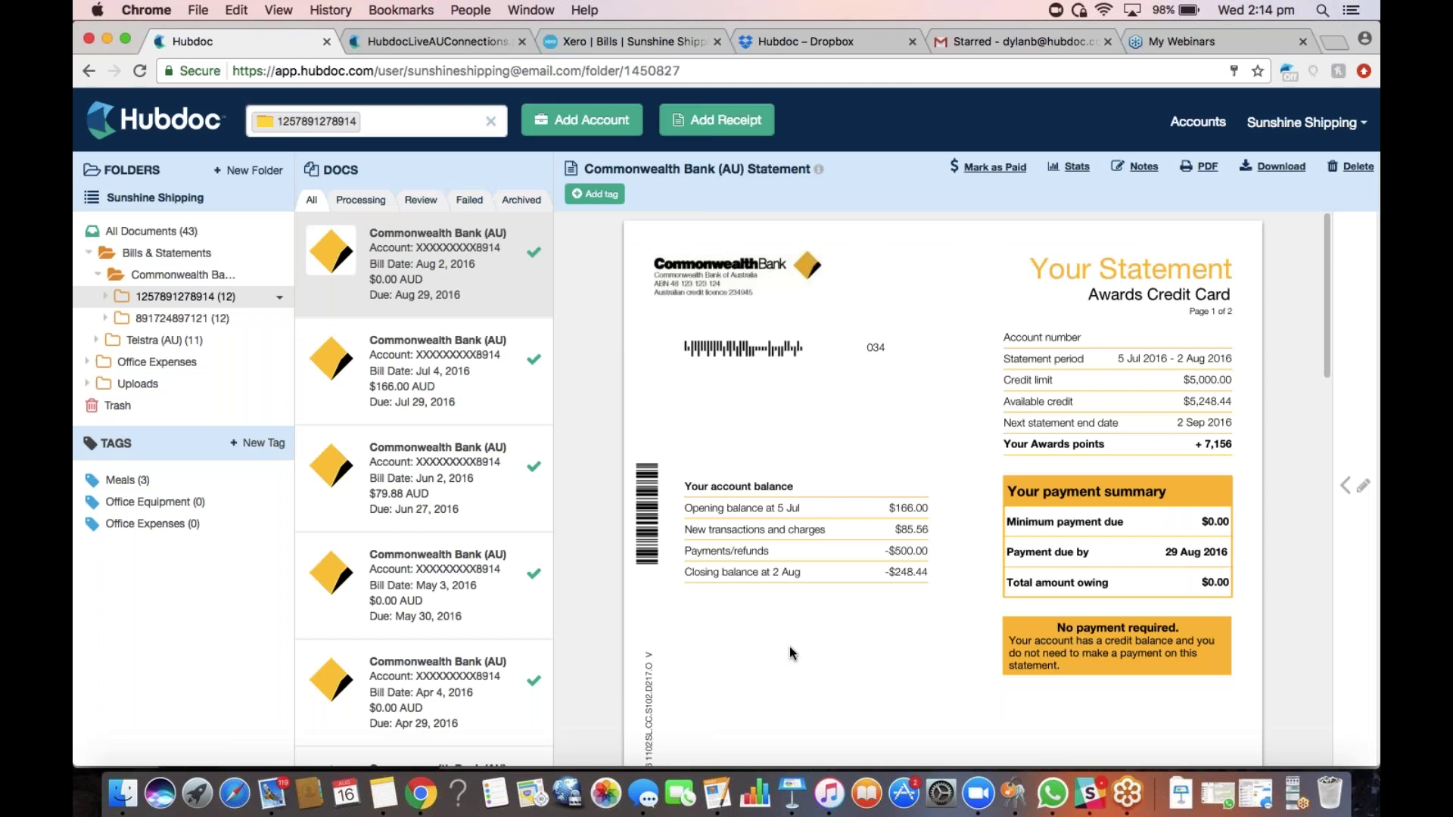
Delete the second Commonwealth Bank account folder, moving its 12 items to Trash
{"action": "left_click", "coordinate": [279, 319]}
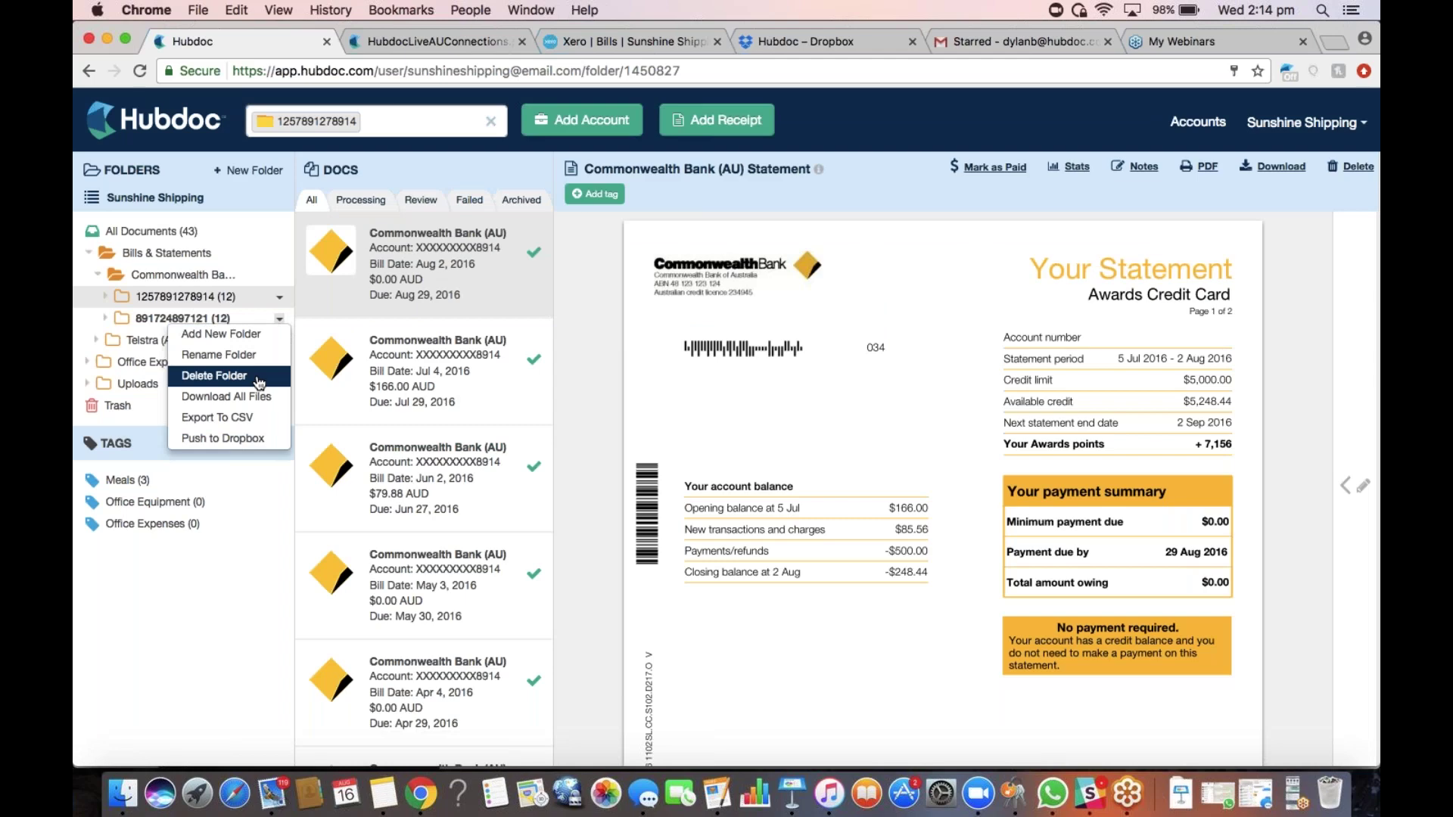
{"action": "left_click", "coordinate": [228, 383]}
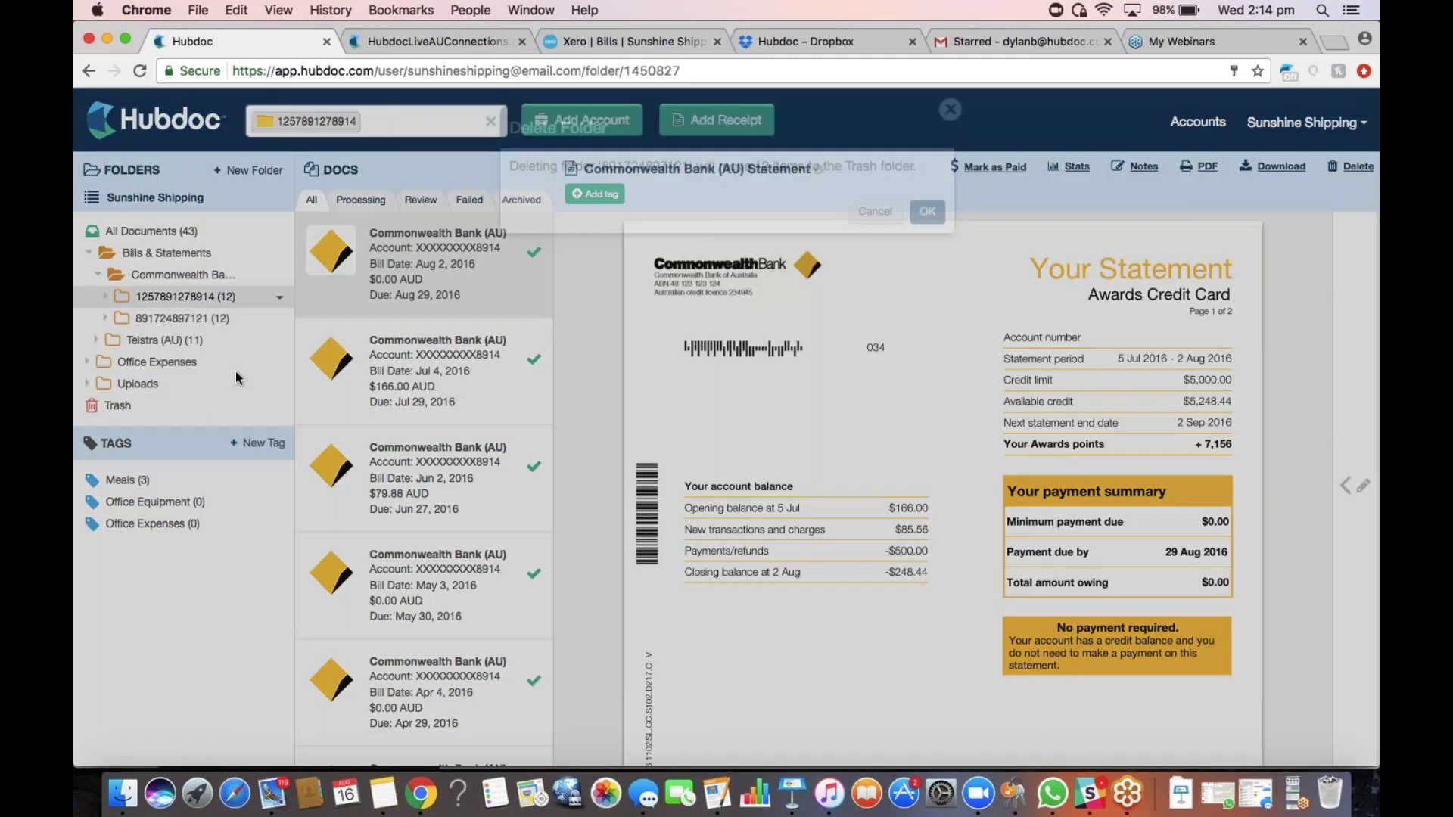
{"action": "left_click", "coordinate": [930, 213]}
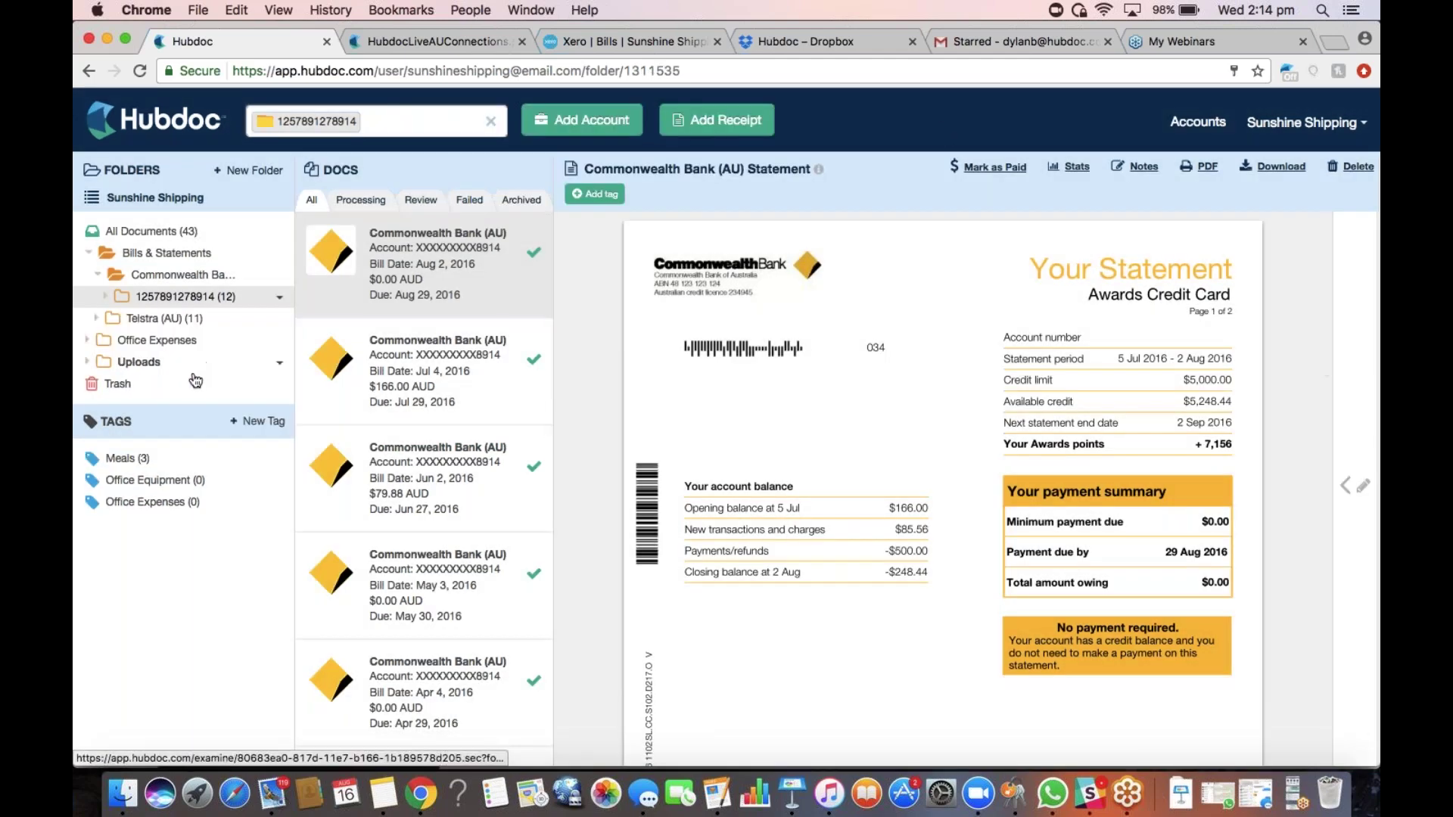
Empty the Trash permanently, leaving 31 documents
{"action": "left_click", "coordinate": [280, 385]}
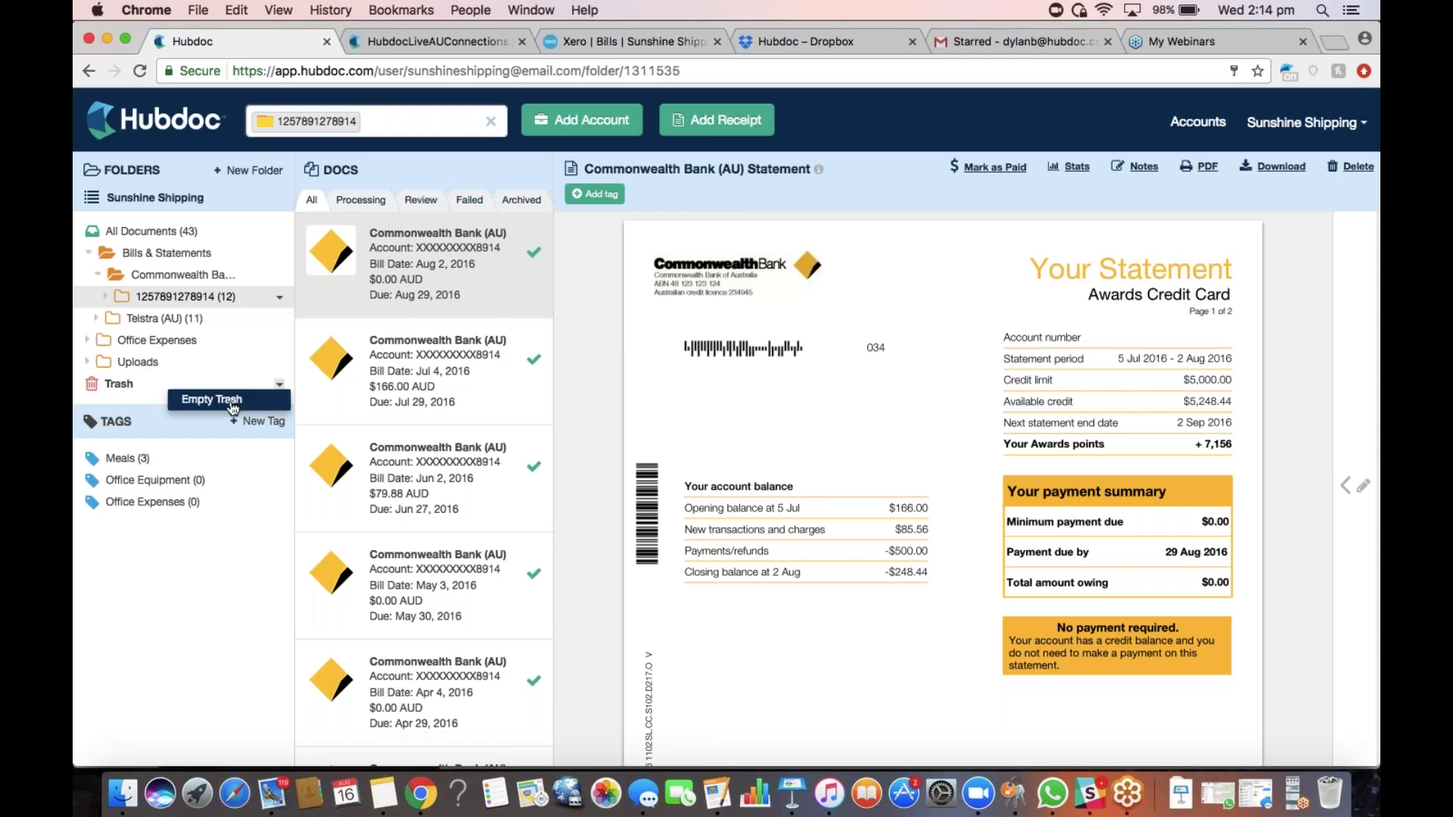
{"action": "left_click", "coordinate": [231, 403]}
{"action": "left_click", "coordinate": [279, 385]}
{"action": "left_click", "coordinate": [235, 401]}
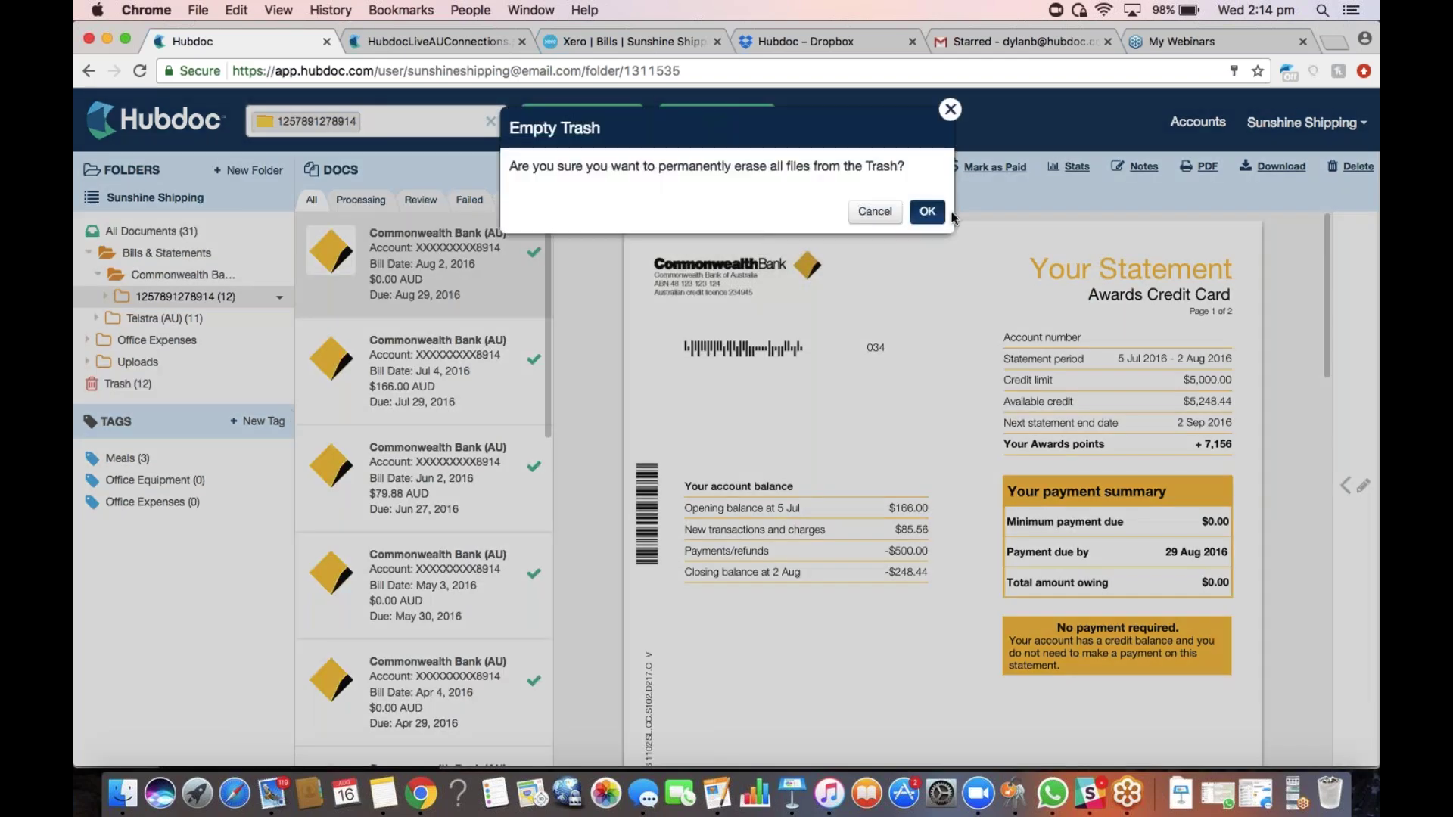
{"action": "left_click", "coordinate": [927, 211]}
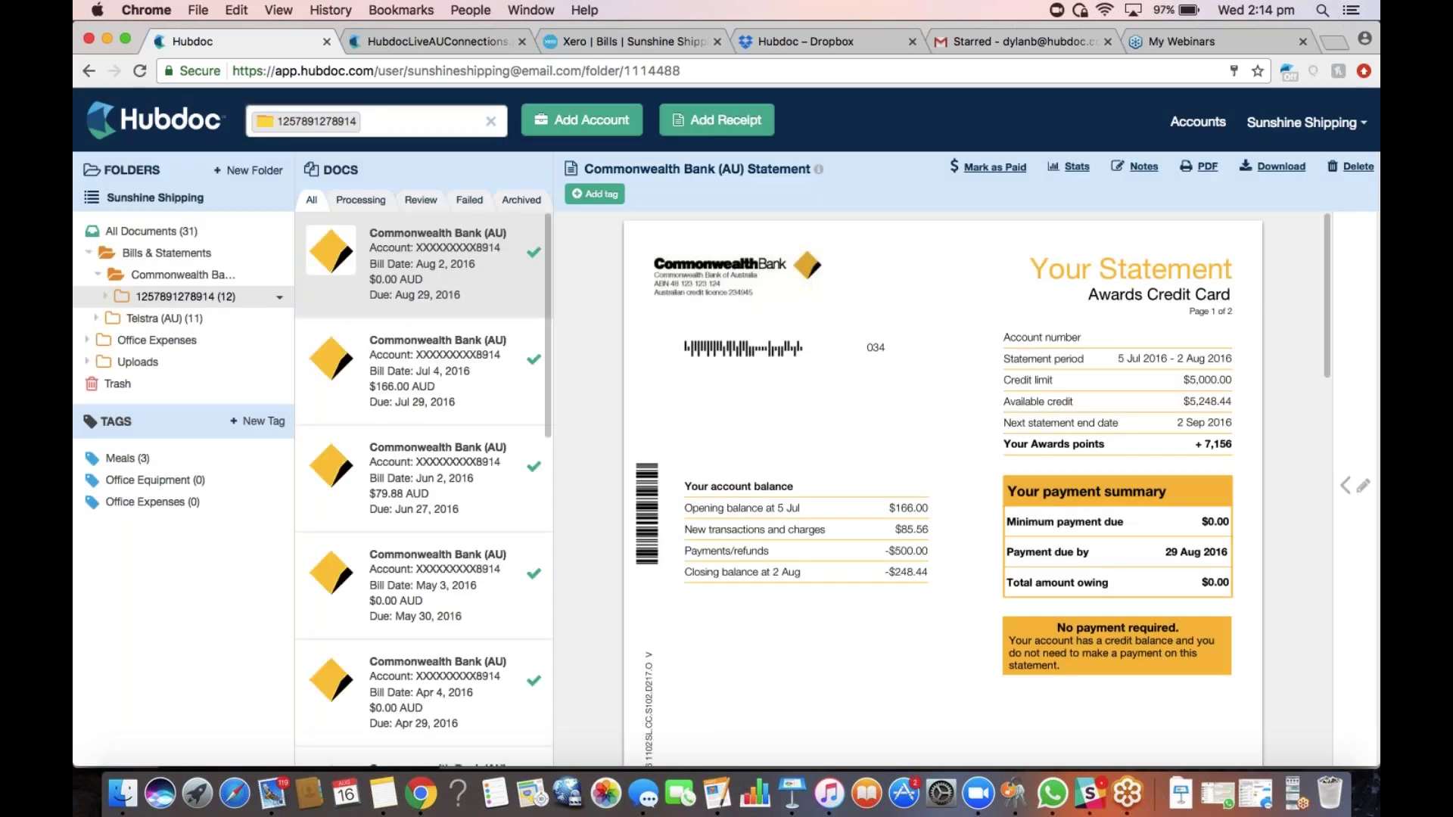
Open the Telstra (AU) folder and review the extracted details of the Jul 31, 2016 $379.09 invoice
{"action": "left_click", "coordinate": [490, 121]}
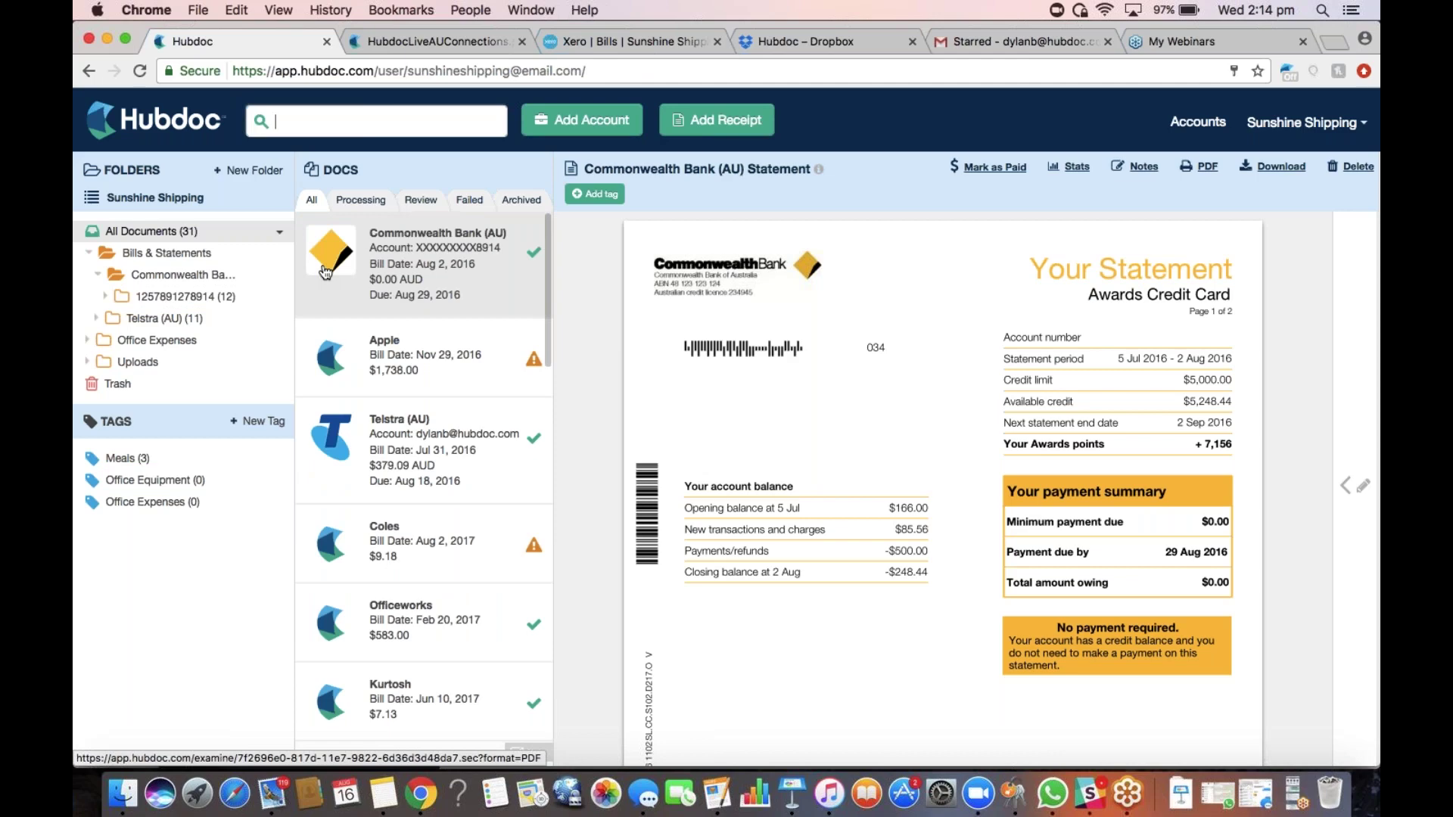
{"action": "left_click", "coordinate": [183, 324]}
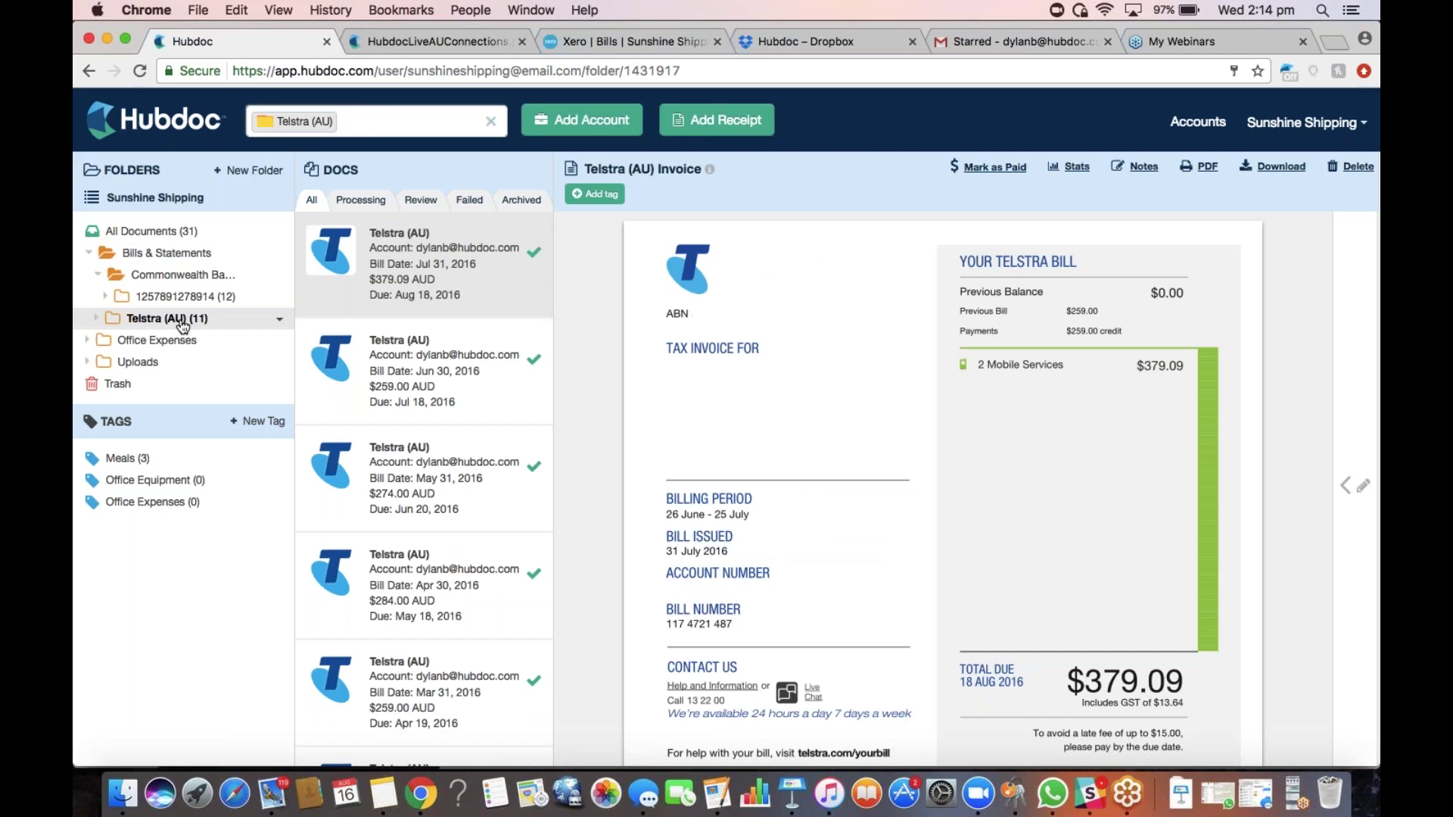
{"action": "left_click", "coordinate": [1354, 486]}
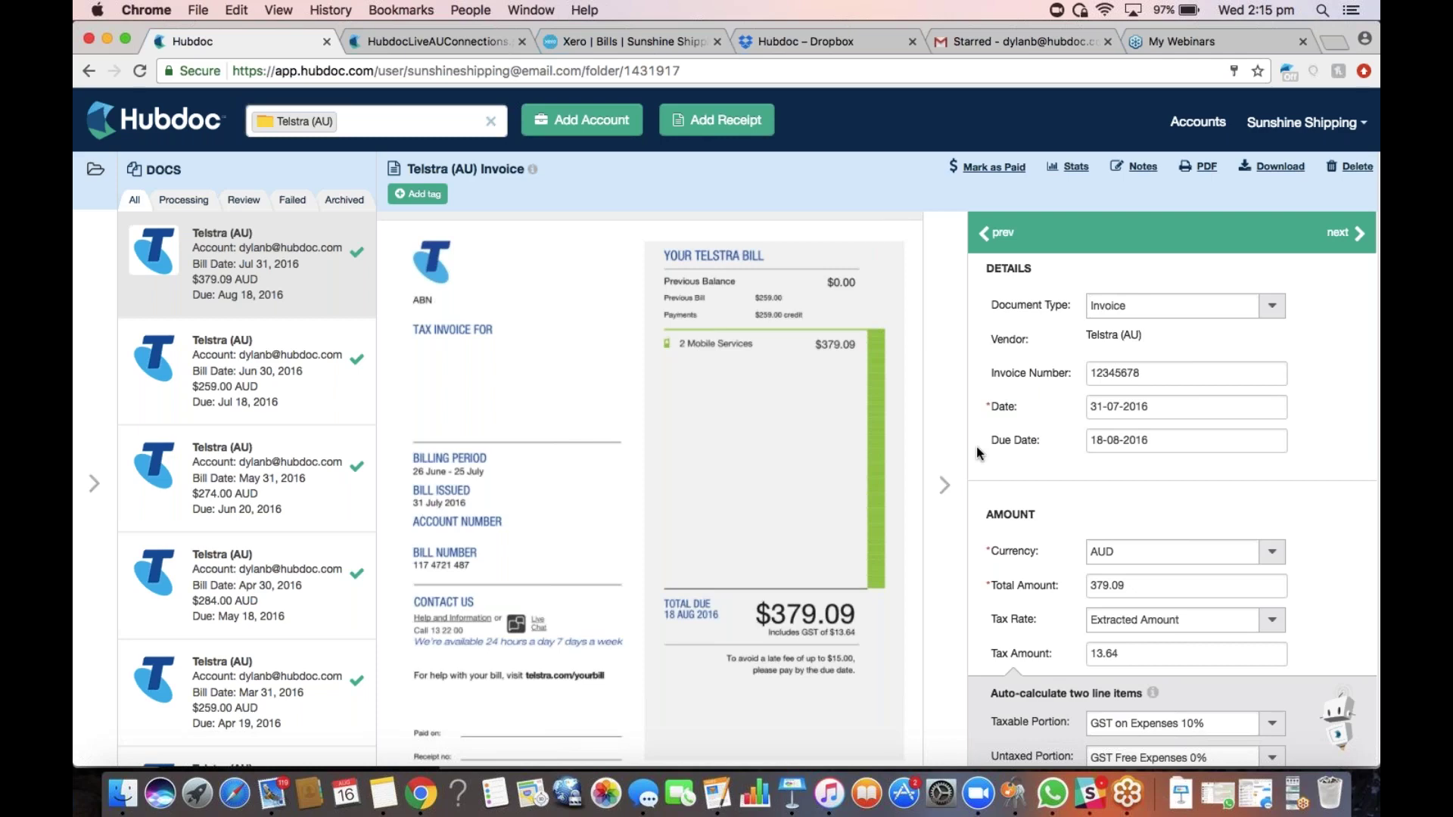
{"action": "left_click", "coordinate": [944, 484]}
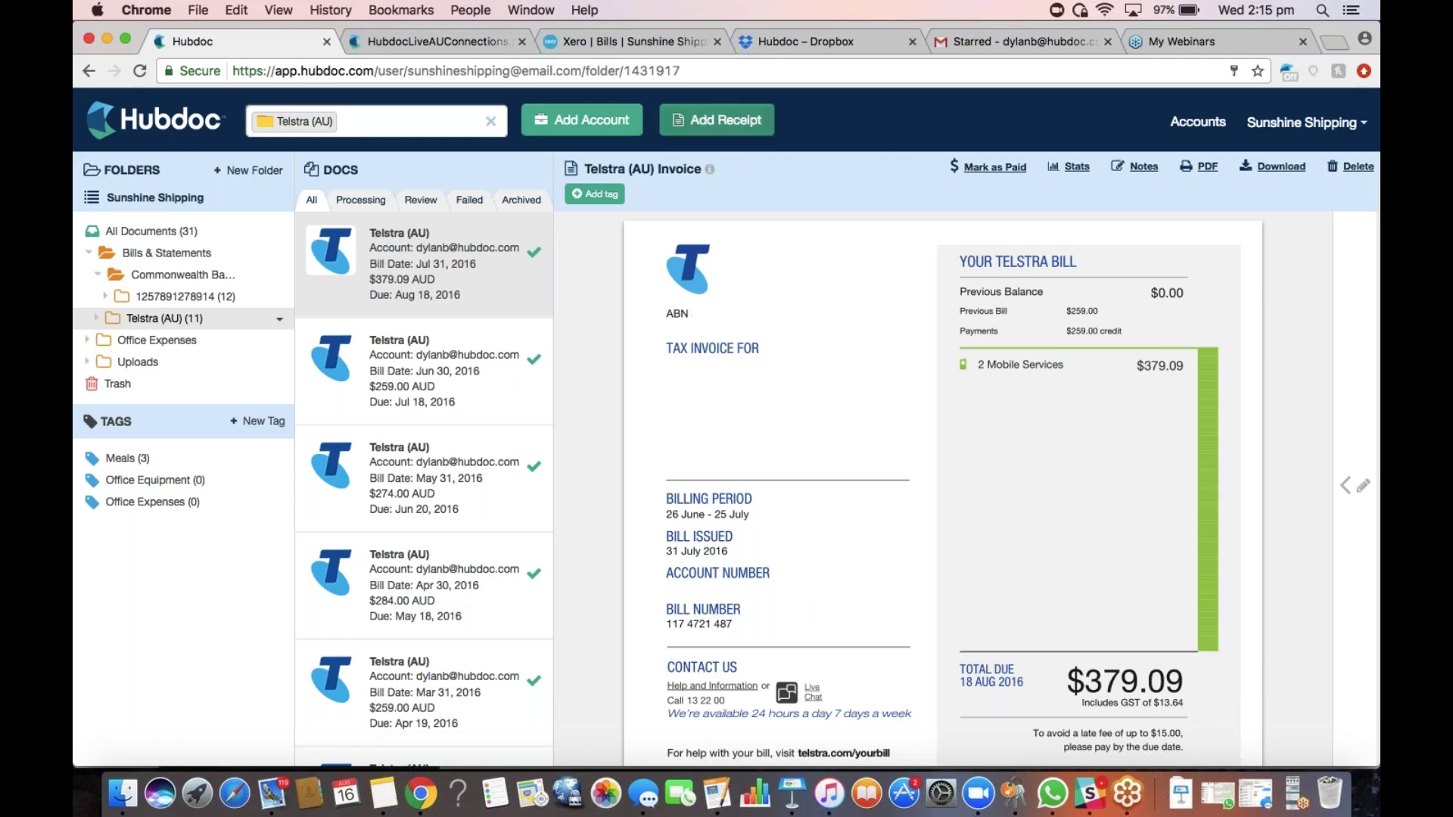
Copy the Hubdoc submit-by-email address from Add Receipt, then go to the new Gmail message
{"action": "left_click", "coordinate": [717, 120]}
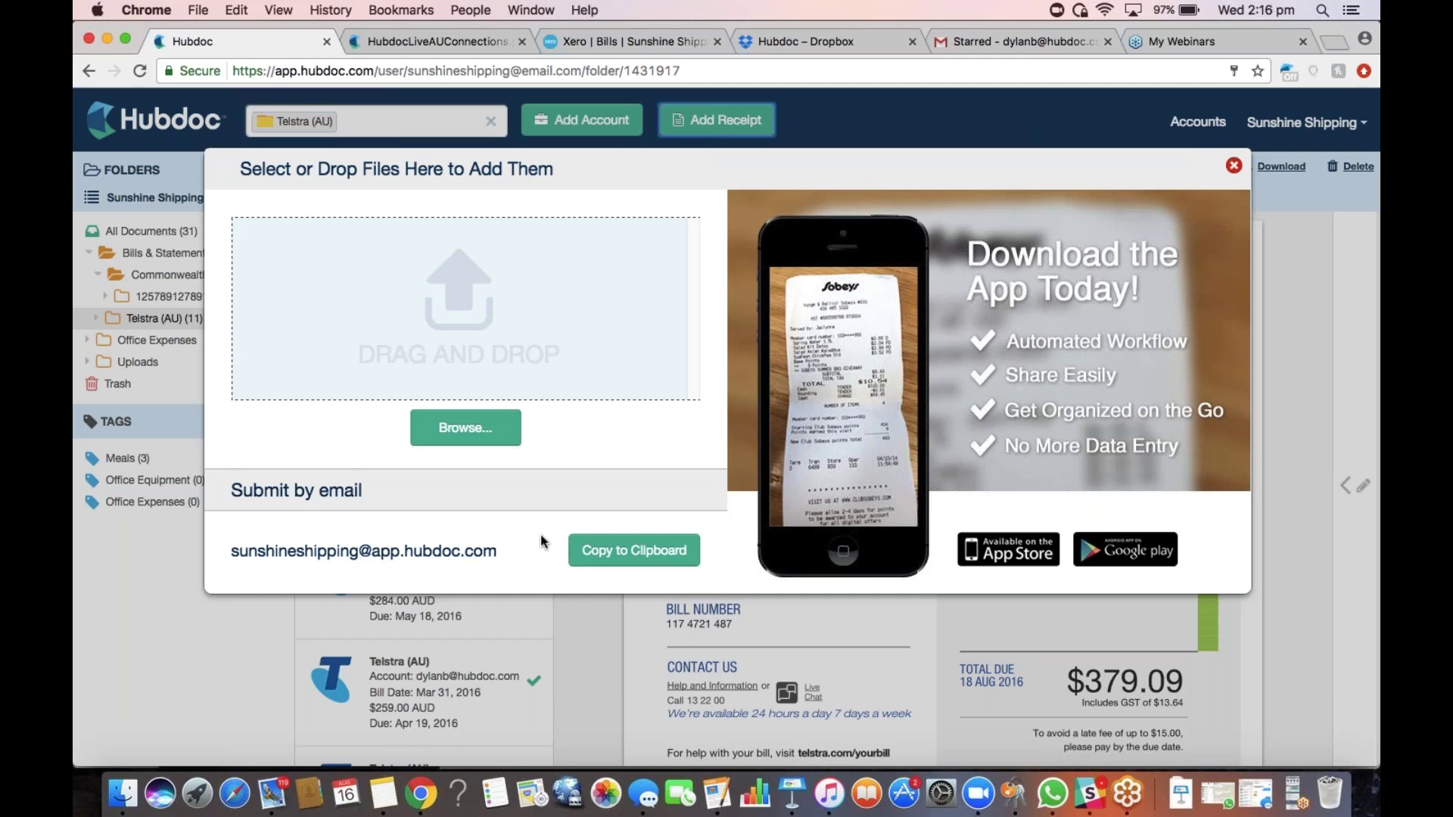
{"action": "left_click", "coordinate": [584, 557]}
{"action": "left_click", "coordinate": [1233, 165]}
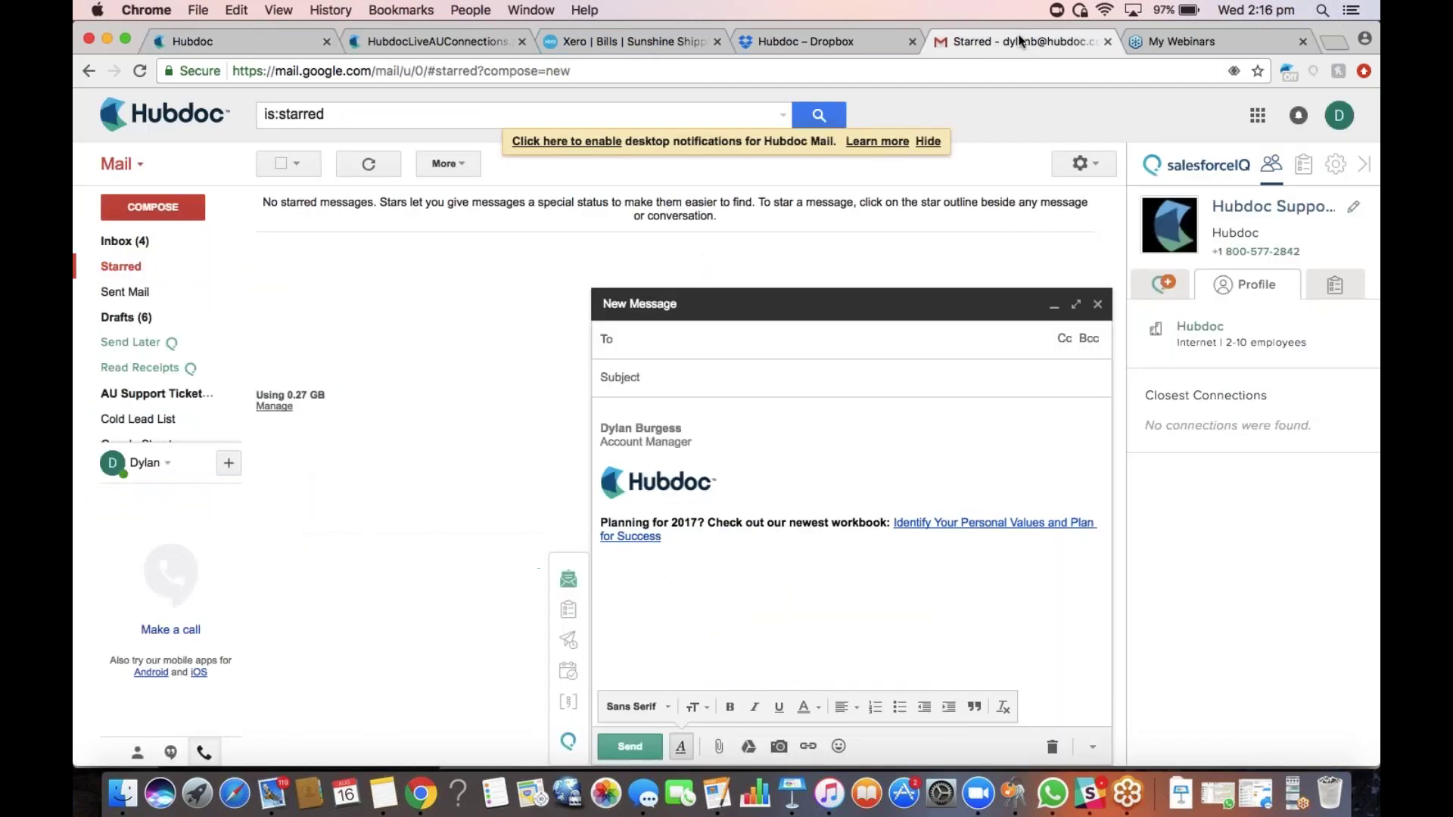
{"action": "left_click", "coordinate": [1014, 40]}
Paste the Hubdoc submission address as the recipient and tidy the message body
{"action": "key", "text": "super+v"}
{"action": "key", "text": "Return"}
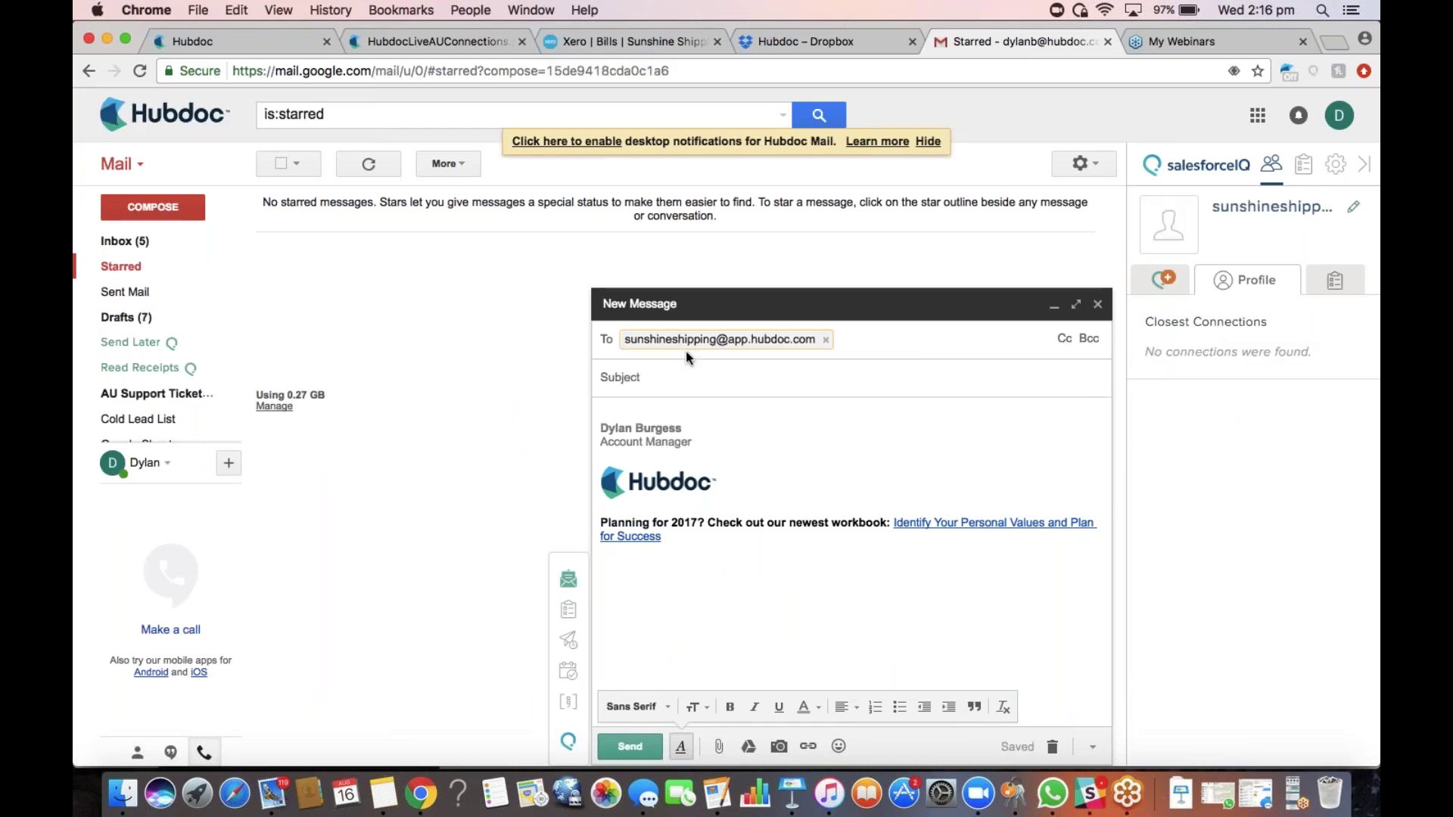
{"action": "left_click_drag", "start_coordinate": [686, 539], "coordinate": [606, 421]}
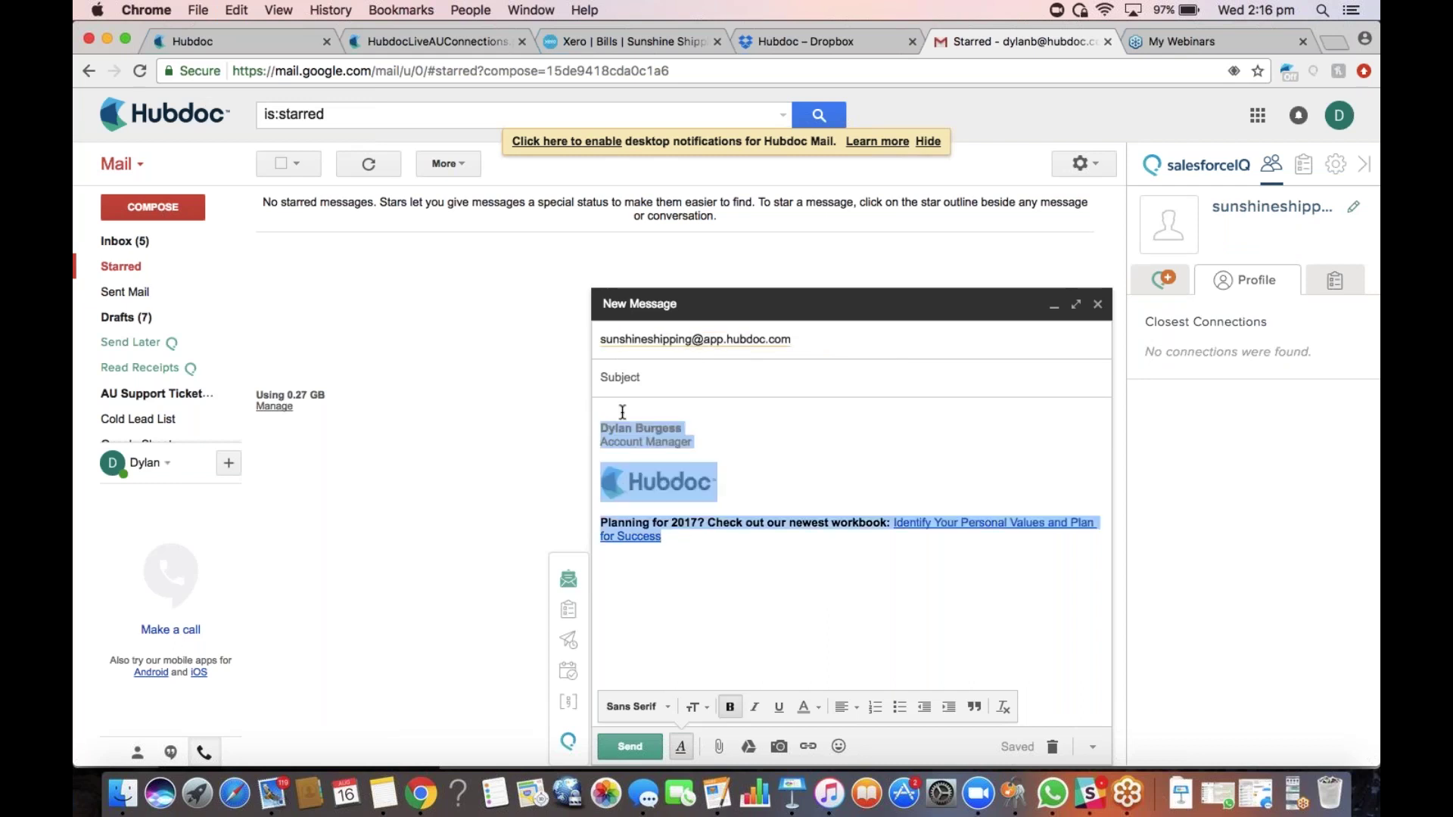
{"action": "left_click", "coordinate": [616, 413]}
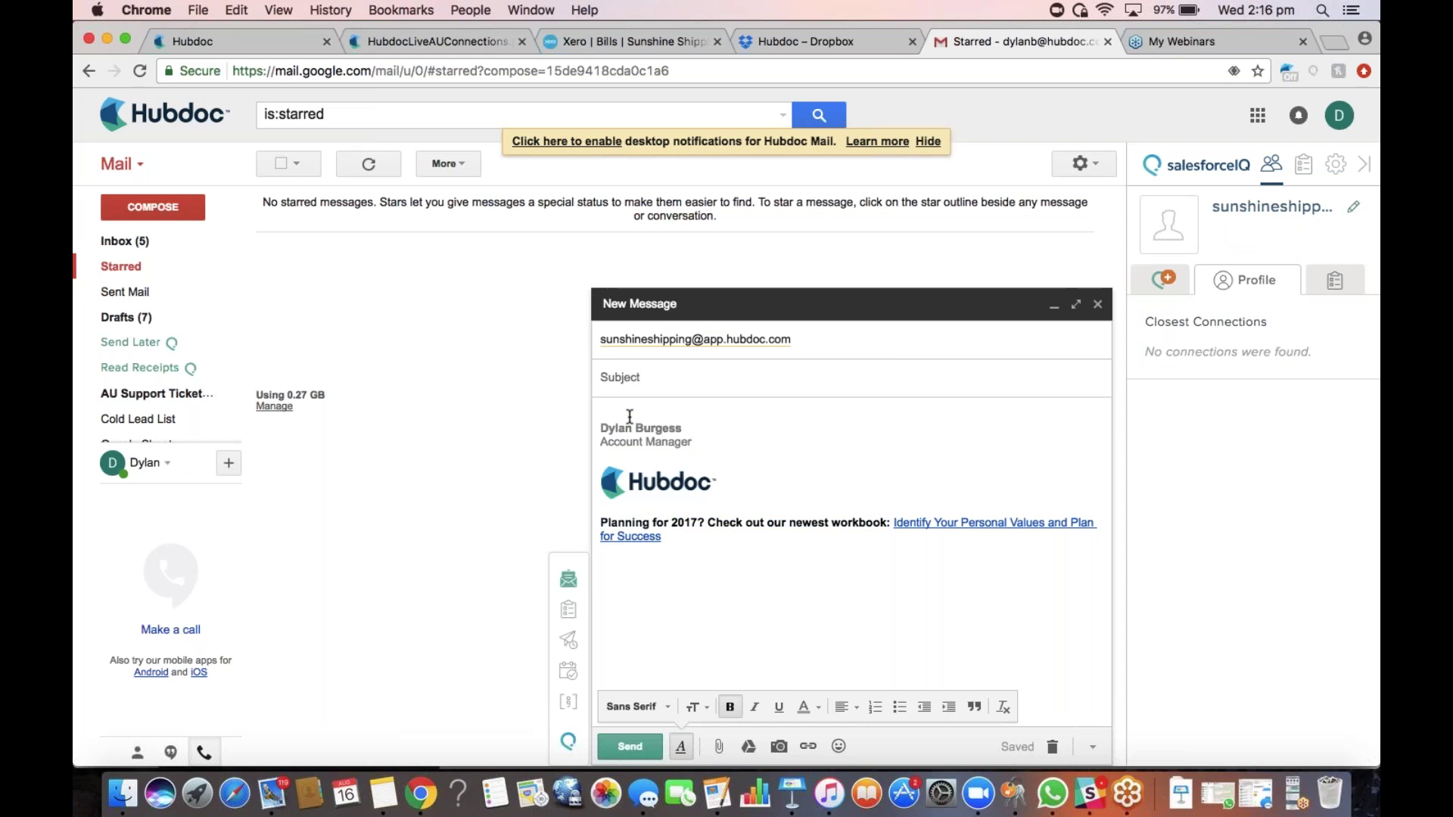
{"action": "left_click", "coordinate": [807, 746]}
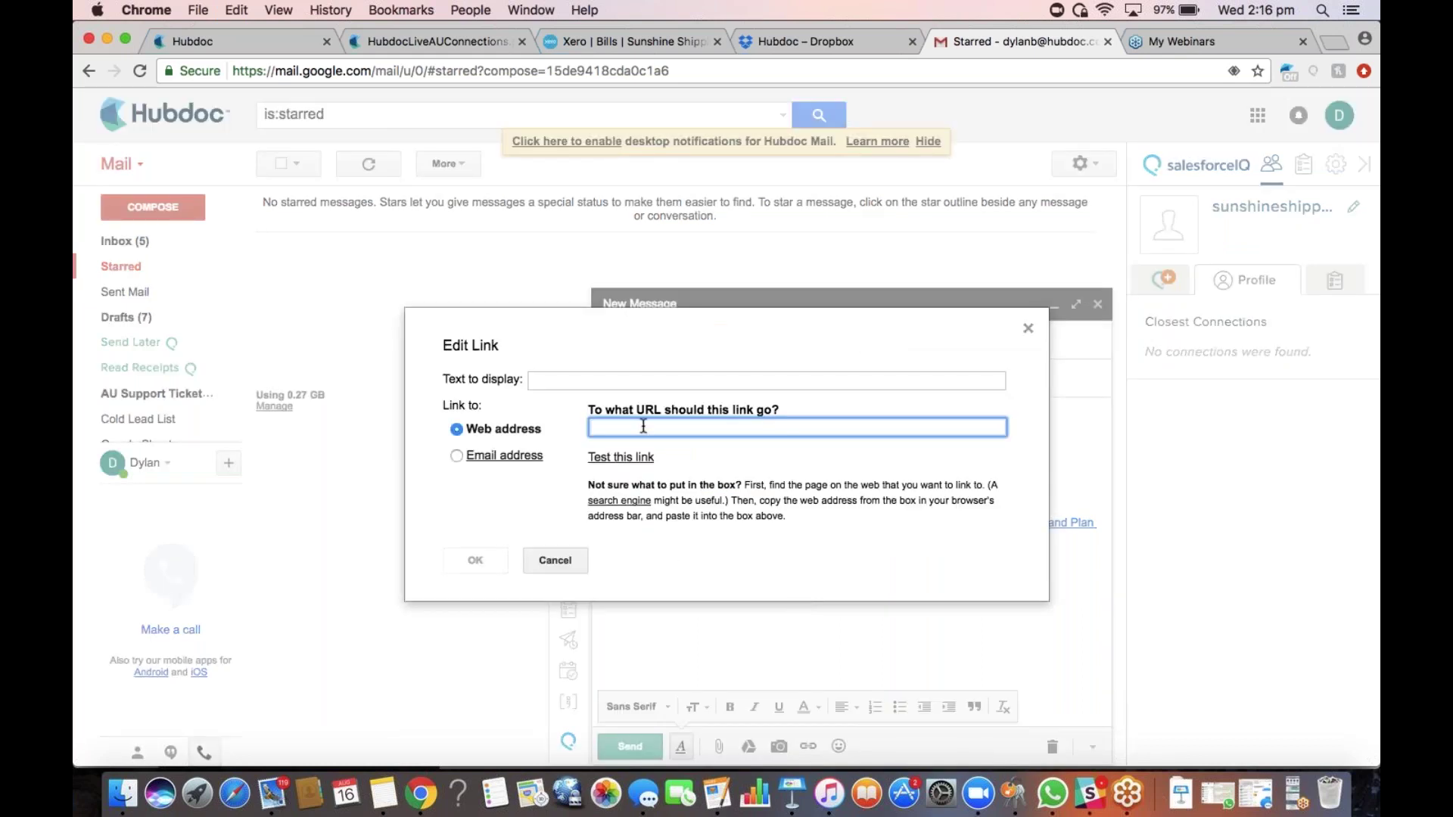
{"action": "left_click", "coordinate": [557, 563]}
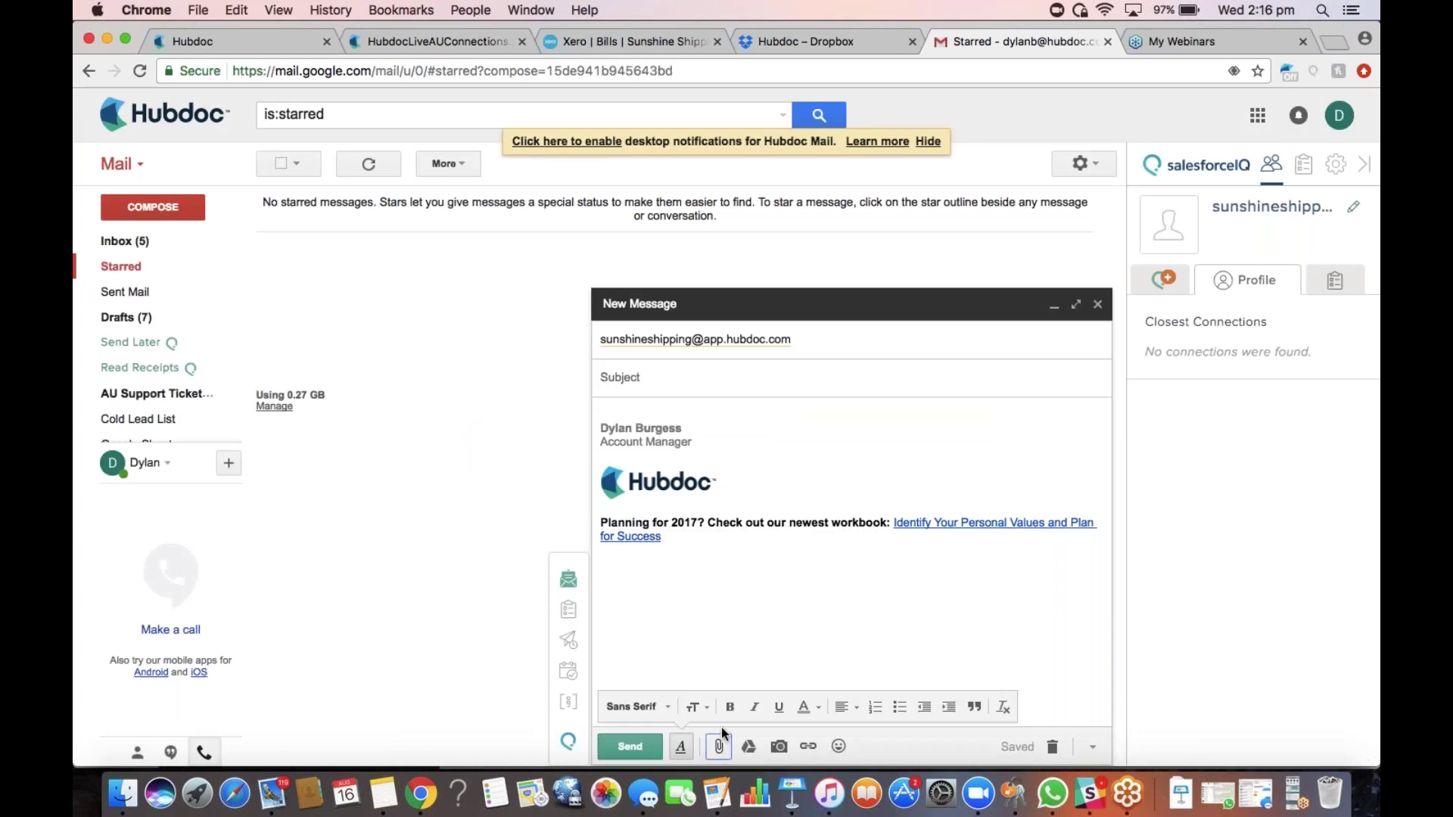
Attach Apple_20161128_$1738.00.pdf, add a #note line with the sender's name, and send
{"action": "scroll", "coordinate": [617, 311], "scroll_direction": "down", "scroll_amount": 1}
{"action": "scroll", "coordinate": [618, 311], "scroll_direction": "down", "scroll_amount": 5}
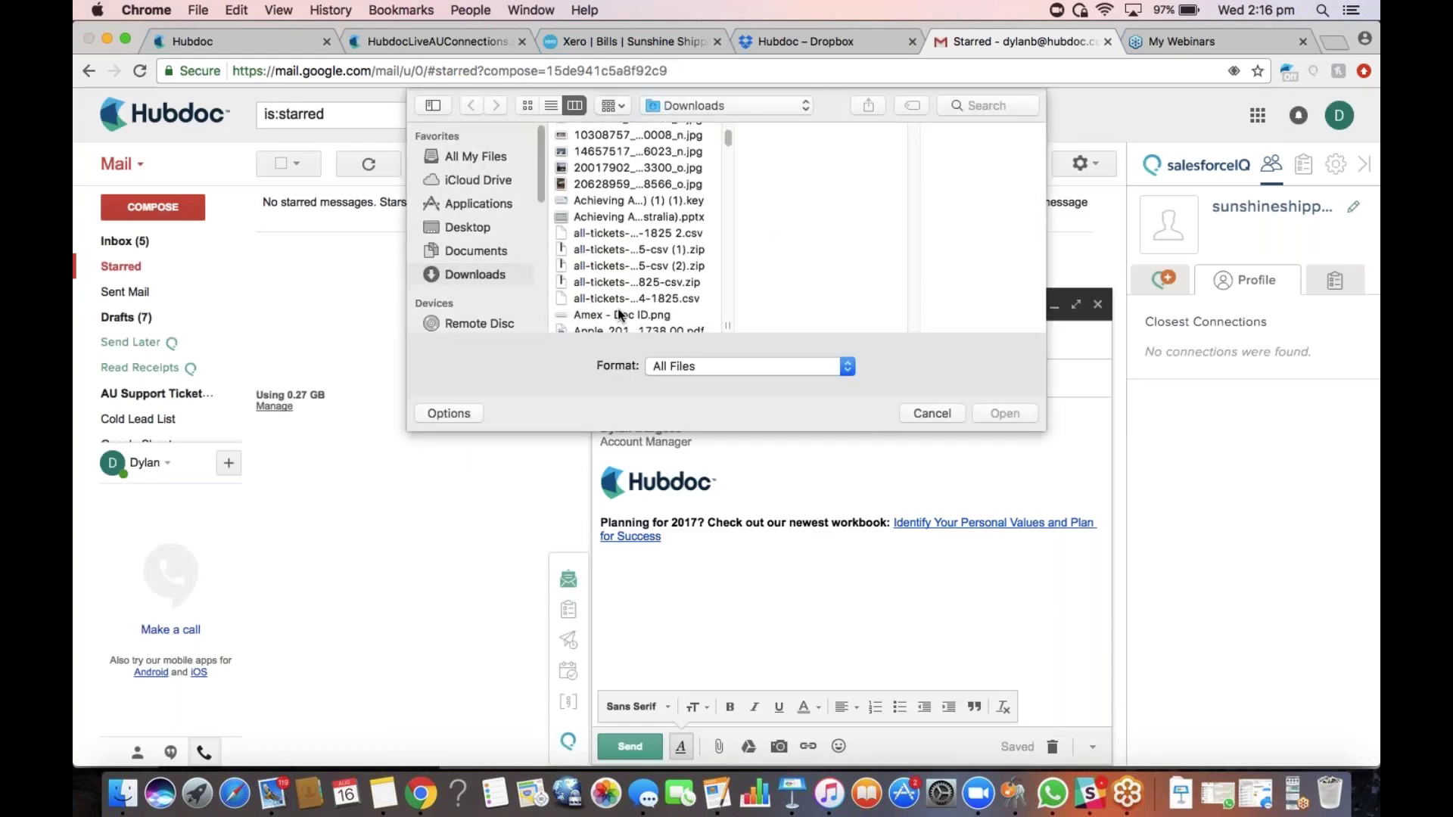
{"action": "double_click", "coordinate": [617, 302]}
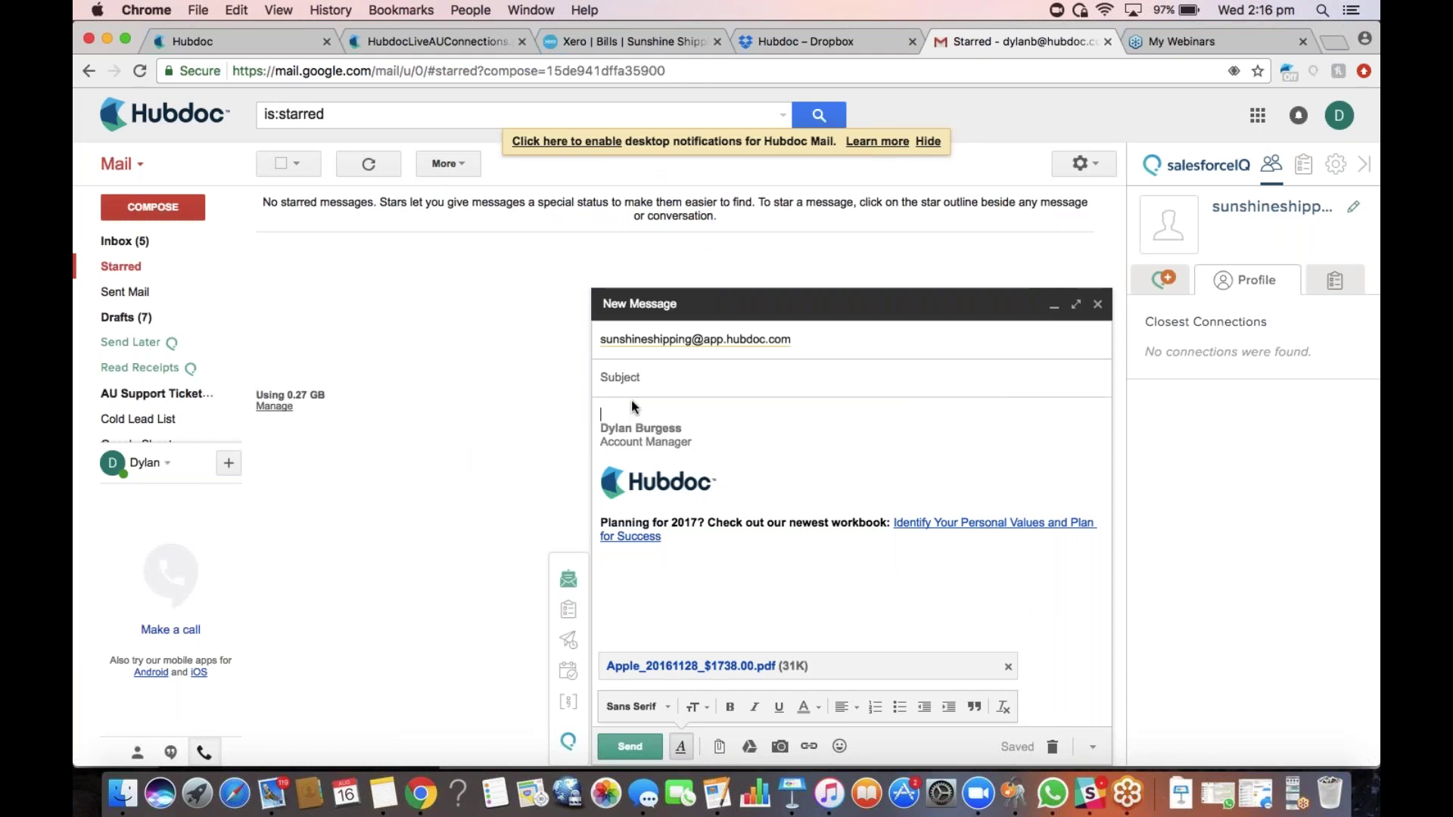
{"action": "type", "text": "$"}
{"action": "type", "text": "note Dylan"}
{"action": "type", "text": " B "}
{"action": "type", "text": "#"}
{"action": "type", "text": "note"}
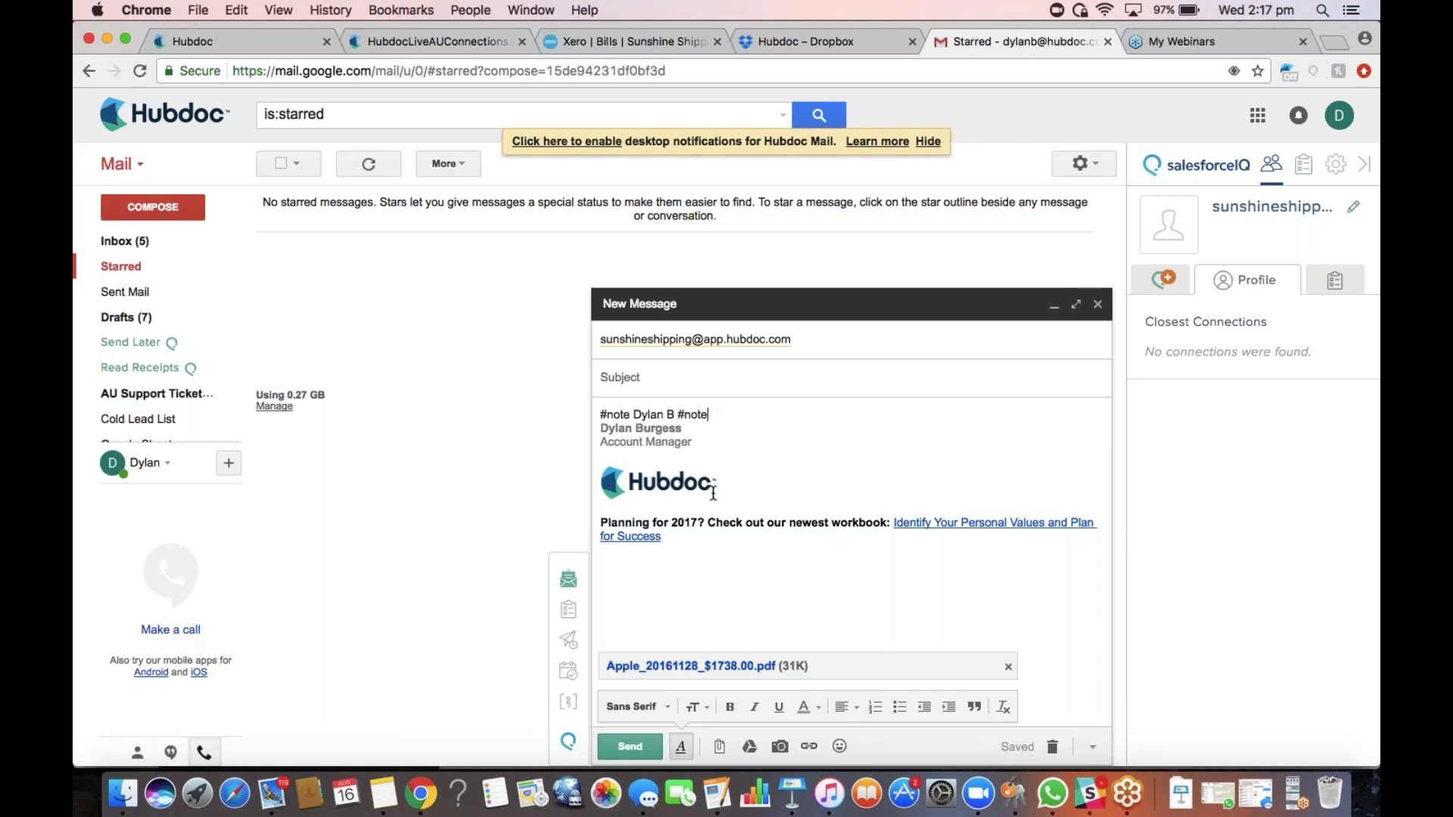
{"action": "left_click", "coordinate": [644, 747]}
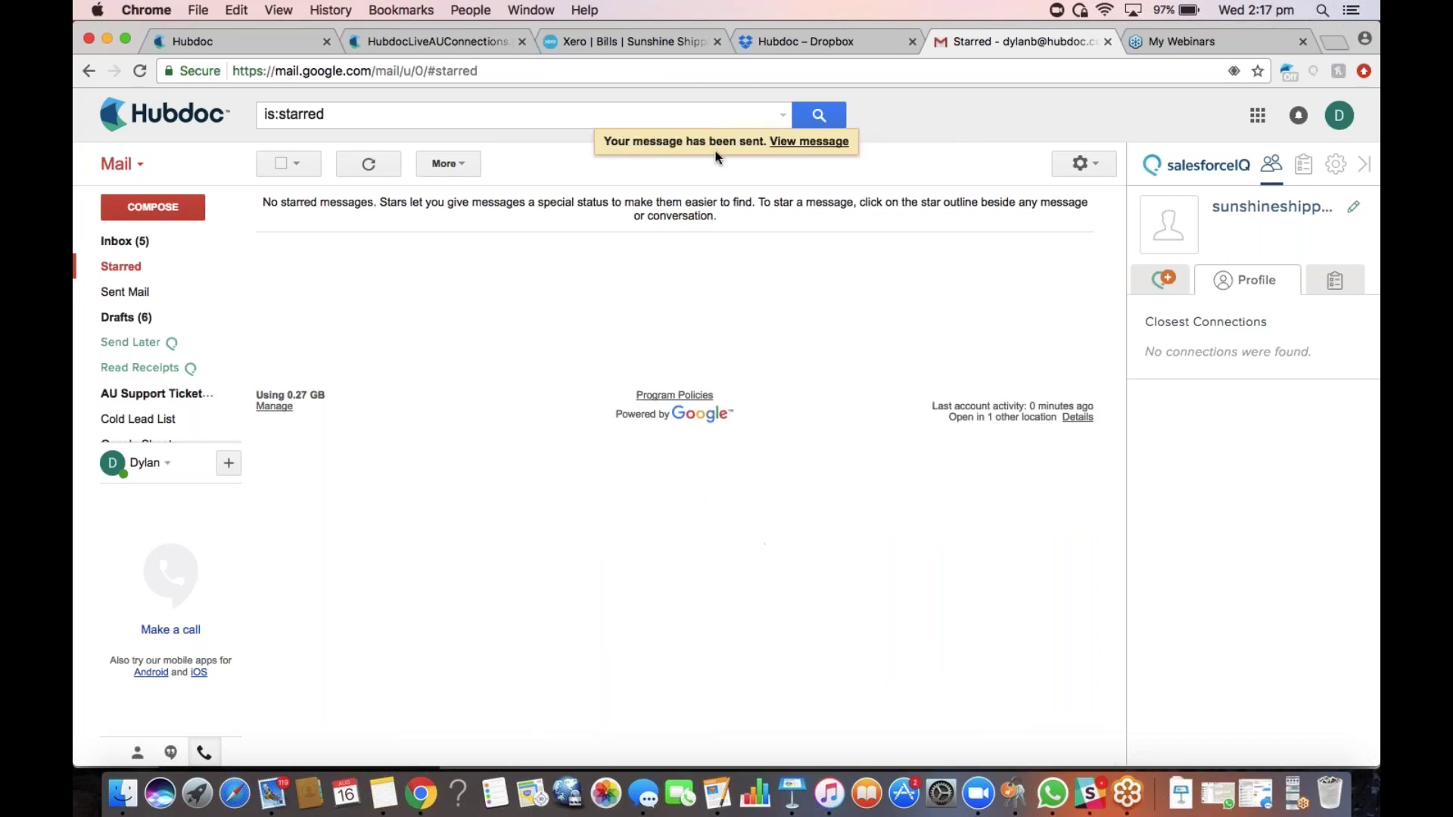
Back in Hubdoc, clear the Telstra (AU) filter, view the Apple receipt's note, and list Processing documents
{"action": "left_click", "coordinate": [237, 46]}
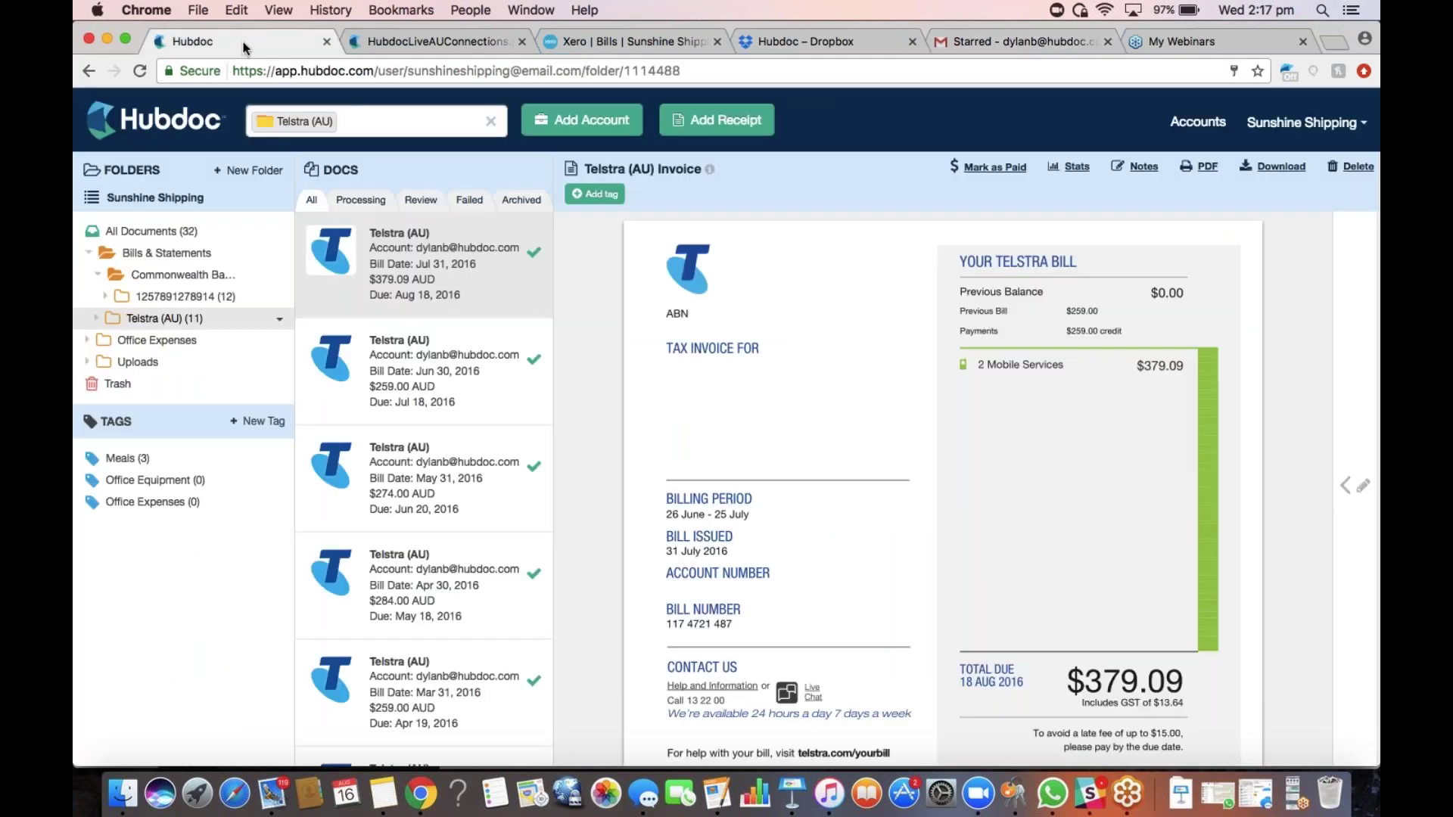
{"action": "left_click", "coordinate": [491, 122]}
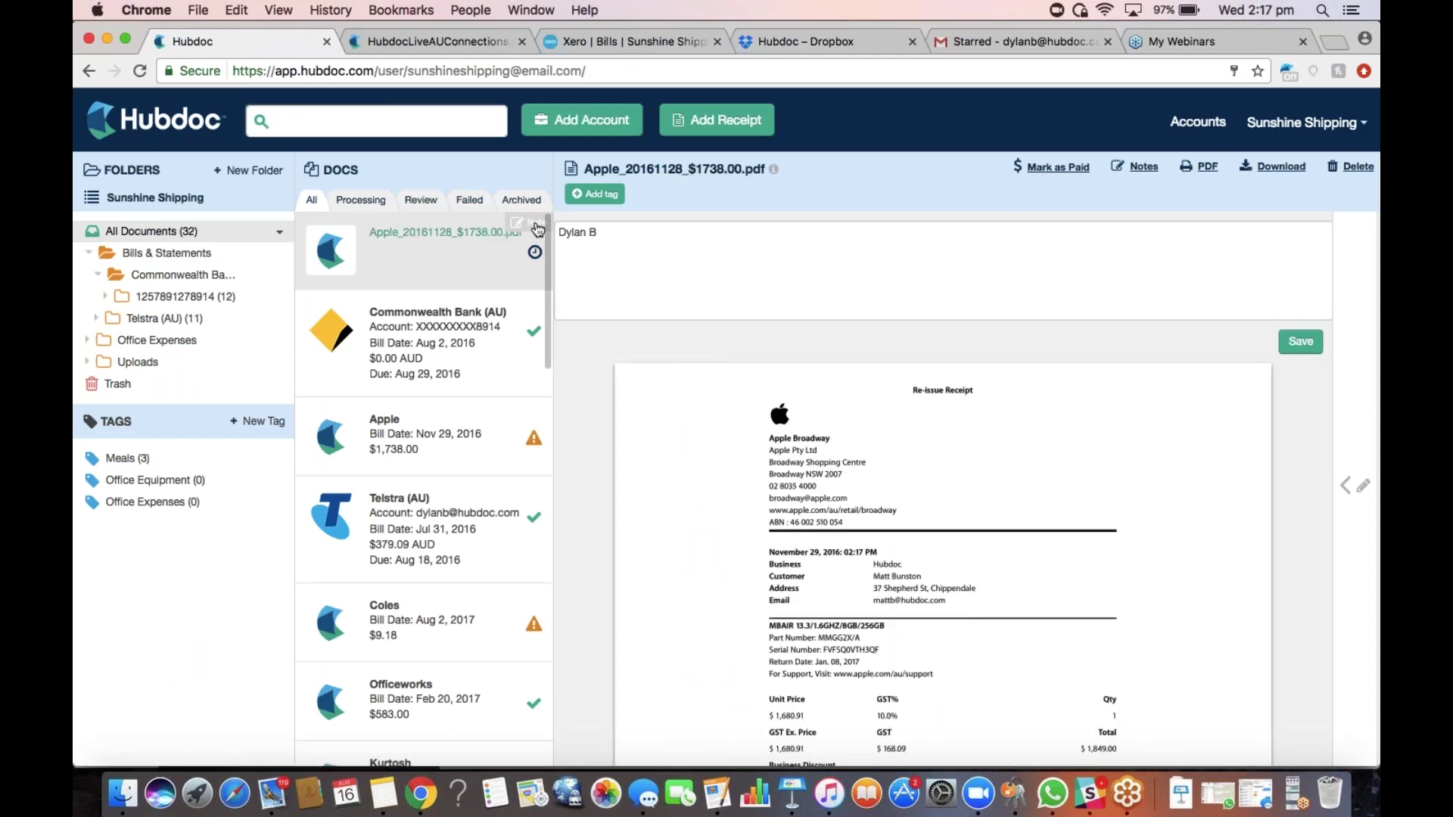
{"action": "left_click", "coordinate": [630, 236]}
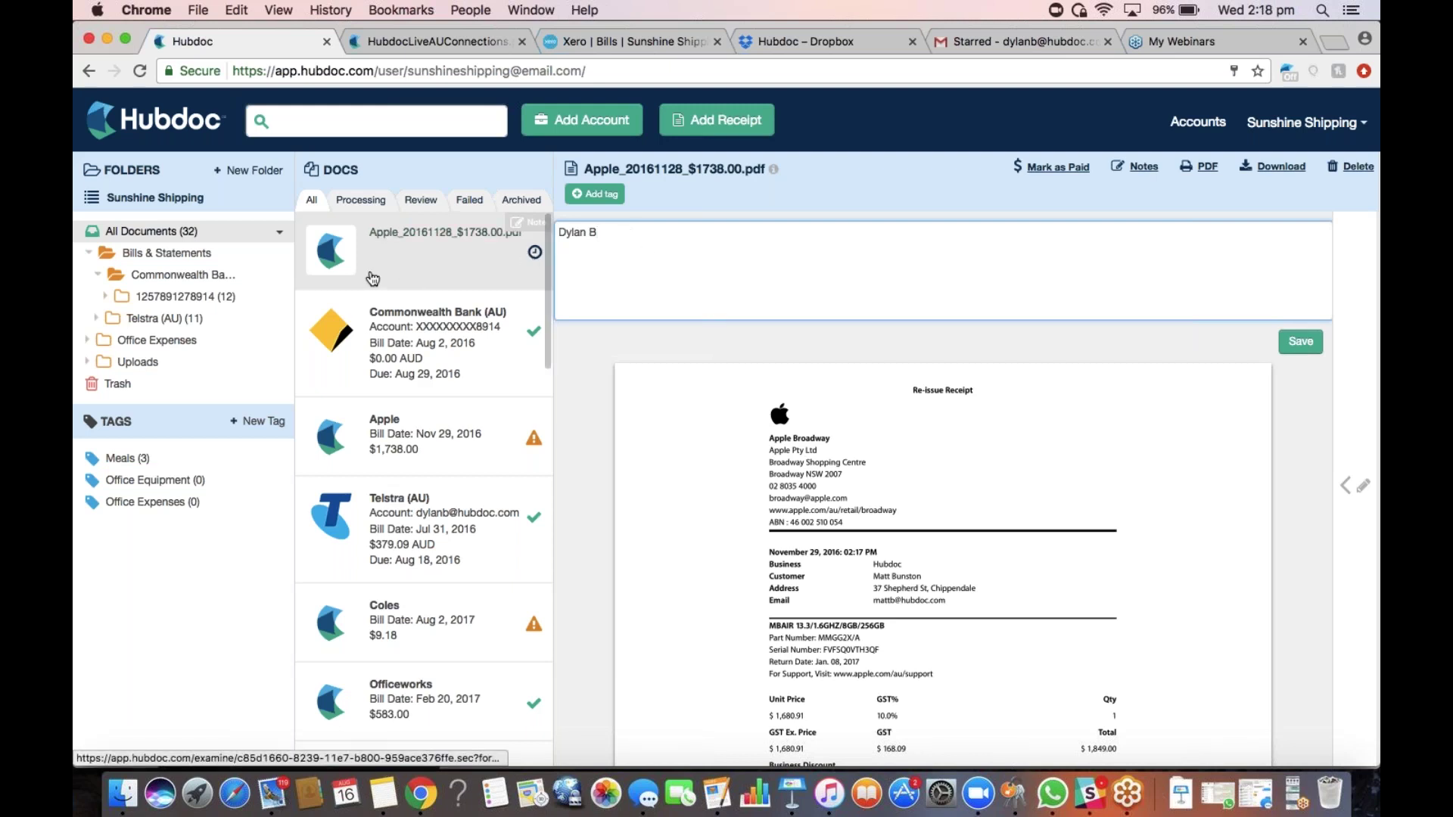
{"action": "left_click", "coordinate": [361, 202]}
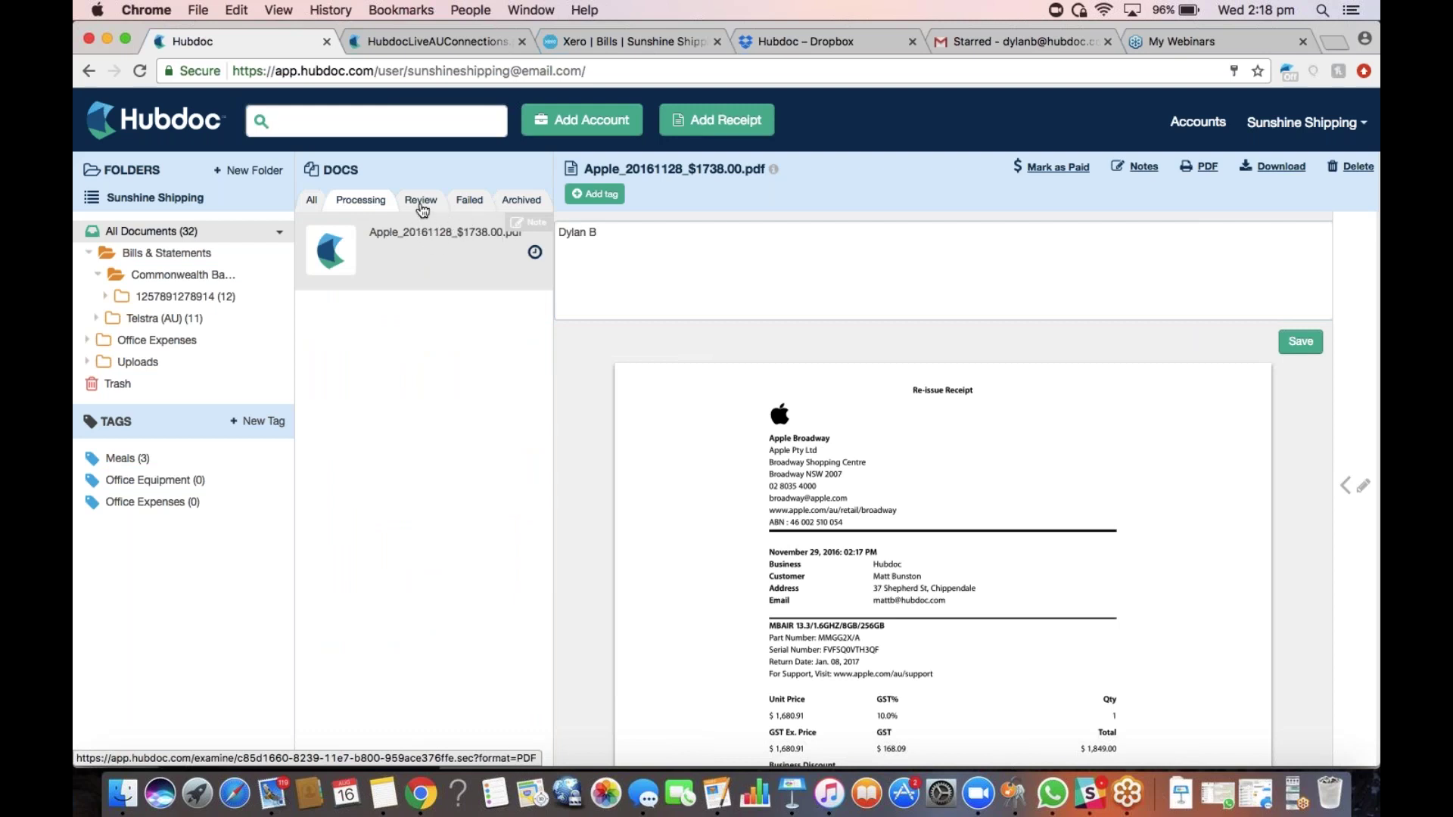
Open the details form of the processing Apple_20161128_$1738.00.pdf, still blank with a 0.00 AUD total
{"action": "left_click", "coordinate": [425, 204]}
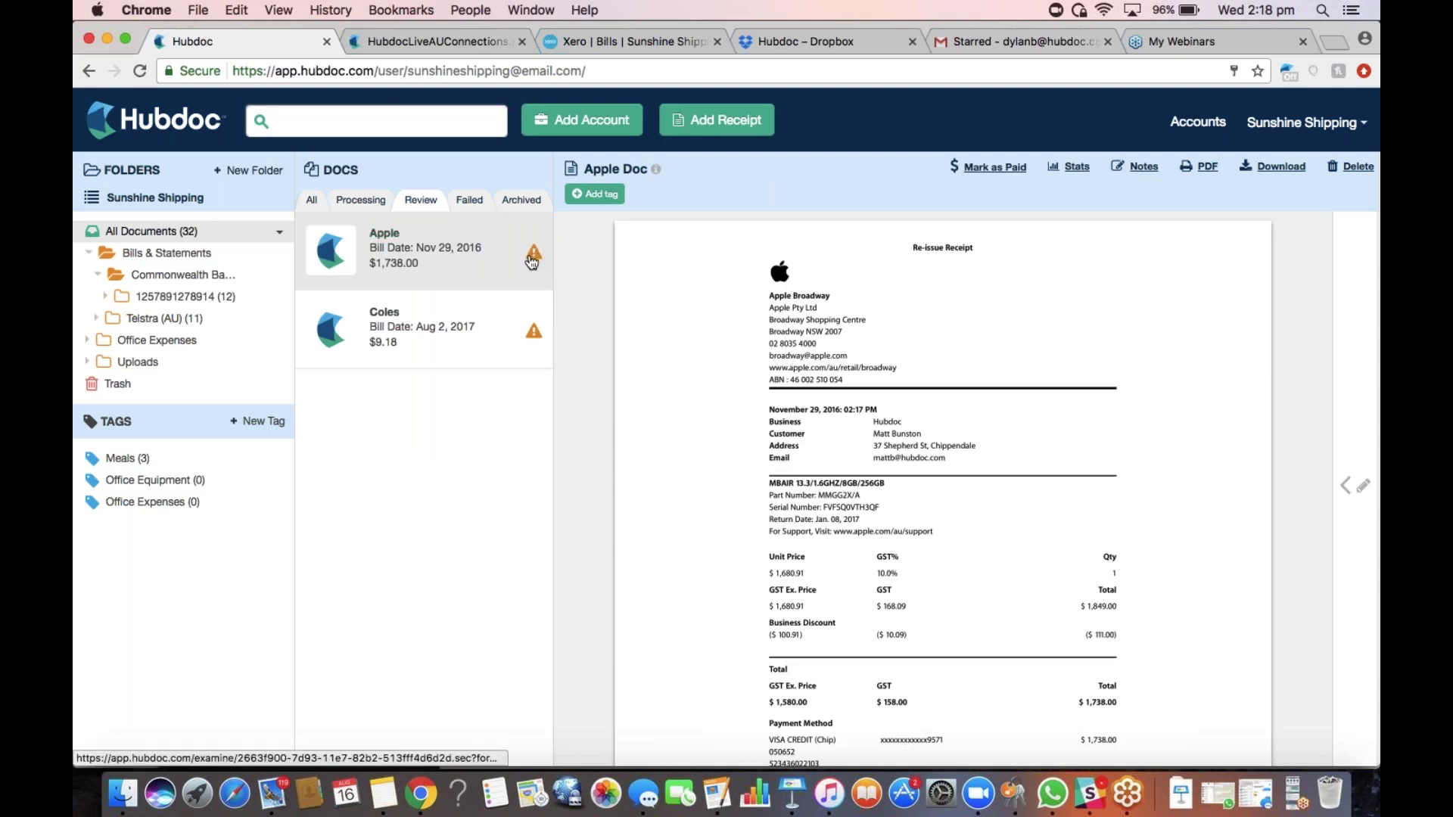
{"action": "left_click", "coordinate": [1354, 485]}
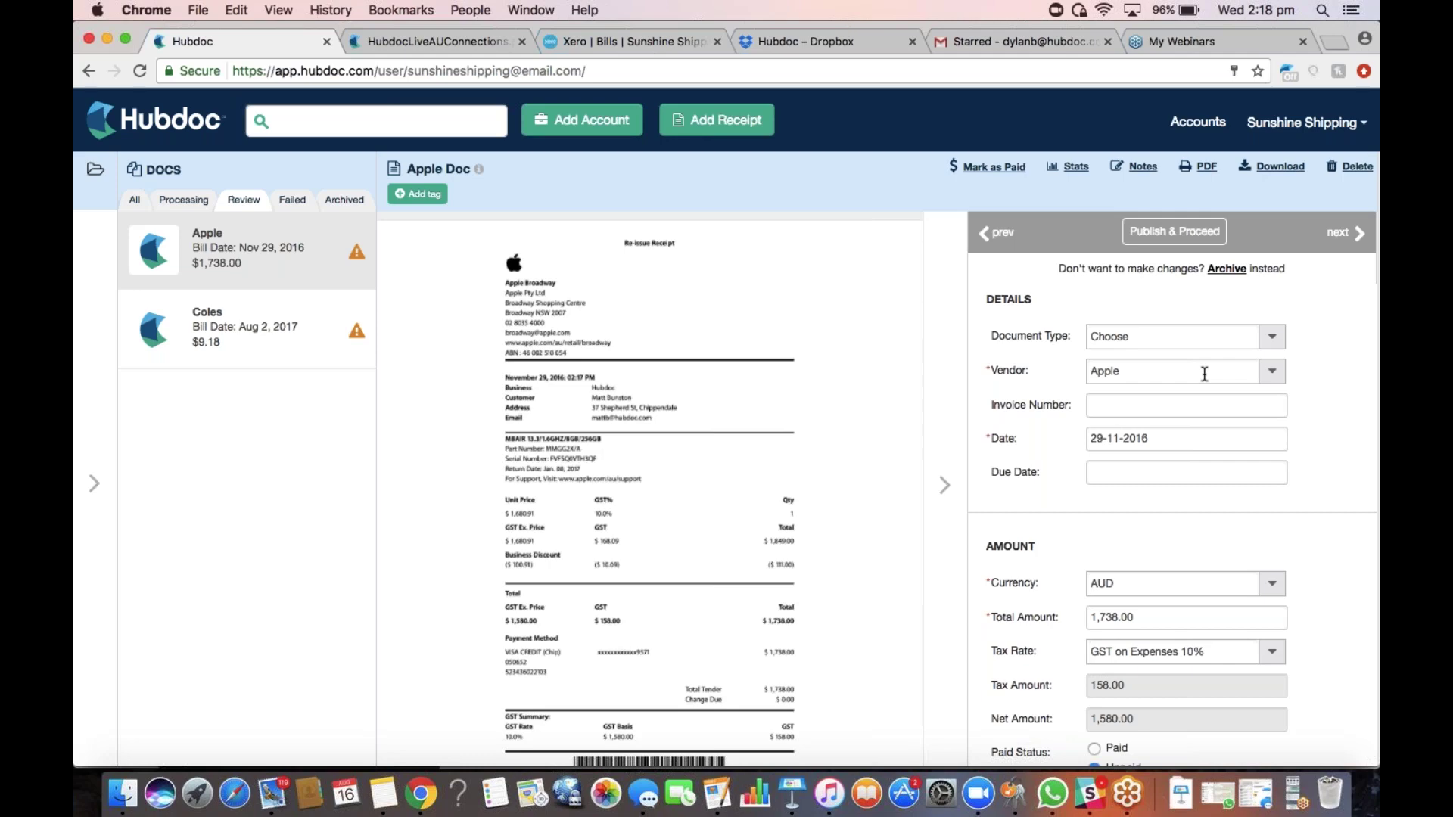
{"action": "left_click", "coordinate": [943, 327]}
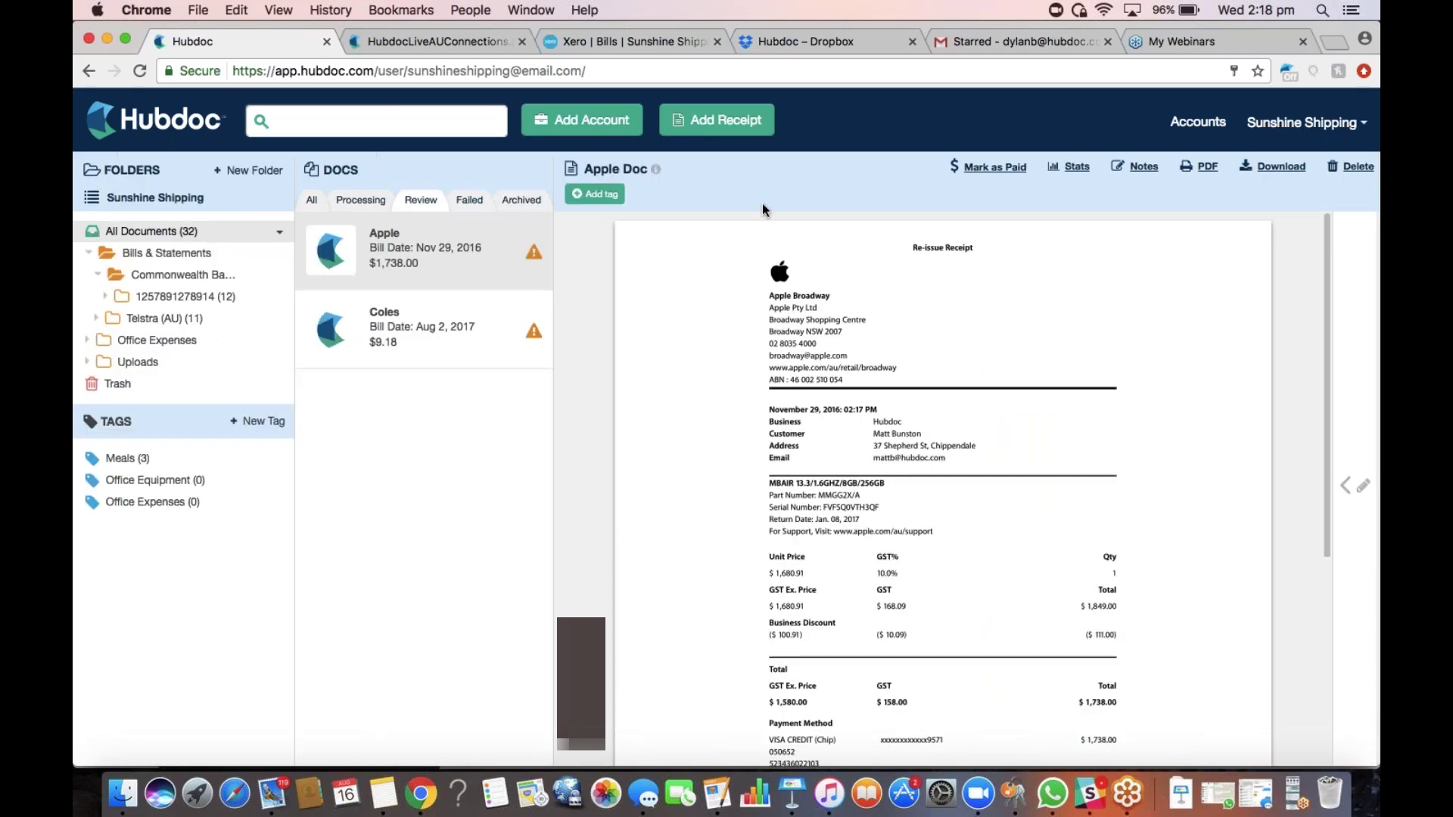
{"action": "left_click", "coordinate": [378, 201]}
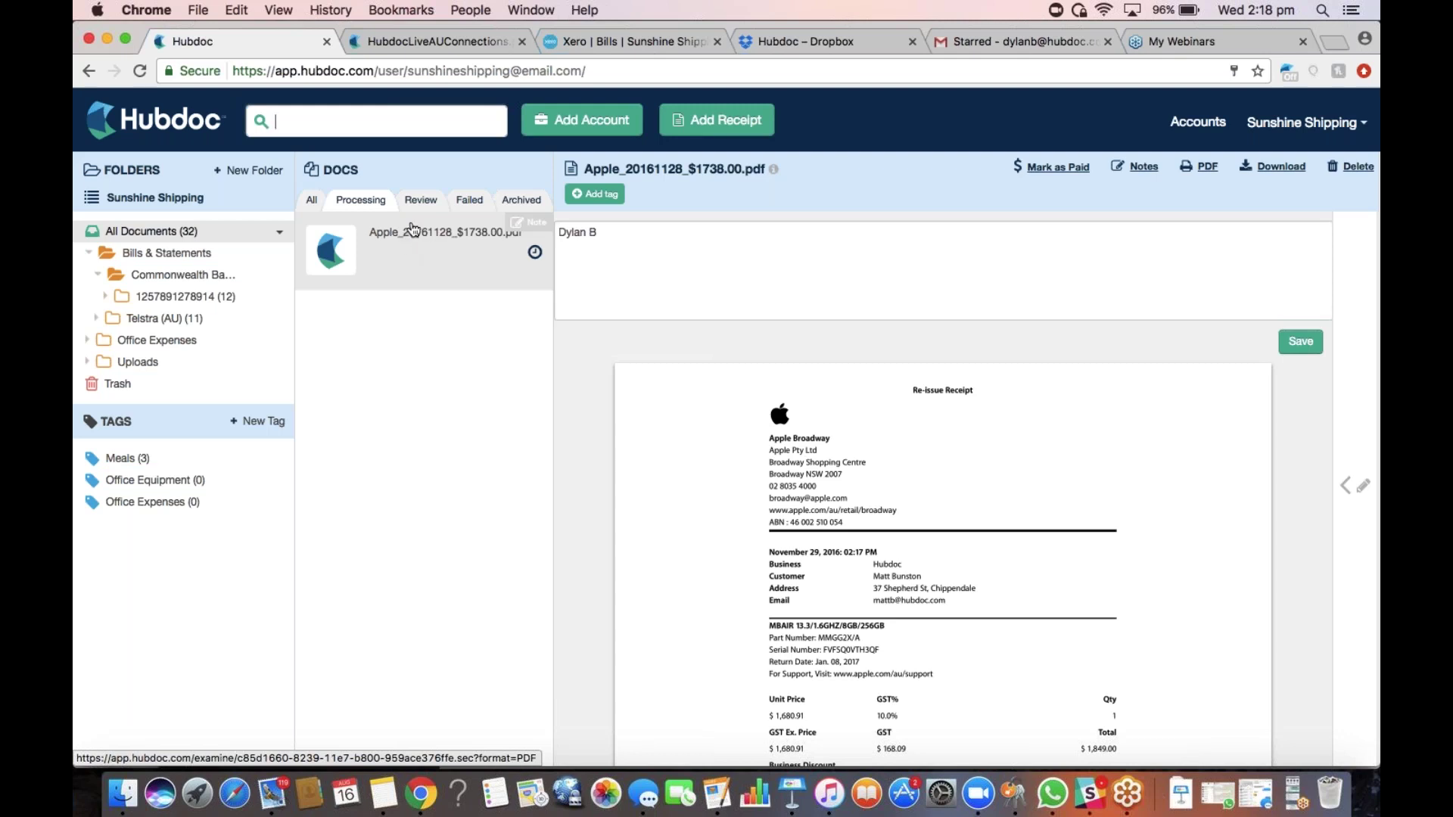
{"action": "left_click", "coordinate": [1355, 485]}
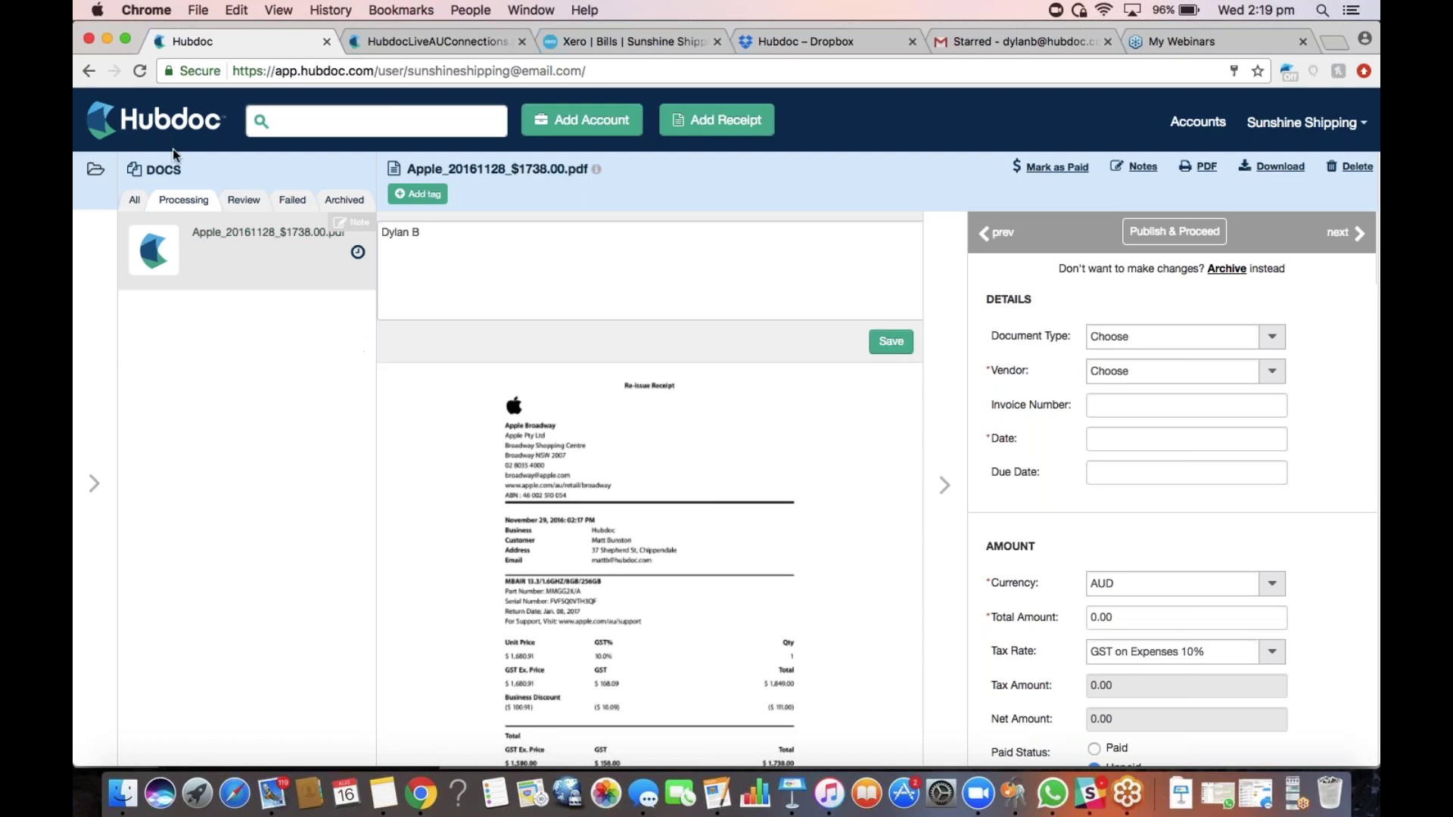
Check the Review and Failed lists, confirming no failed documents are found
{"action": "left_click", "coordinate": [244, 201]}
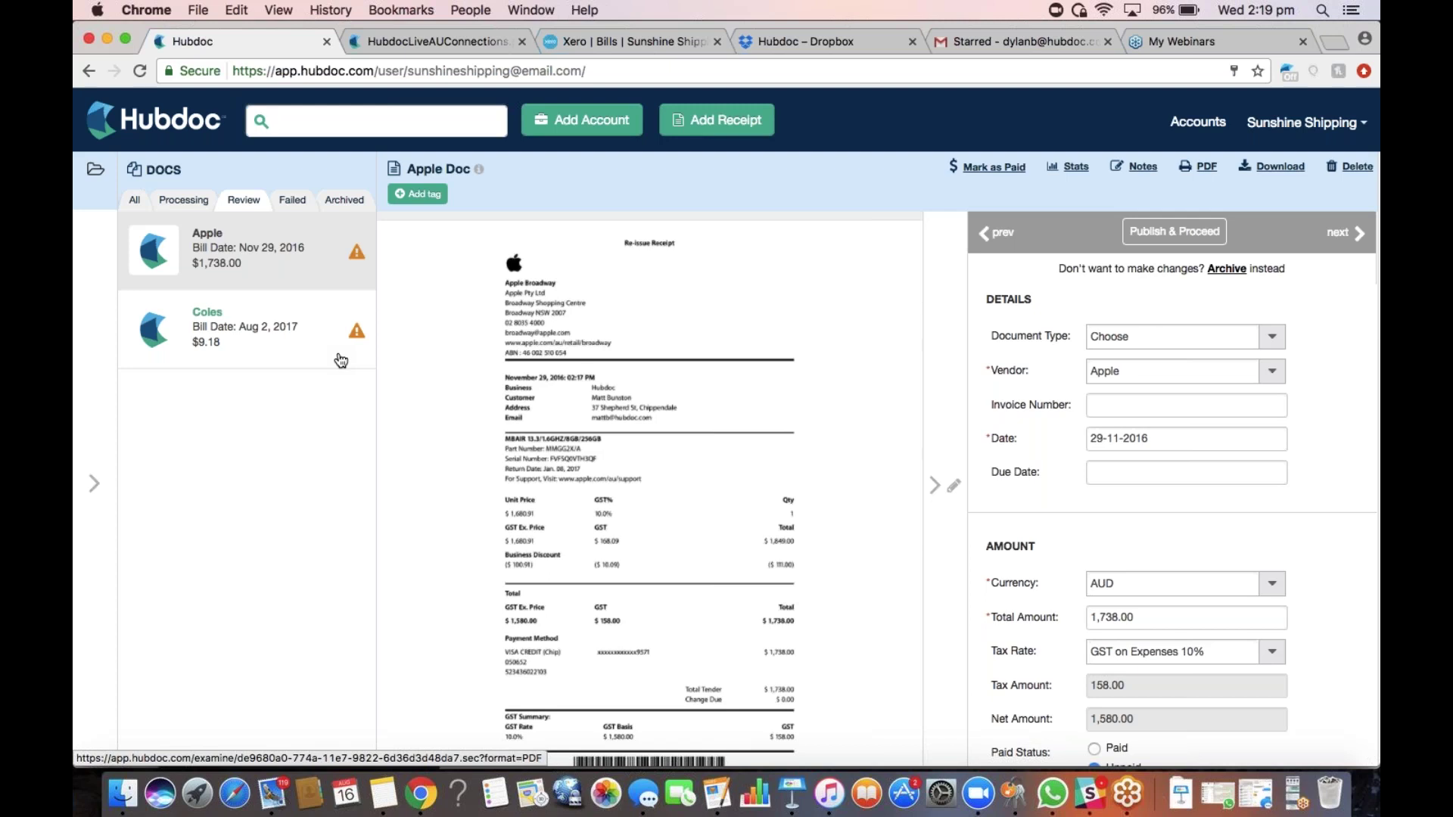
{"action": "left_click", "coordinate": [288, 204]}
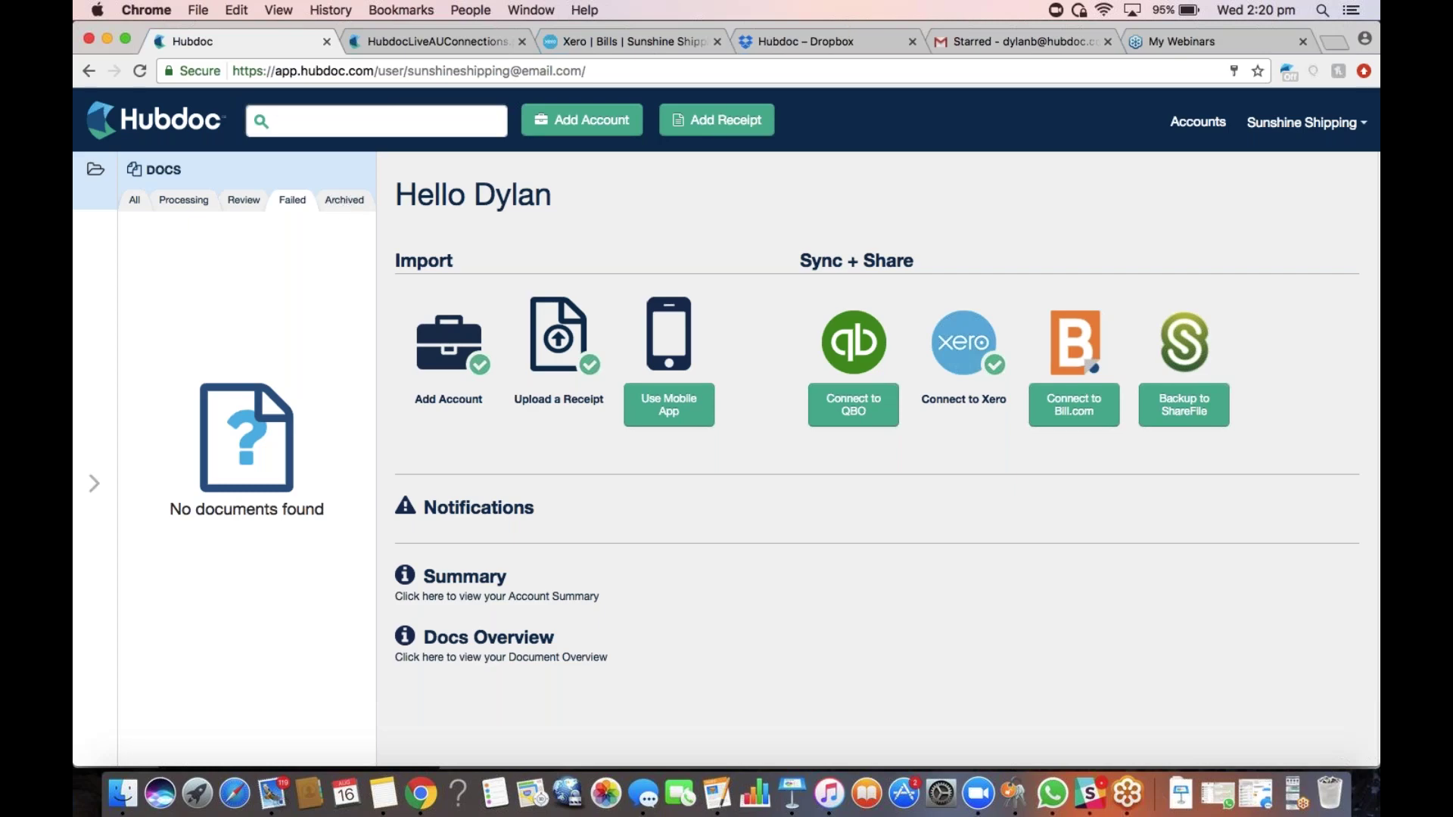
View the archived Telstra (AU) invoice, then return to the Apple receipt with 1,738.00 AUD extracted
{"action": "left_click", "coordinate": [249, 200]}
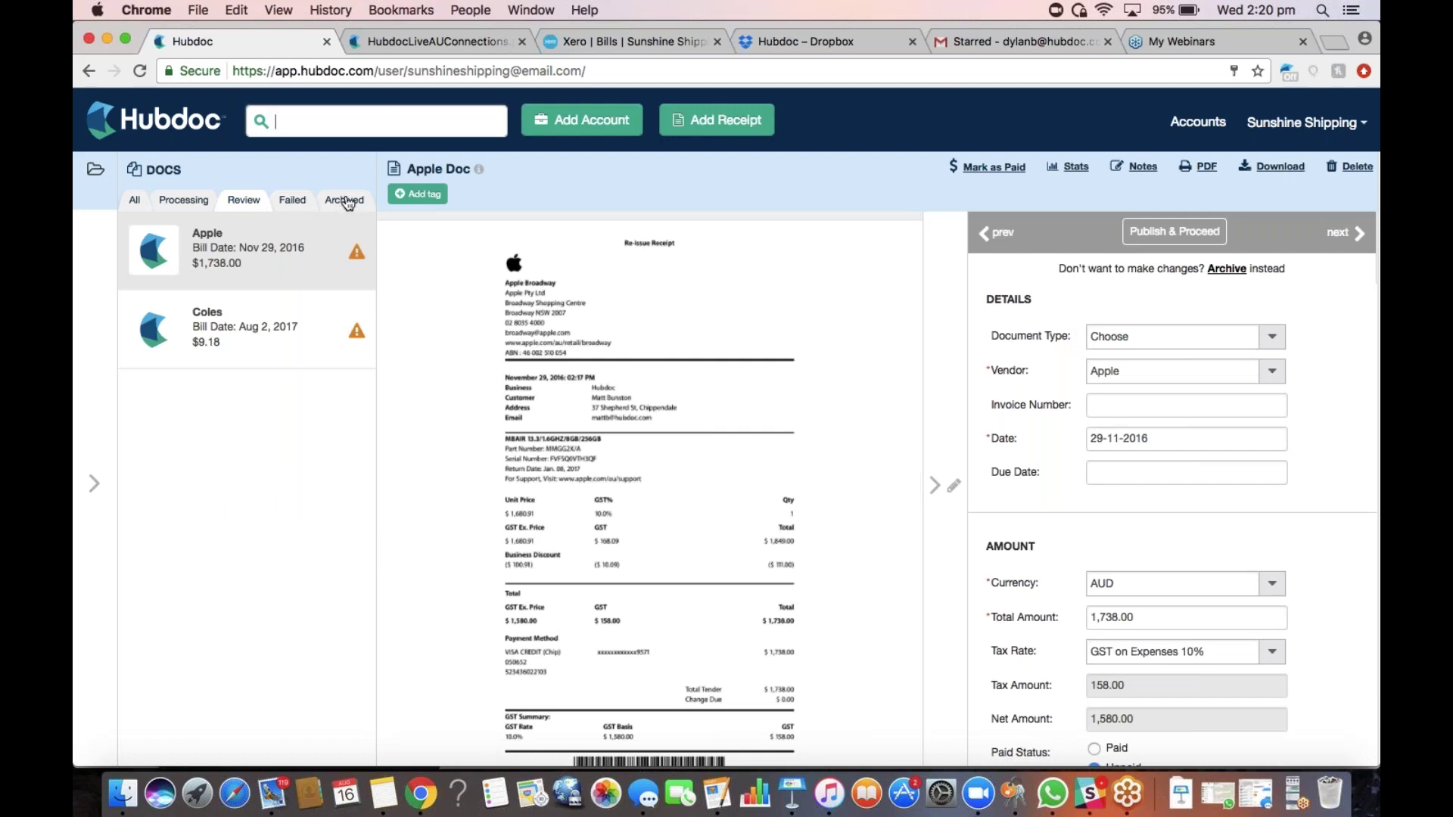
{"action": "left_click", "coordinate": [349, 201]}
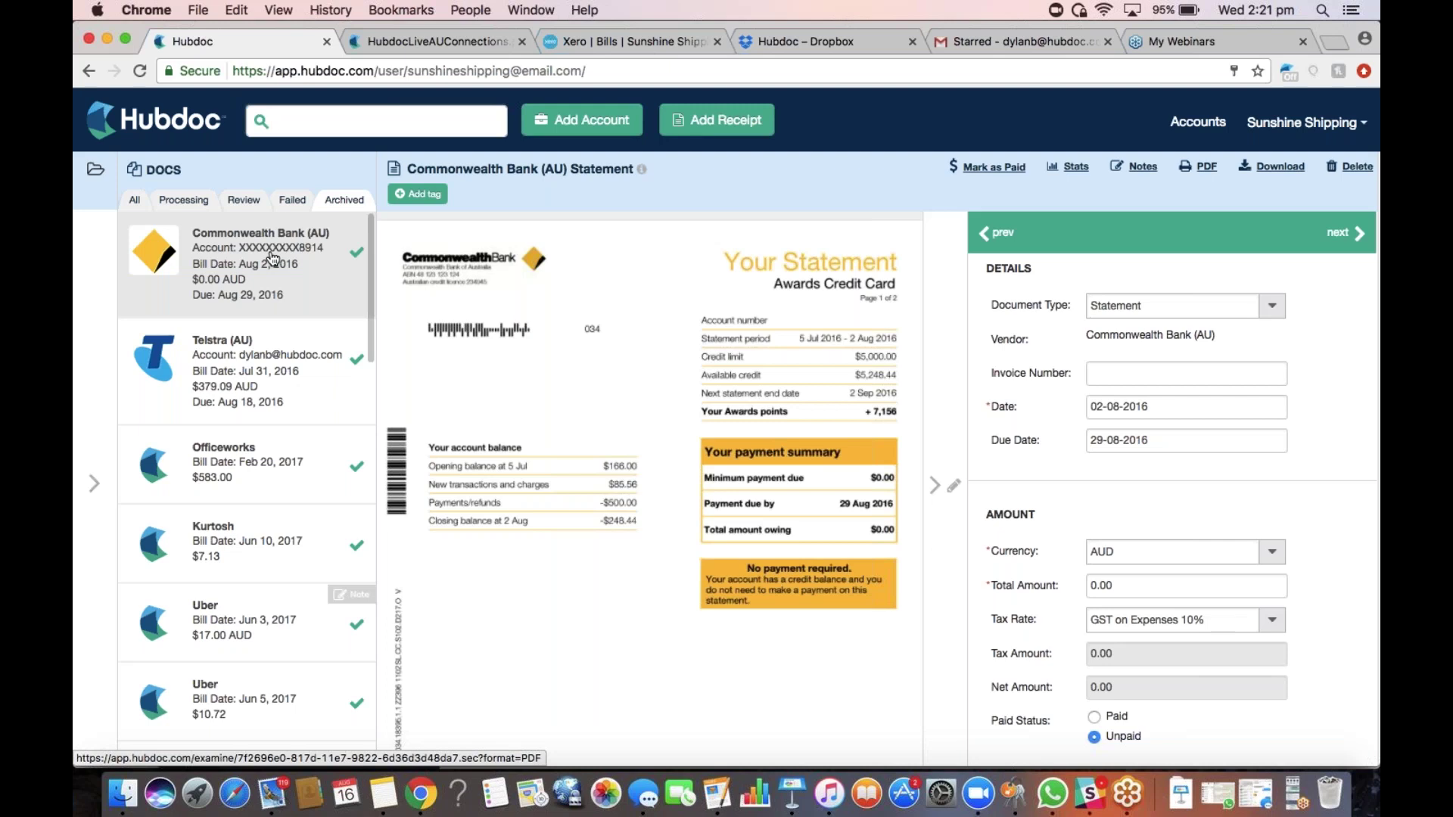
{"action": "left_click", "coordinate": [266, 365]}
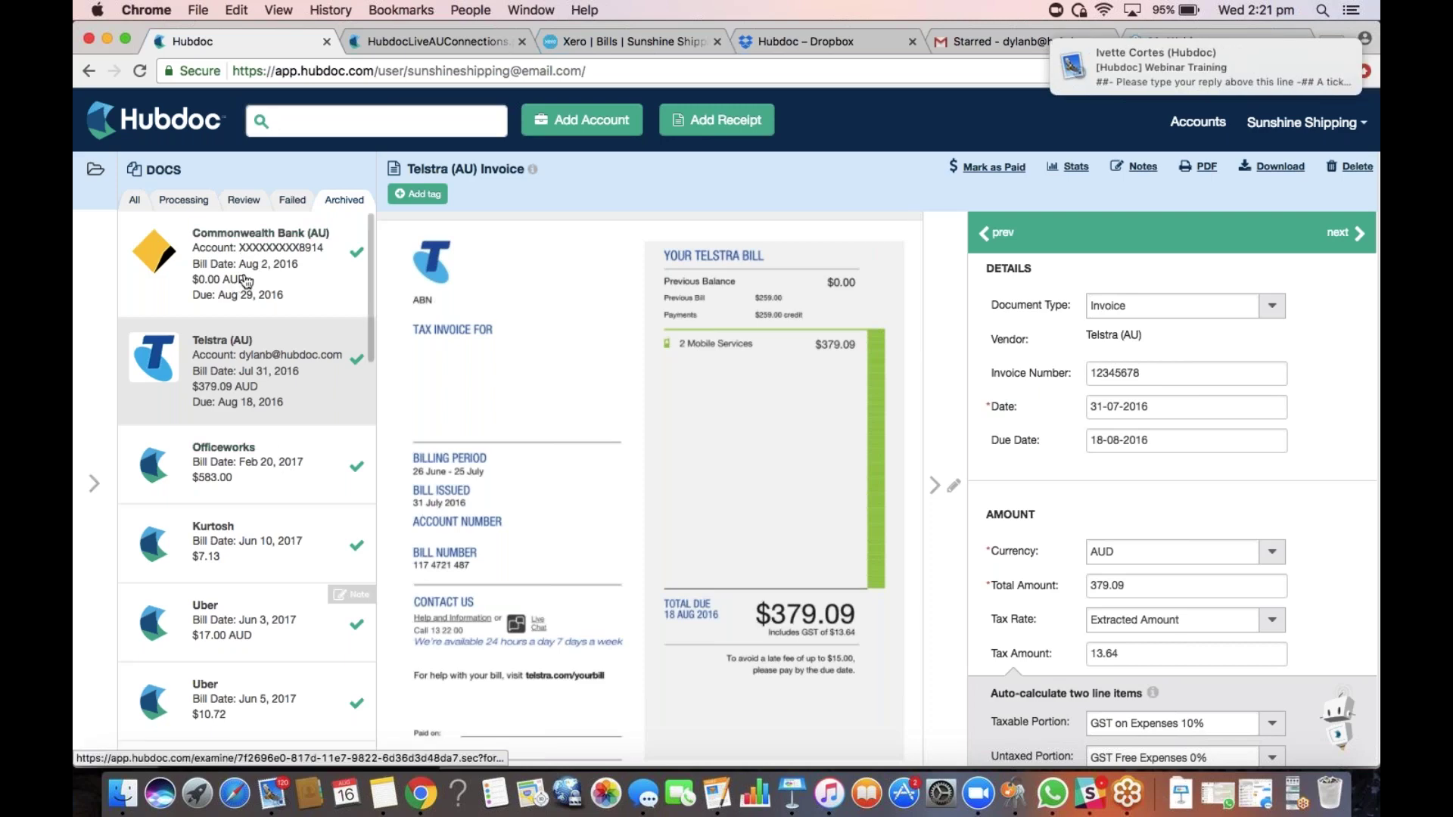
{"action": "left_click", "coordinate": [246, 201]}
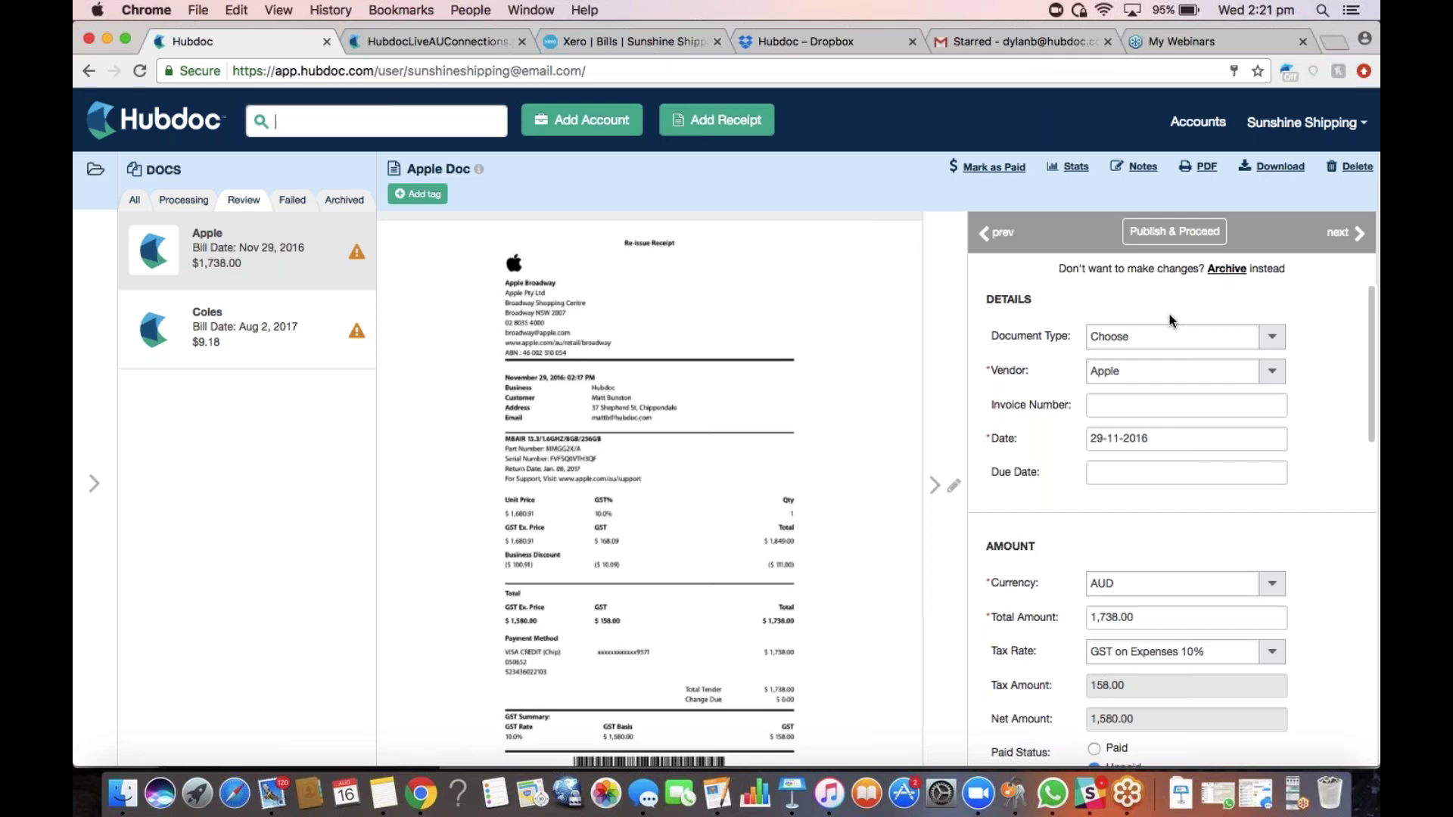
On the Review list, set the Apple receipt's vendor to Client Contract
{"action": "left_click", "coordinate": [343, 201]}
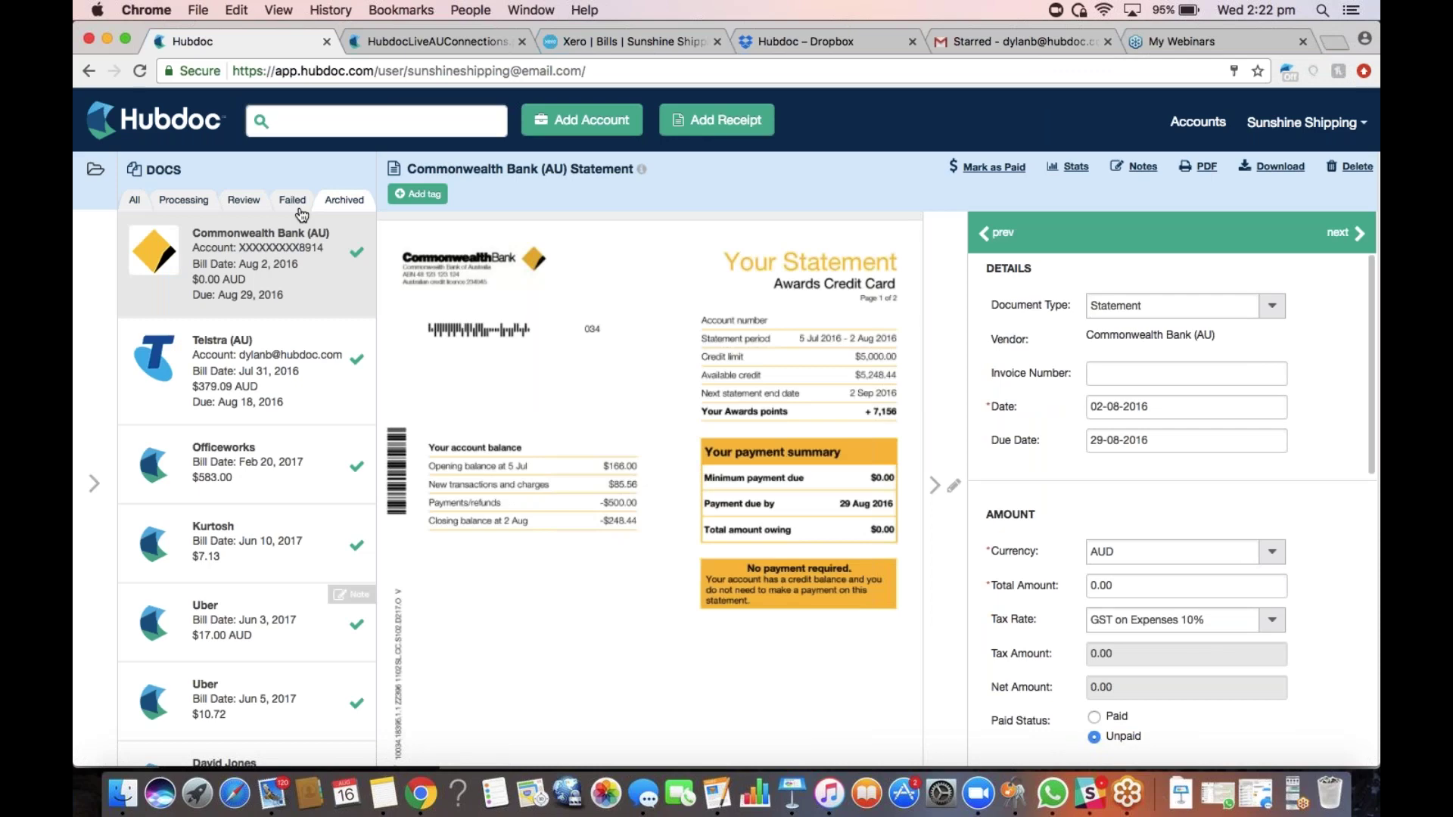
{"action": "left_click", "coordinate": [243, 200]}
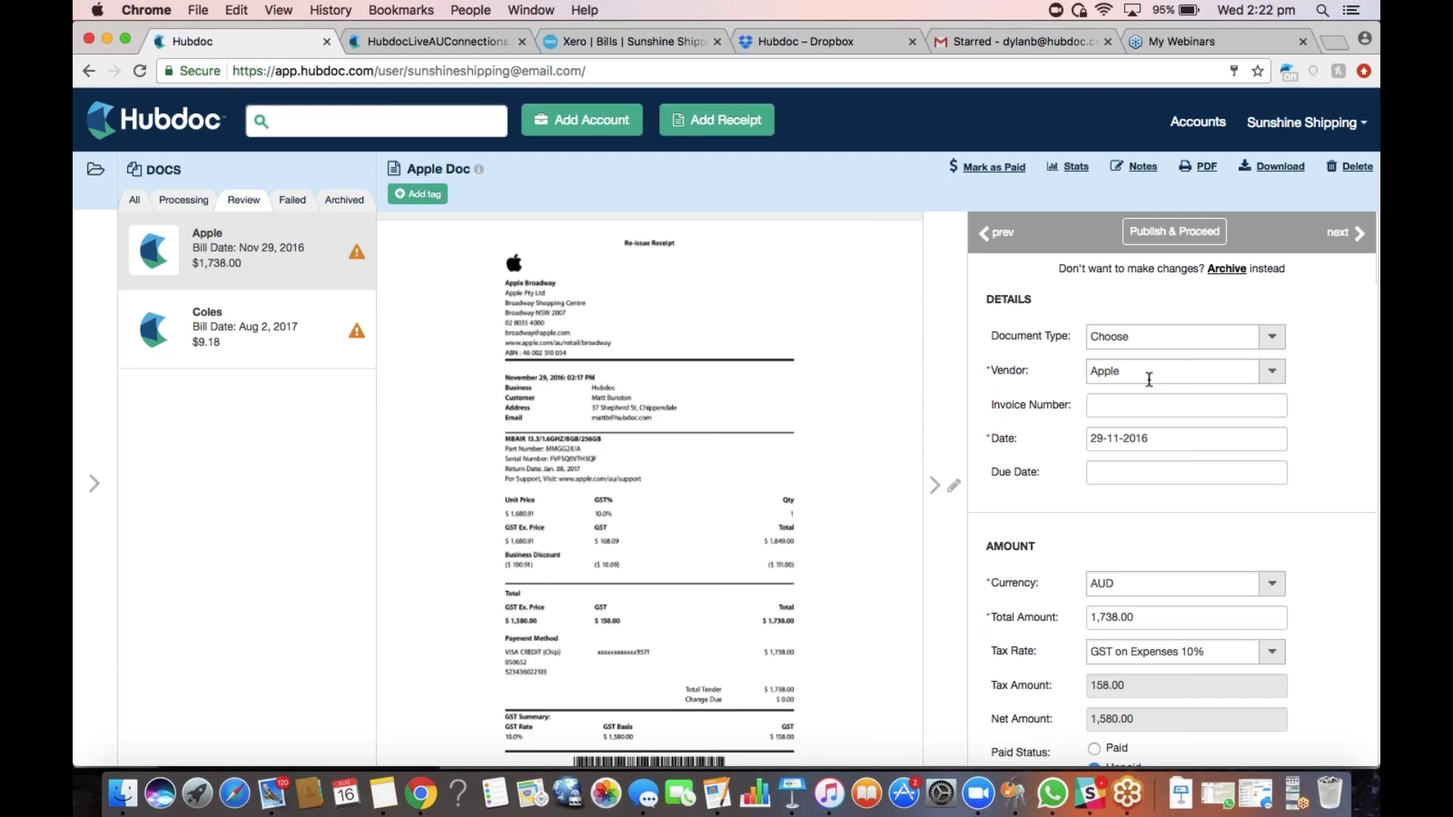
{"action": "left_click", "coordinate": [1149, 379]}
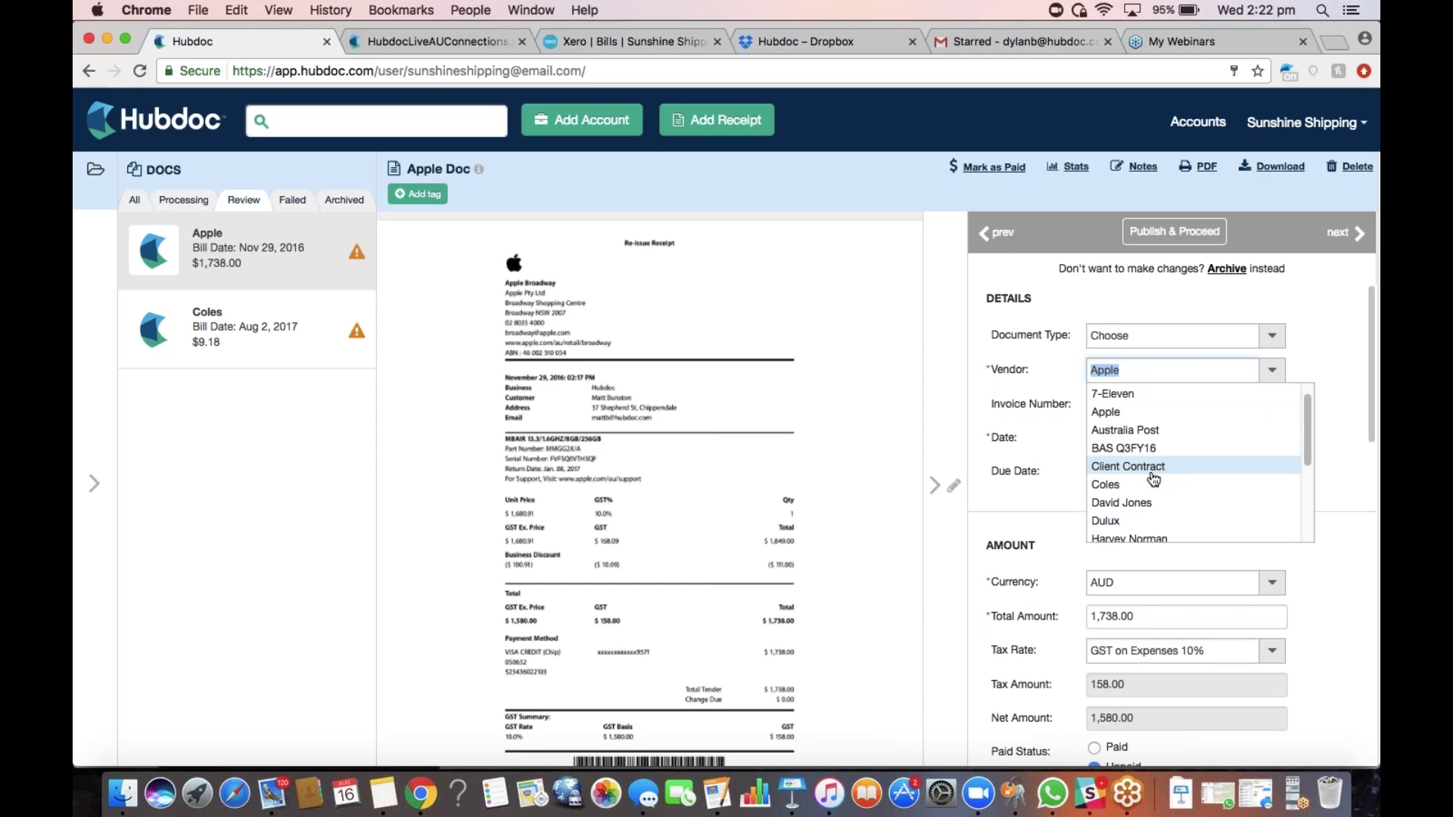
{"action": "left_click", "coordinate": [1127, 466]}
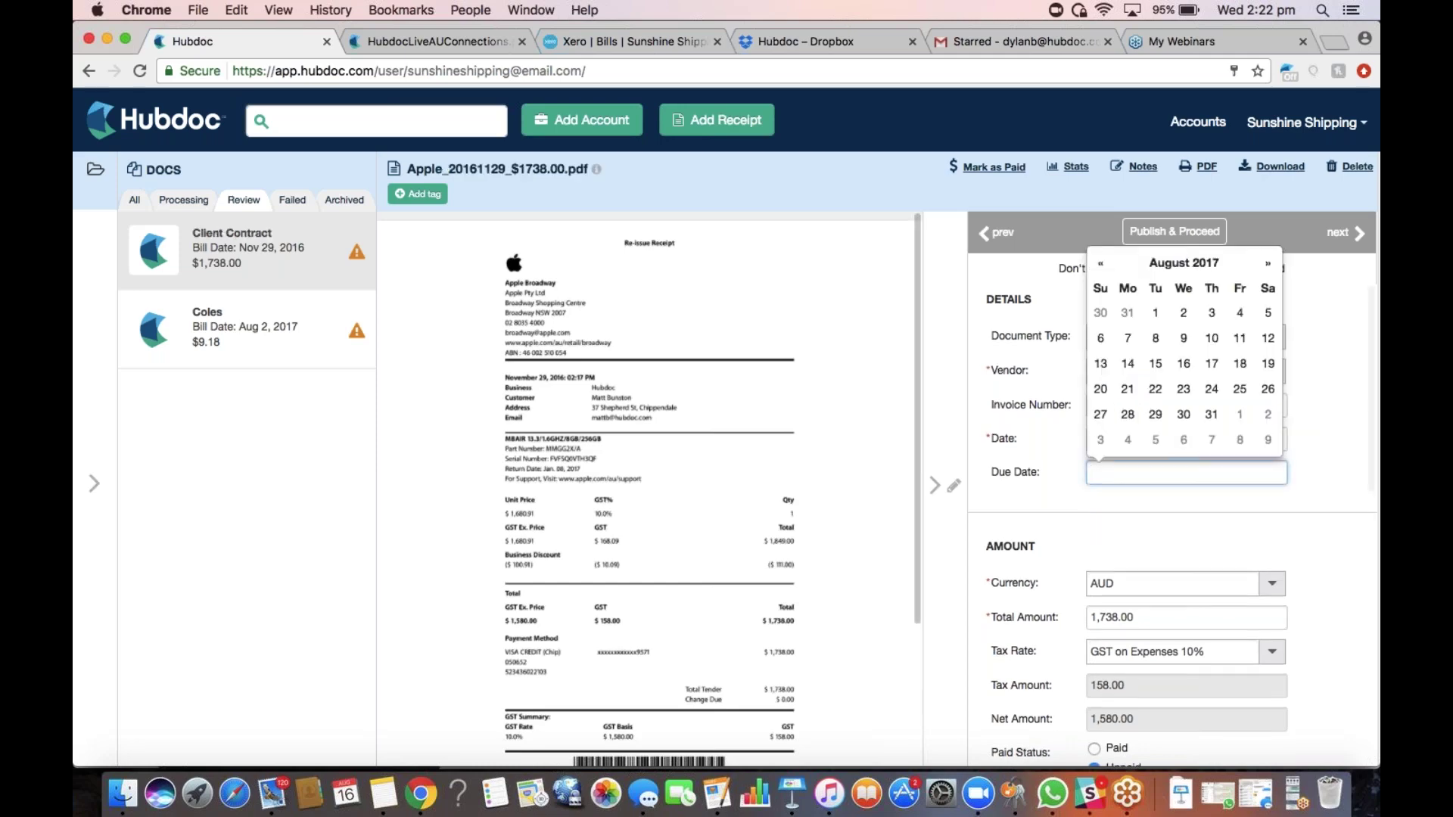
Open the new Client Contract folder under Uploads
{"action": "left_click", "coordinate": [80, 402]}
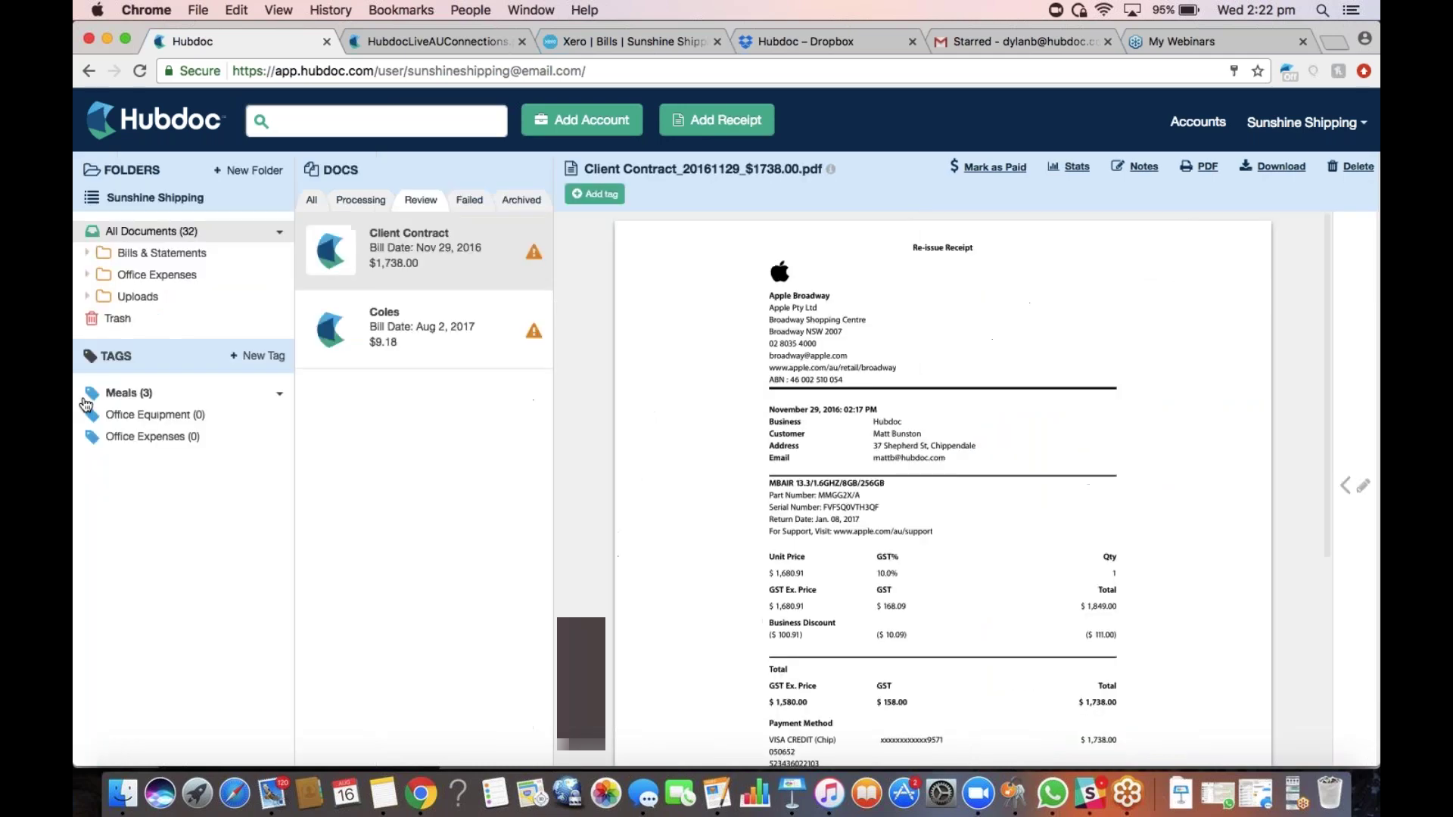
{"action": "left_click", "coordinate": [136, 296]}
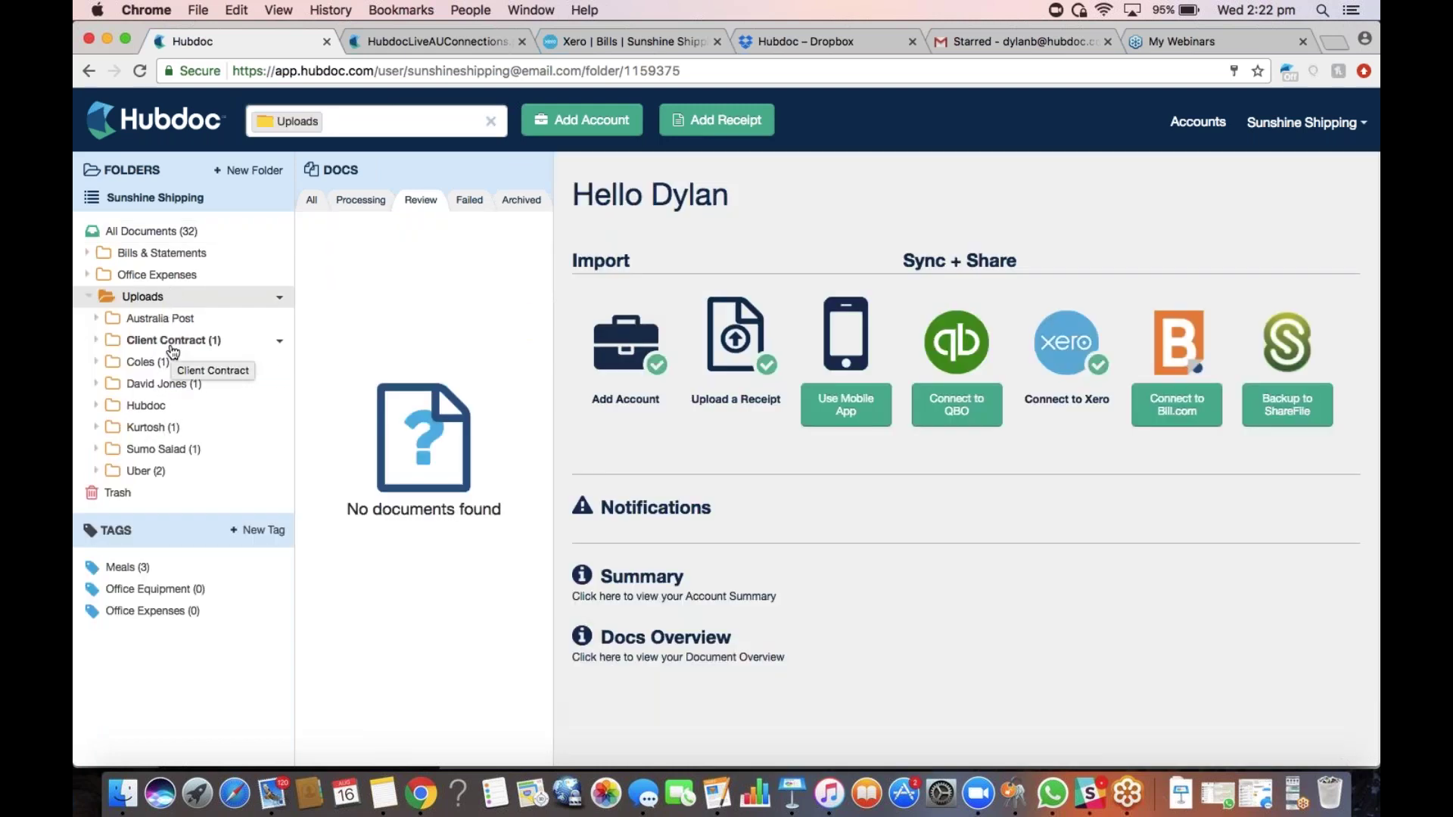
{"action": "left_click", "coordinate": [170, 341]}
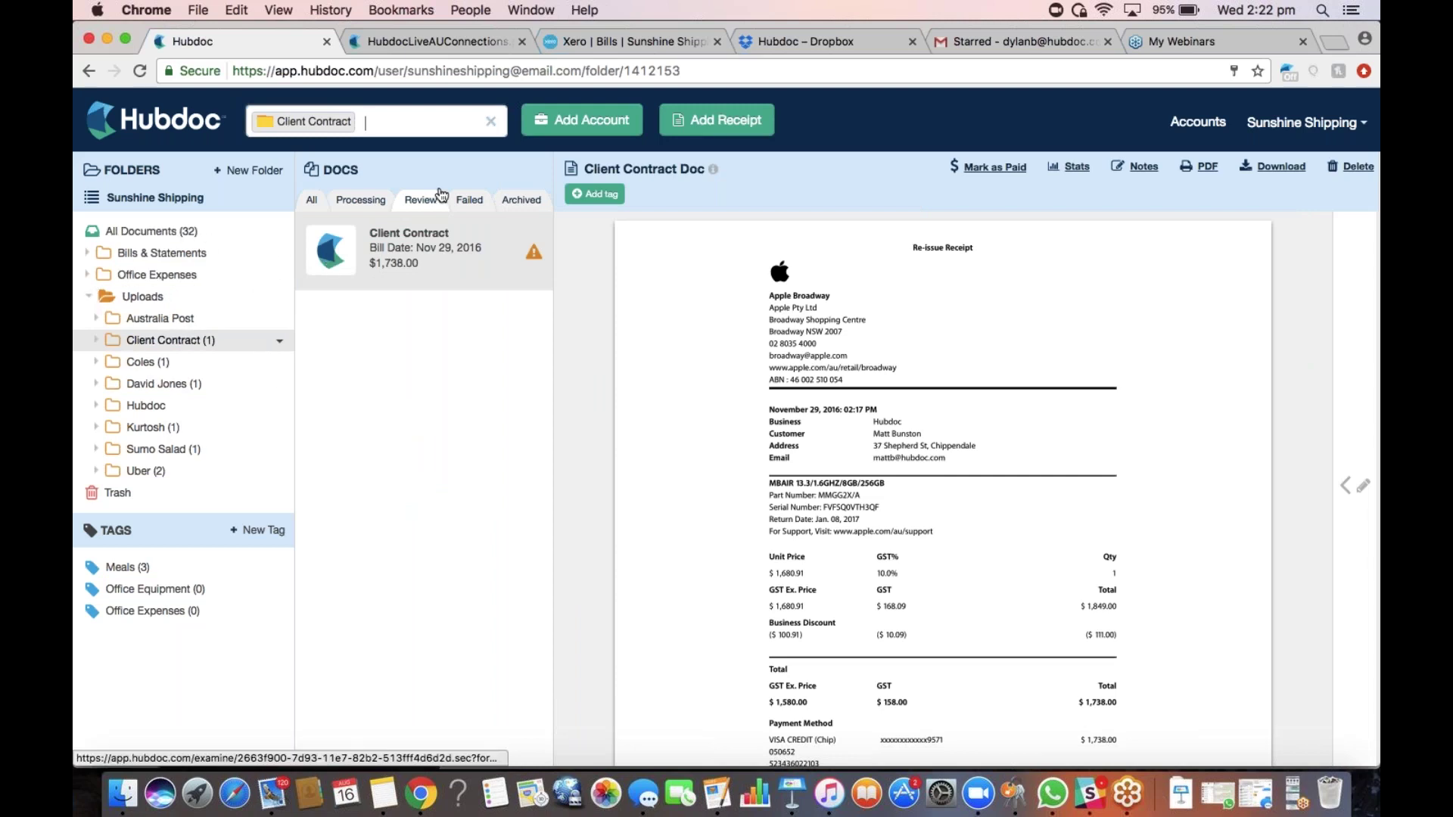
Remove the Client Contract filter, list all documents, and open the Telstra (AU) $379.09 invoice
{"action": "left_click", "coordinate": [492, 124]}
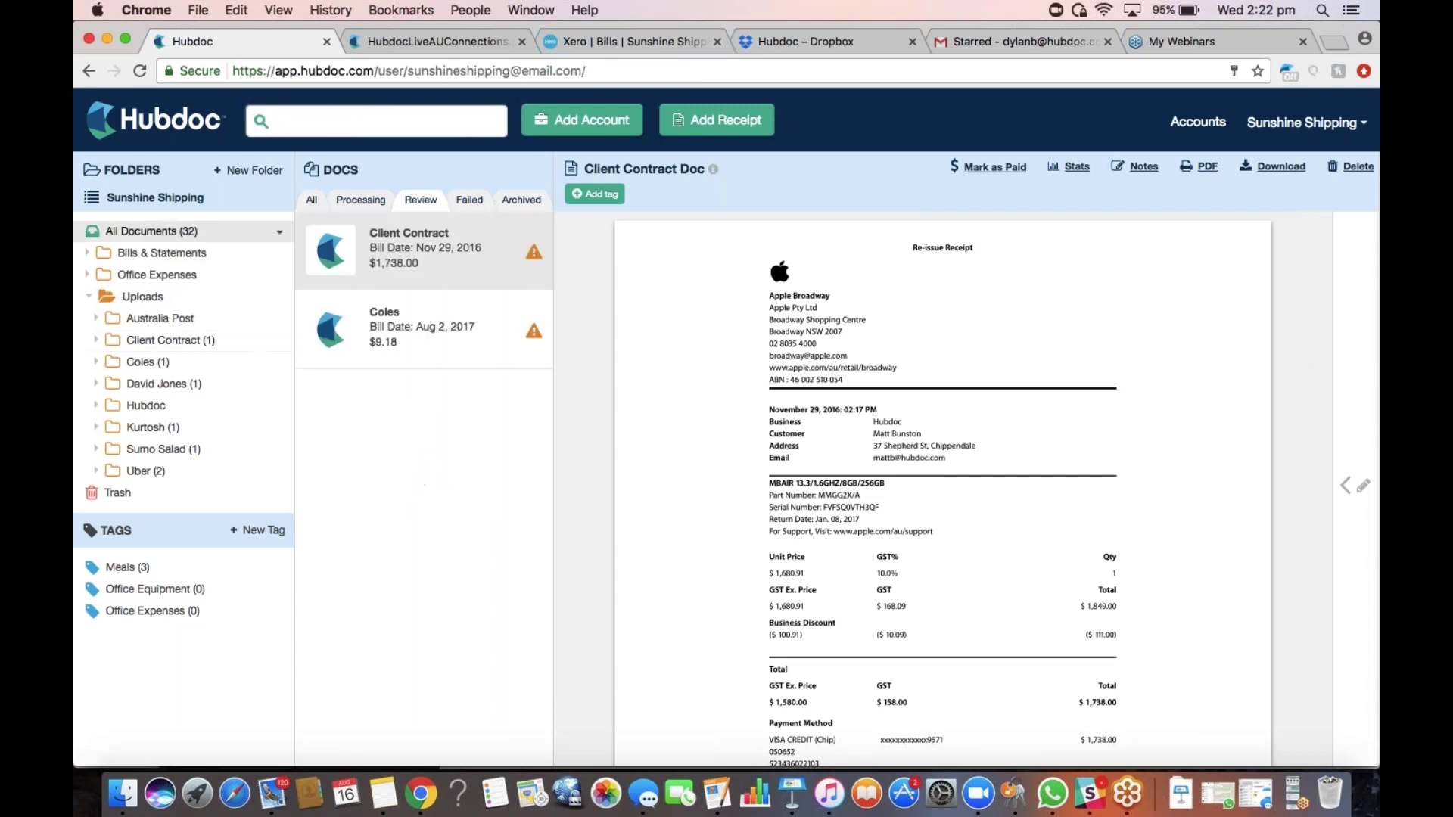
{"action": "left_click", "coordinate": [469, 199]}
{"action": "left_click", "coordinate": [366, 202]}
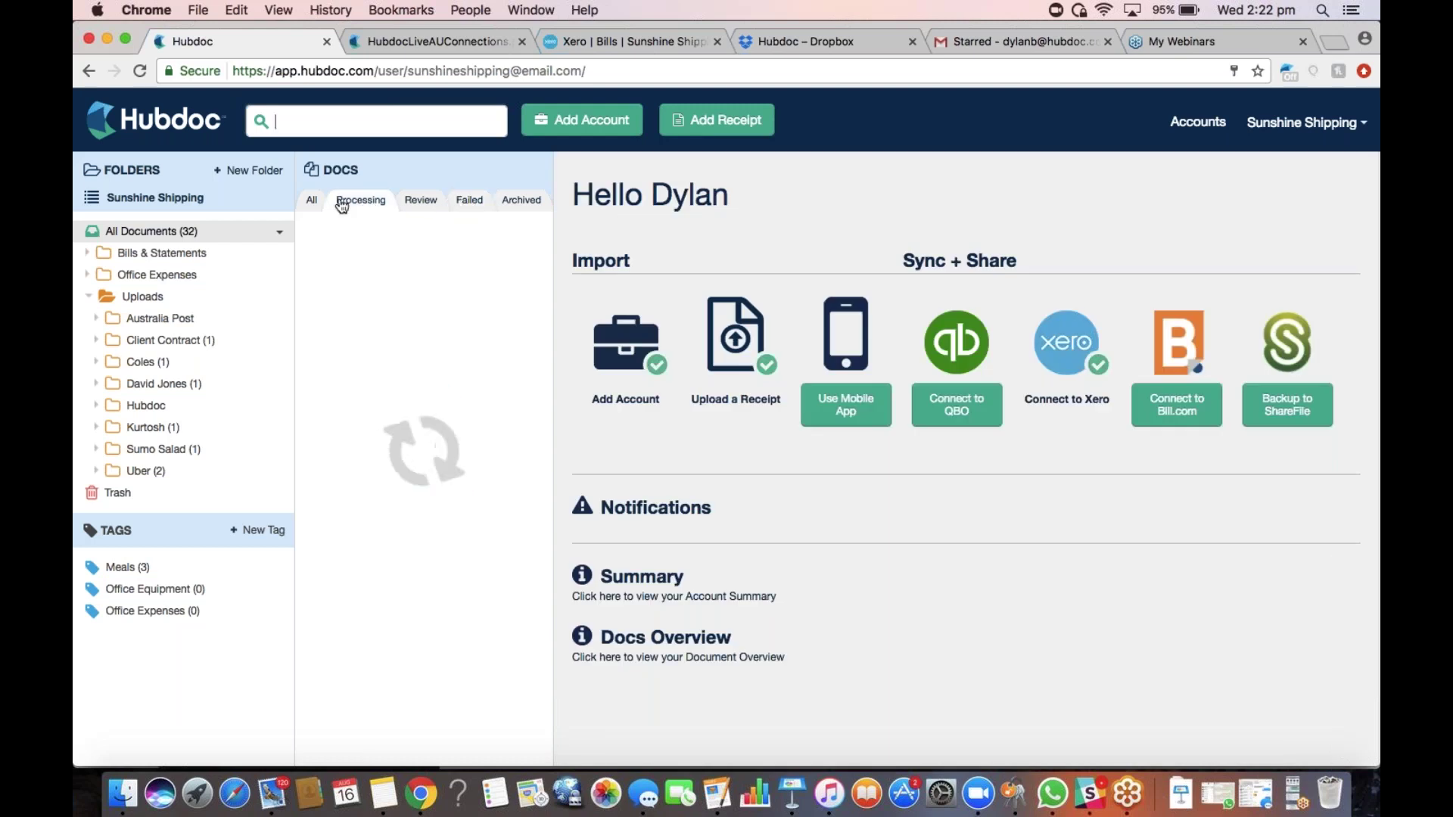
{"action": "left_click", "coordinate": [312, 201]}
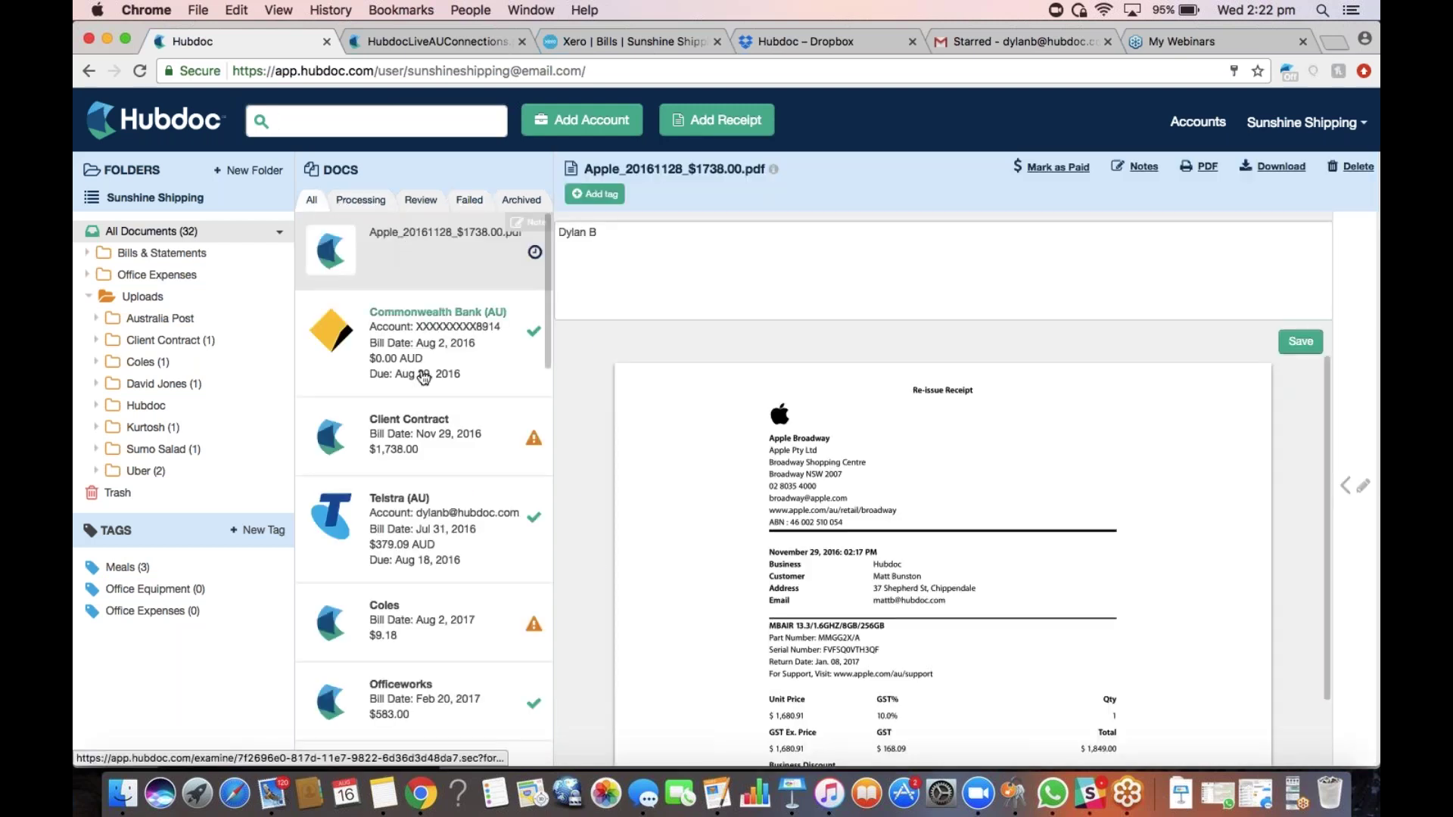
{"action": "left_click", "coordinate": [449, 519]}
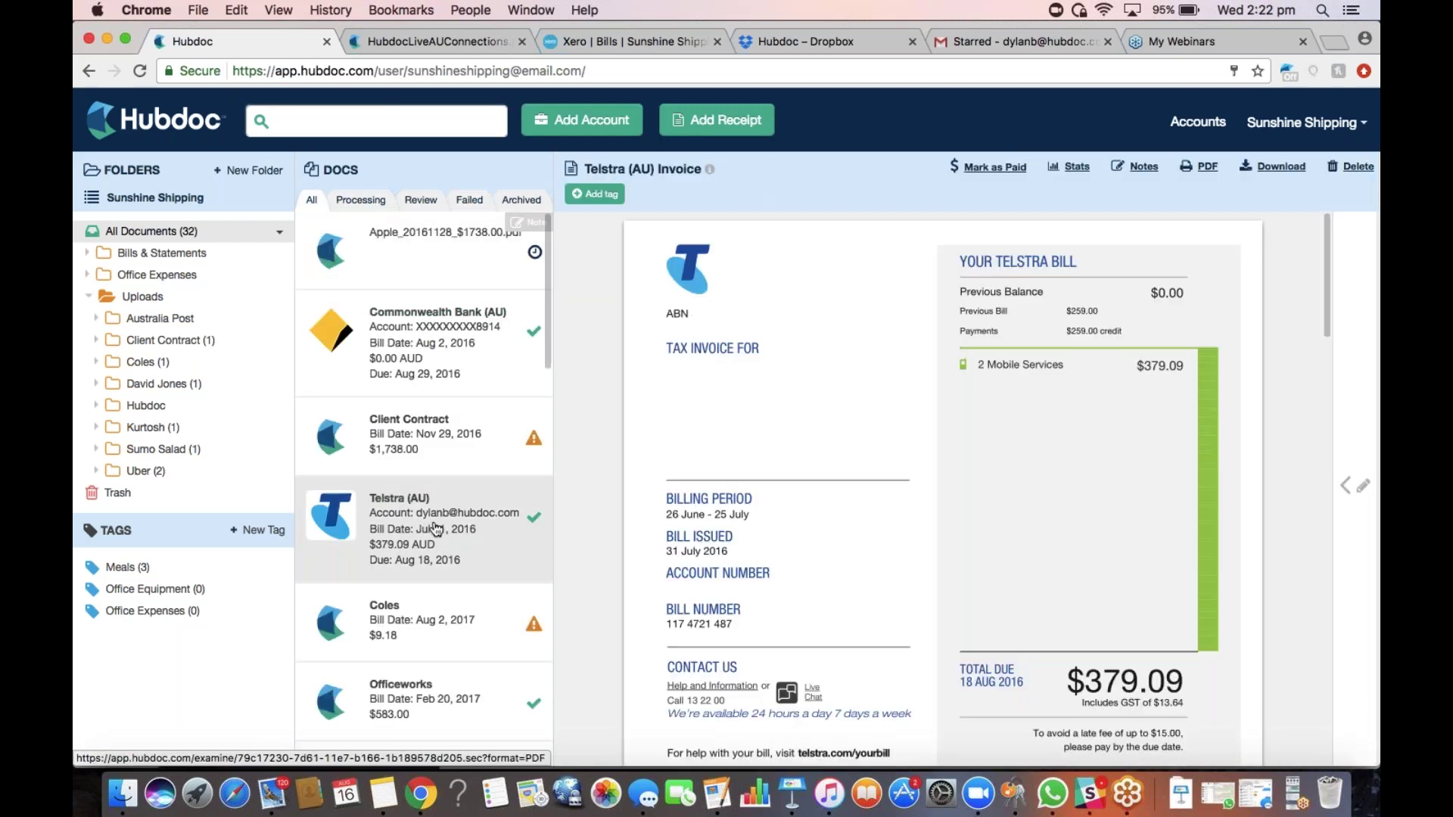
Give the Telstra invoice an Extracted Amount tax rate, 13.64 tax, and account 489 - Telephone & Internet
{"action": "left_click", "coordinate": [1345, 485]}
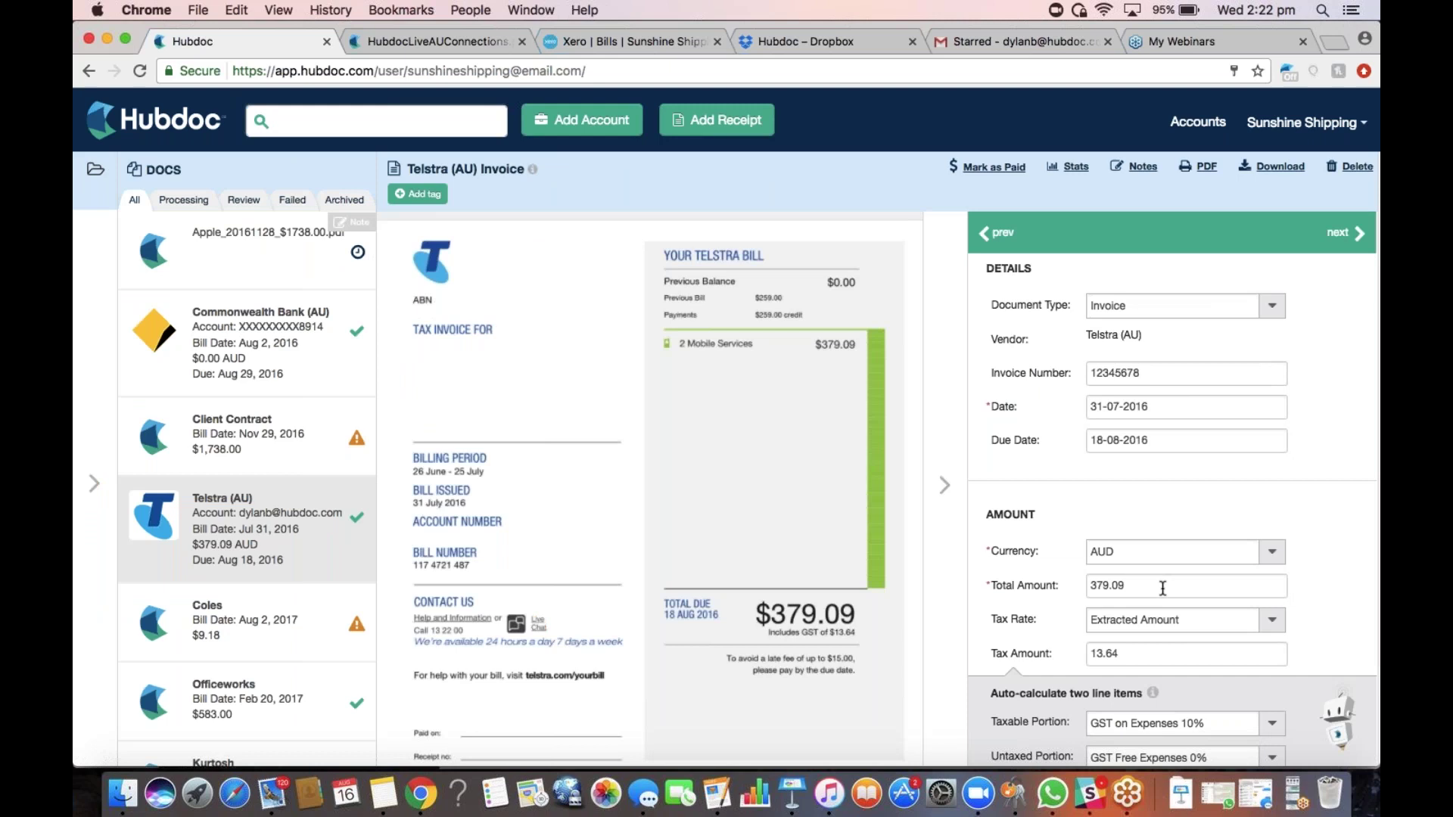
{"action": "scroll", "coordinate": [1162, 588], "scroll_direction": "down", "scroll_amount": 5}
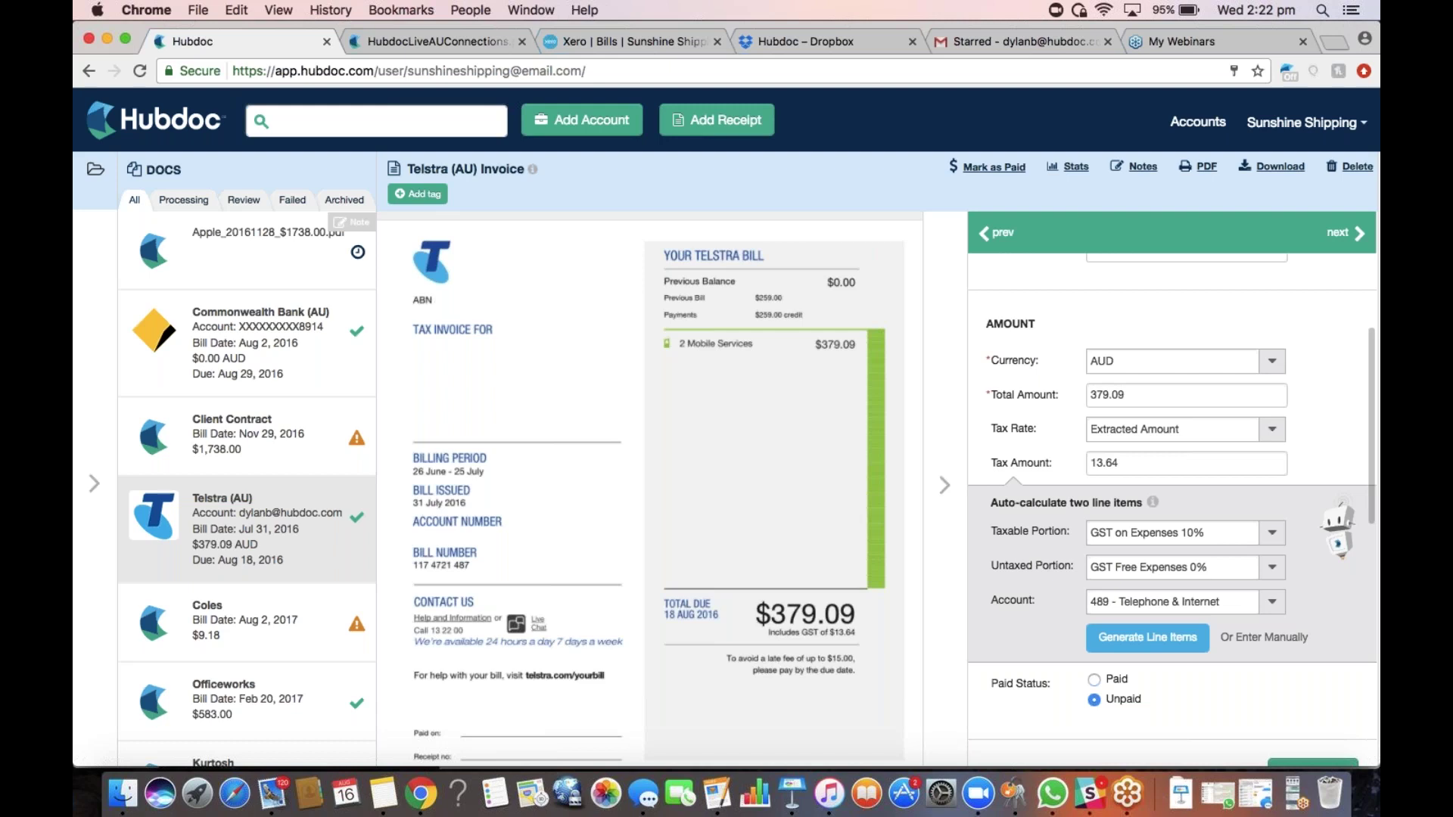
{"action": "left_click", "coordinate": [1162, 429]}
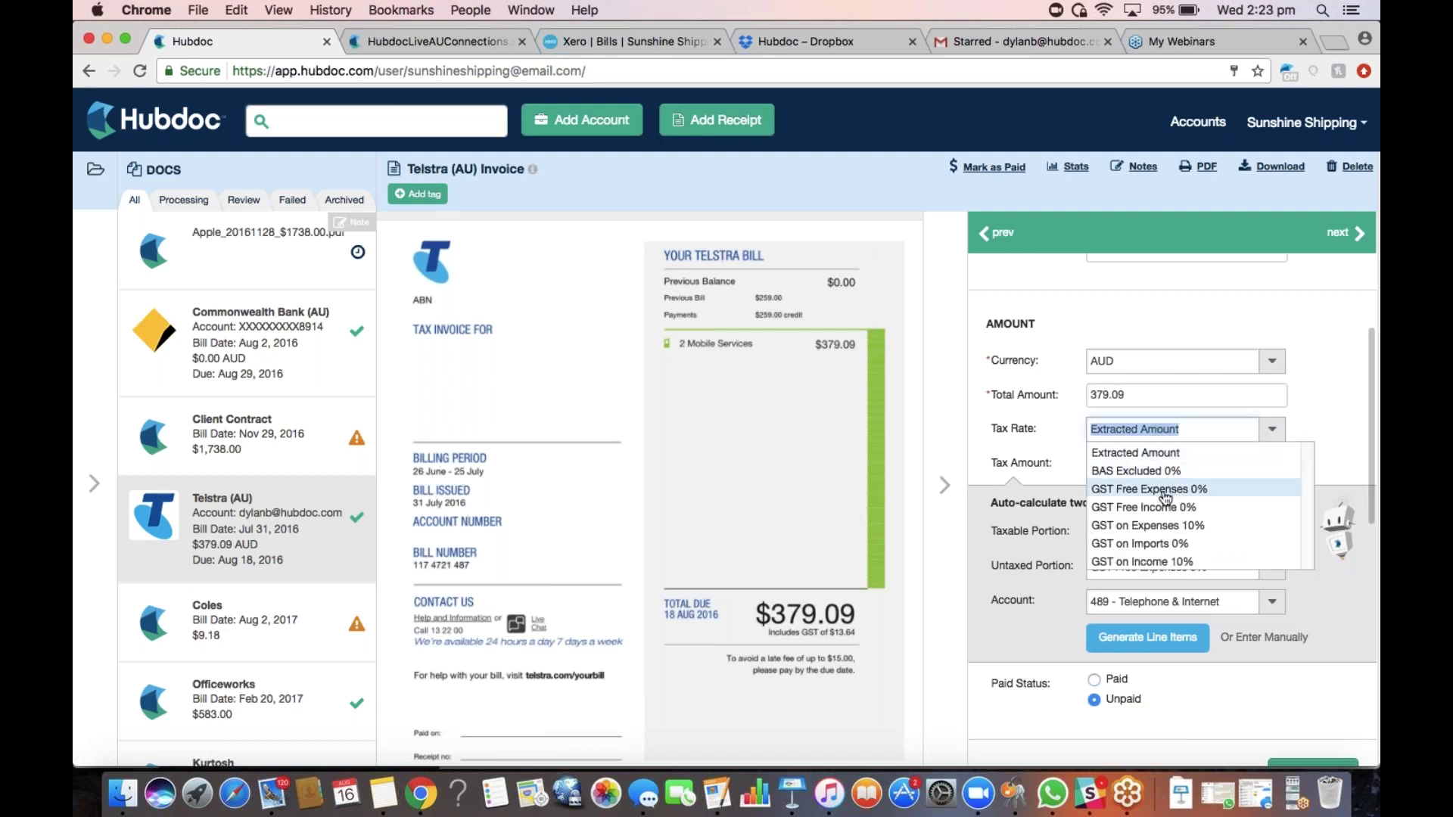
{"action": "left_click", "coordinate": [1150, 453]}
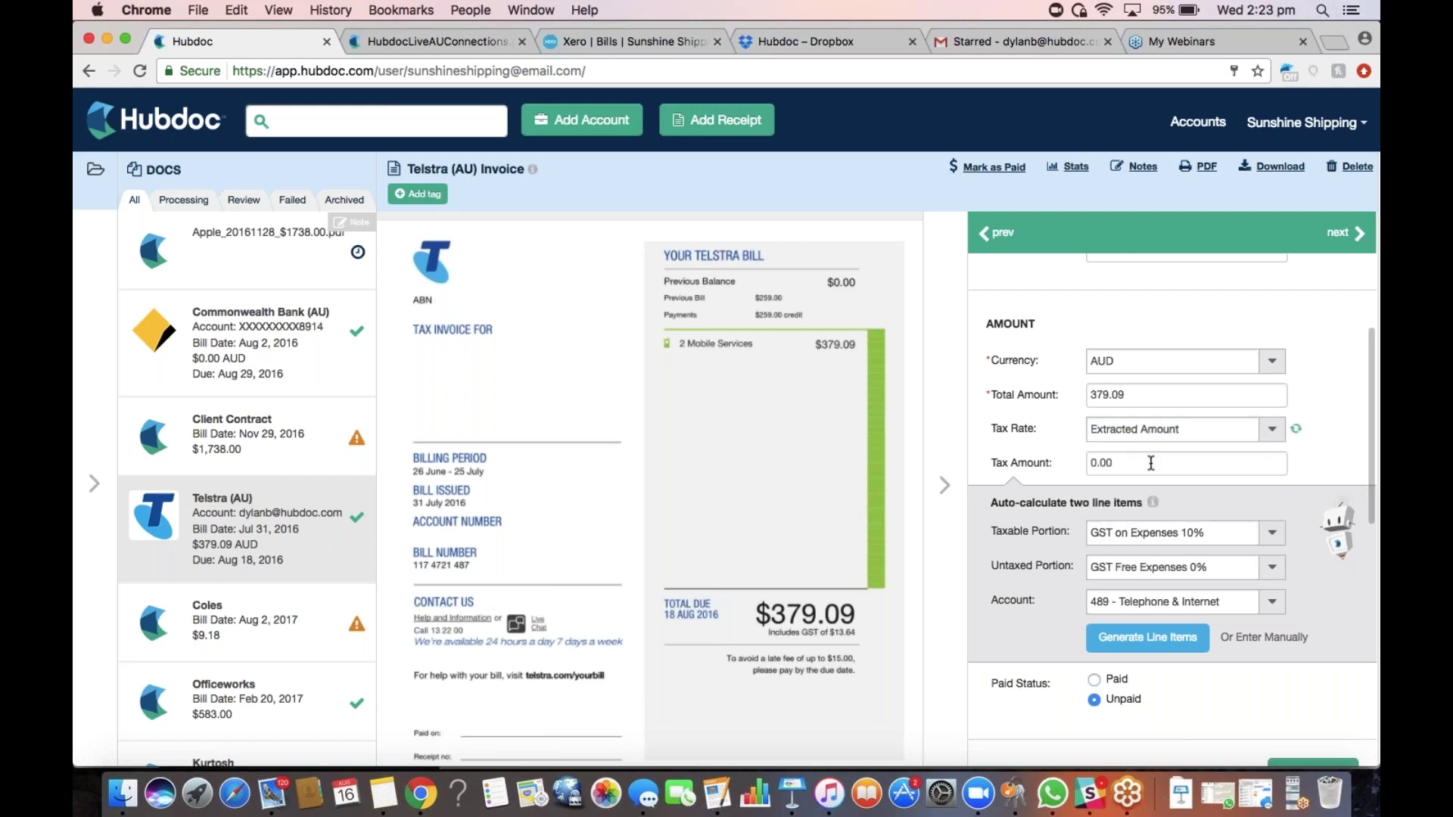
{"action": "left_click", "coordinate": [1130, 463]}
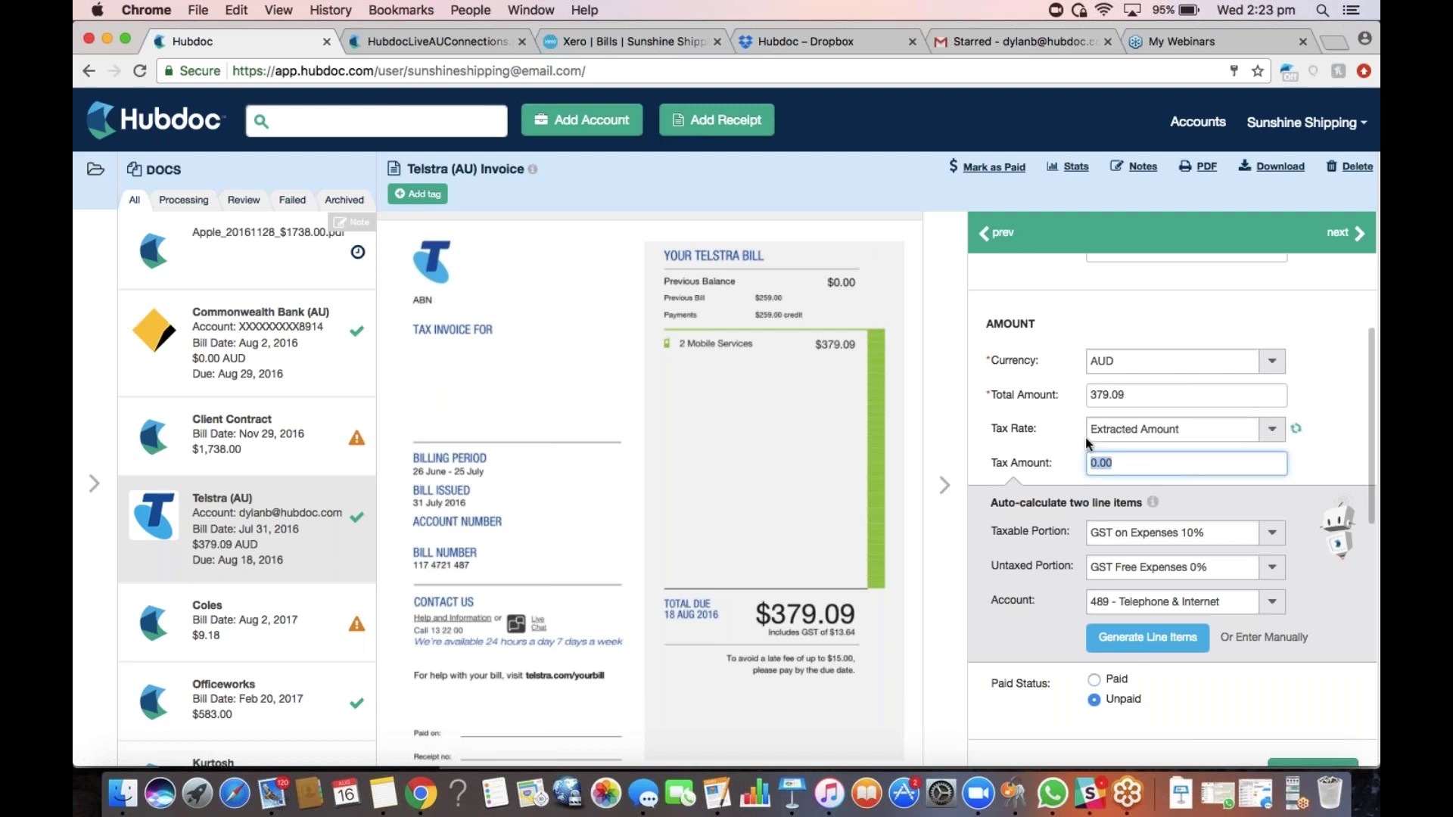
{"action": "type", "text": "13.64"}
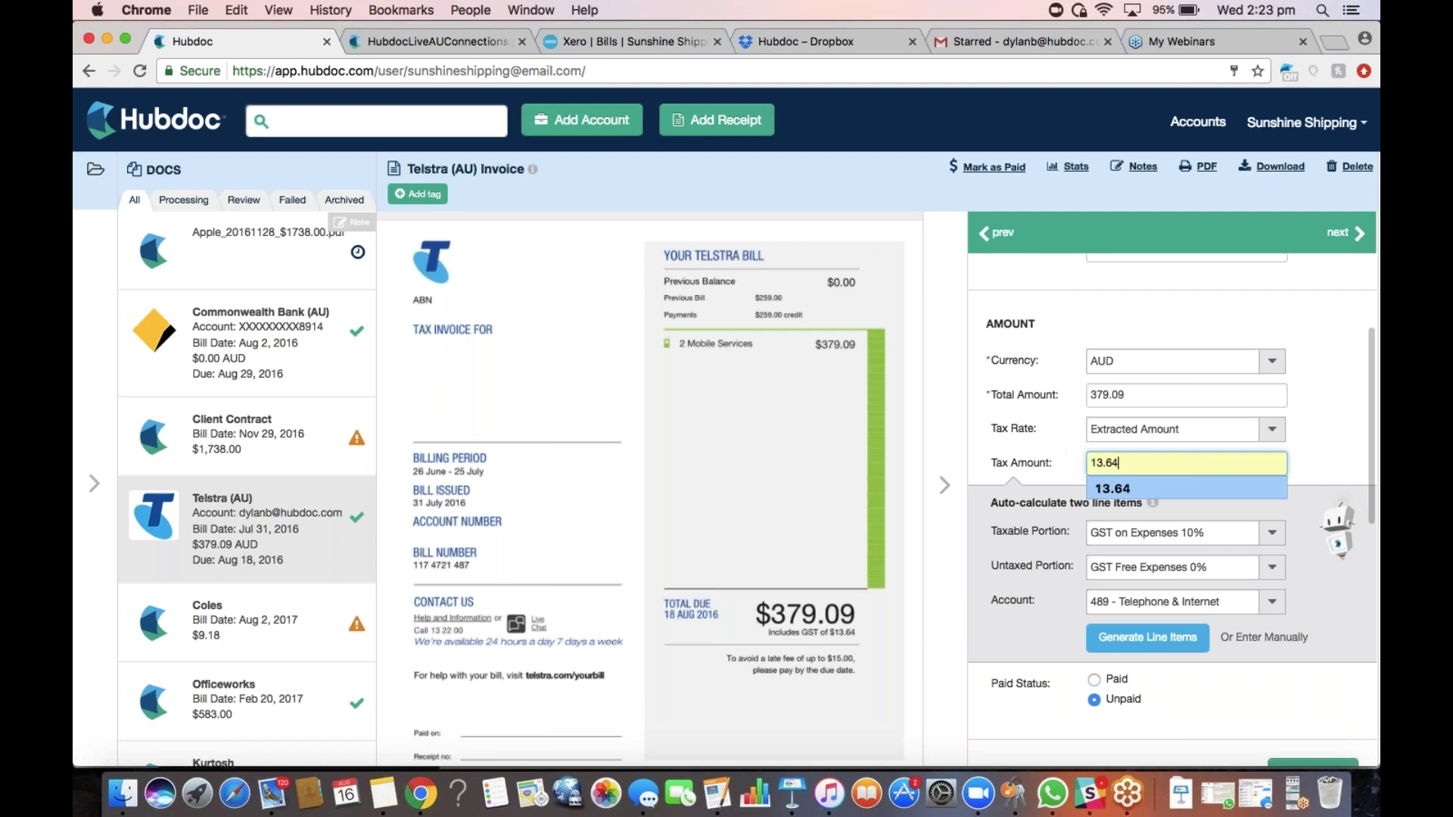
{"action": "left_click", "coordinate": [1123, 487]}
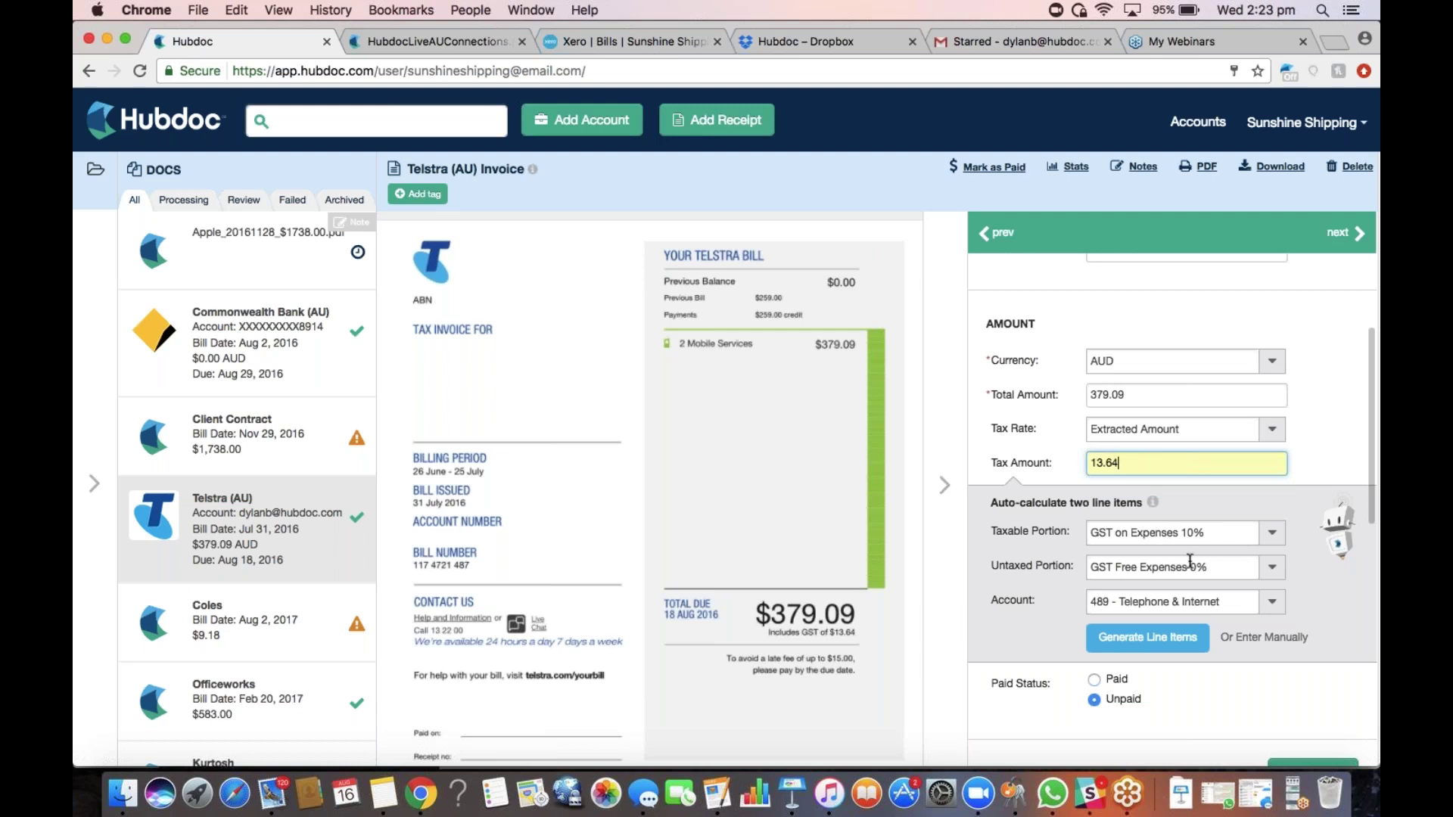
{"action": "left_click", "coordinate": [1216, 604]}
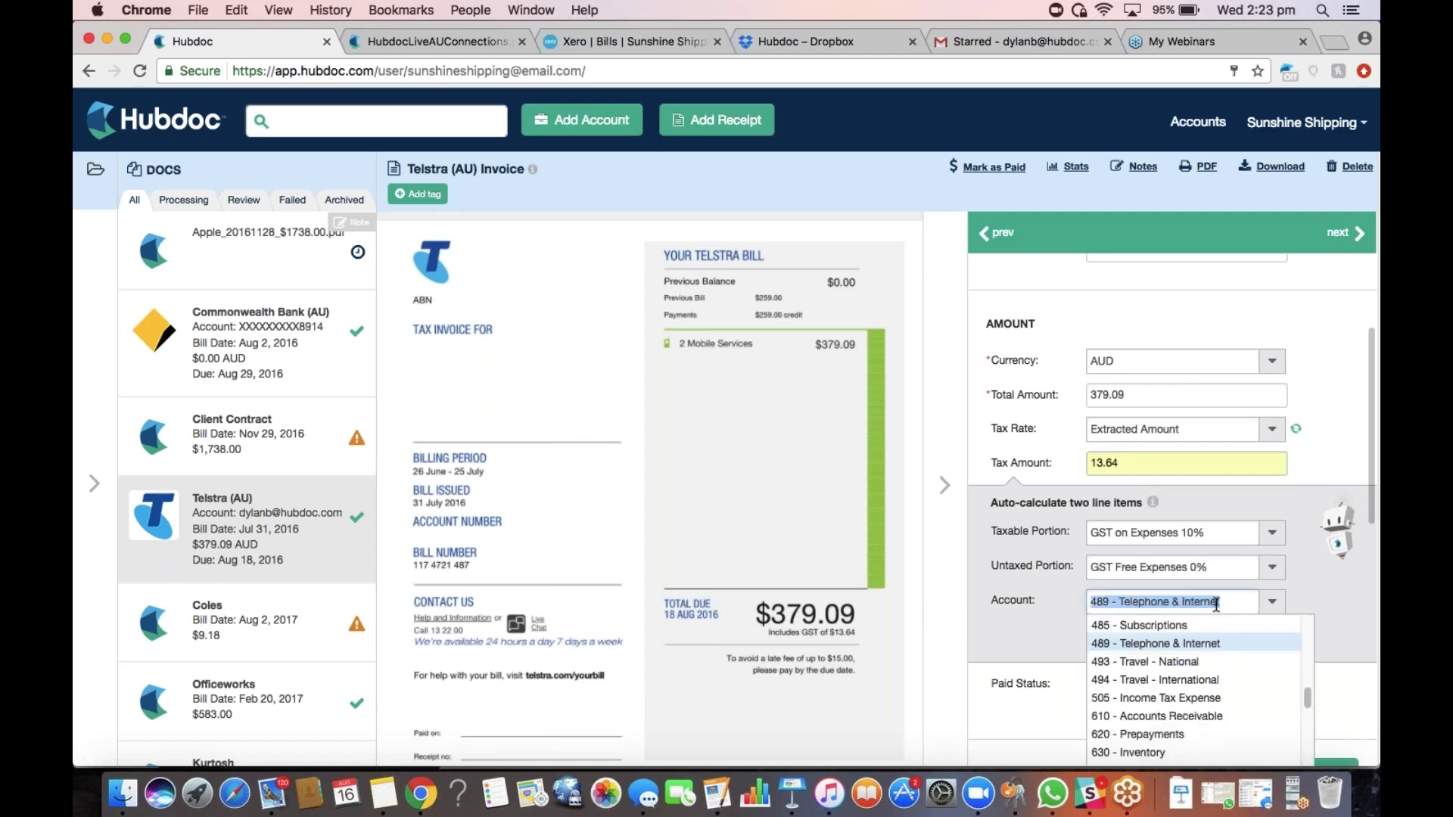
{"action": "left_click", "coordinate": [1183, 644]}
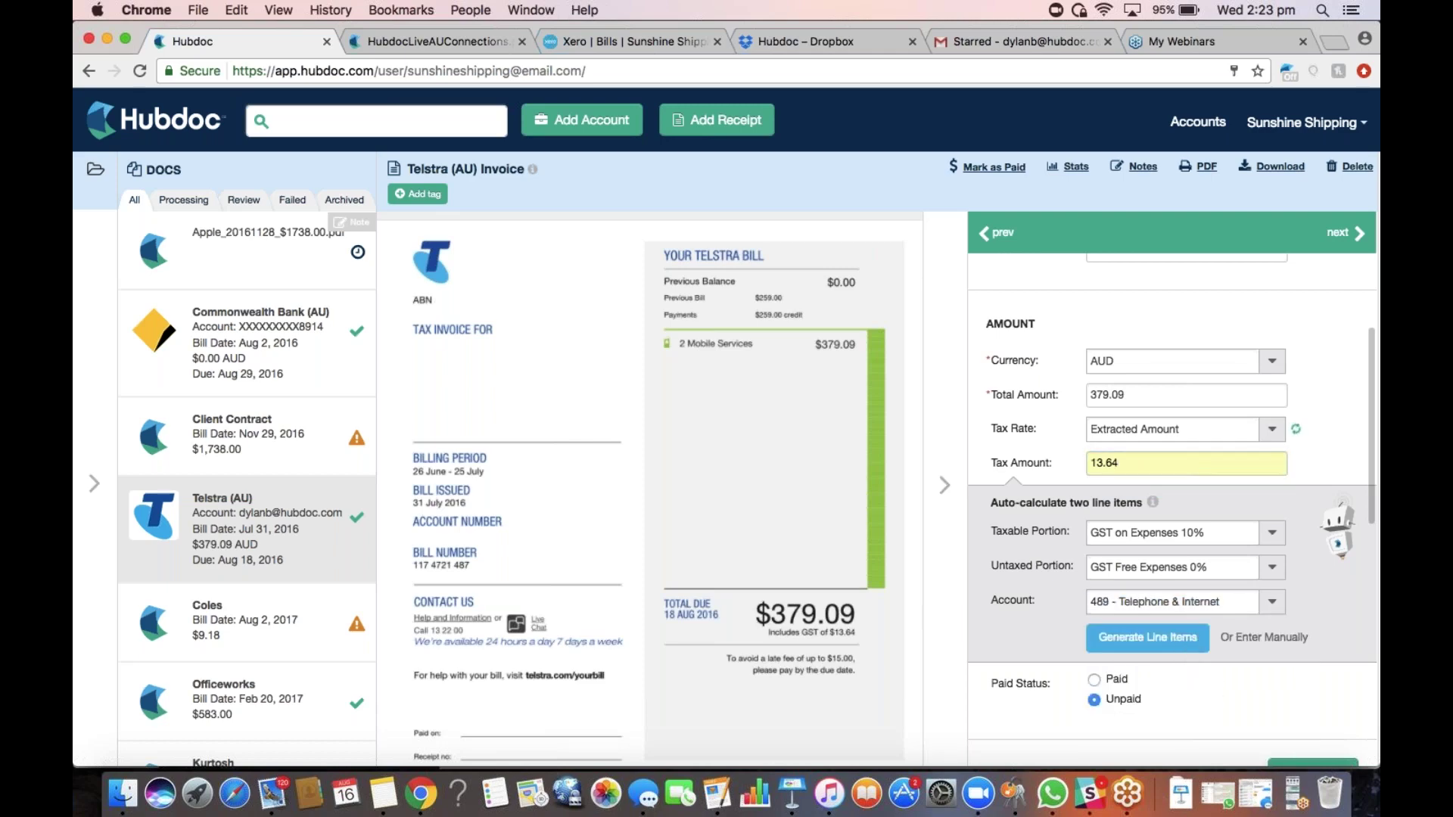
Generate Taxable (10%) and Tax Exempt (0%) line items, both under Telephone & Internet, and save them
{"action": "left_click", "coordinate": [1165, 647]}
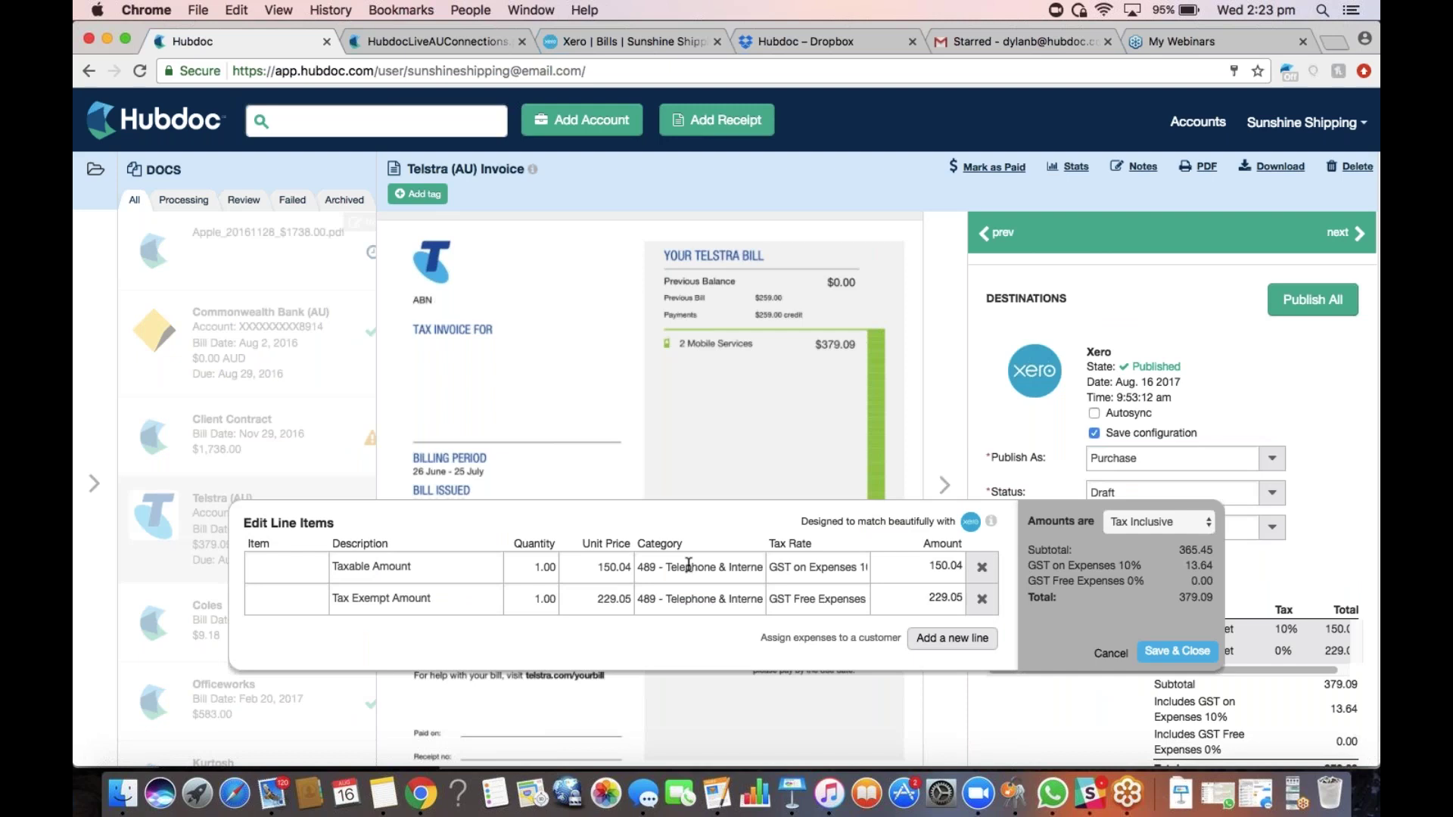
{"action": "left_click", "coordinate": [697, 567]}
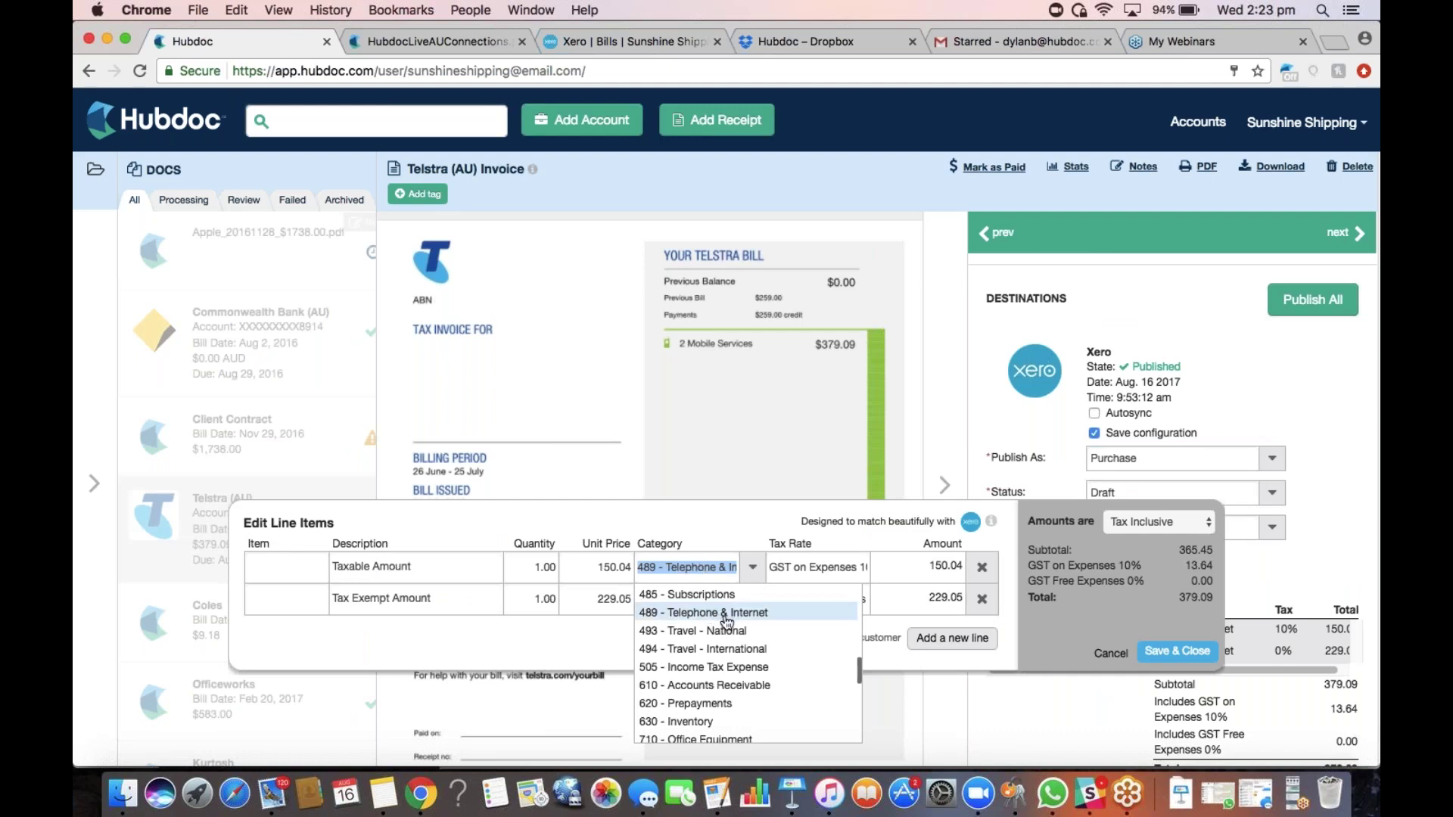
{"action": "left_click", "coordinate": [723, 566]}
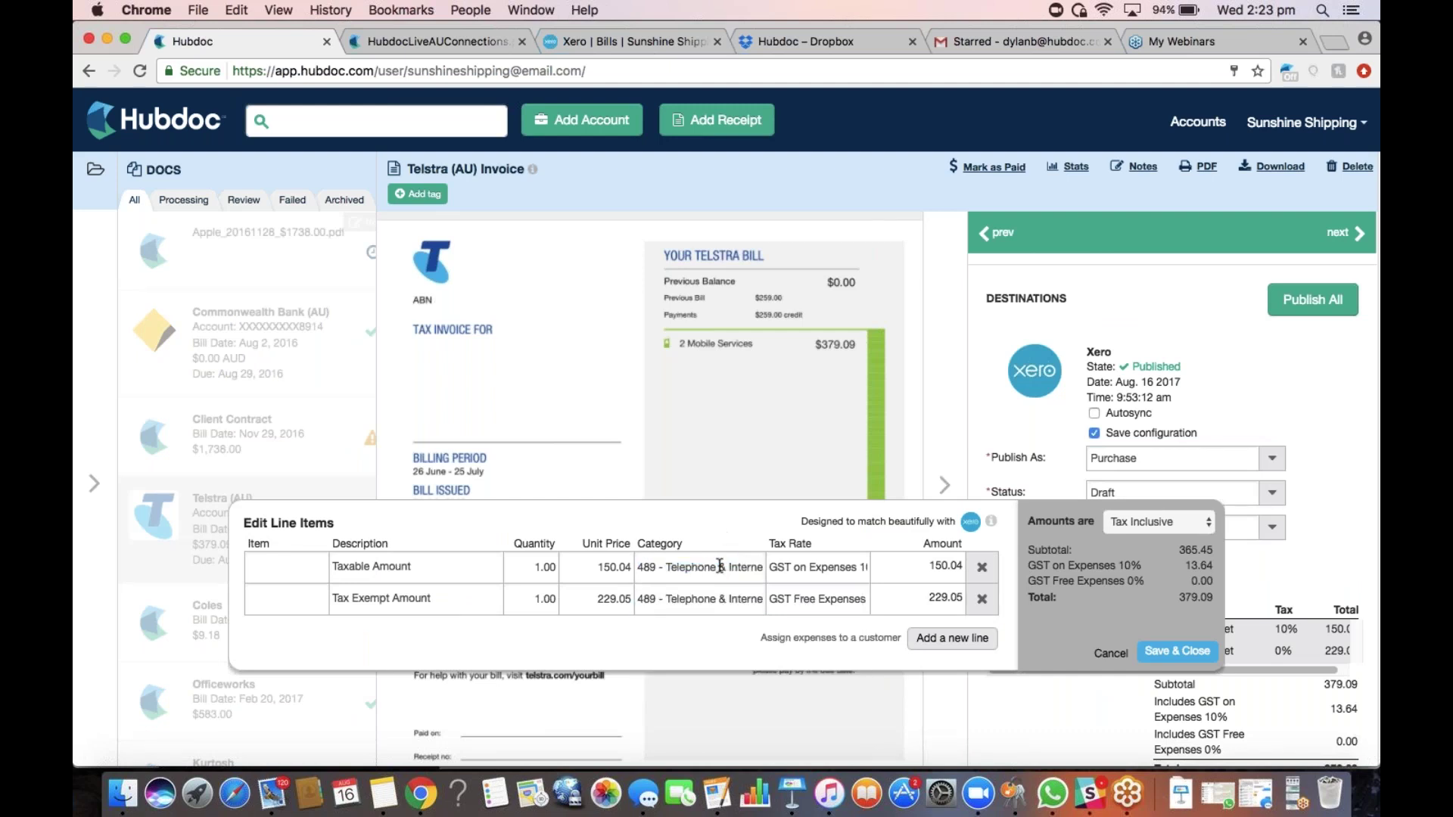
{"action": "left_click", "coordinate": [1188, 654]}
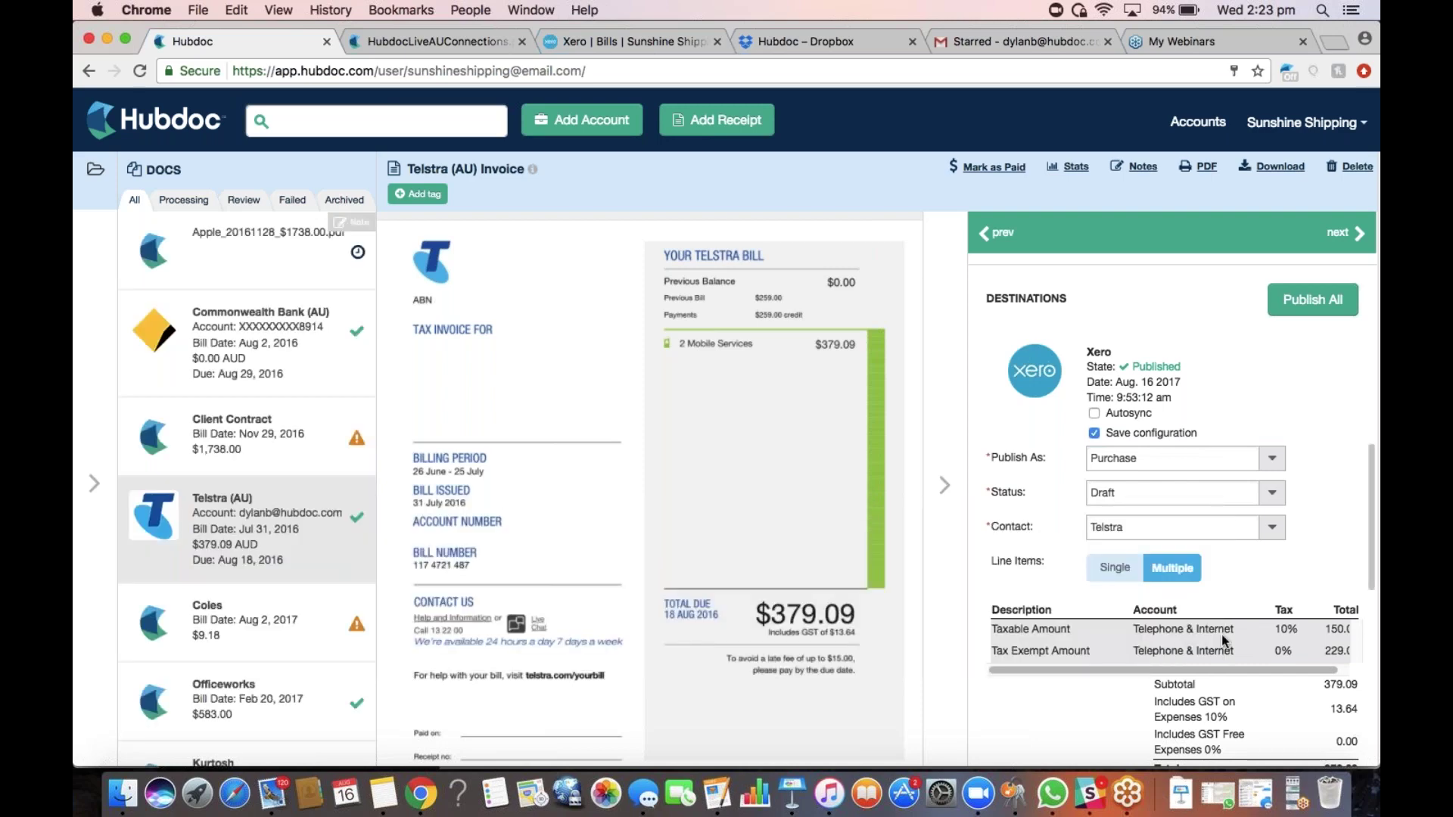
{"action": "scroll", "coordinate": [1189, 634], "scroll_direction": "down", "scroll_amount": 3}
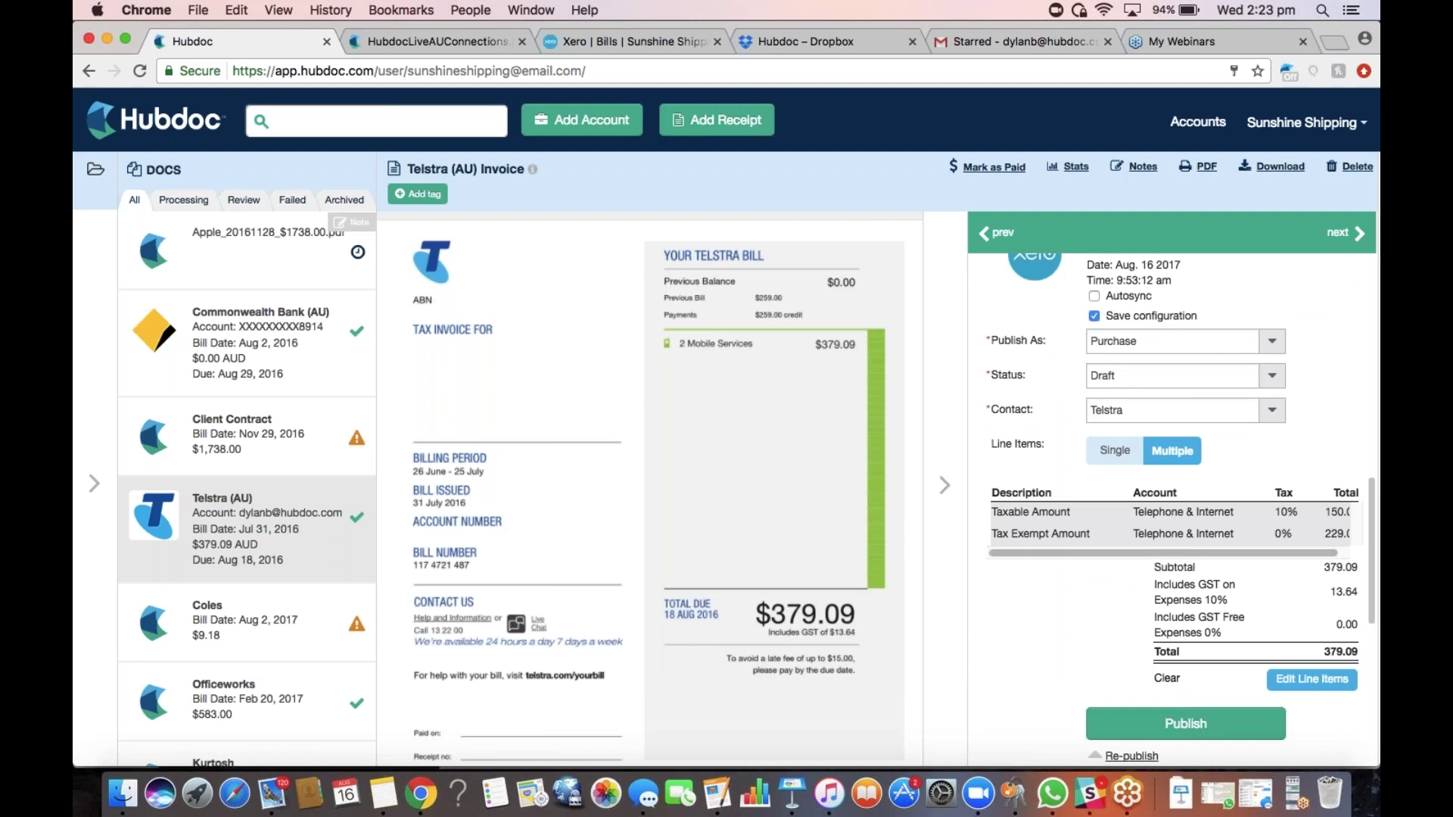
{"action": "left_click", "coordinate": [1152, 341]}
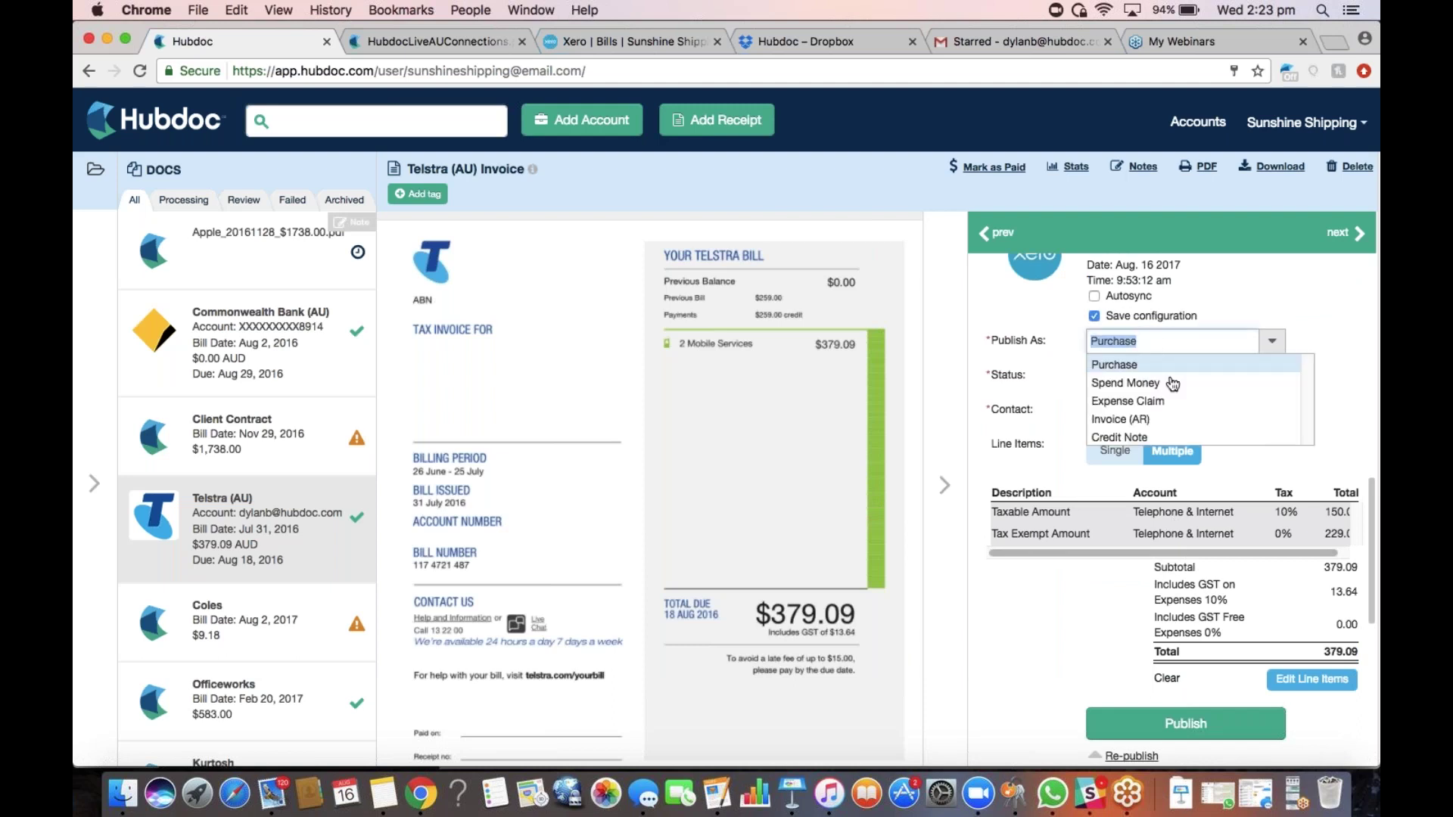
{"action": "left_click", "coordinate": [1300, 349]}
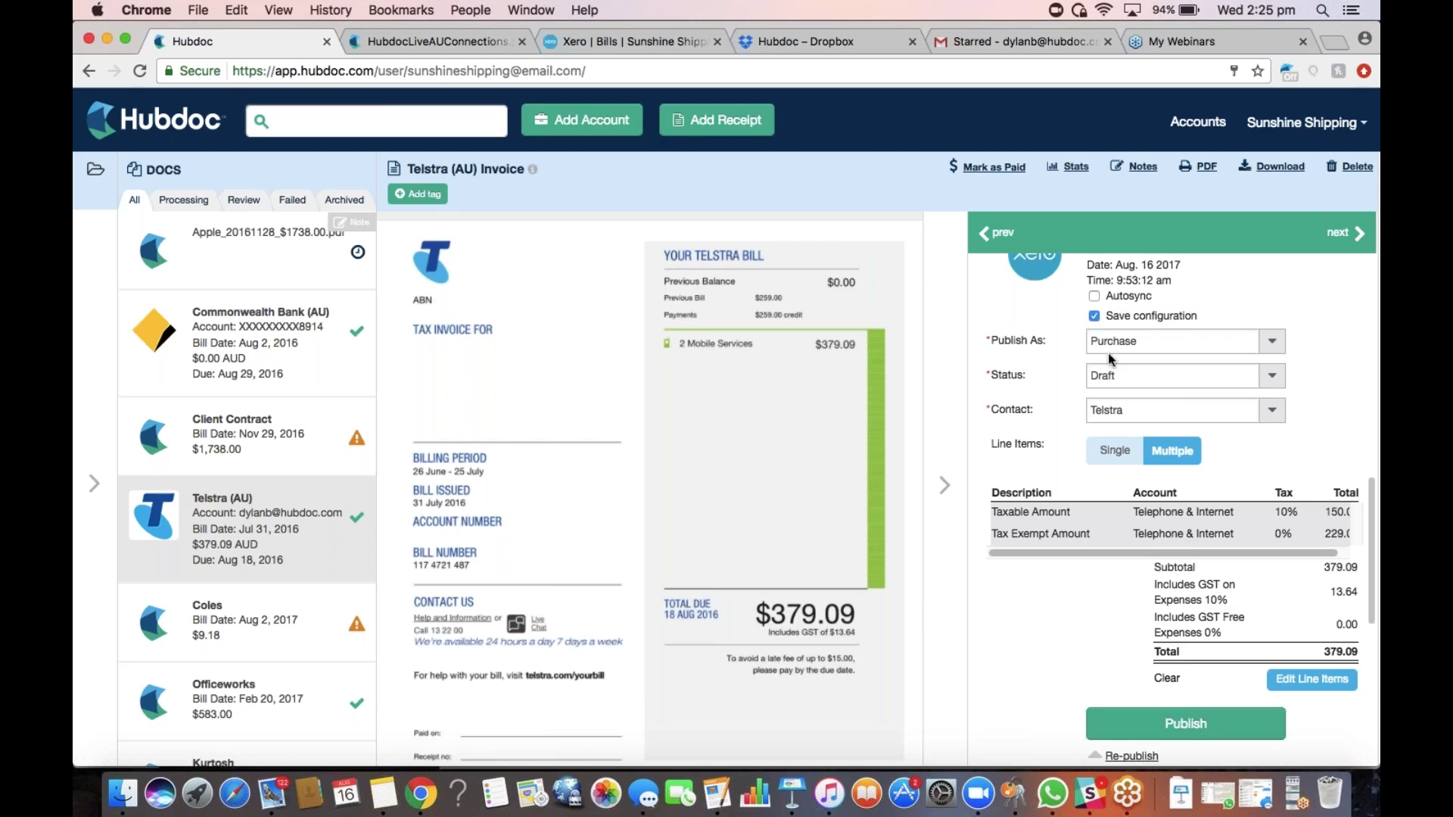
Open the draft Telstra bill dated 31 Jul 2016, totalling 379.09, from Xero's Bills list
{"action": "left_click", "coordinate": [621, 47]}
{"action": "scroll", "coordinate": [493, 364], "scroll_direction": "down", "scroll_amount": 3}
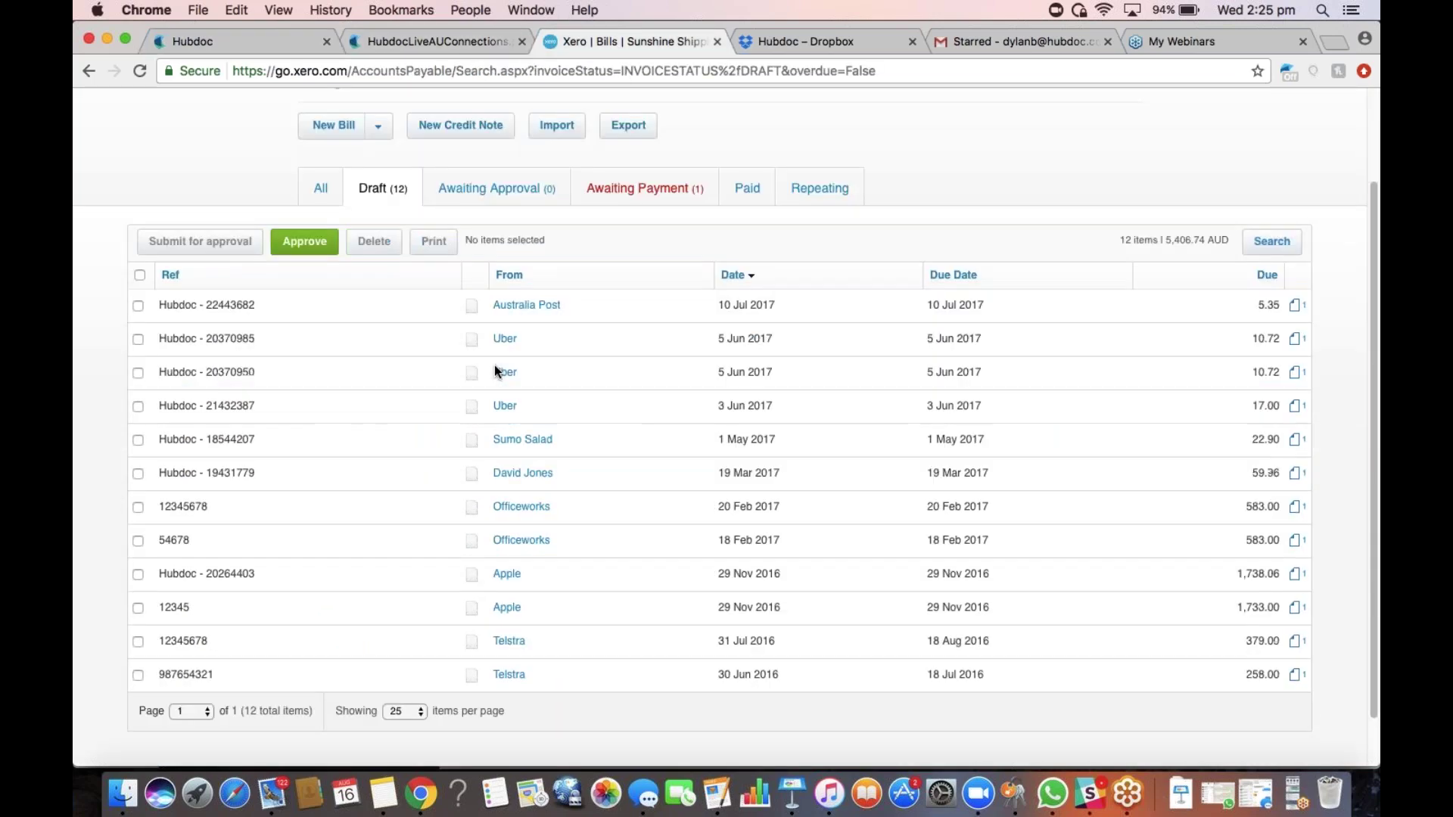
{"action": "left_click", "coordinate": [511, 642]}
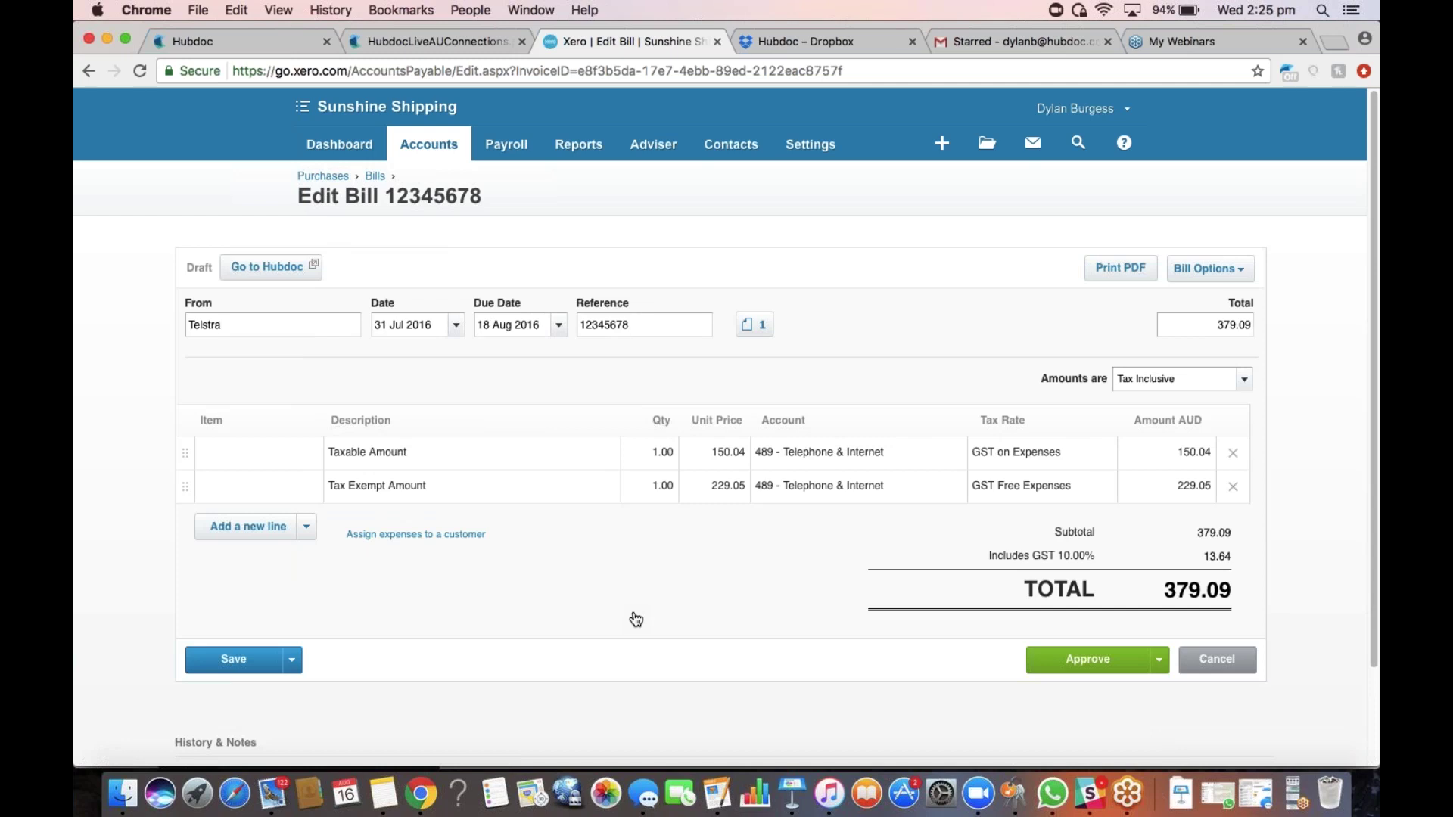
Preview the Telstra PDF attached to the Xero bill, then hide Hubdoc's publishing panel
{"action": "left_click", "coordinate": [754, 325]}
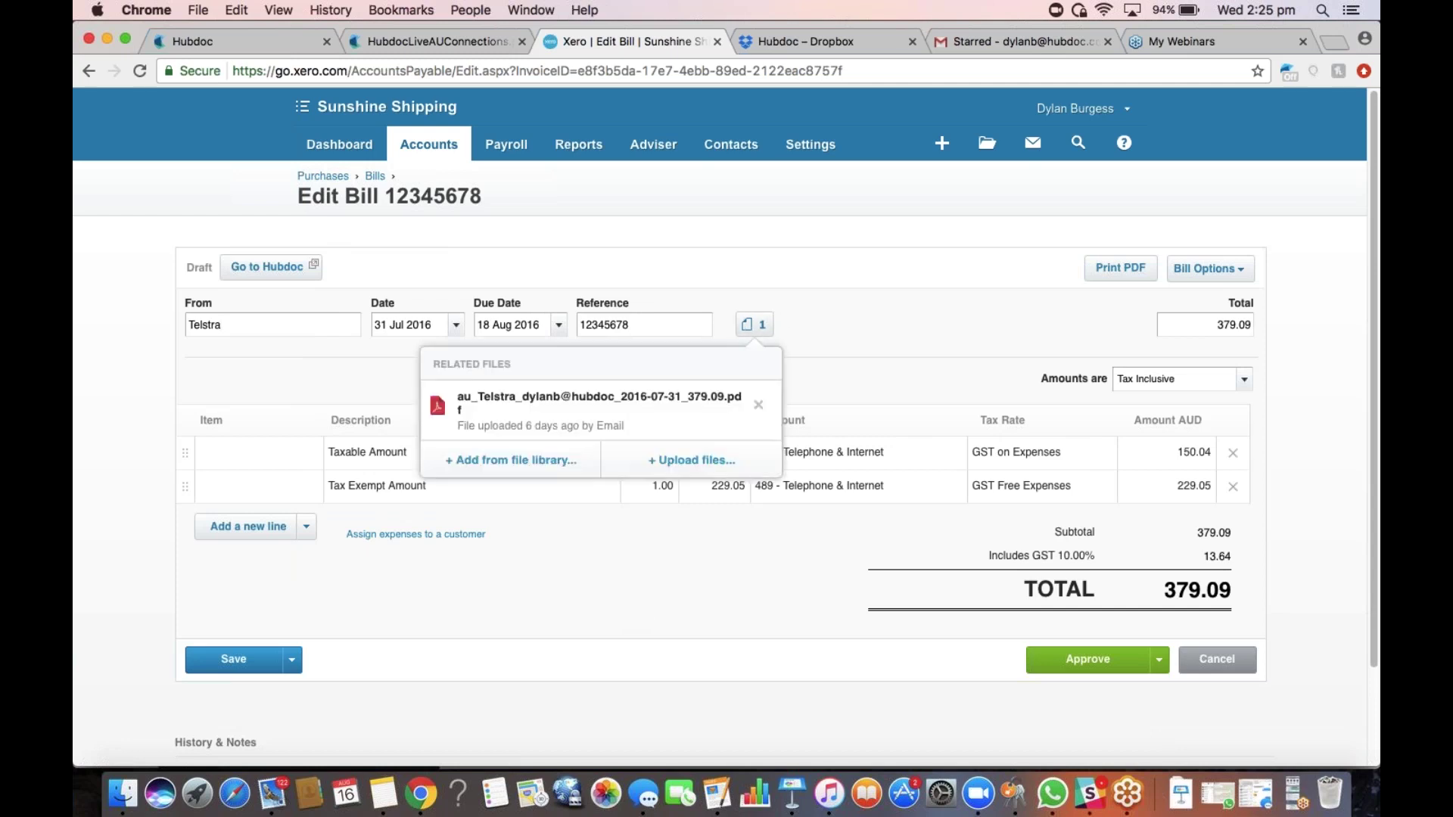
{"action": "left_click", "coordinate": [598, 401]}
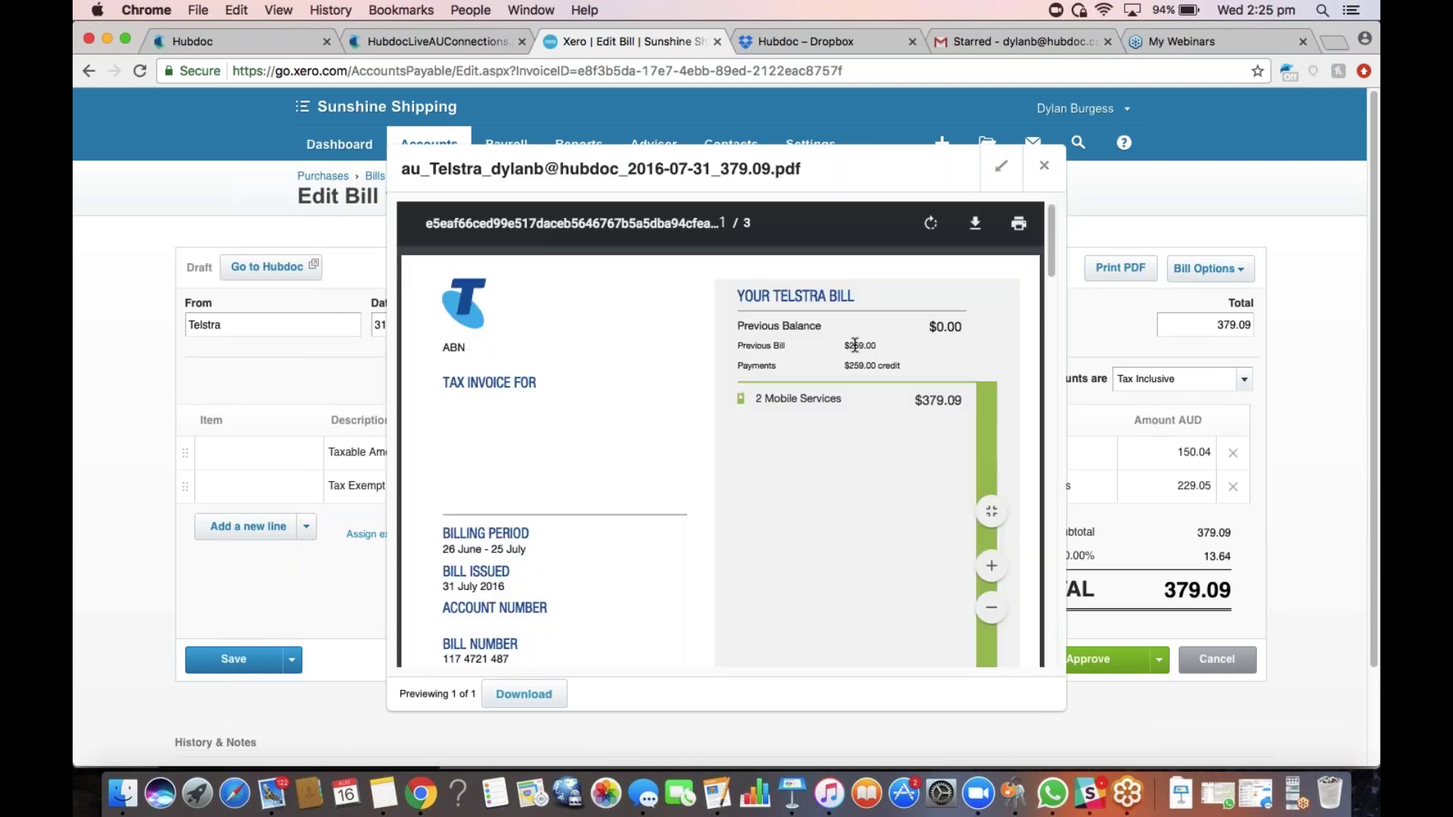
{"action": "left_click", "coordinate": [1041, 174]}
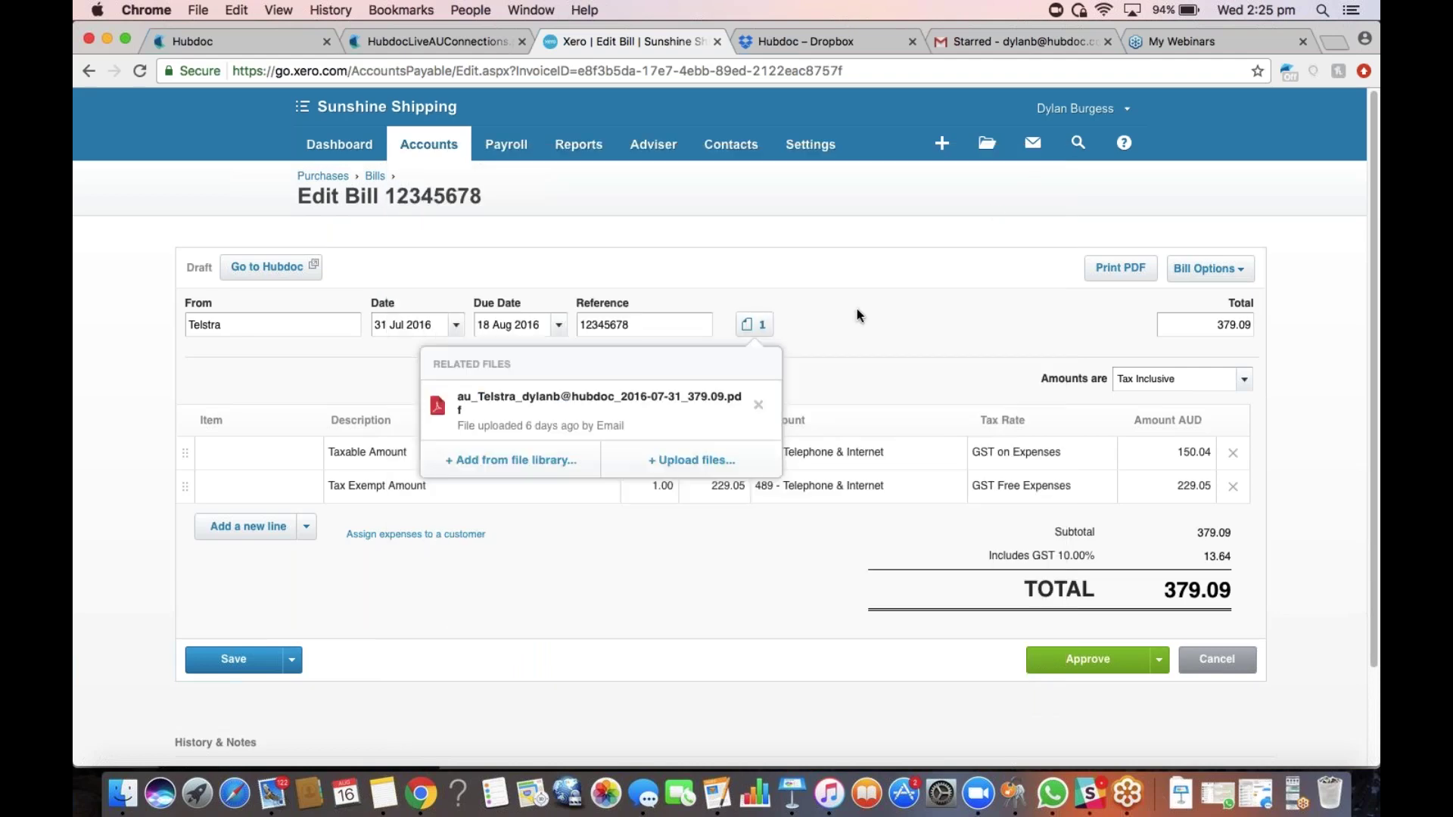
{"action": "left_click", "coordinate": [289, 43]}
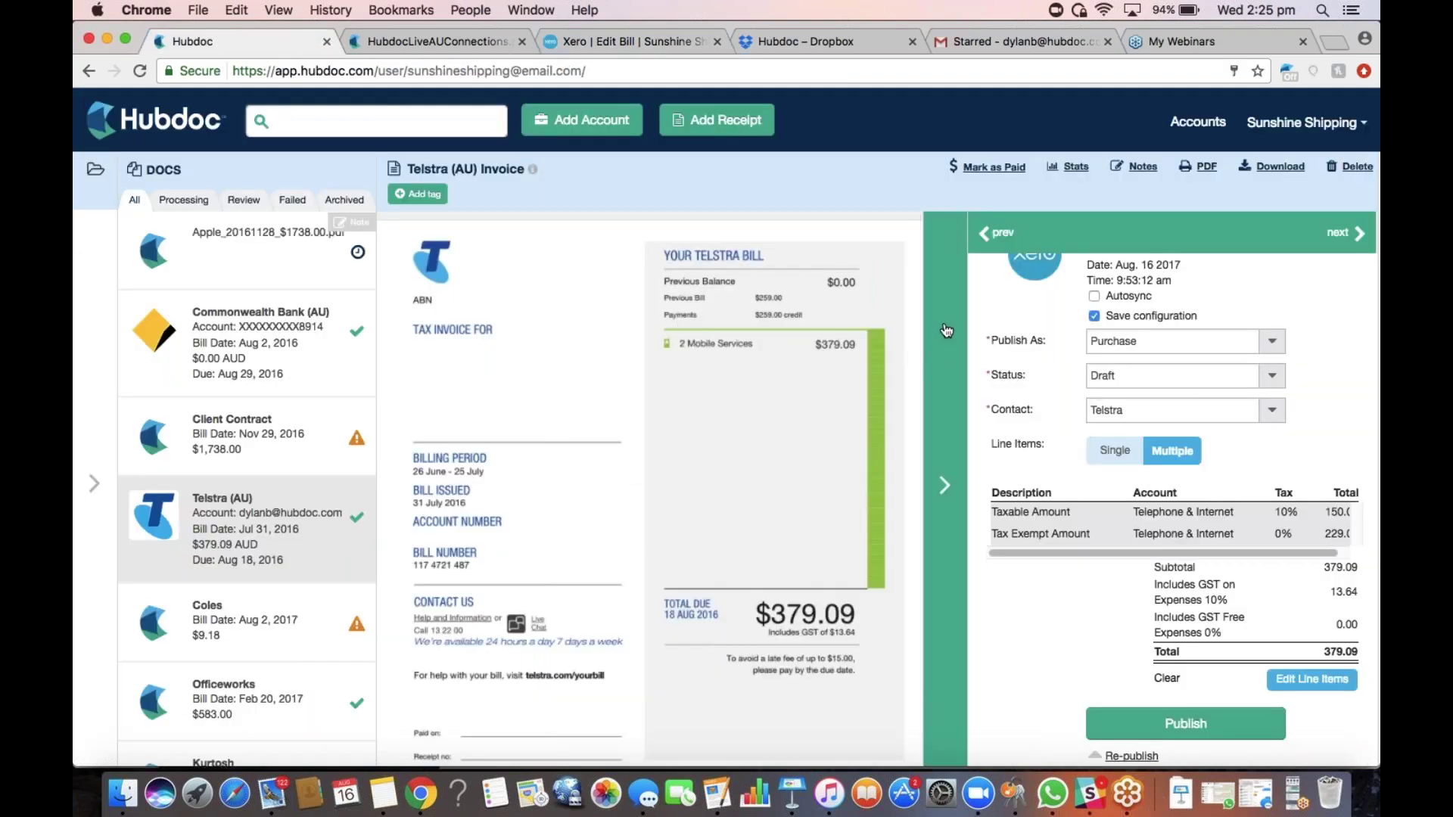
{"action": "left_click", "coordinate": [950, 328]}
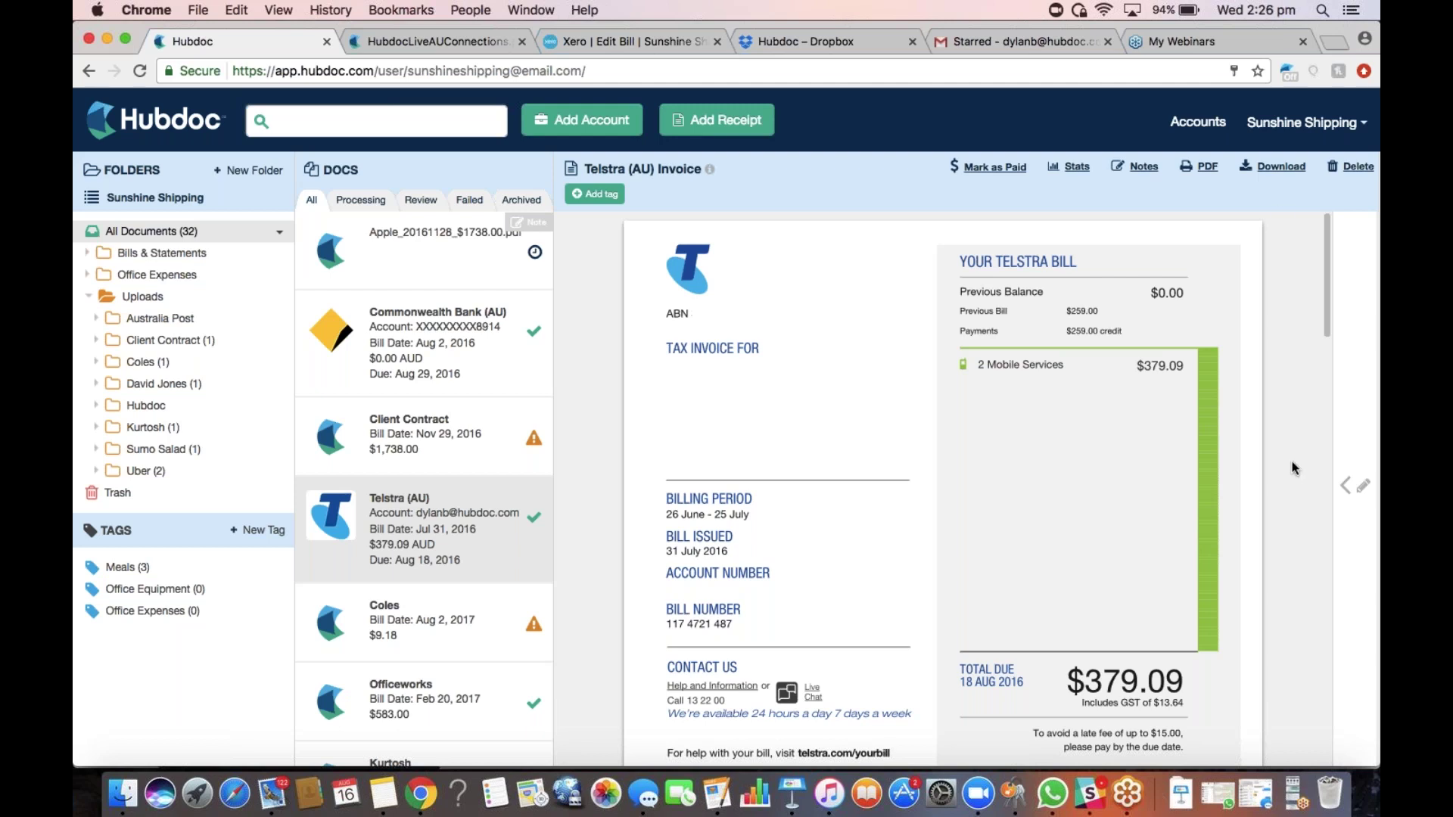
{"action": "left_click", "coordinate": [1201, 135]}
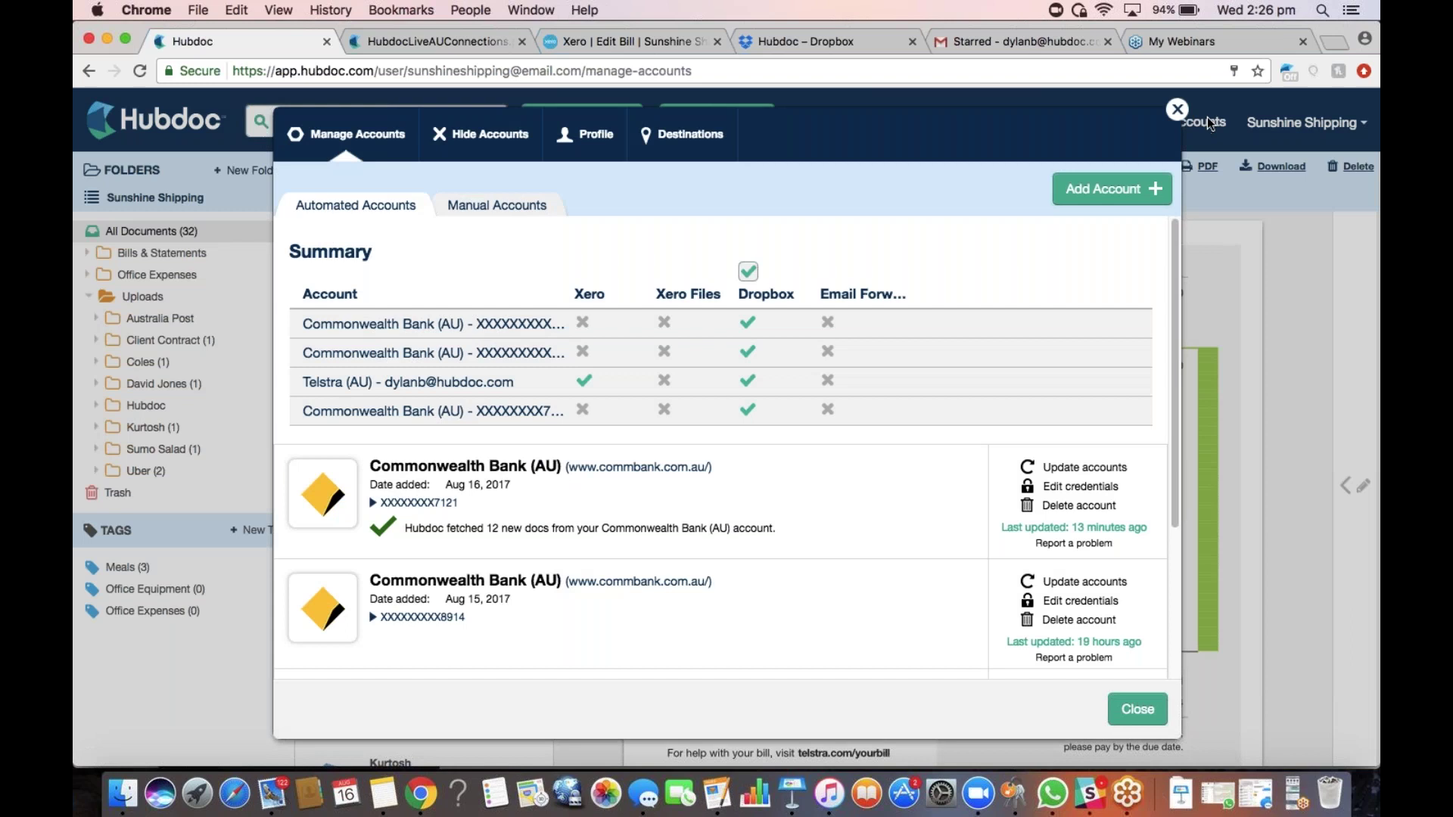
{"action": "left_click", "coordinate": [698, 135]}
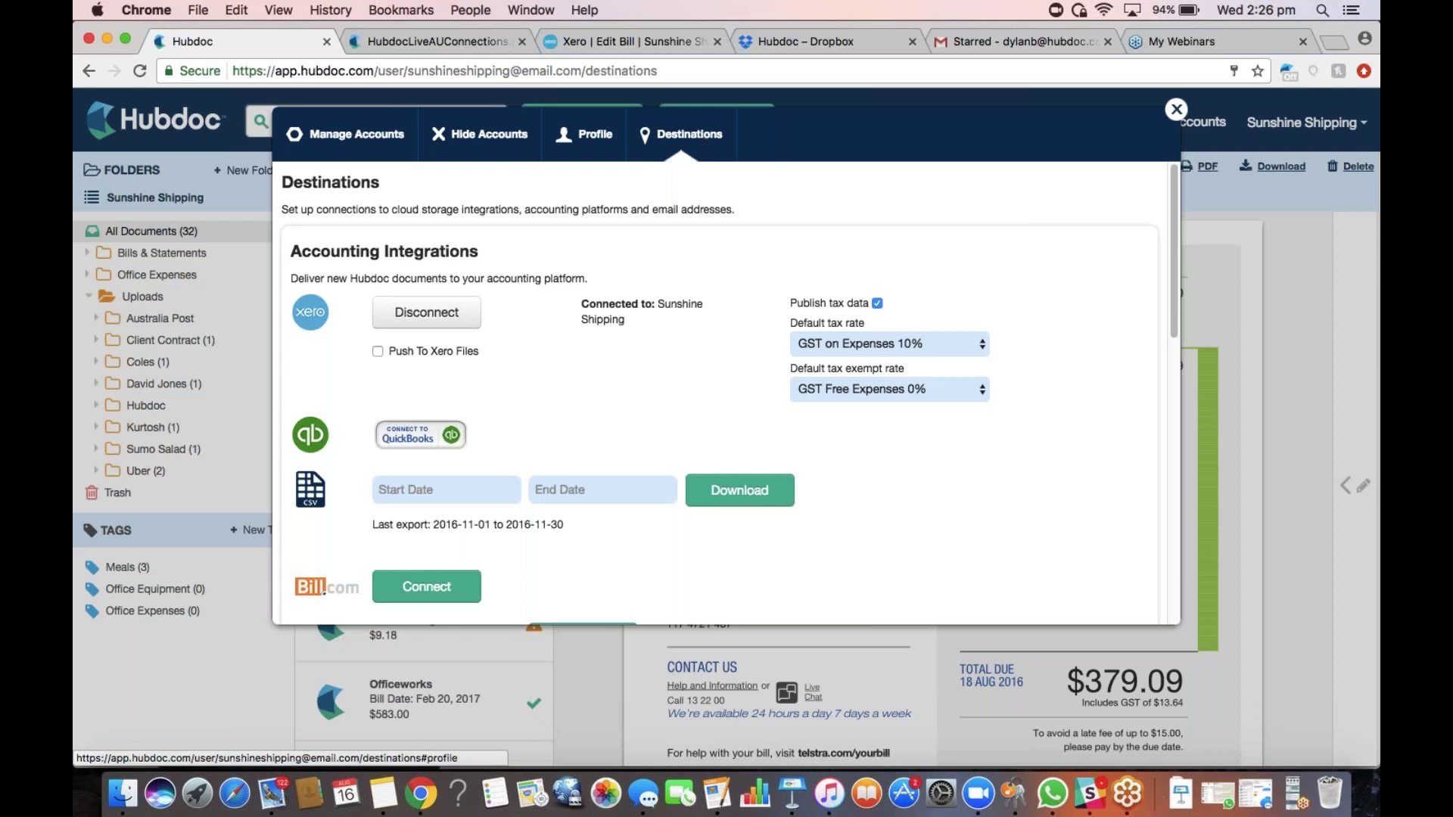
{"action": "left_click", "coordinate": [878, 304]}
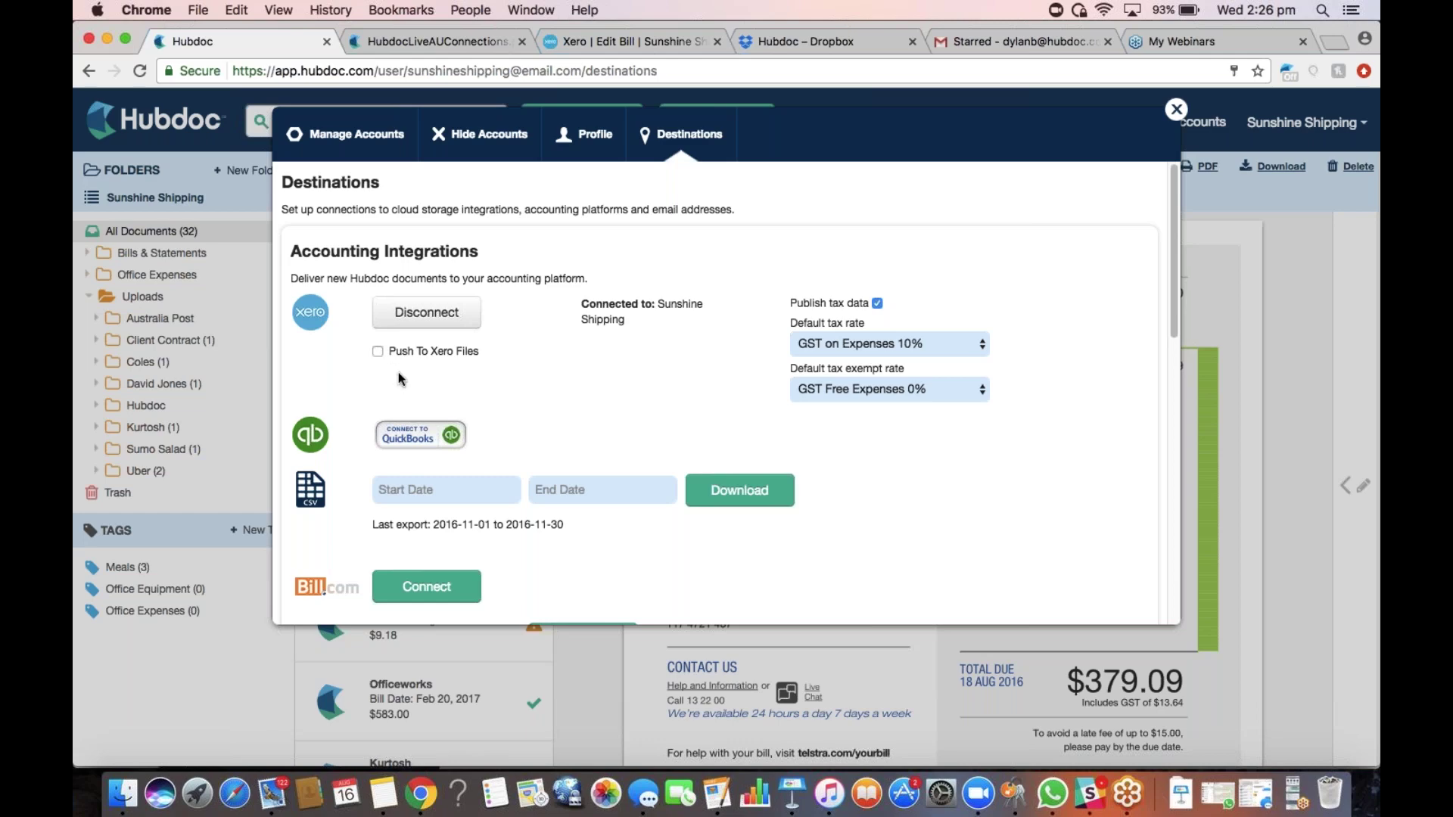
{"action": "scroll", "coordinate": [401, 374], "scroll_direction": "down", "scroll_amount": 5}
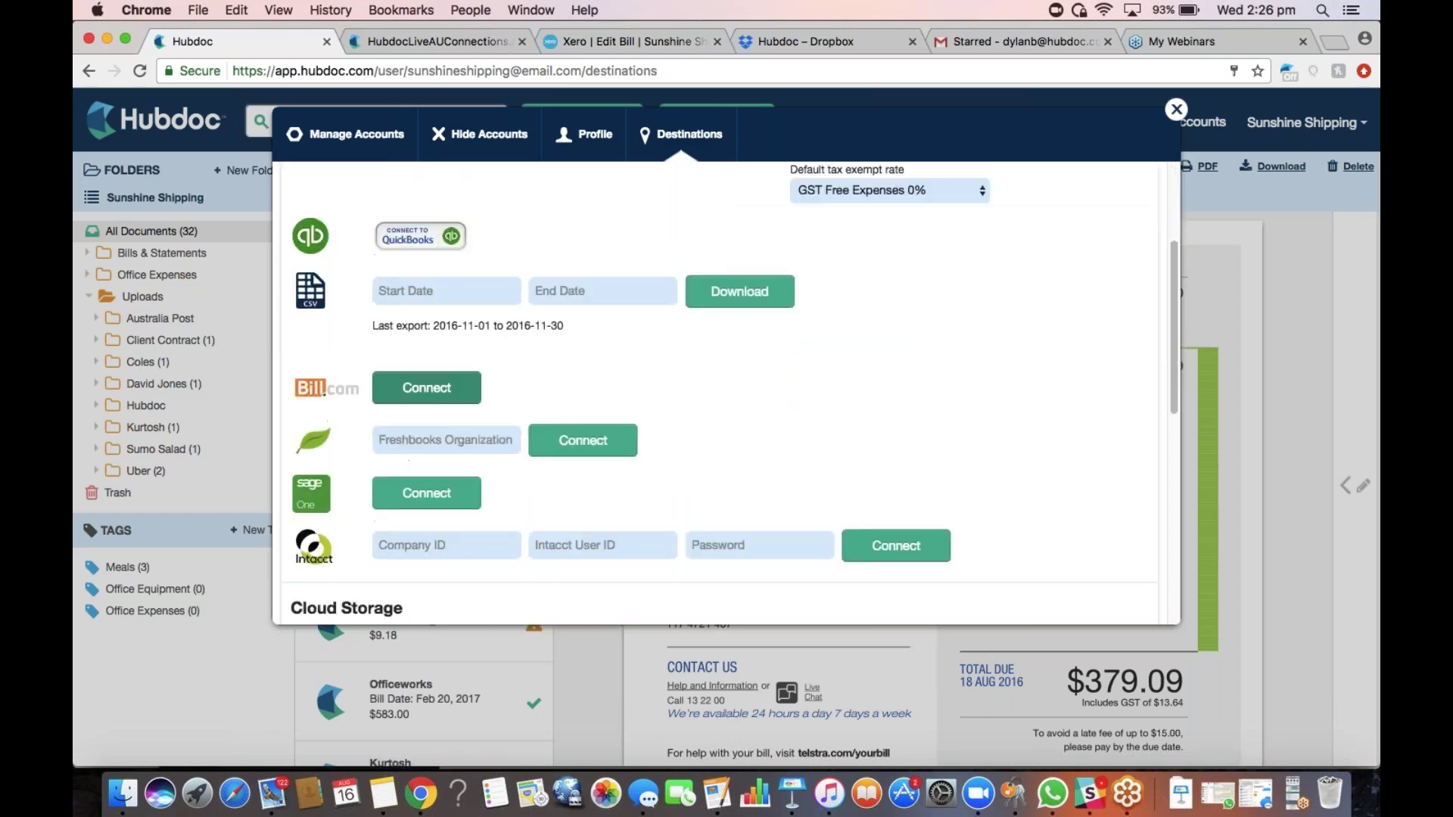
{"action": "scroll", "coordinate": [413, 378], "scroll_direction": "down", "scroll_amount": 10}
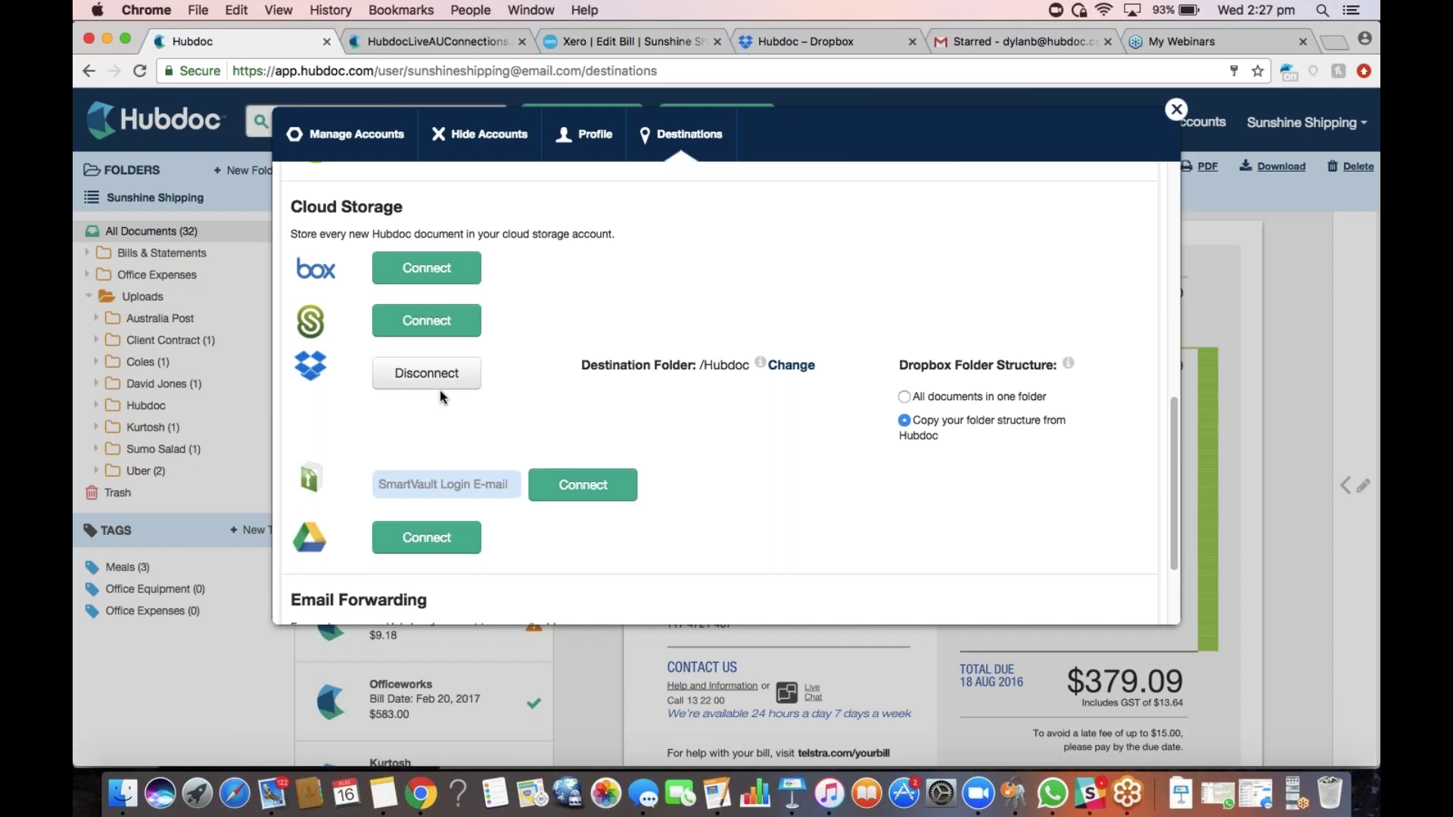
Start changing the Dropbox /Hubdoc destination folder and scroll down to Email Forwarding
{"action": "left_click", "coordinate": [788, 365]}
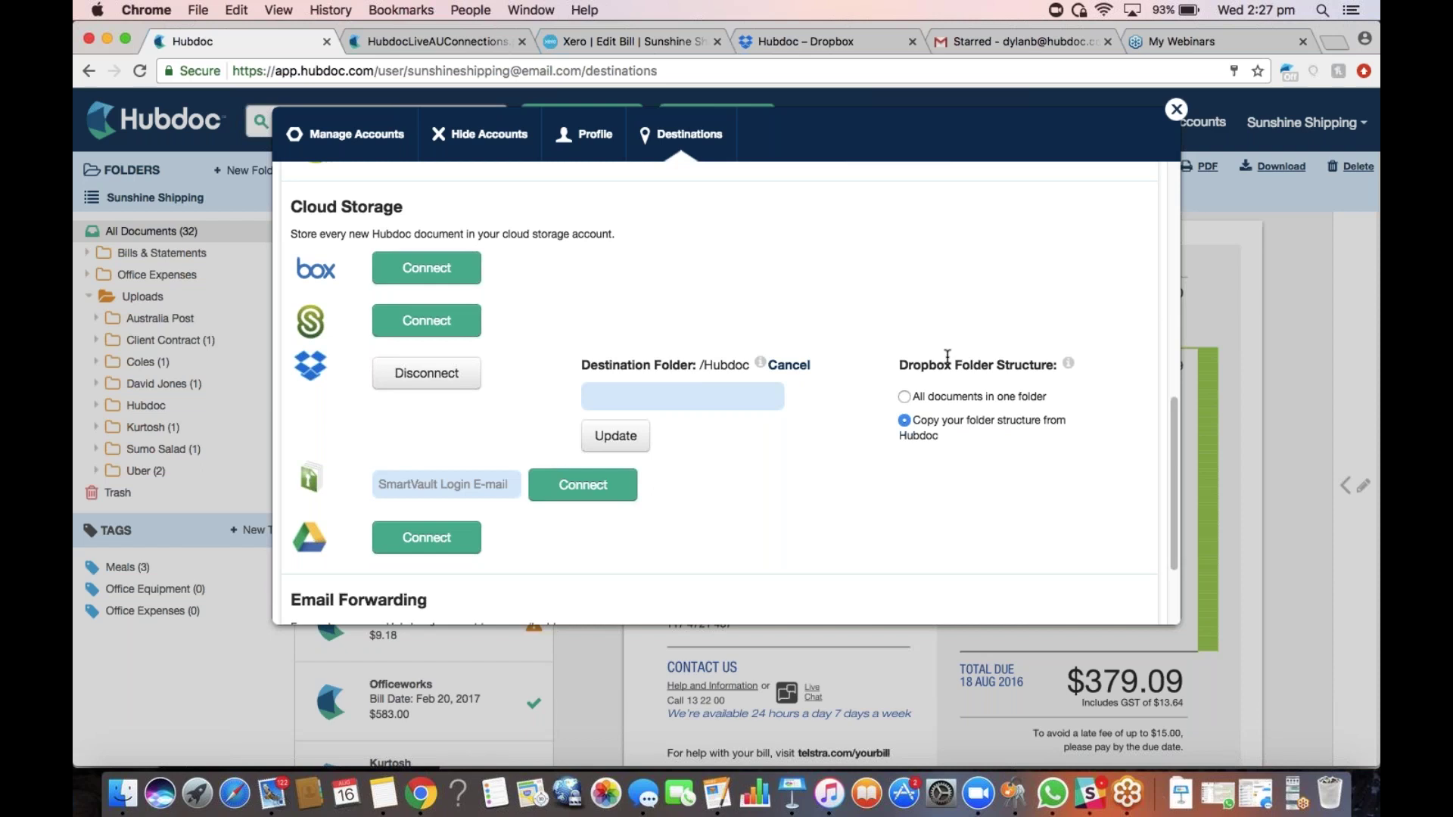
{"action": "scroll", "coordinate": [880, 323], "scroll_direction": "down", "scroll_amount": 4}
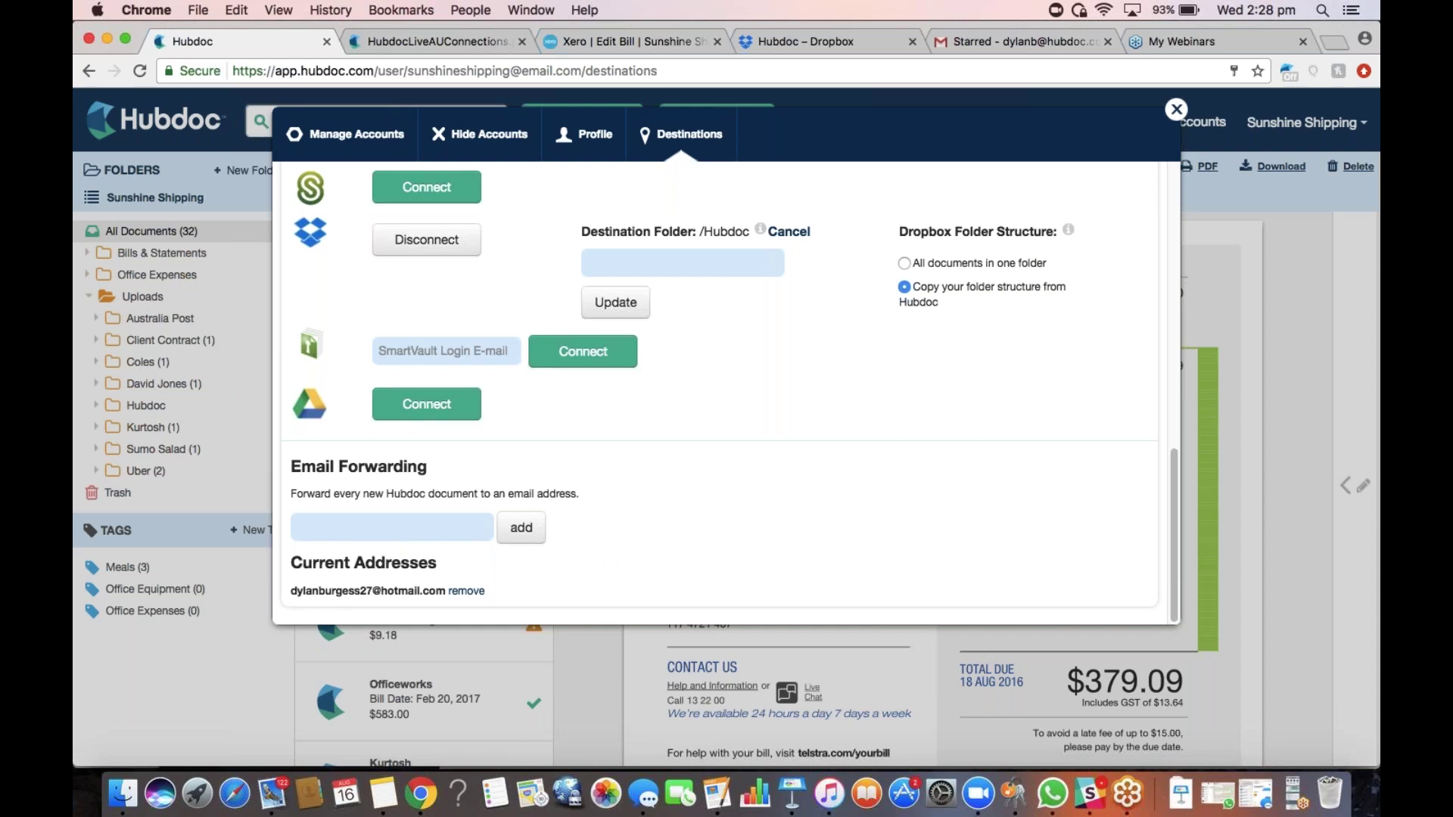
Switch to the Profile page showing AUD base currency and DD-MM-YYYY date format
{"action": "left_click", "coordinate": [589, 144]}
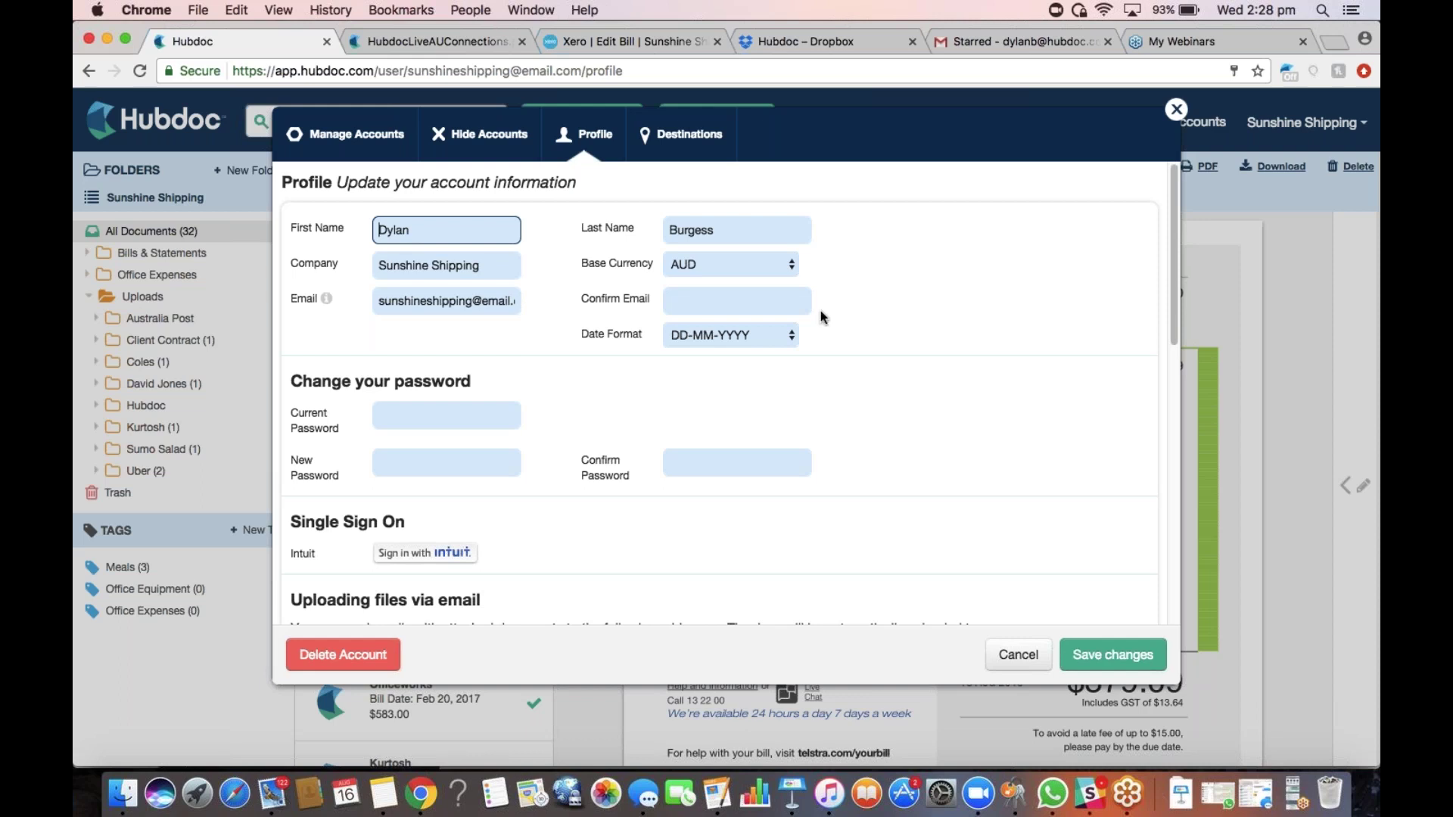
{"action": "left_click", "coordinate": [766, 338]}
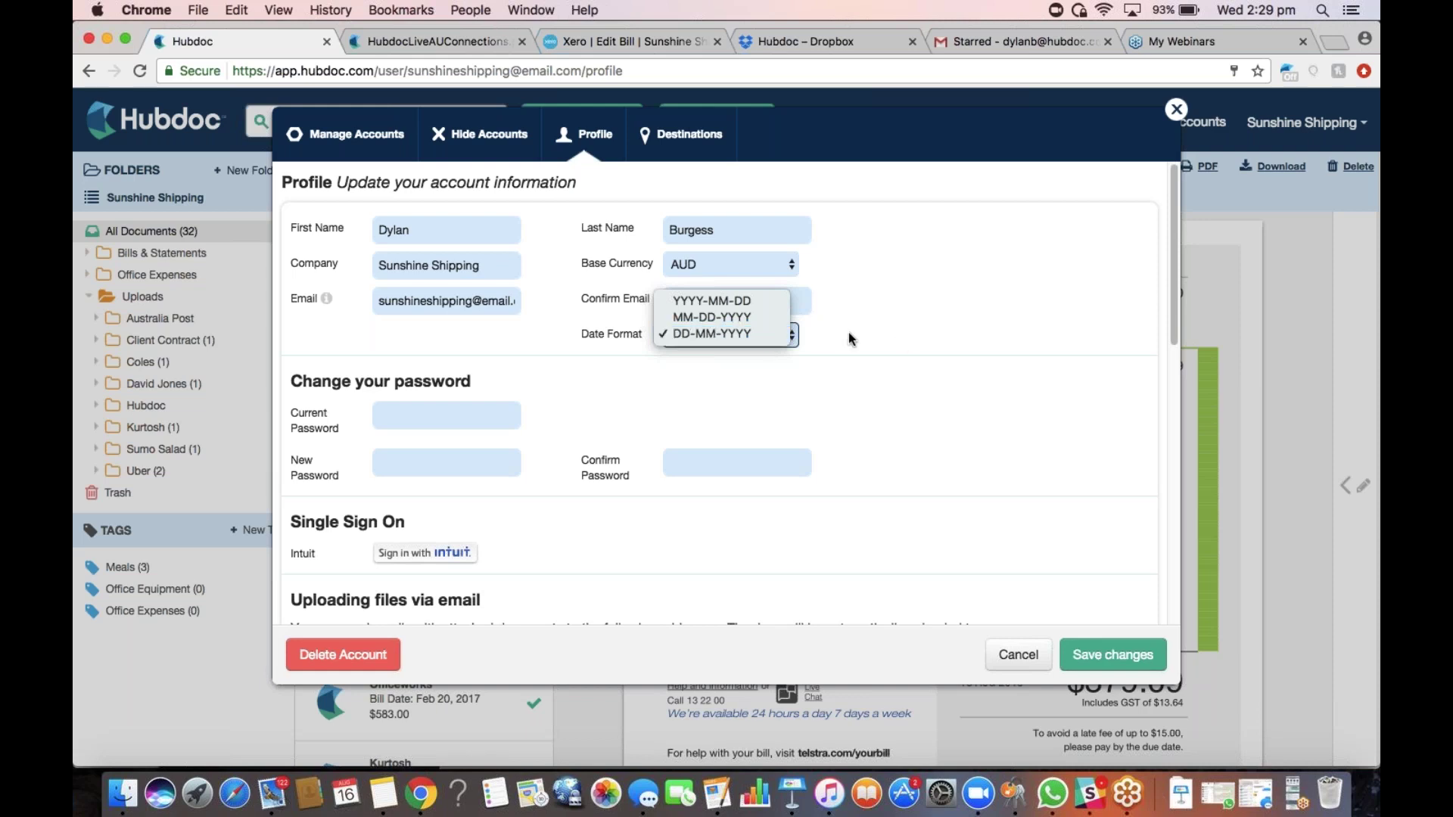
{"action": "left_click", "coordinate": [756, 317]}
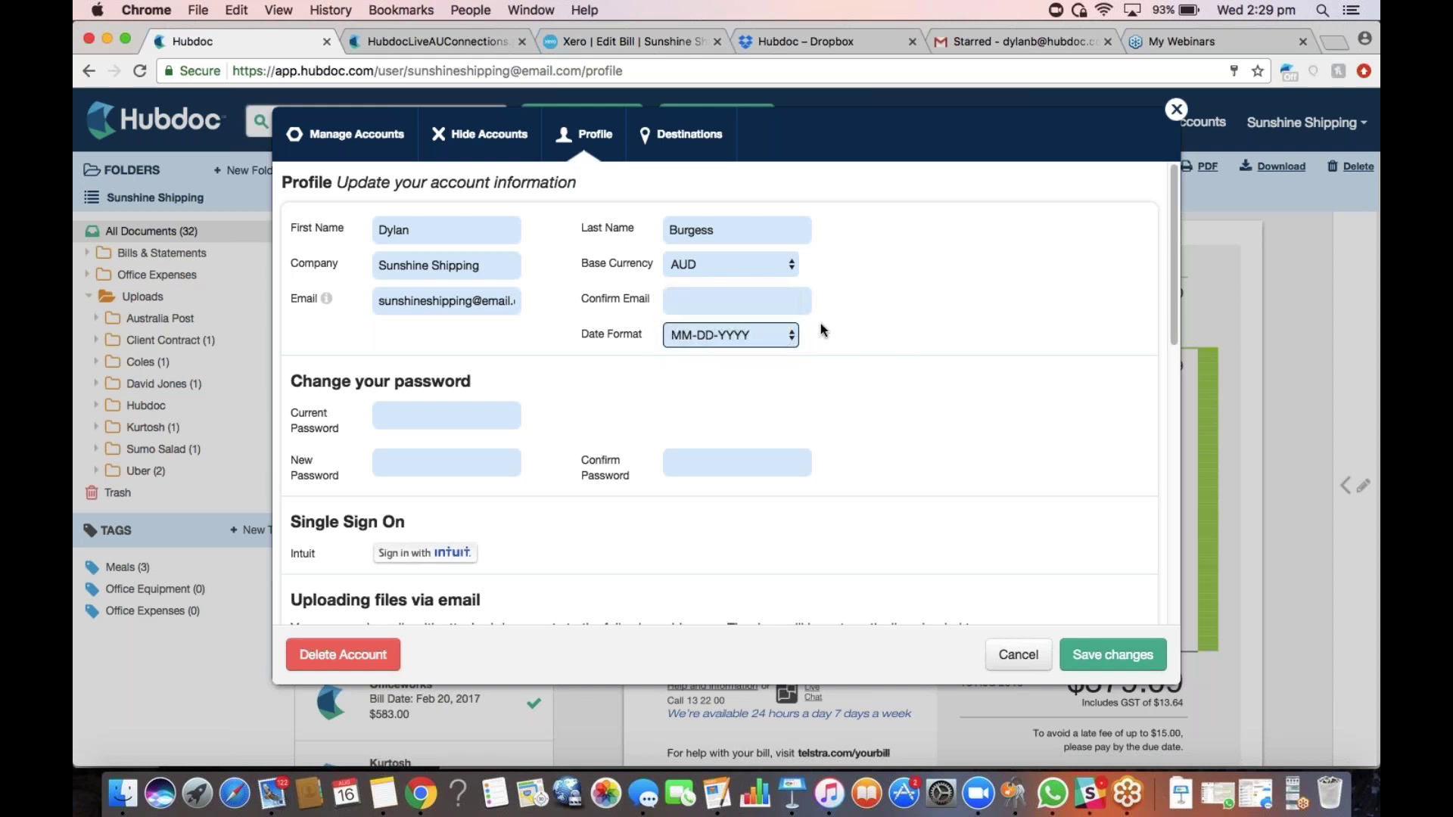
{"action": "left_click", "coordinate": [746, 338]}
{"action": "left_click", "coordinate": [725, 347]}
{"action": "scroll", "coordinate": [848, 364], "scroll_direction": "down", "scroll_amount": 3}
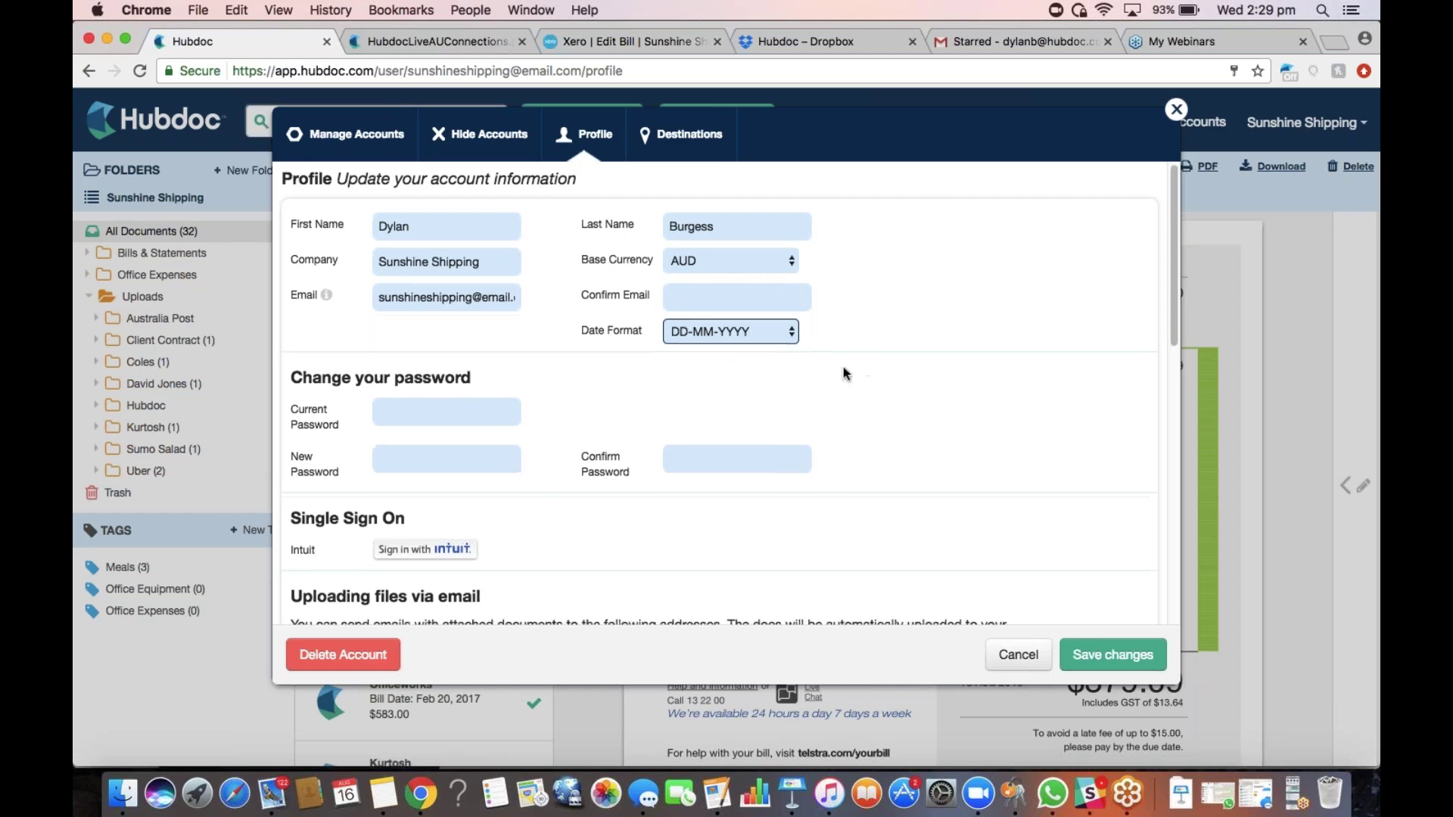
{"action": "scroll", "coordinate": [848, 364], "scroll_direction": "down", "scroll_amount": 4}
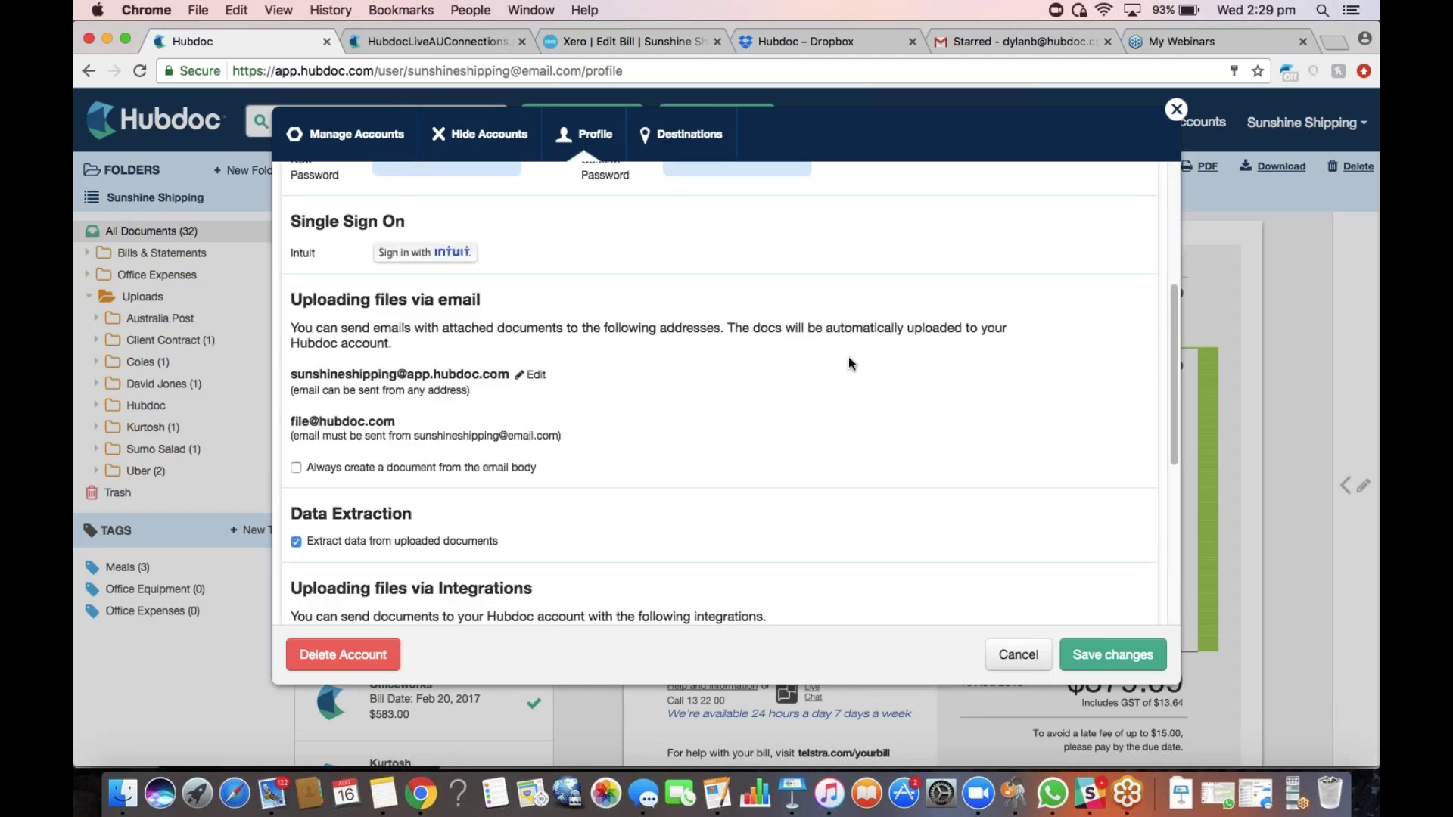
{"action": "left_click", "coordinate": [532, 374]}
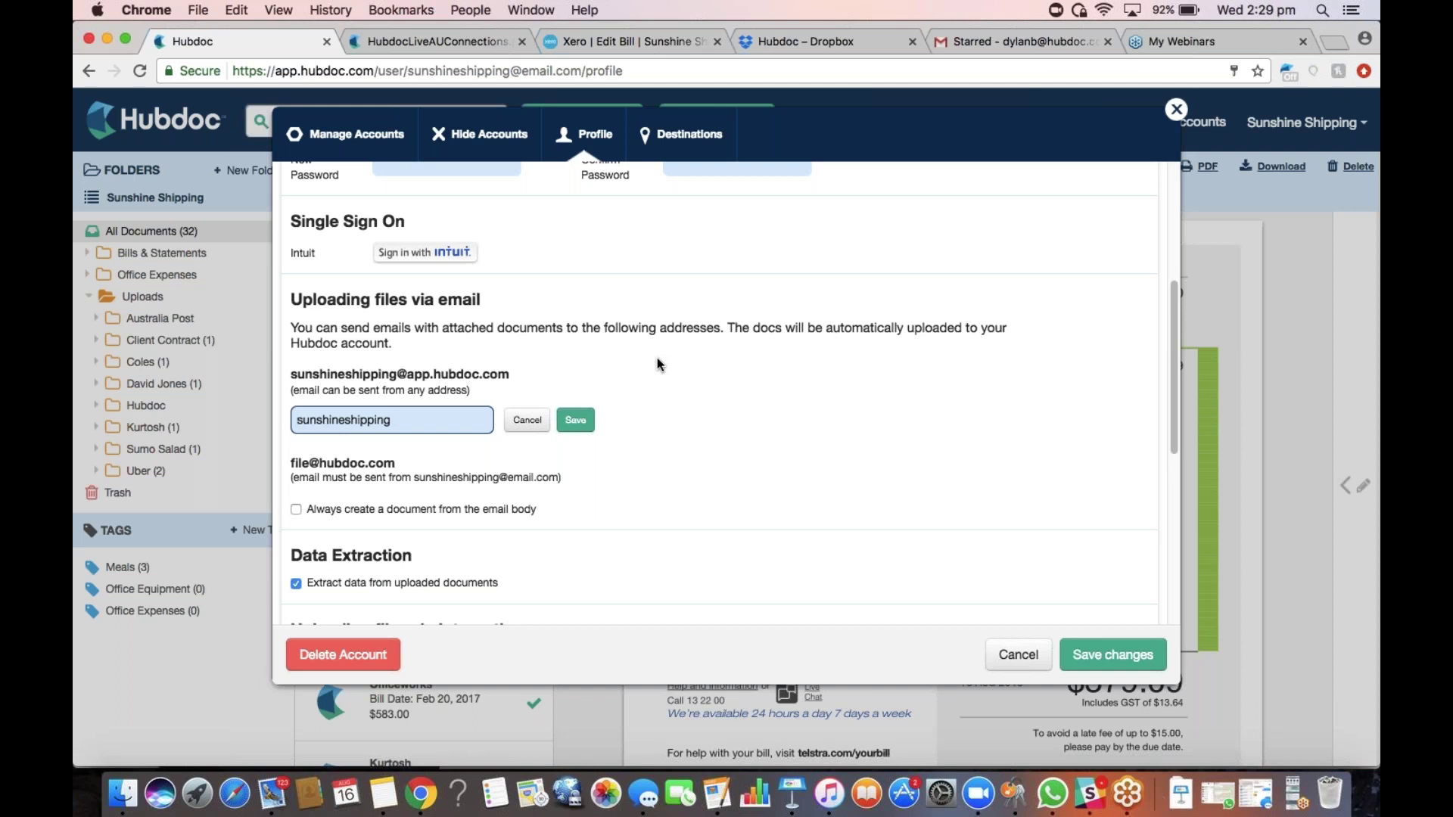
{"action": "left_click", "coordinate": [588, 414]}
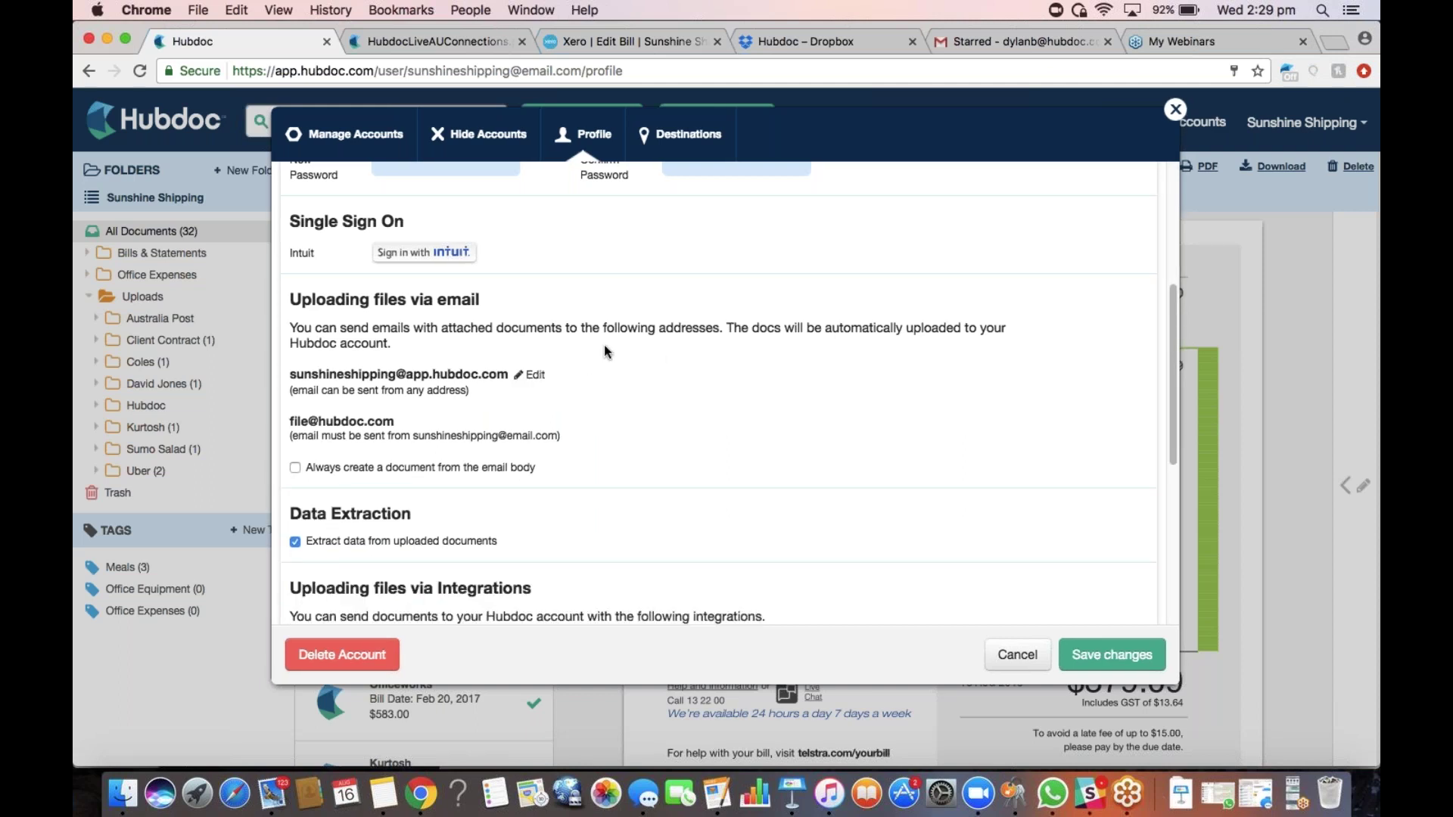
{"action": "scroll", "coordinate": [589, 427], "scroll_direction": "down", "scroll_amount": 5}
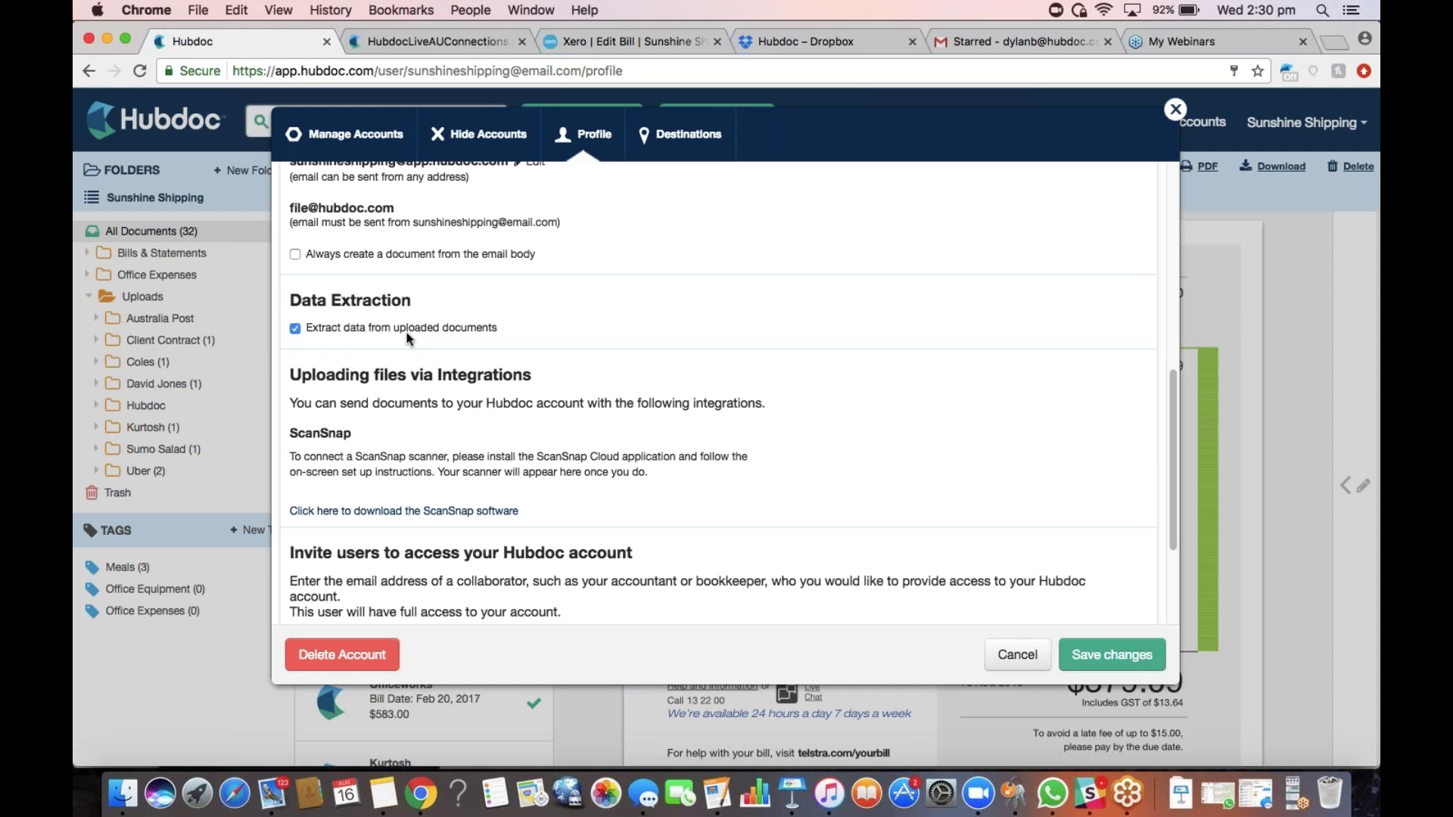
{"action": "left_click", "coordinate": [295, 329]}
{"action": "right_click", "coordinate": [301, 327]}
{"action": "left_click", "coordinate": [577, 321]}
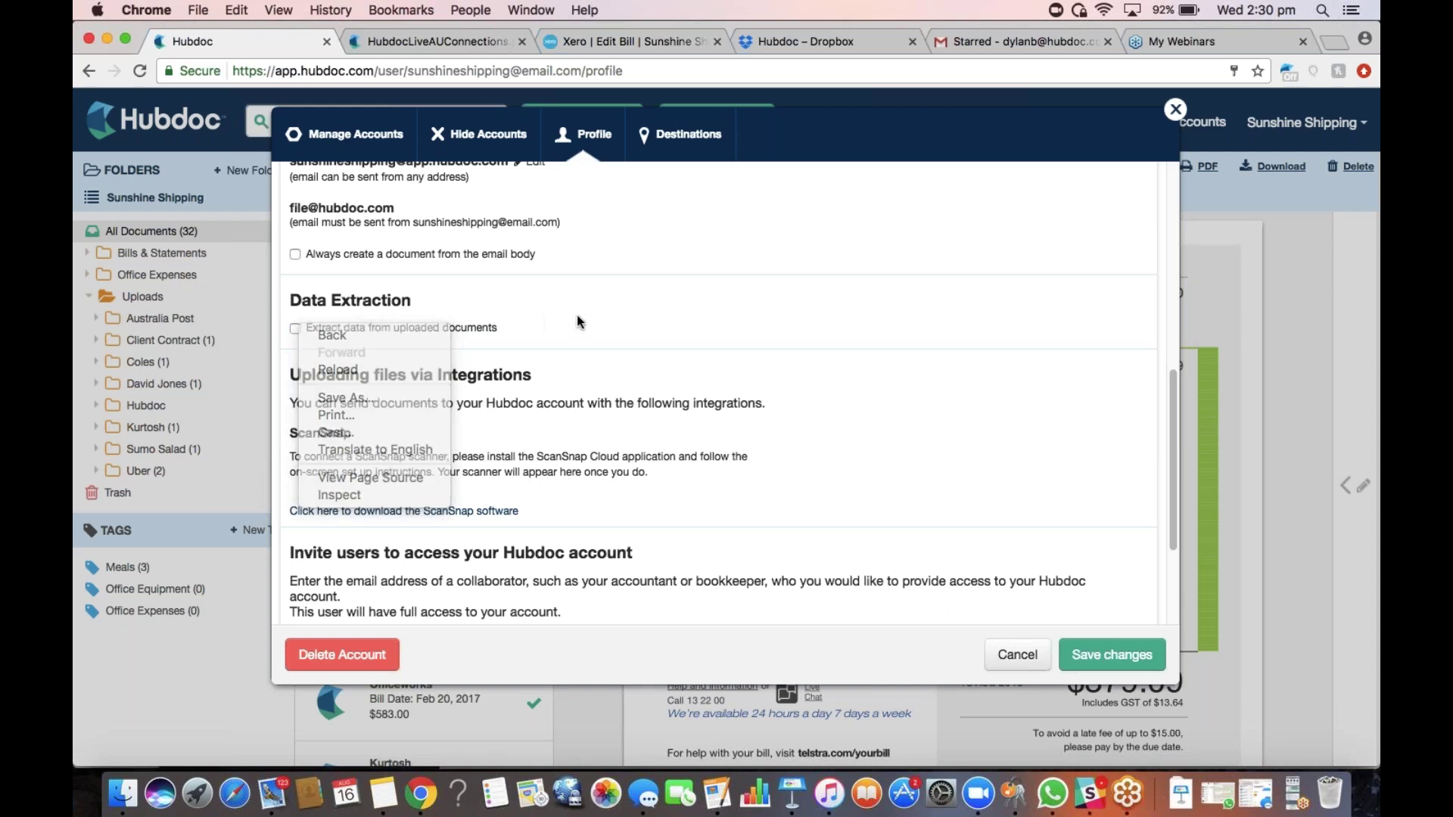
{"action": "left_click", "coordinate": [296, 329]}
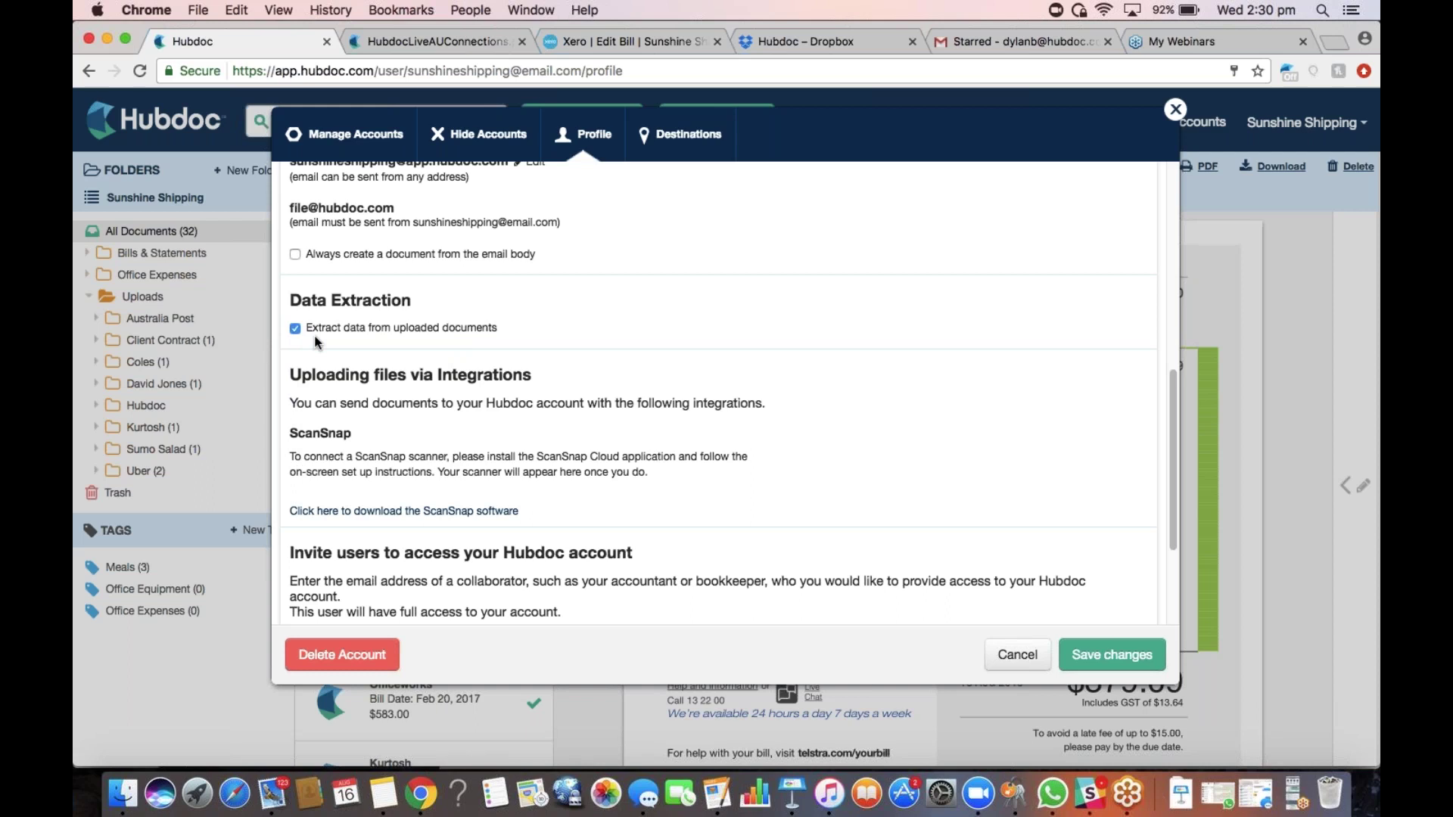
{"action": "scroll", "coordinate": [345, 368], "scroll_direction": "down", "scroll_amount": 1}
{"action": "scroll", "coordinate": [345, 368], "scroll_direction": "down", "scroll_amount": 5}
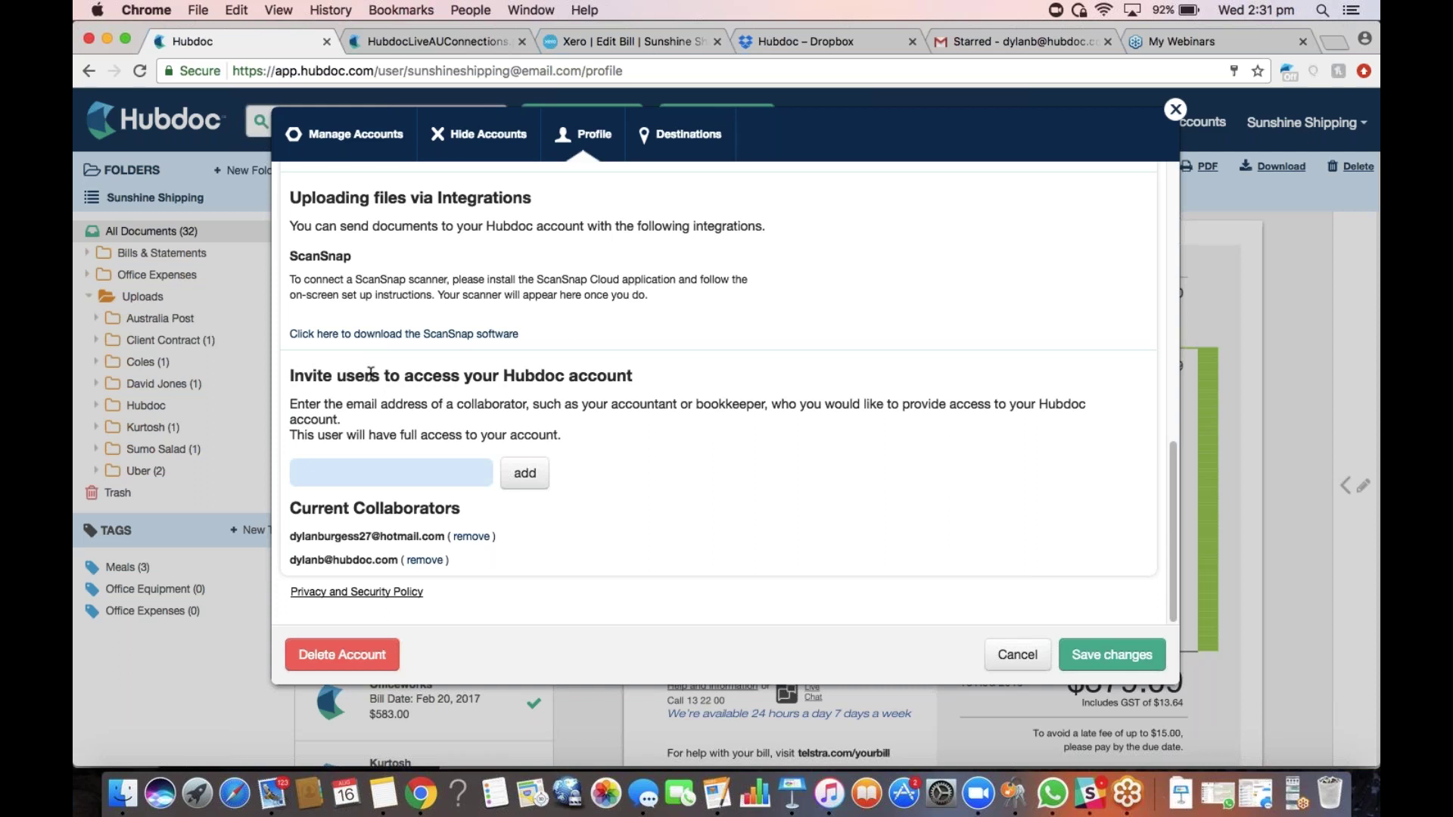
Select the collaborator invite email field, then close the account settings dialog
{"action": "left_click", "coordinate": [362, 462]}
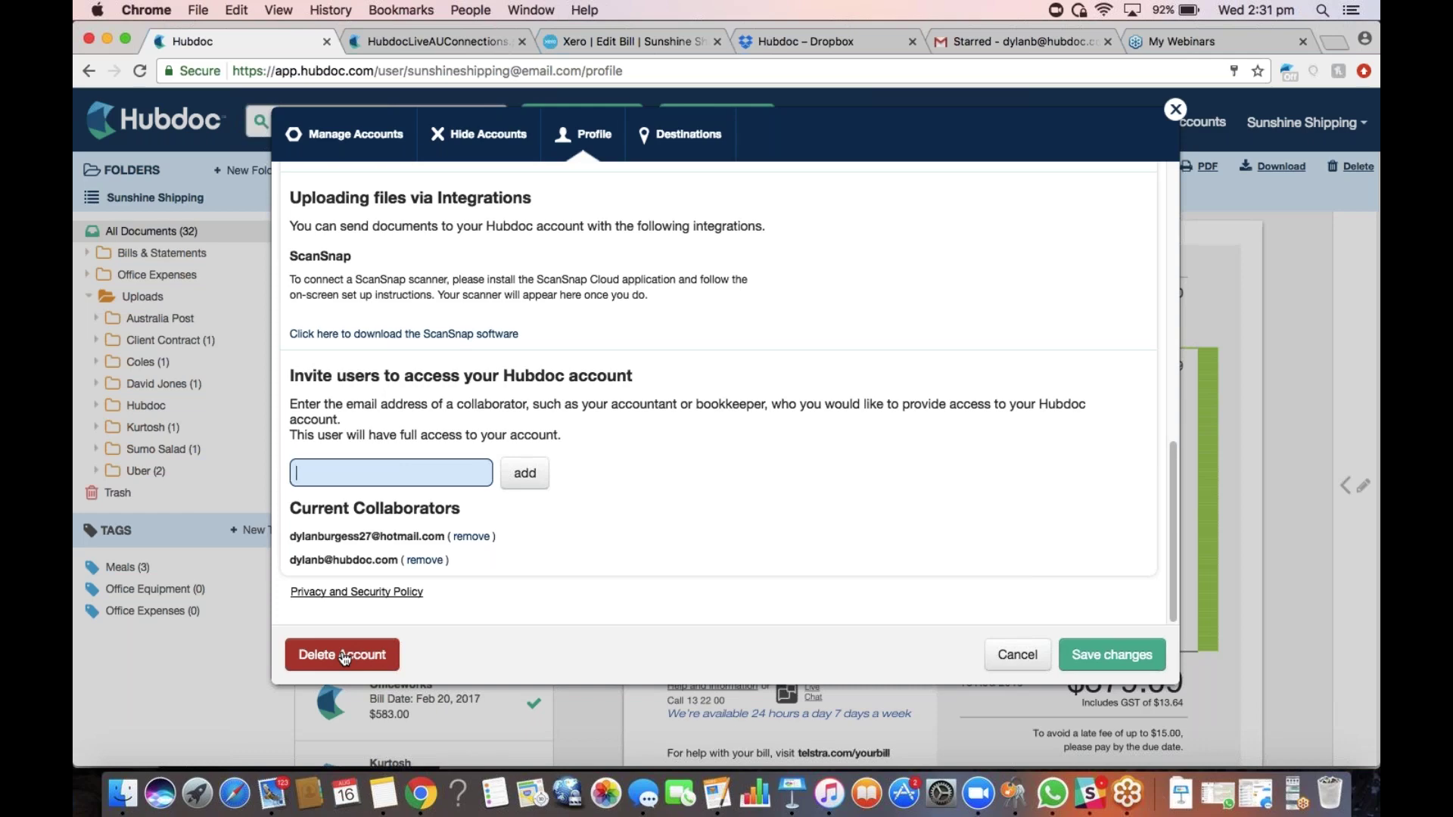
{"action": "left_click", "coordinate": [1175, 109]}
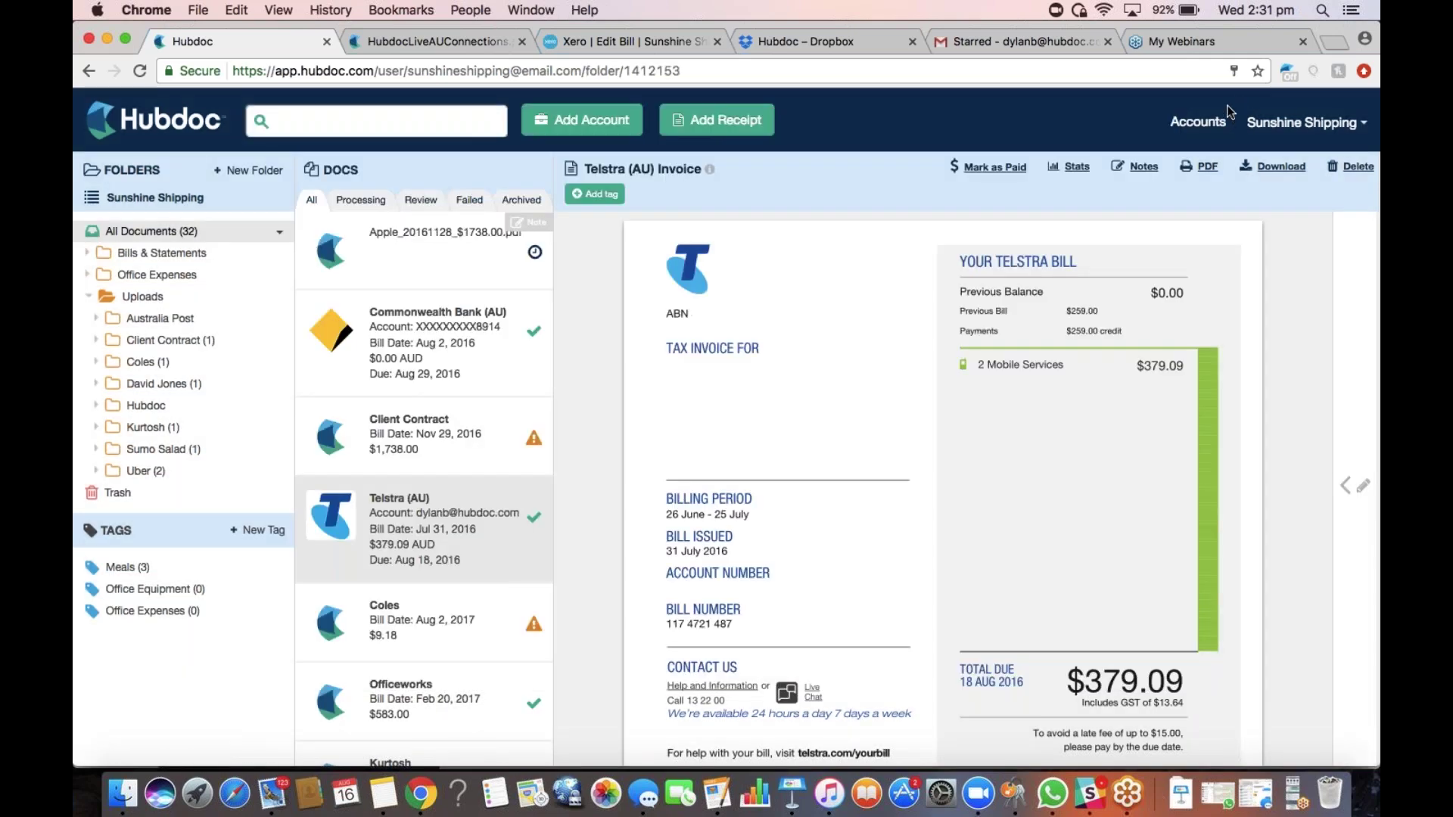
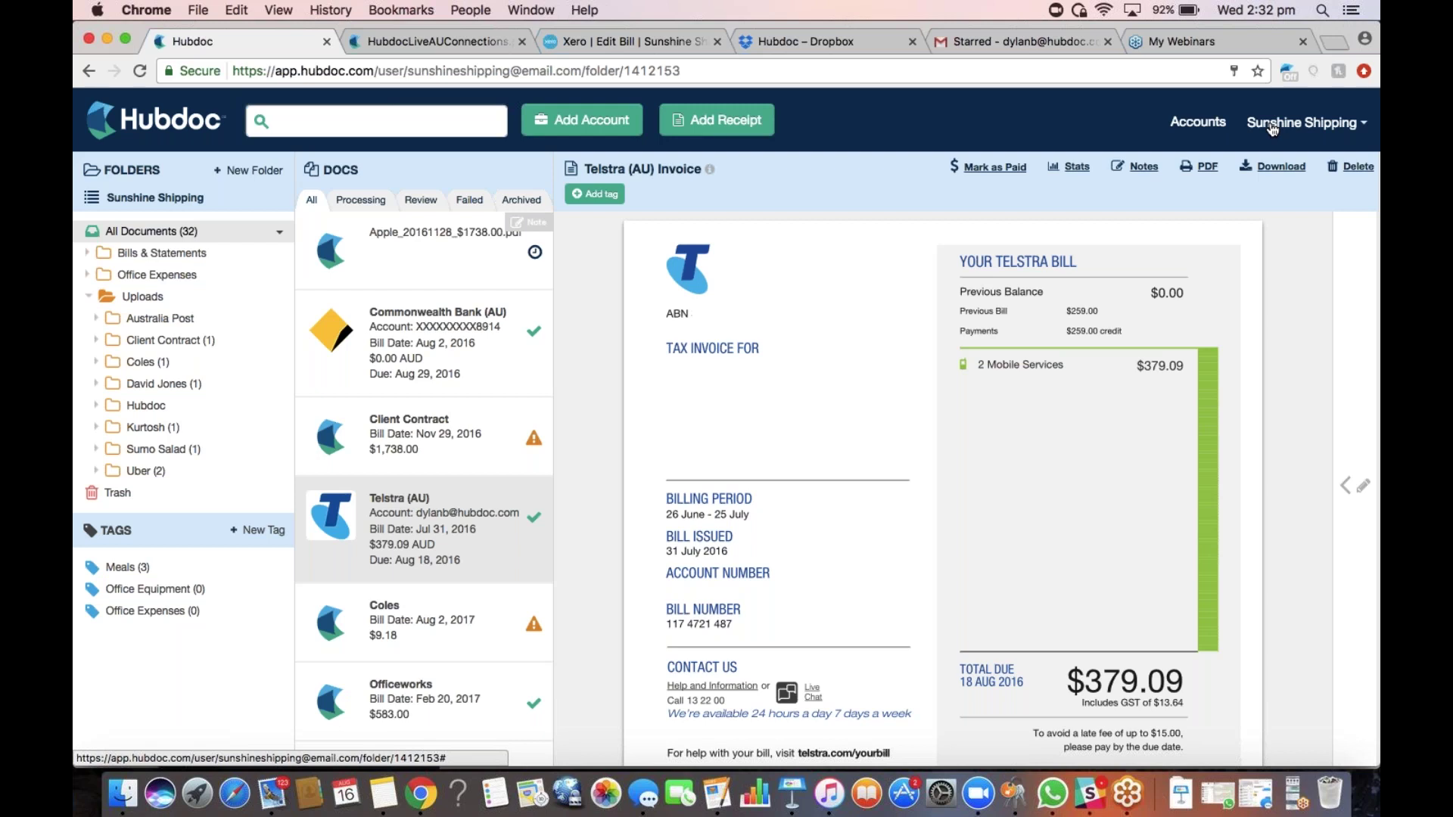
Open account management on the Manual Accounts list of vendors like 7-Eleven, Apple and Coles
{"action": "left_click", "coordinate": [1198, 123]}
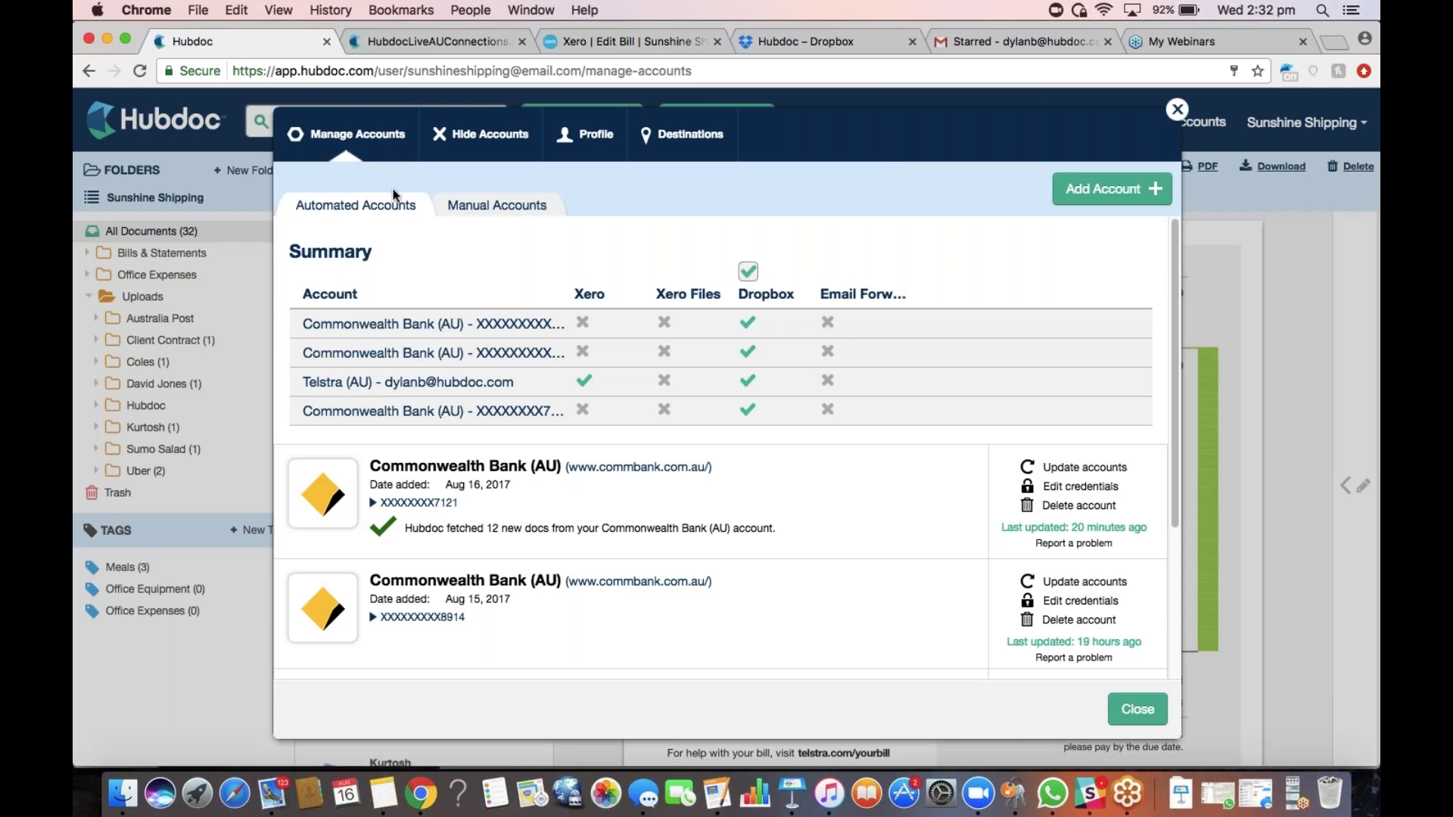
{"action": "left_click", "coordinate": [498, 213]}
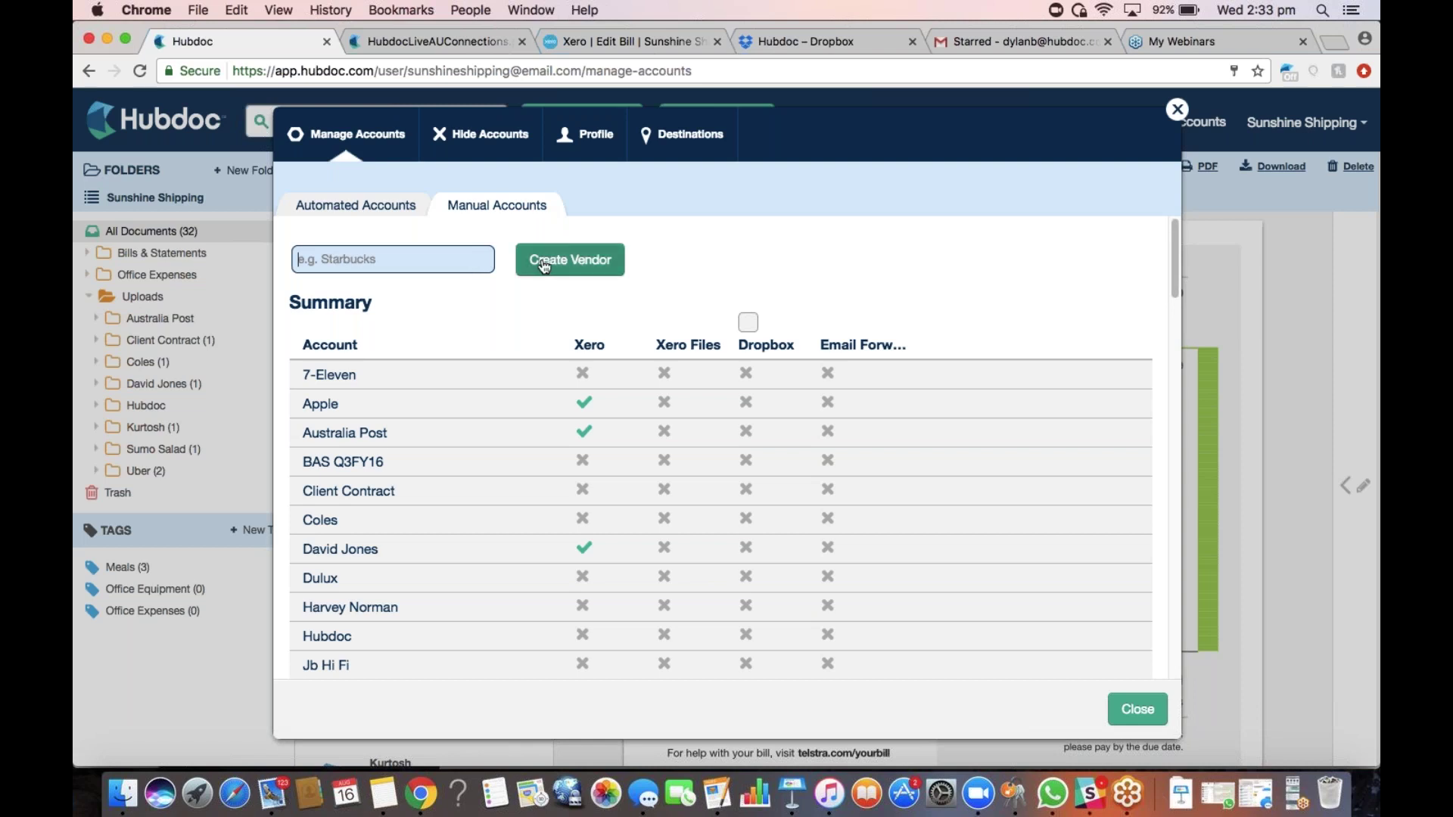
Open Coles' location picker, browse Uploads, Office Expenses and Bills & Statements, then cancel without choosing
{"action": "left_click", "coordinate": [318, 521]}
{"action": "scroll", "coordinate": [496, 379], "scroll_direction": "down", "scroll_amount": 2}
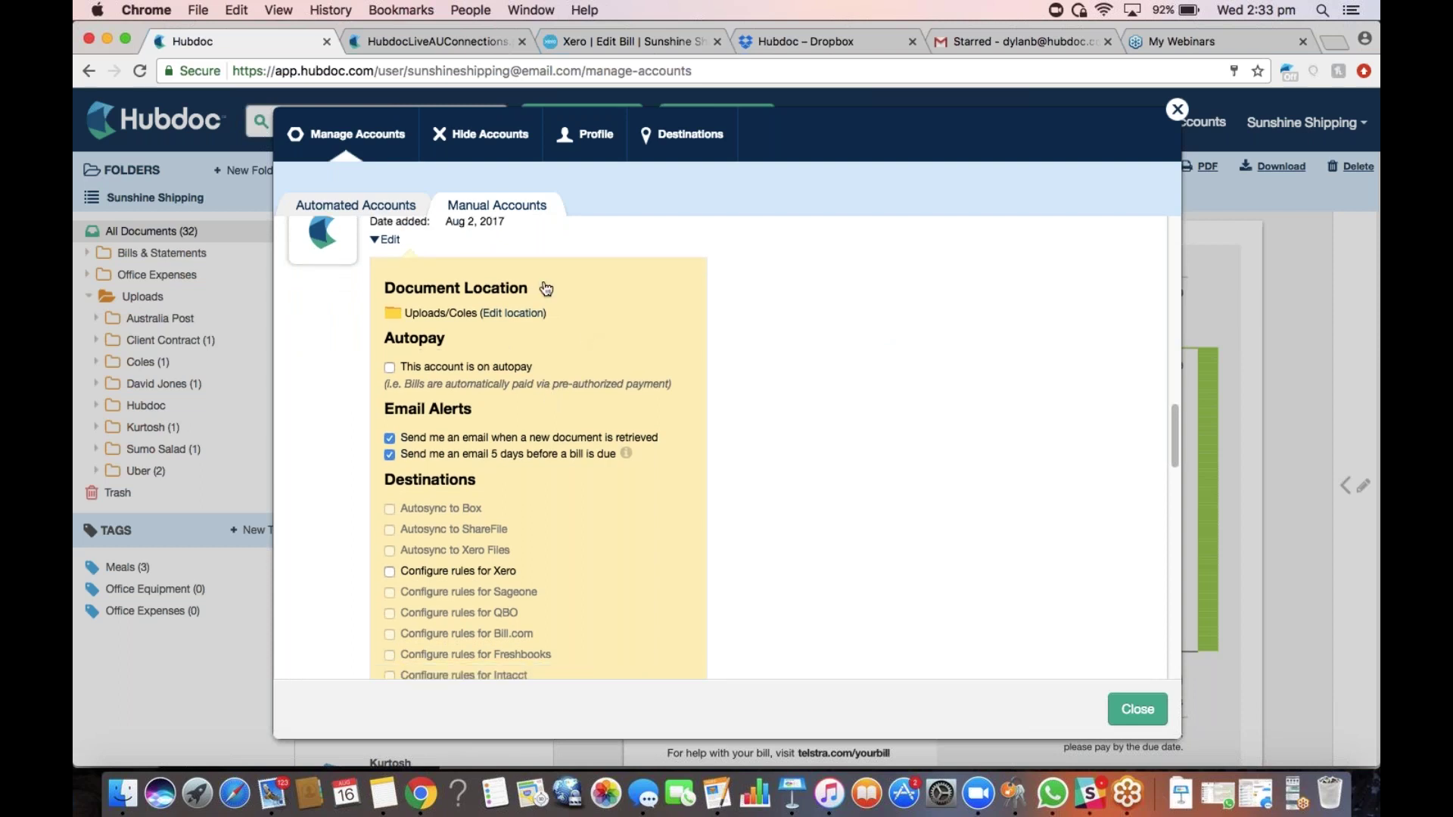
{"action": "left_click", "coordinate": [521, 316]}
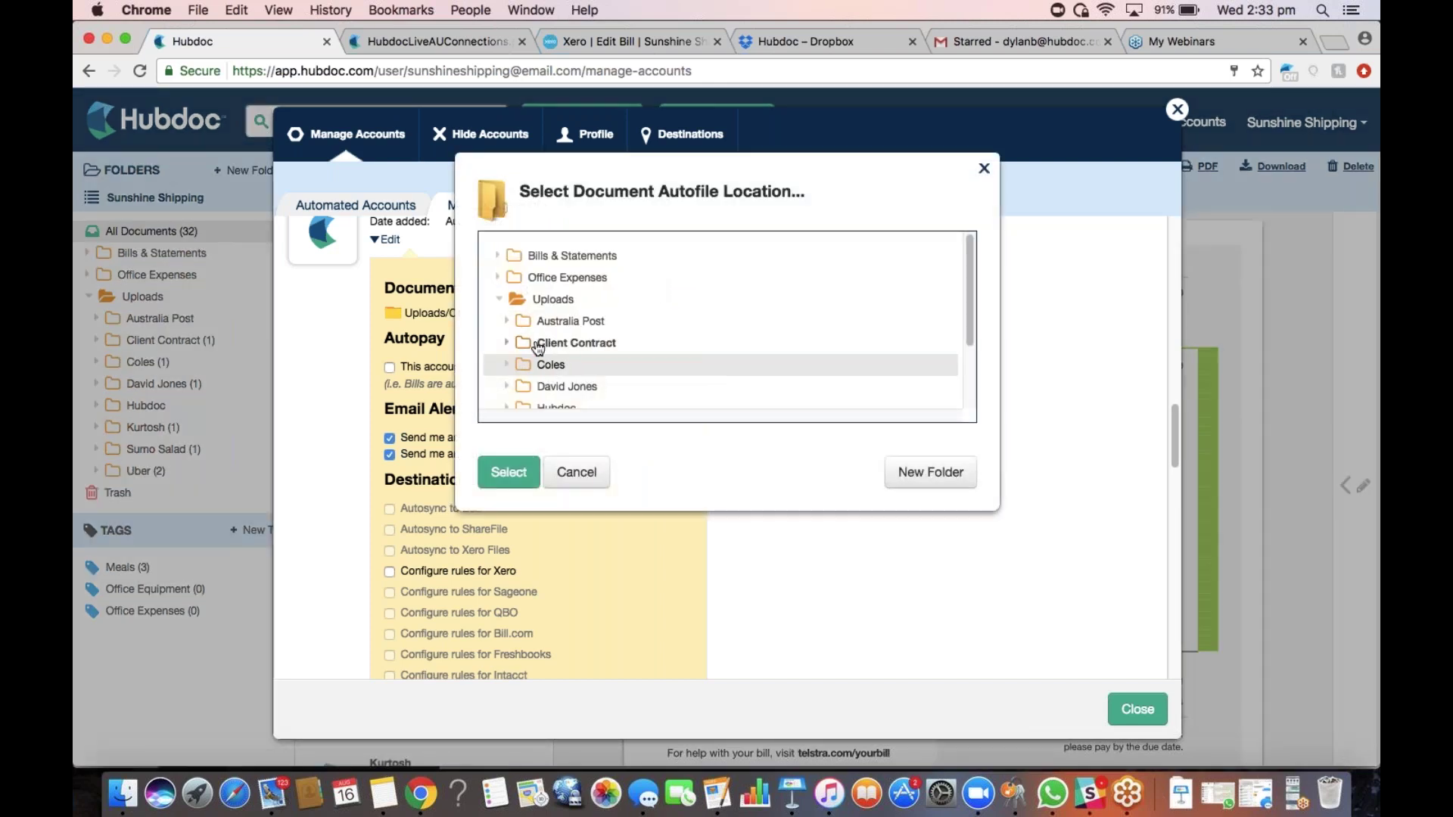
{"action": "left_click", "coordinate": [502, 300]}
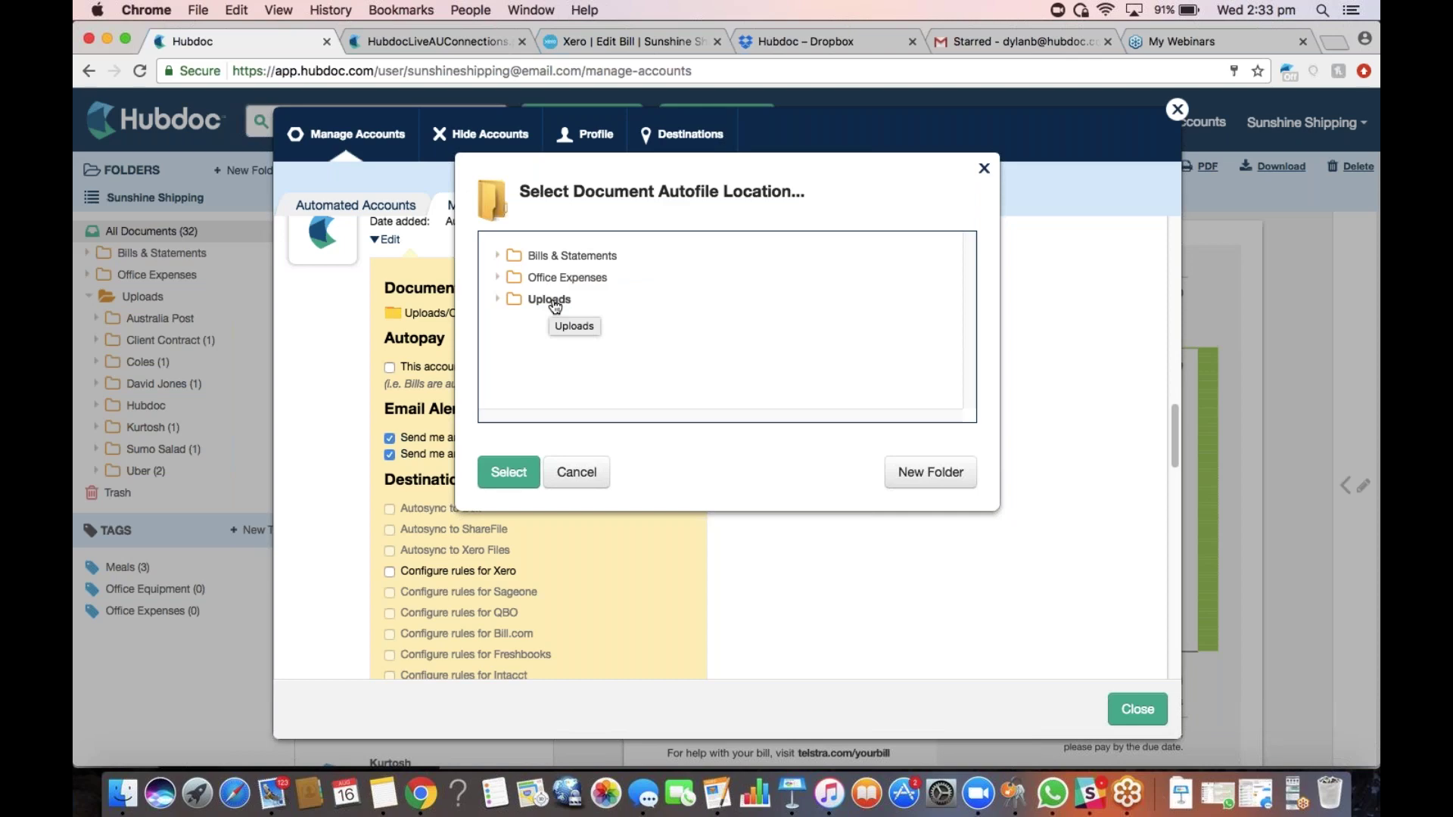
{"action": "left_click", "coordinate": [506, 280]}
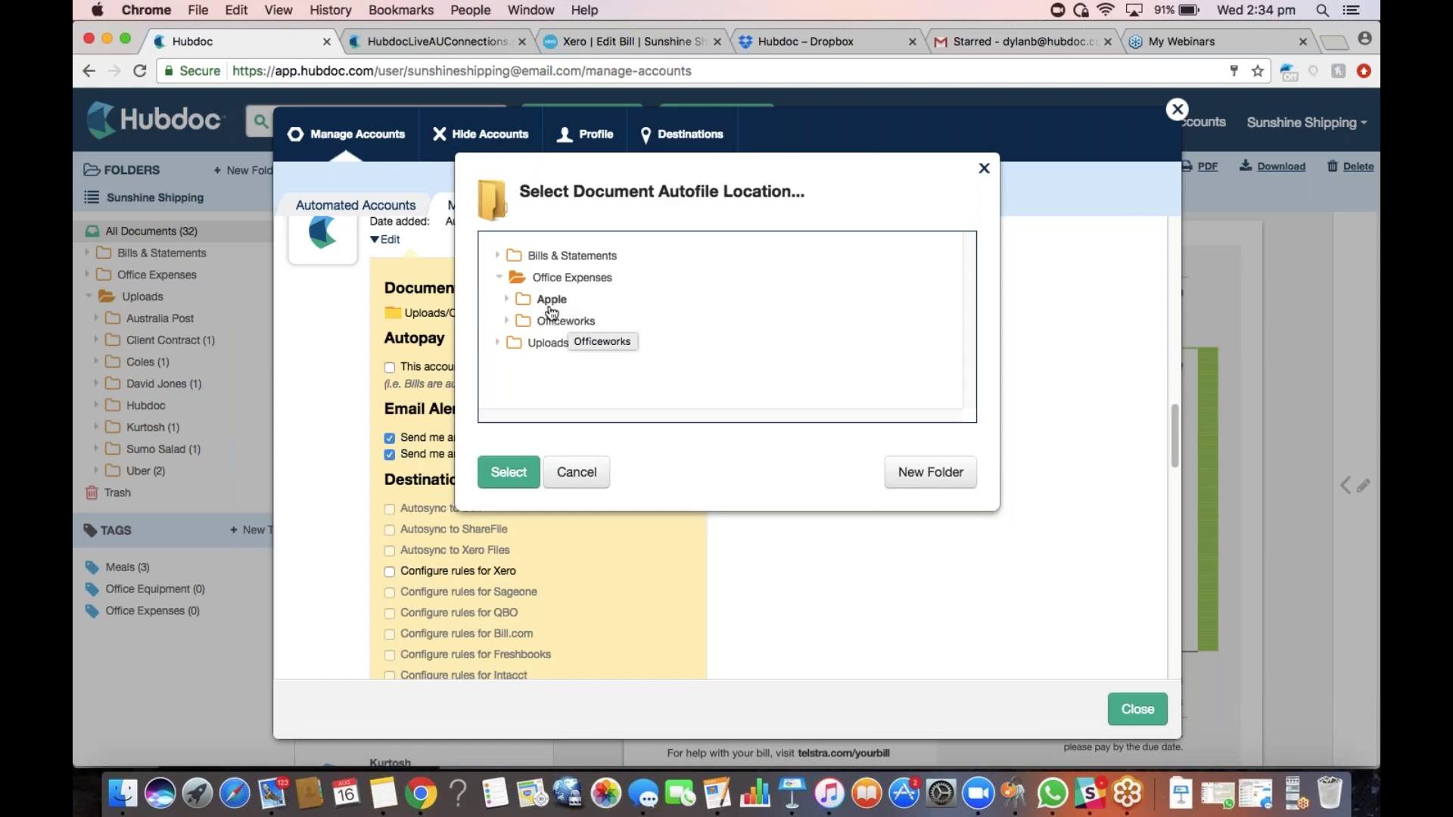
{"action": "left_click", "coordinate": [500, 278]}
{"action": "left_click", "coordinate": [500, 257]}
{"action": "left_click", "coordinate": [499, 258]}
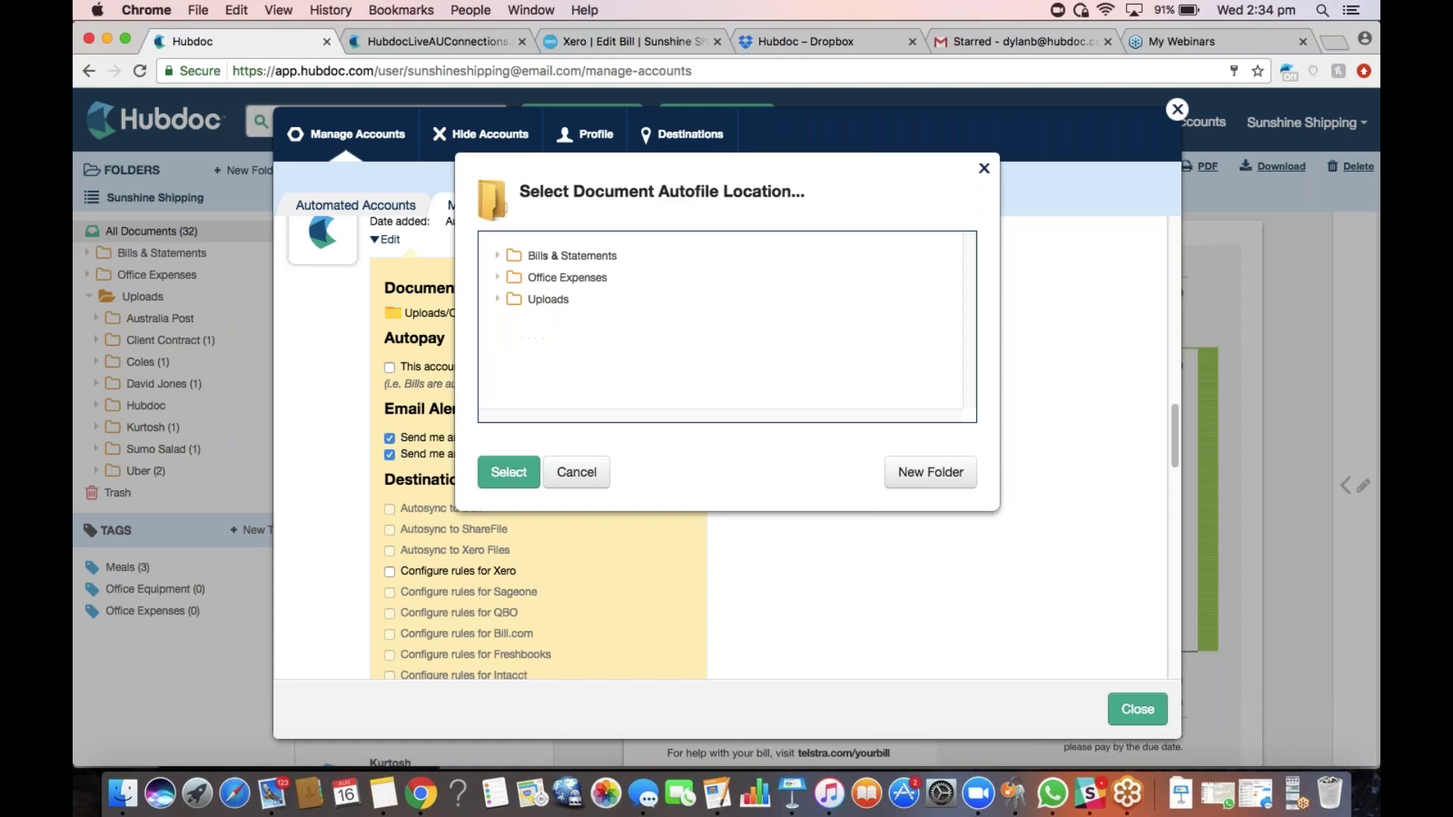
{"action": "left_click", "coordinate": [984, 168]}
Reopen Coles' location picker, browse Office Expenses and Uploads, cancel it, and close Manage Accounts
{"action": "scroll", "coordinate": [465, 415], "scroll_direction": "up", "scroll_amount": 3}
{"action": "scroll", "coordinate": [465, 414], "scroll_direction": "down", "scroll_amount": 3}
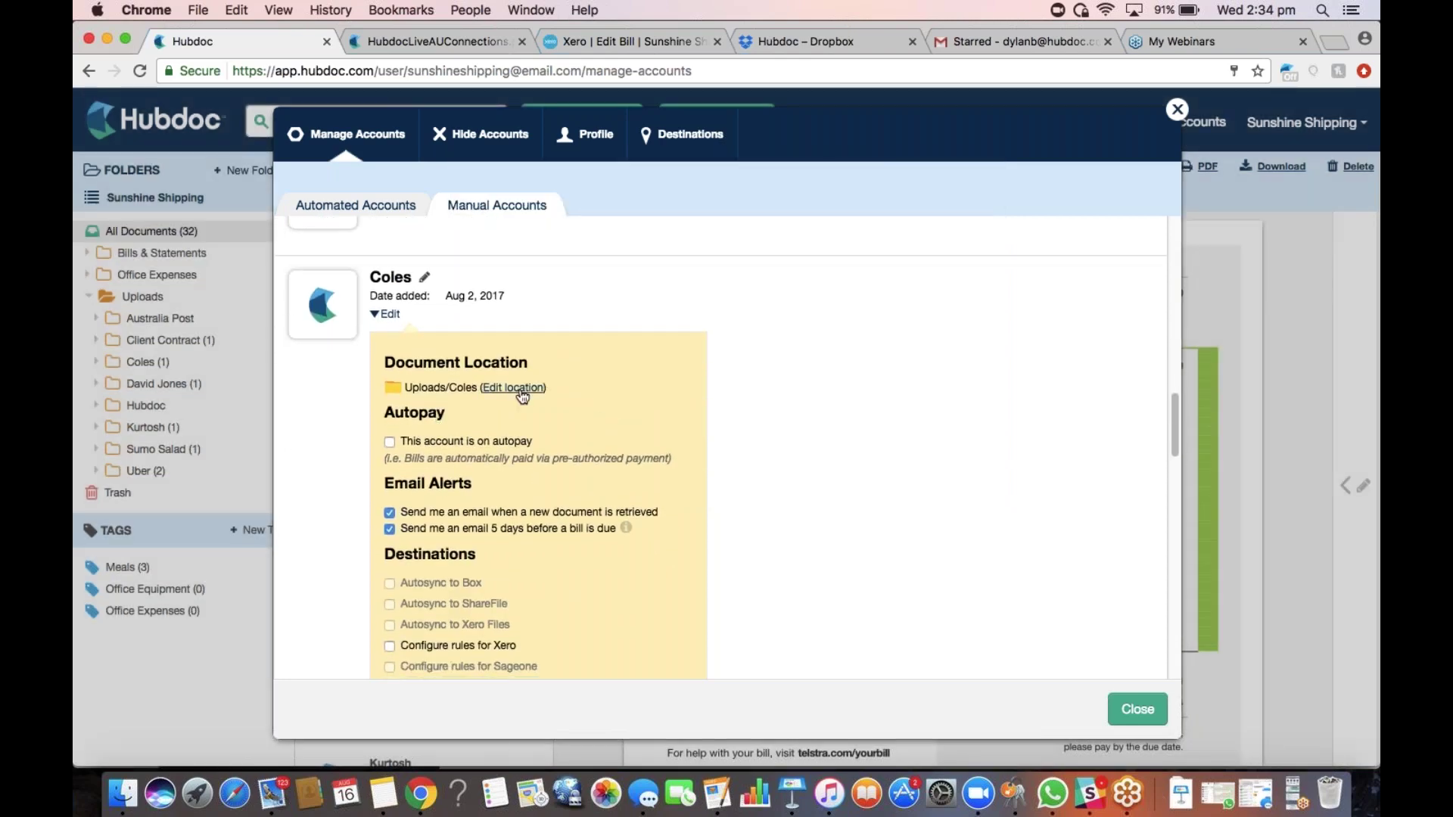
{"action": "left_click", "coordinate": [529, 387]}
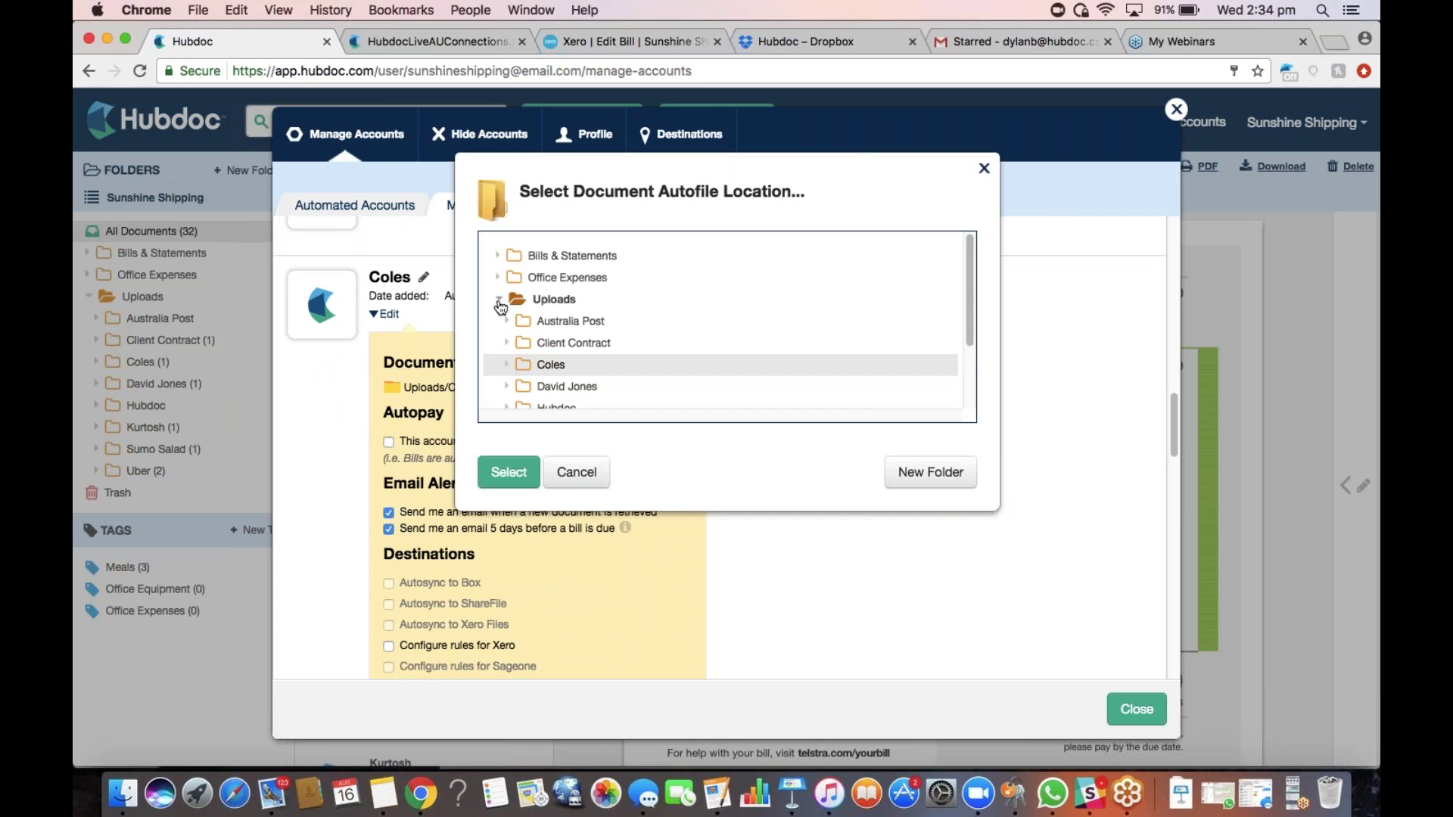
{"action": "left_click", "coordinate": [498, 299]}
{"action": "left_click", "coordinate": [501, 278]}
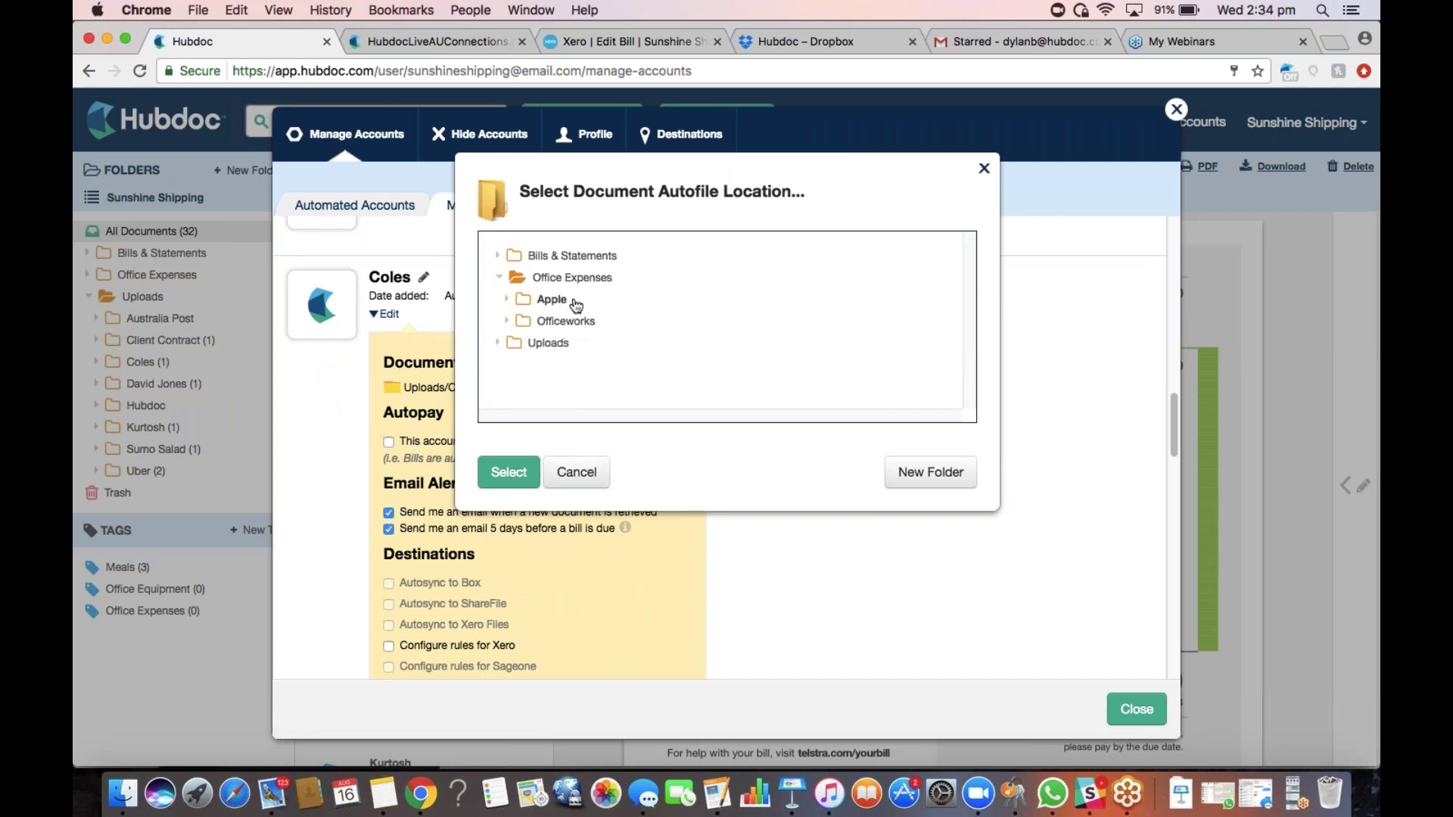
{"action": "left_click", "coordinate": [496, 344]}
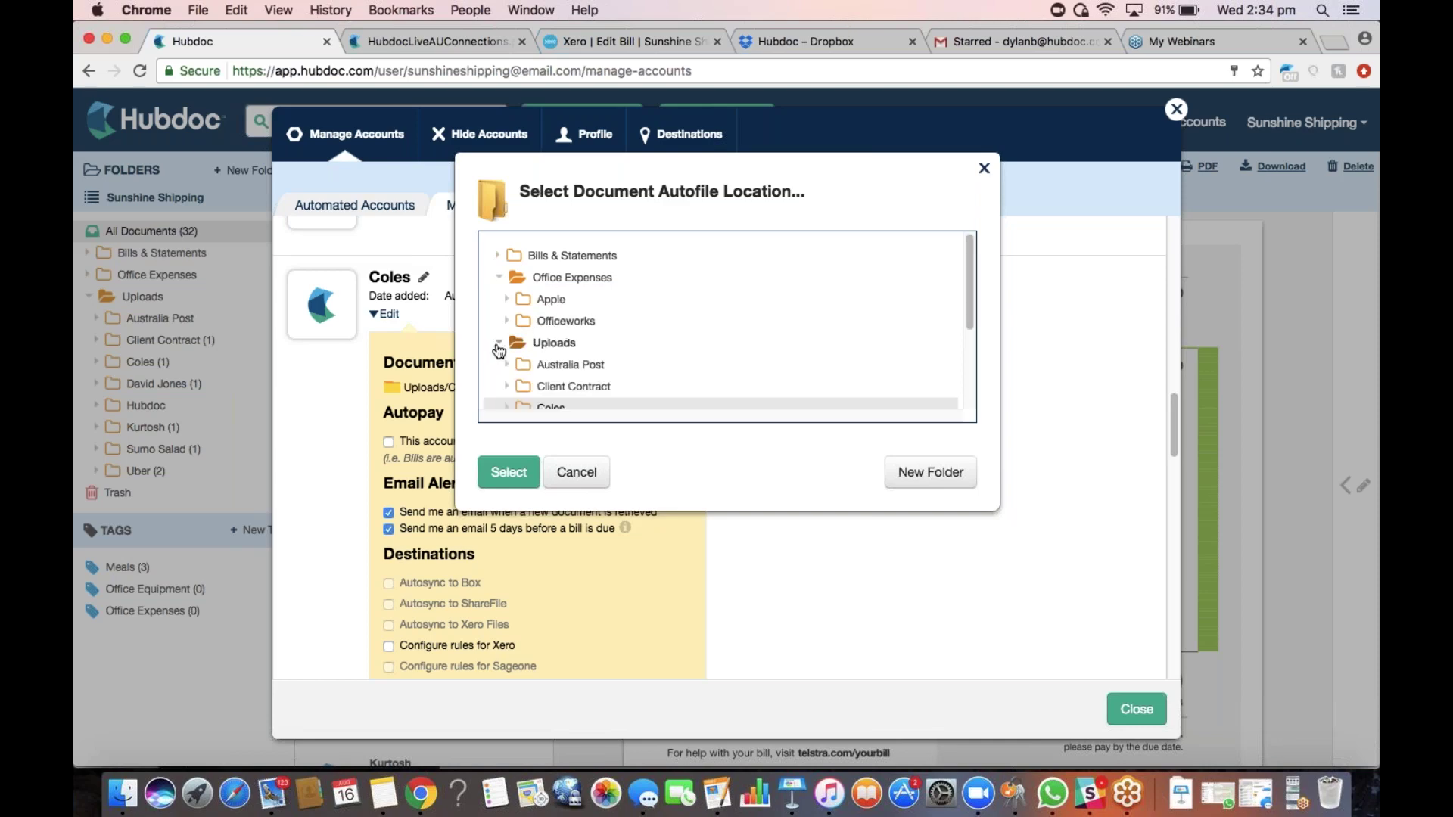
{"action": "left_click", "coordinate": [499, 343]}
{"action": "left_click", "coordinate": [499, 277]}
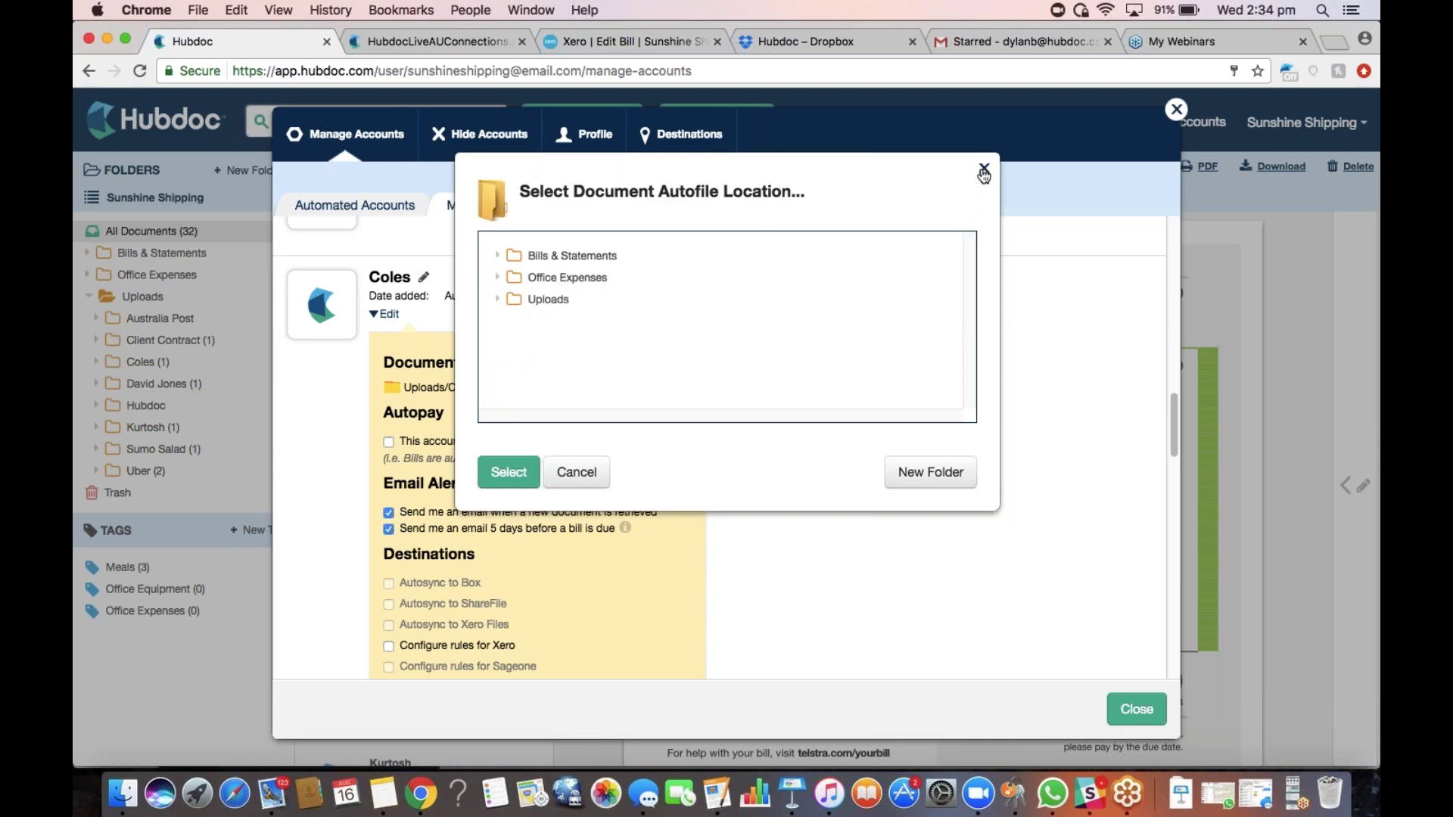
{"action": "left_click", "coordinate": [983, 168]}
{"action": "left_click", "coordinate": [1177, 110]}
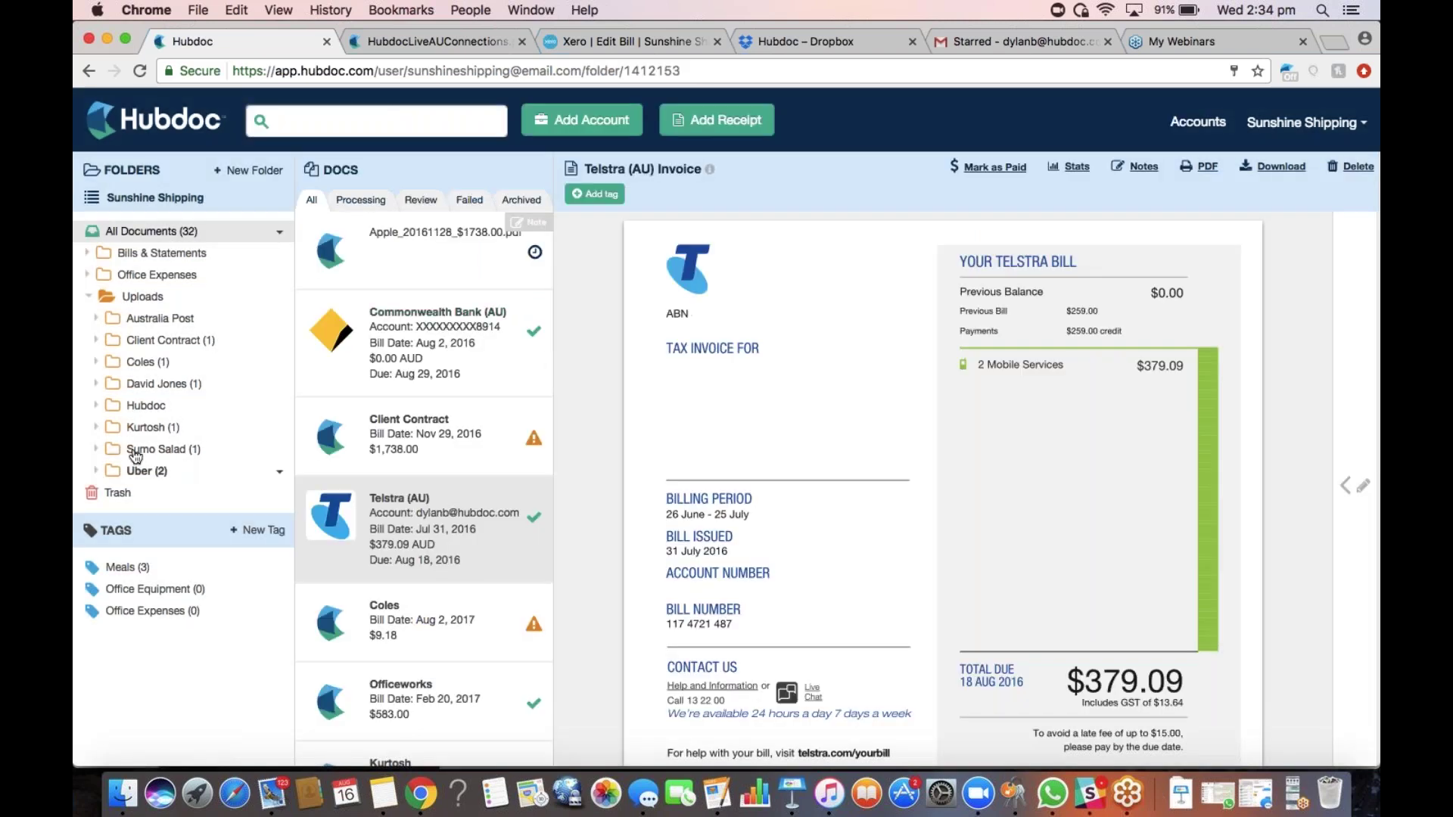
Drag the Coles folder into Office Expenses, confirm it sits there, and begin adding an account
{"action": "left_click_drag", "start_coordinate": [160, 367], "coordinate": [176, 277]}
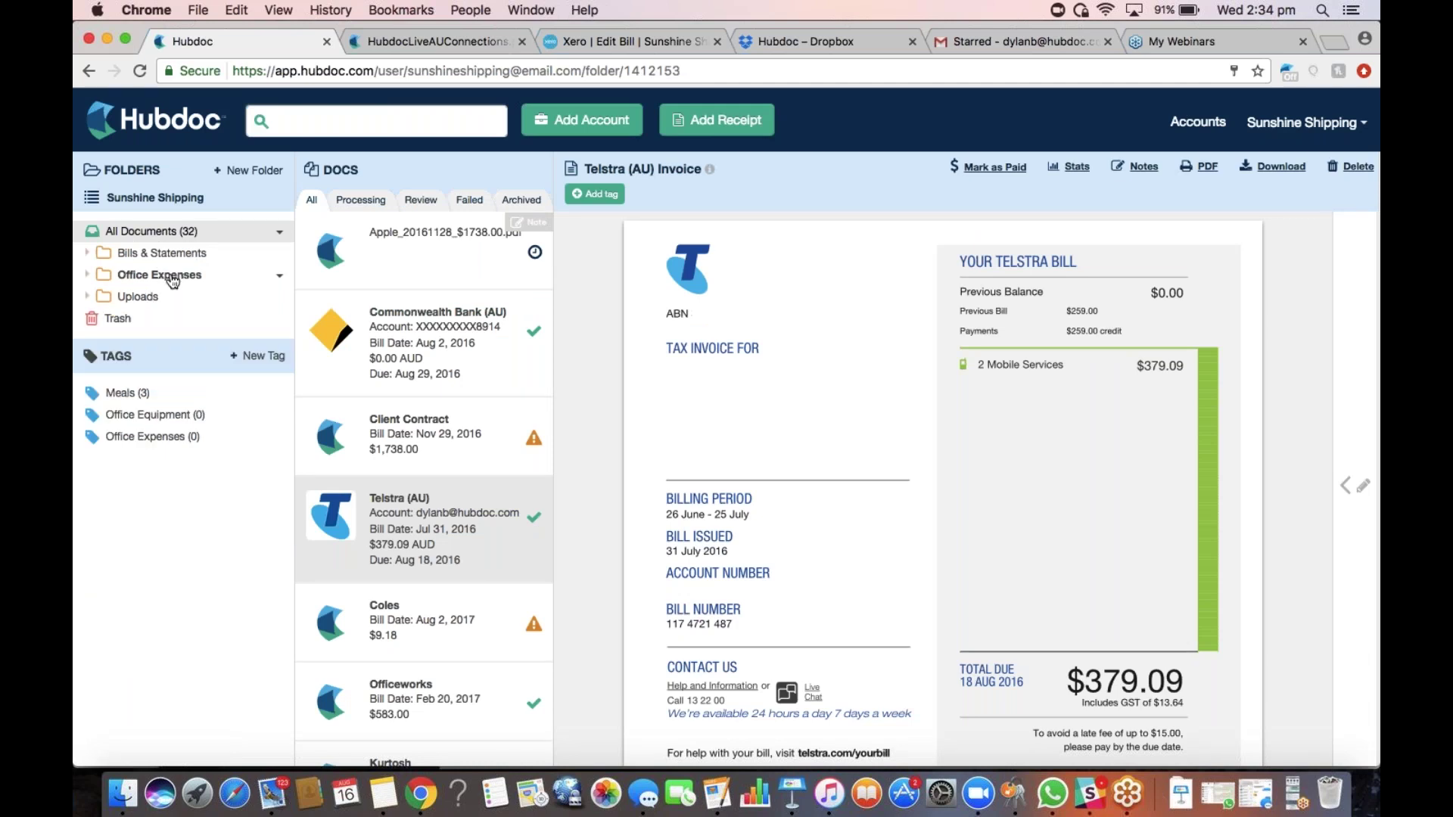
{"action": "left_click", "coordinate": [88, 299]}
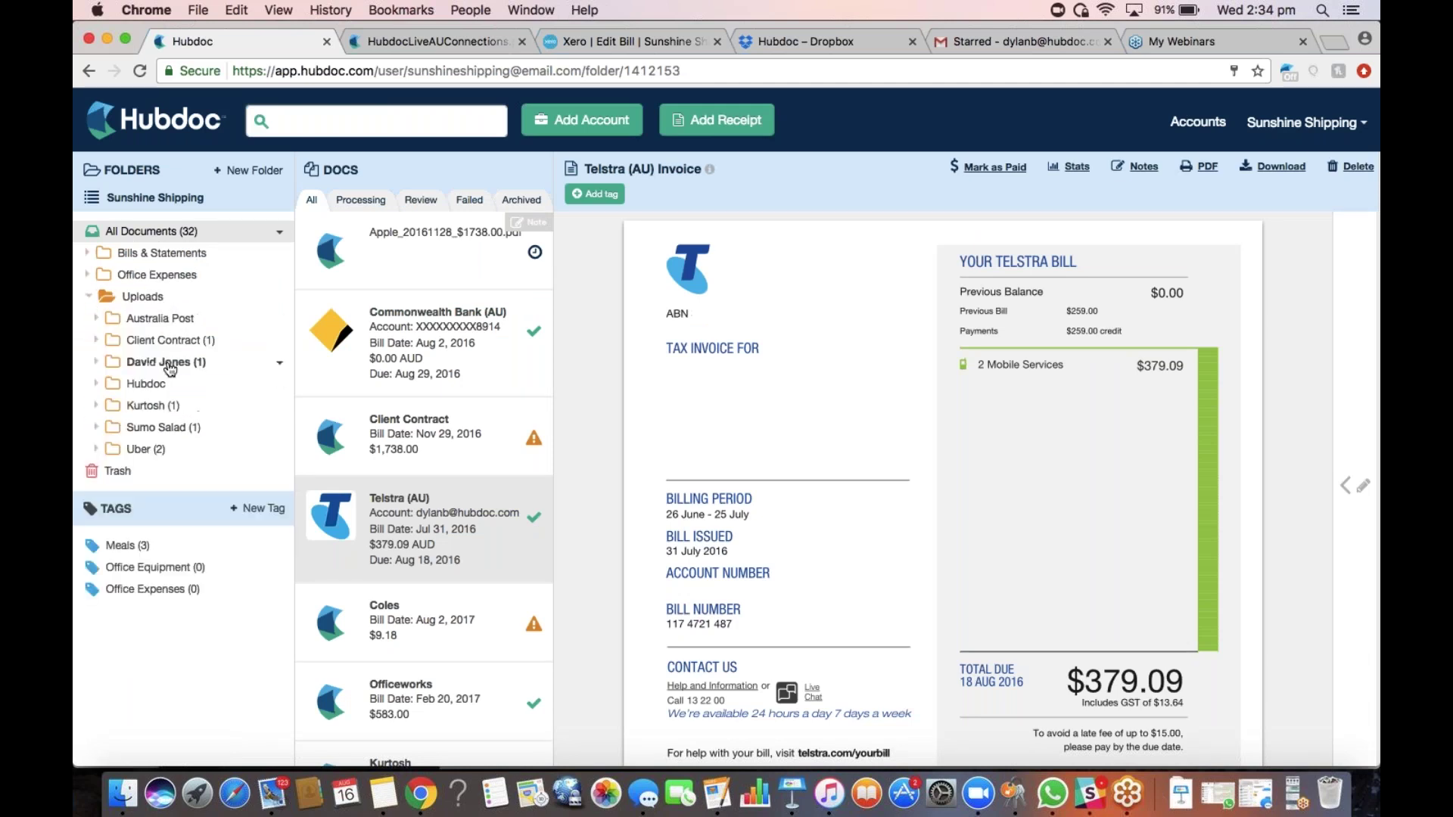
{"action": "left_click", "coordinate": [88, 296]}
{"action": "left_click", "coordinate": [102, 275]}
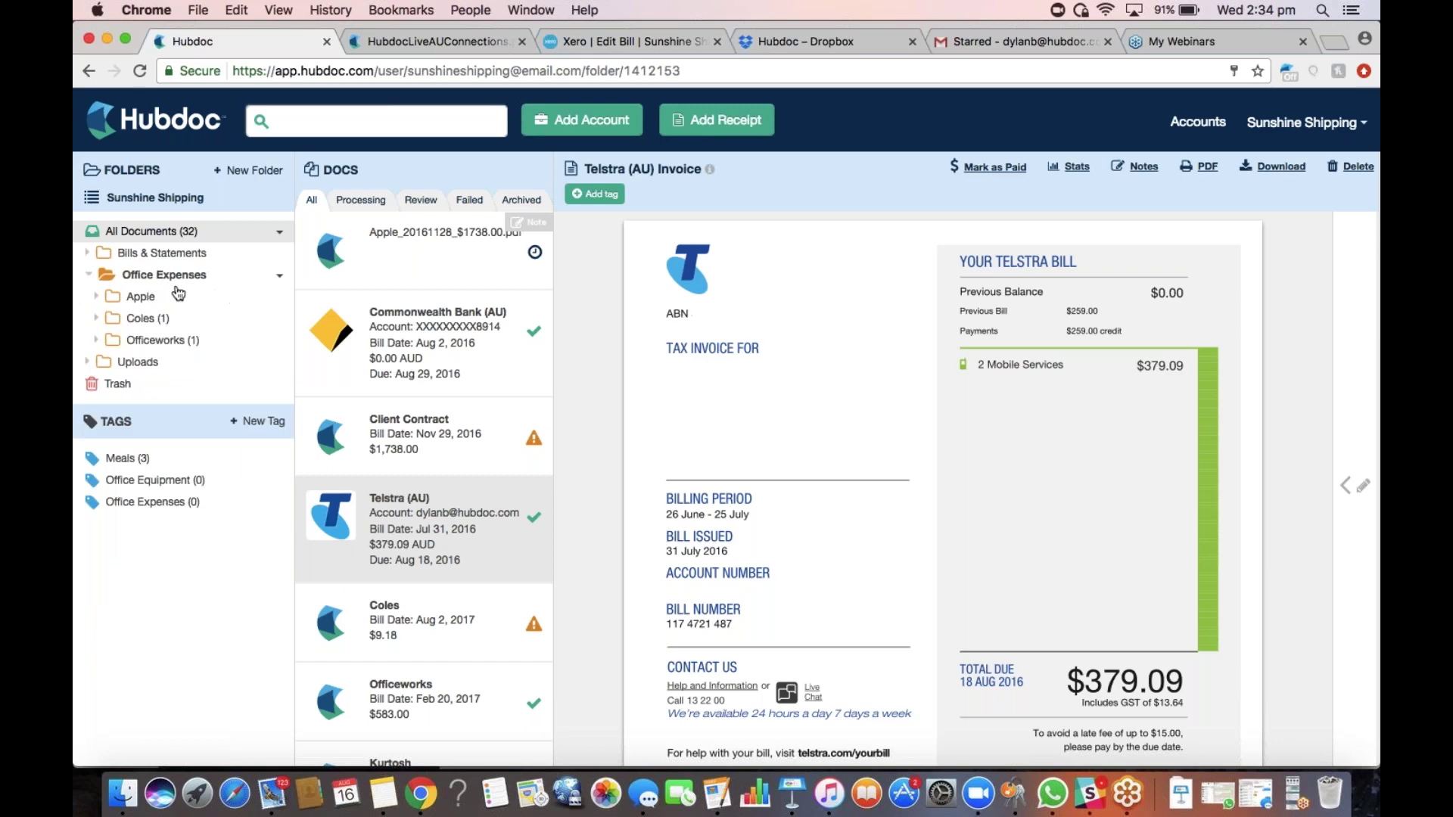
{"action": "left_click", "coordinate": [605, 133]}
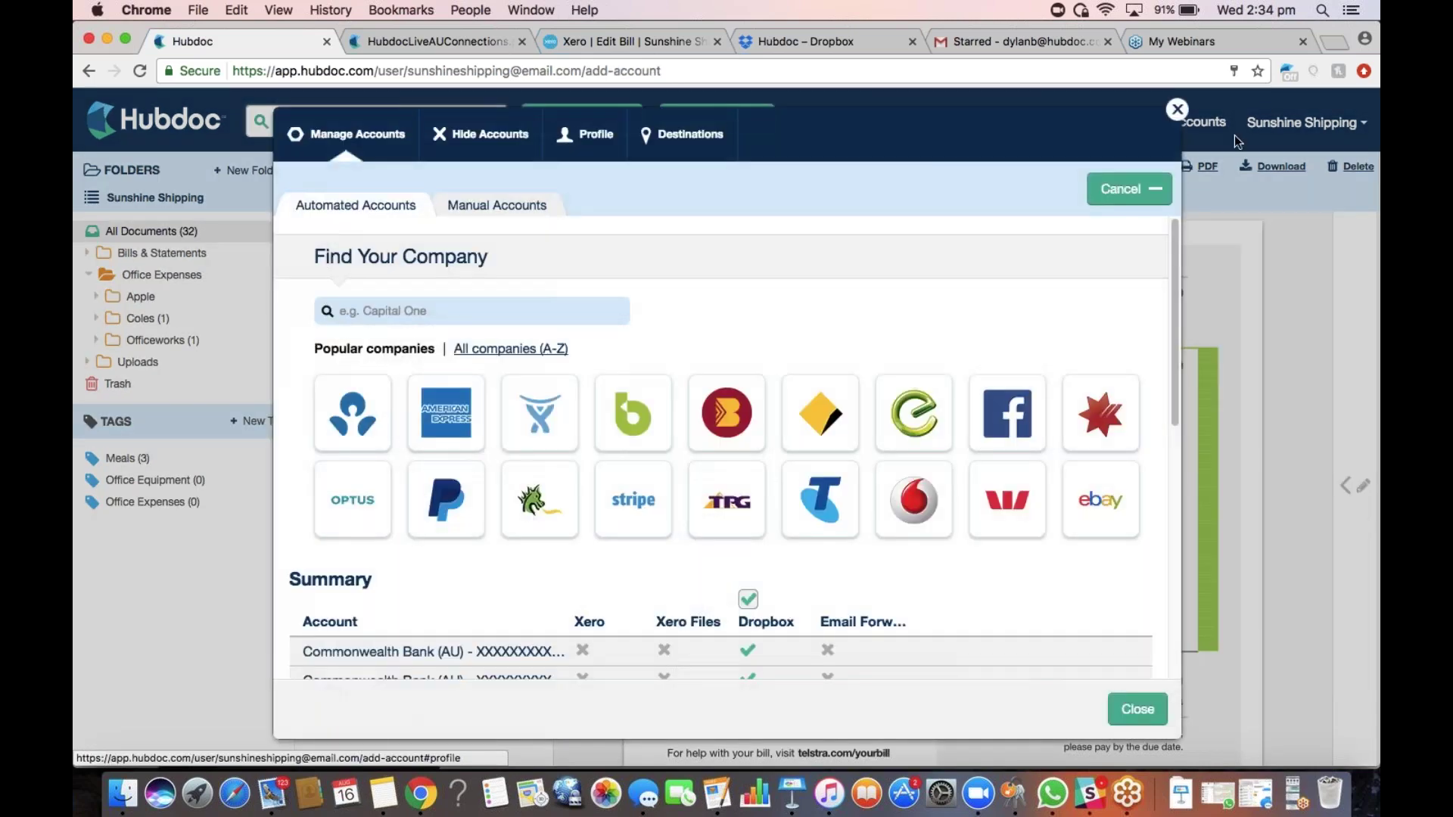
Set the Coles manual account's document location to Office Expenses/Coles
{"action": "left_click", "coordinate": [1178, 109]}
{"action": "left_click", "coordinate": [1205, 122]}
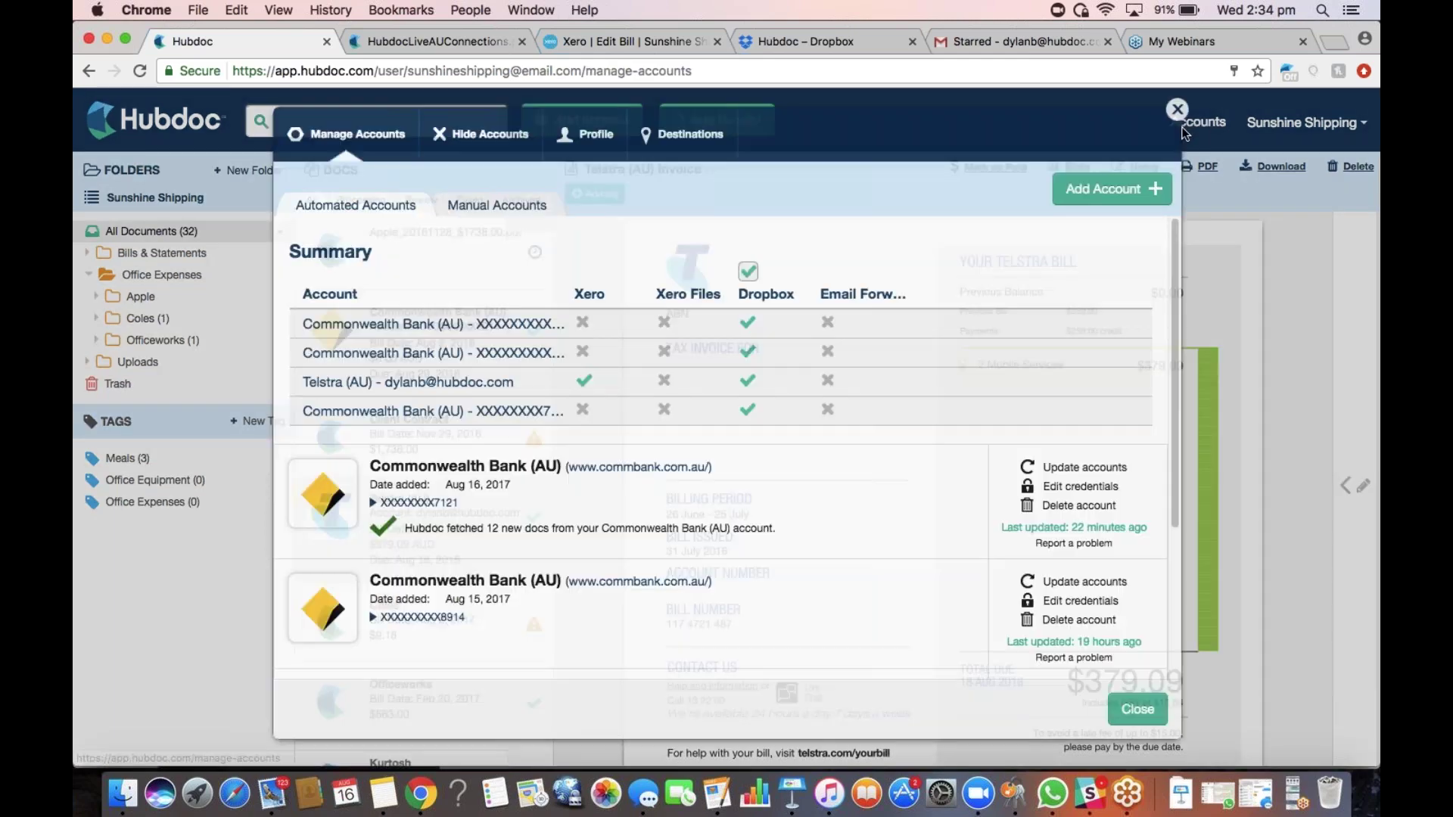
{"action": "left_click", "coordinate": [500, 207]}
{"action": "left_click", "coordinate": [412, 520]}
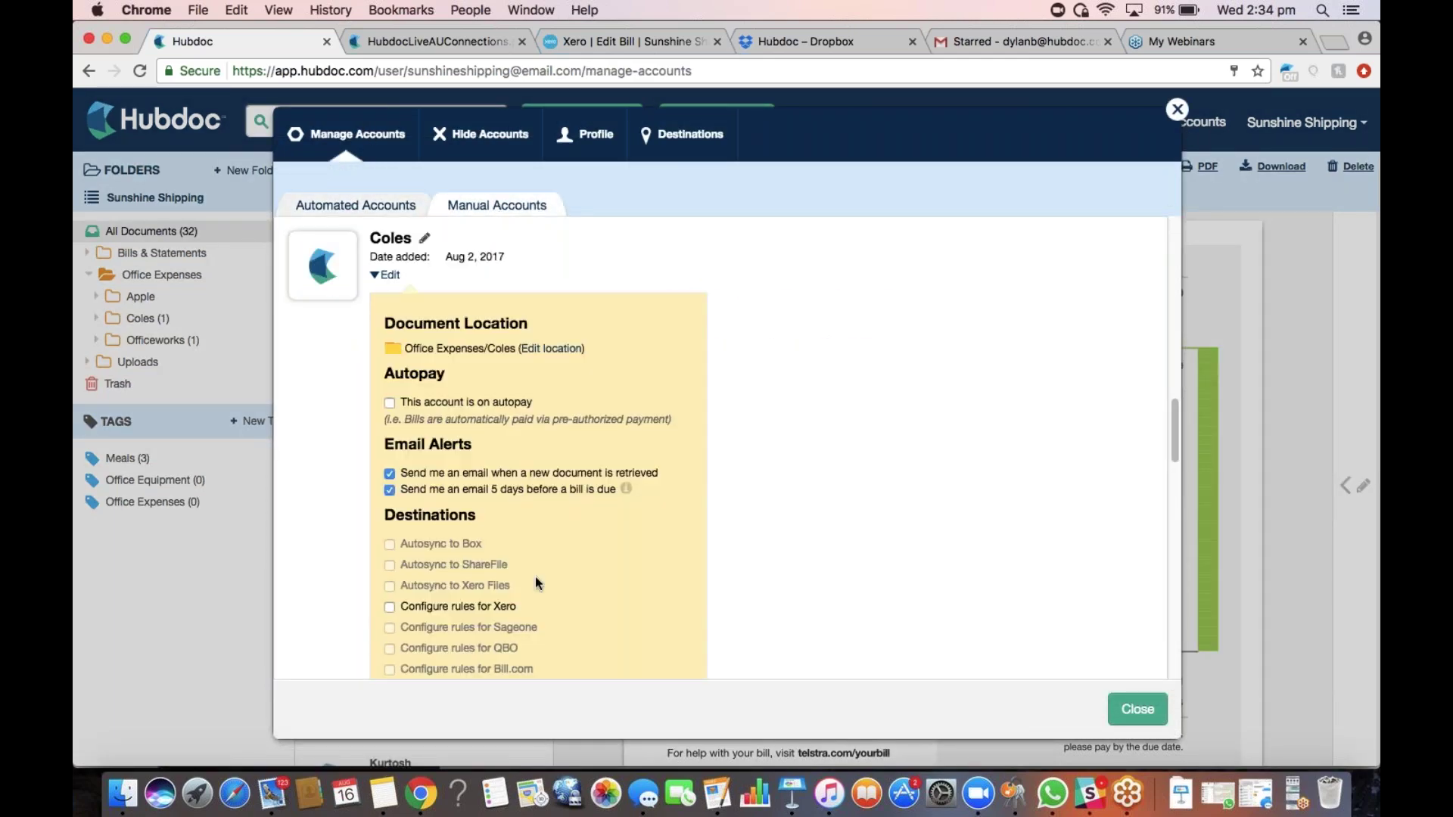
{"action": "left_click", "coordinate": [551, 349]}
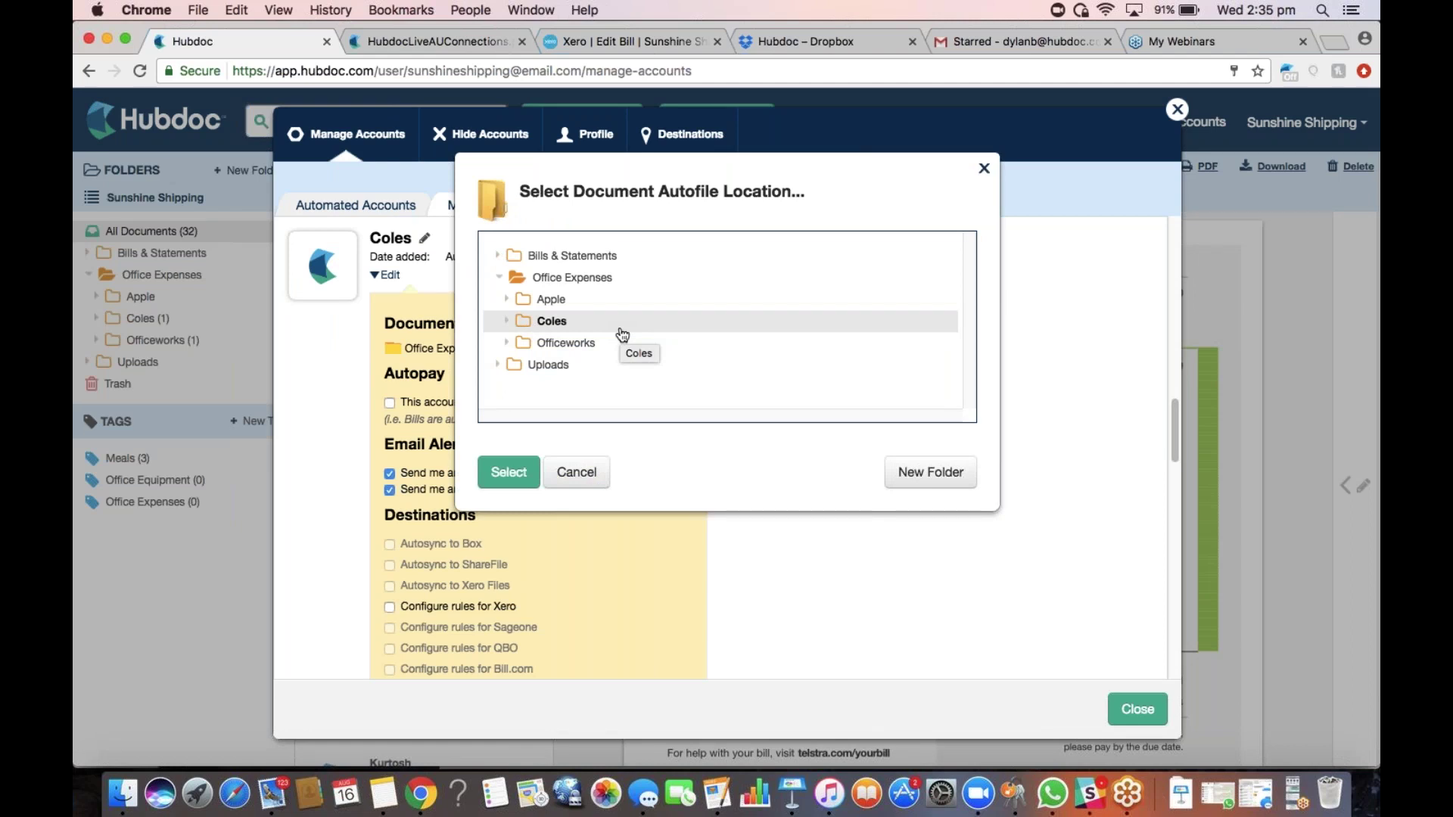
{"action": "double_click", "coordinate": [622, 334]}
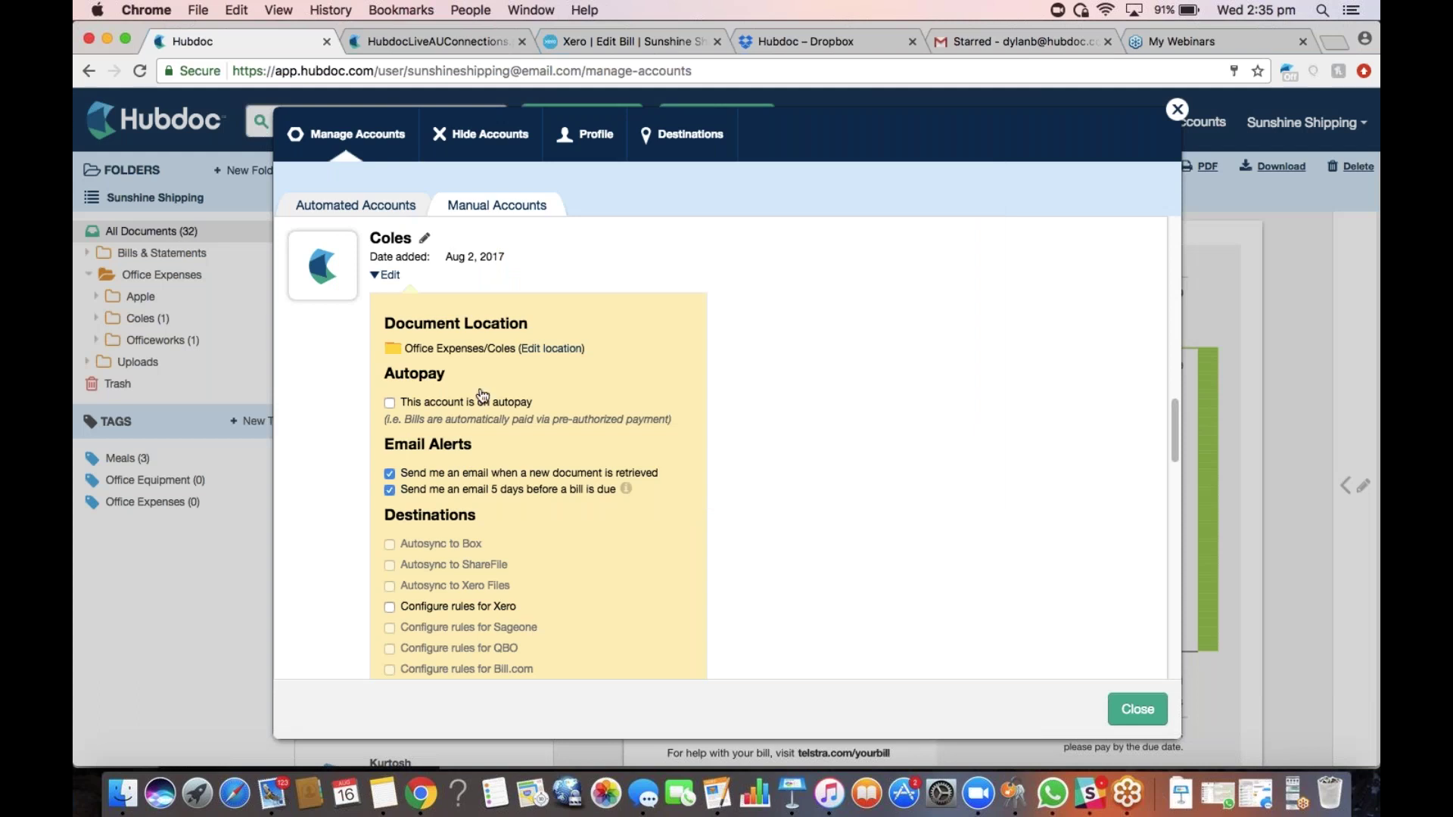
{"action": "scroll", "coordinate": [483, 395], "scroll_direction": "down", "scroll_amount": 3}
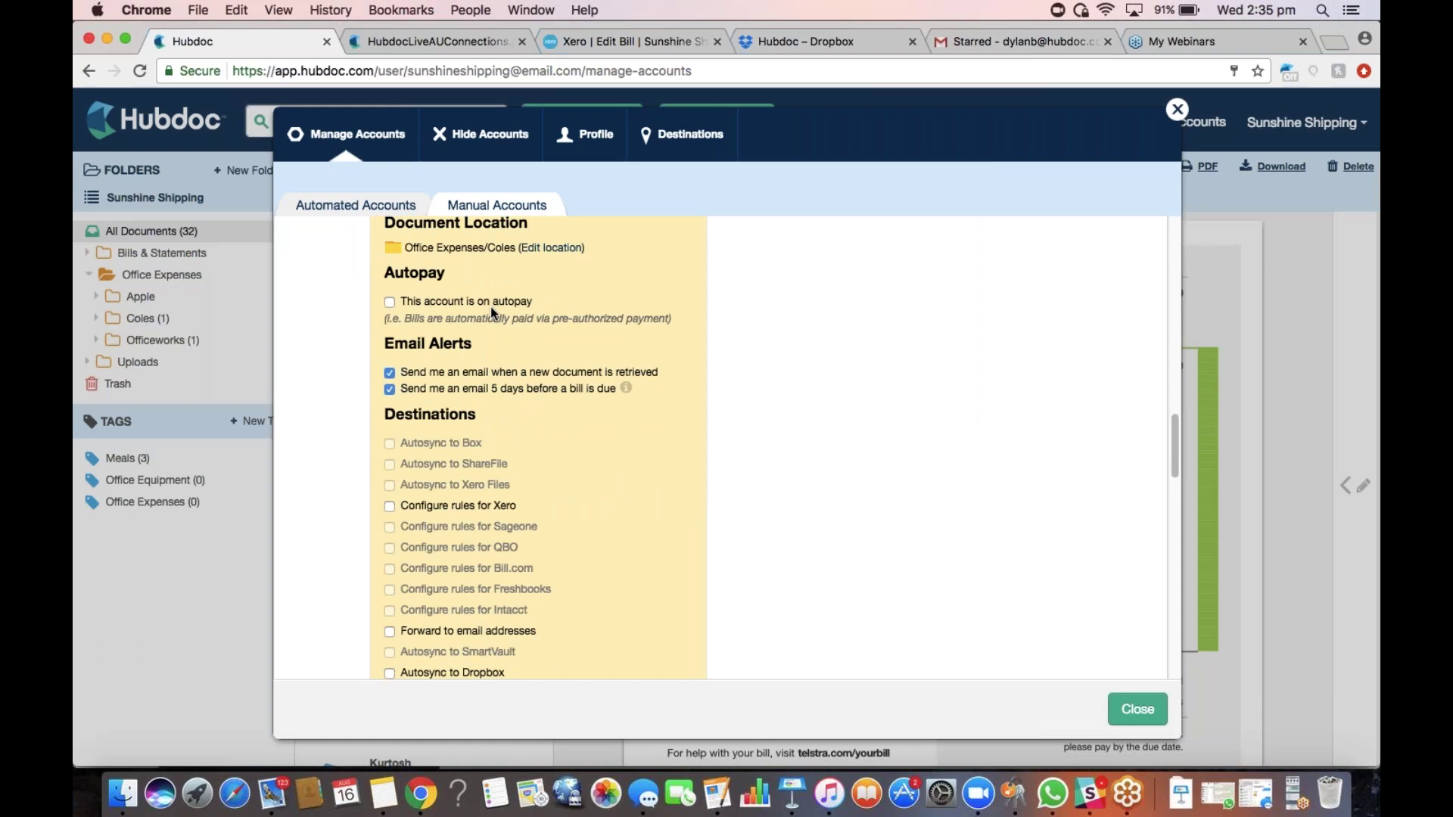
{"action": "scroll", "coordinate": [489, 363], "scroll_direction": "down", "scroll_amount": 3}
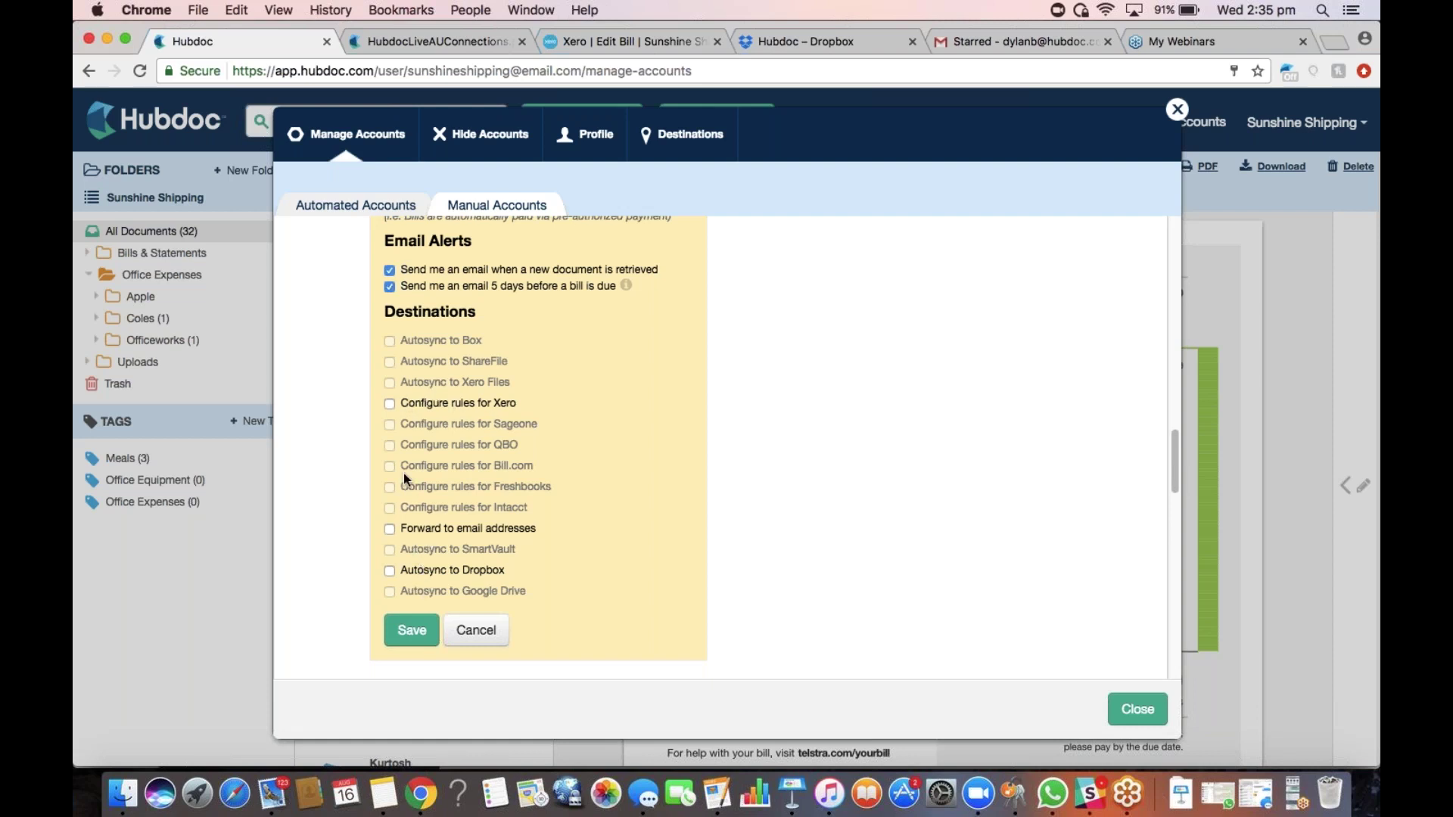
Enable Xero rules for Coles with Draft status and account code 420 - Entertainment
{"action": "left_click", "coordinate": [391, 406]}
{"action": "scroll", "coordinate": [420, 441], "scroll_direction": "up", "scroll_amount": 3}
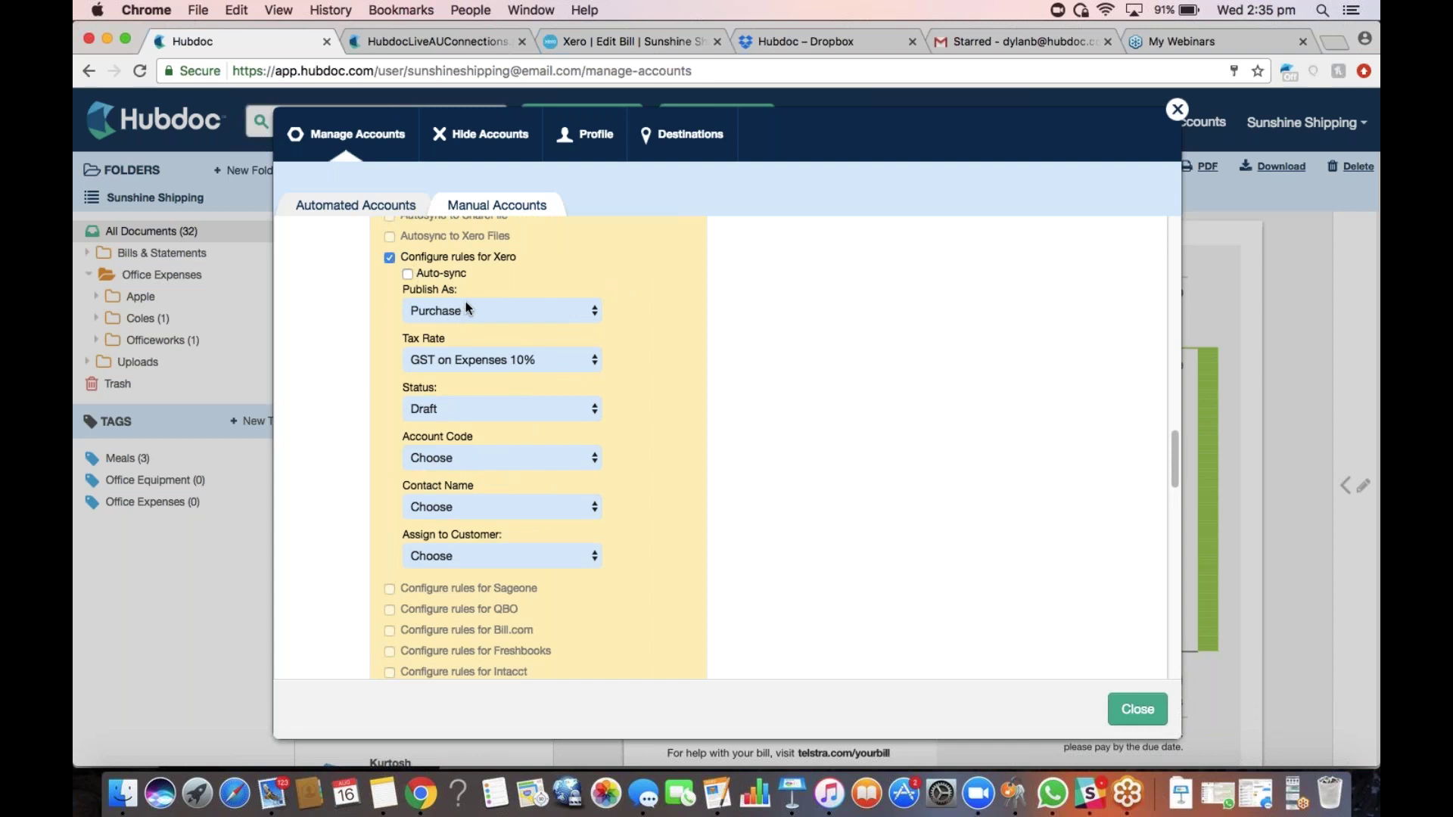
{"action": "scroll", "coordinate": [474, 324], "scroll_direction": "up", "scroll_amount": 1}
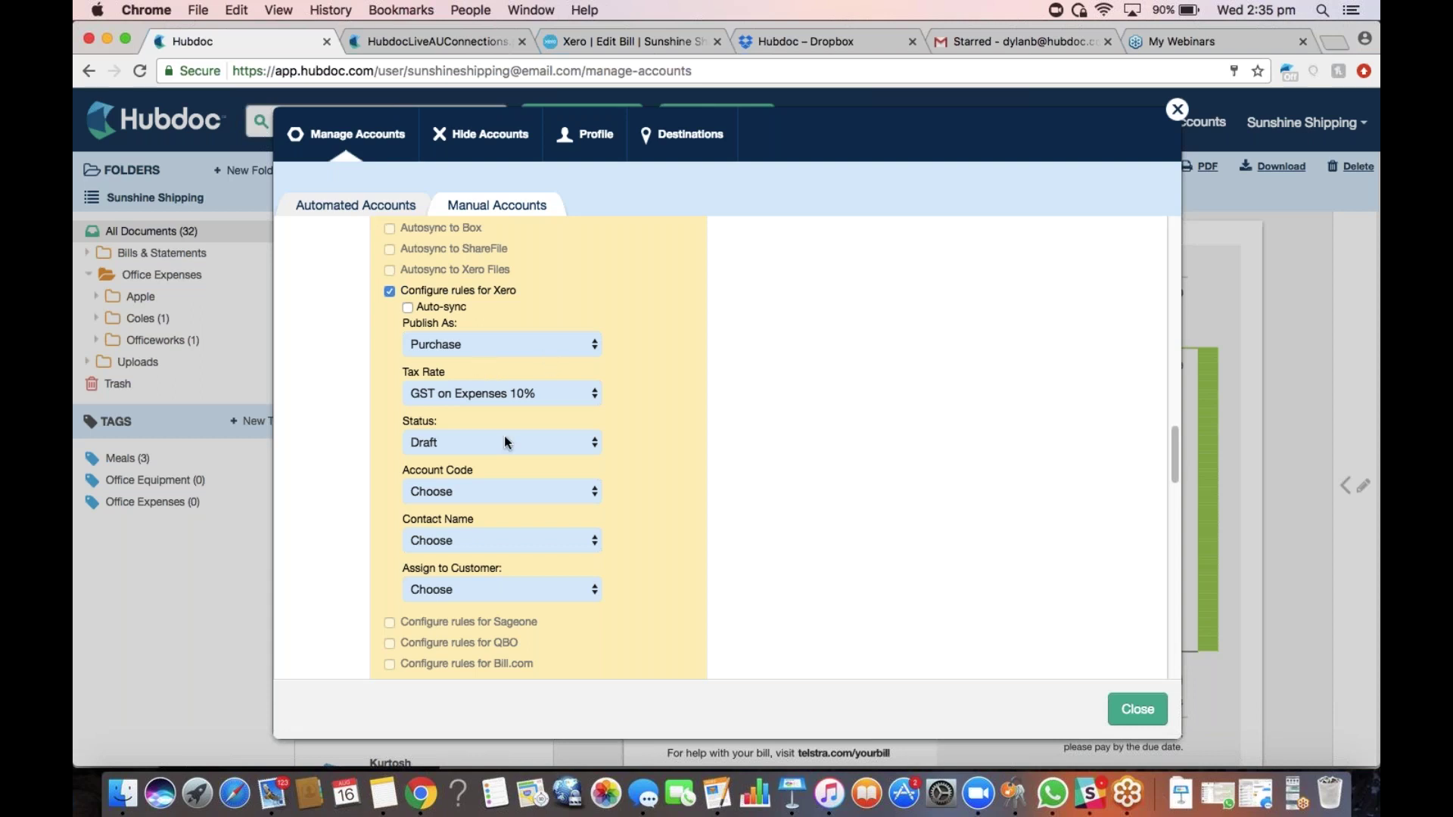
{"action": "scroll", "coordinate": [506, 442], "scroll_direction": "up", "scroll_amount": 1}
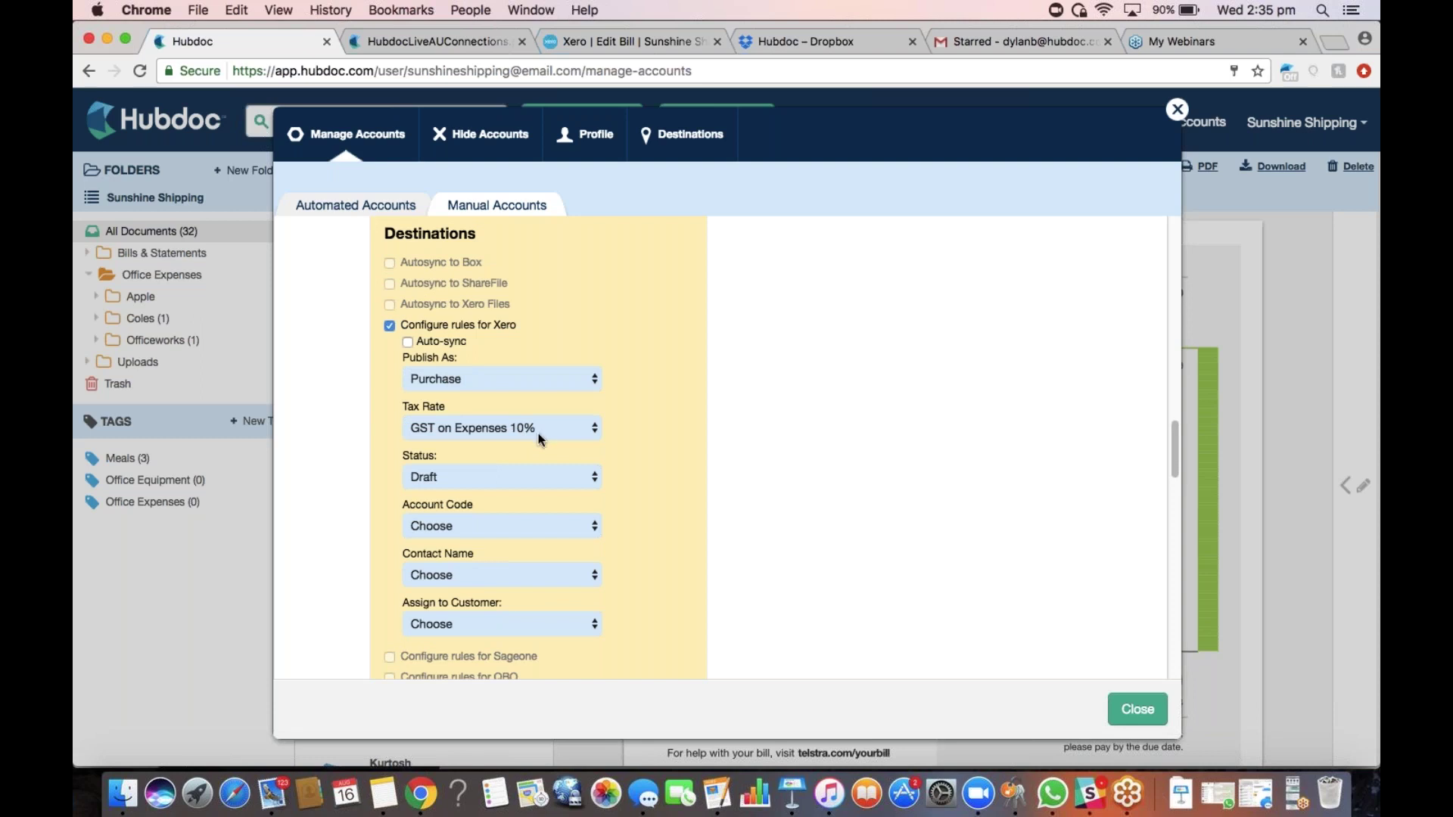
{"action": "left_click", "coordinate": [534, 472]}
{"action": "left_click", "coordinate": [515, 482]}
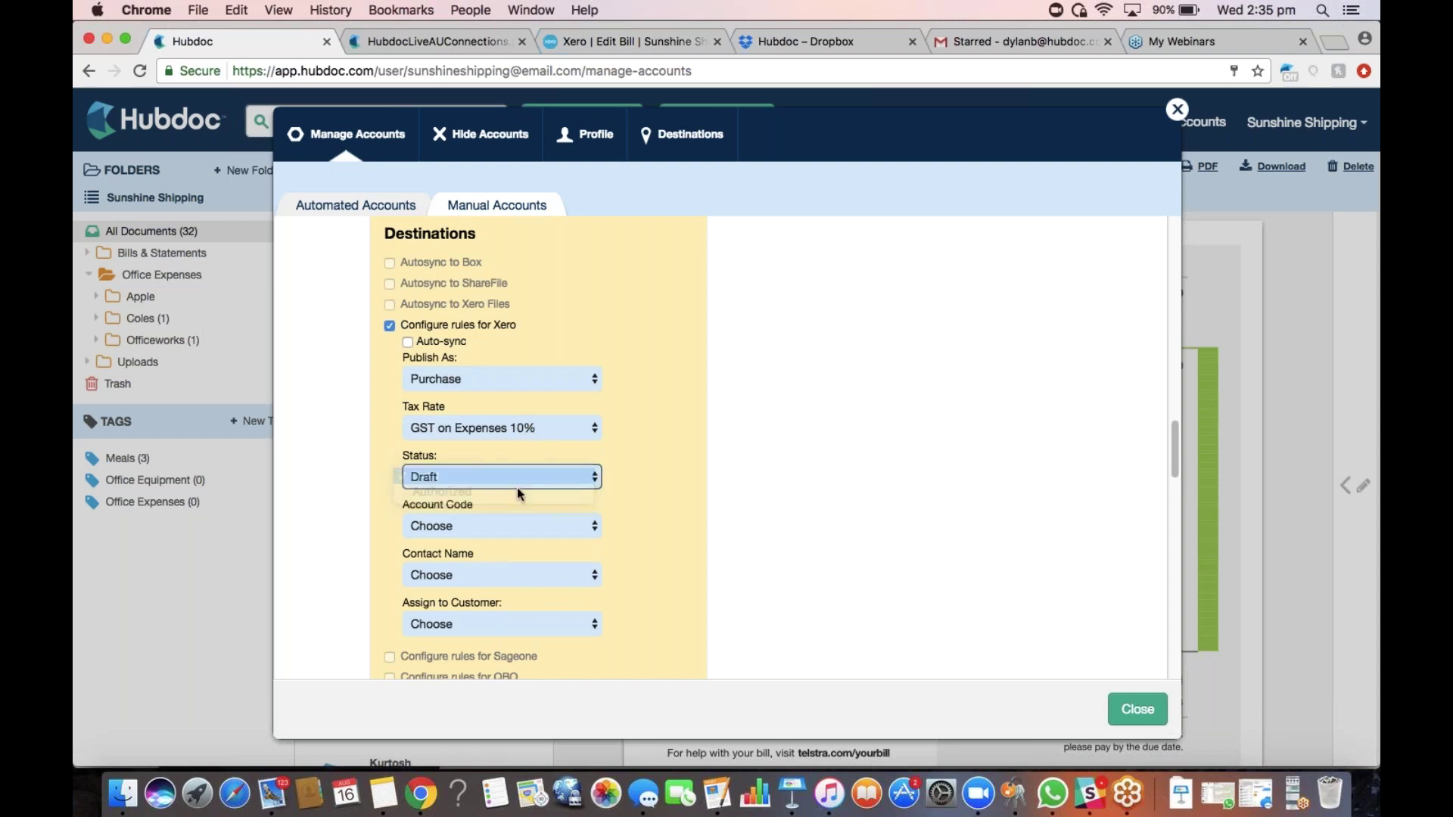
{"action": "left_click", "coordinate": [560, 527]}
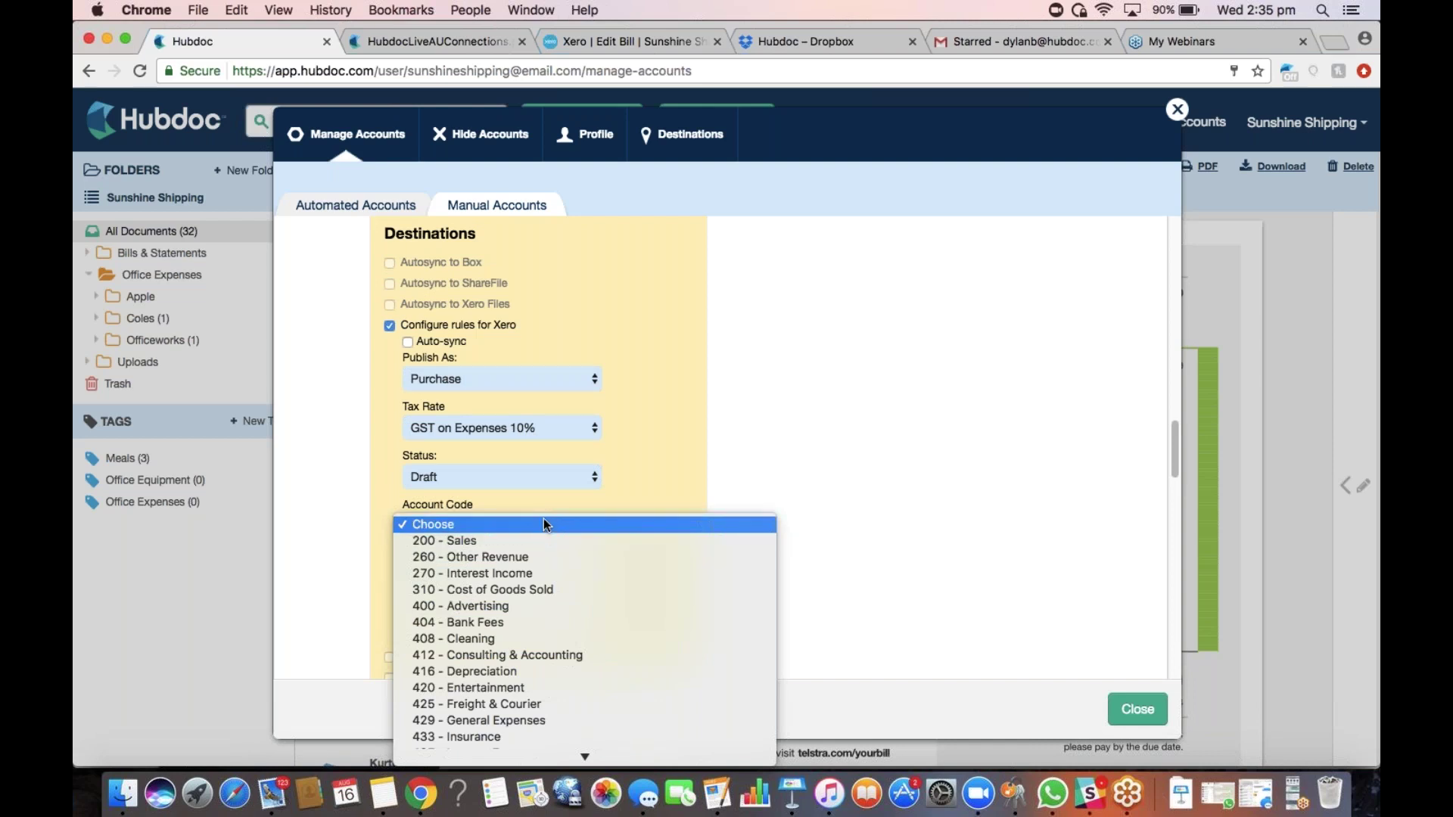
{"action": "left_click", "coordinate": [530, 689]}
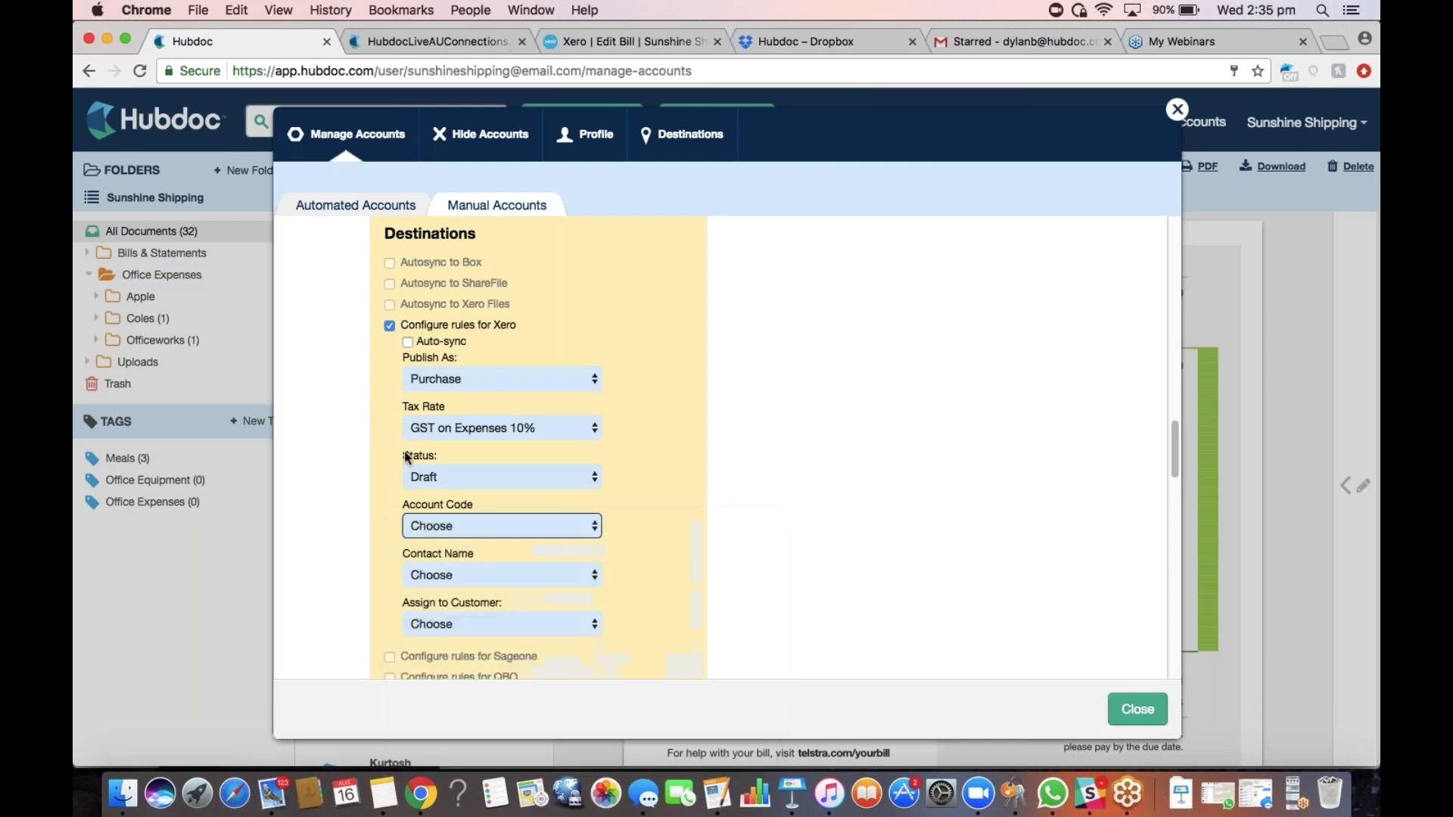
Set the Xero contact to Coles, turn on Dropbox autosync, and save the account
{"action": "scroll", "coordinate": [500, 492], "scroll_direction": "down", "scroll_amount": 2}
{"action": "left_click", "coordinate": [540, 547]}
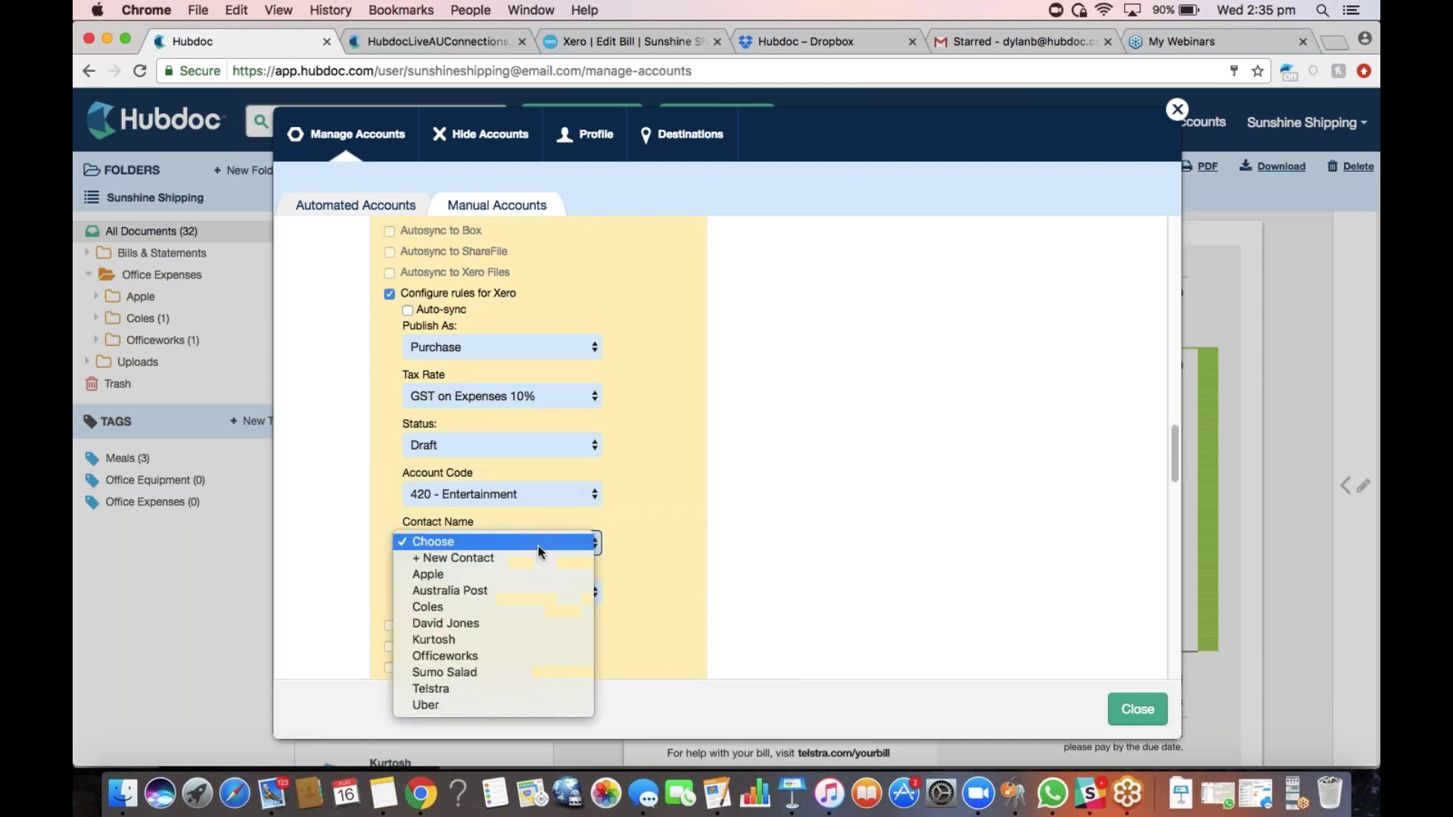
{"action": "left_click", "coordinate": [471, 613]}
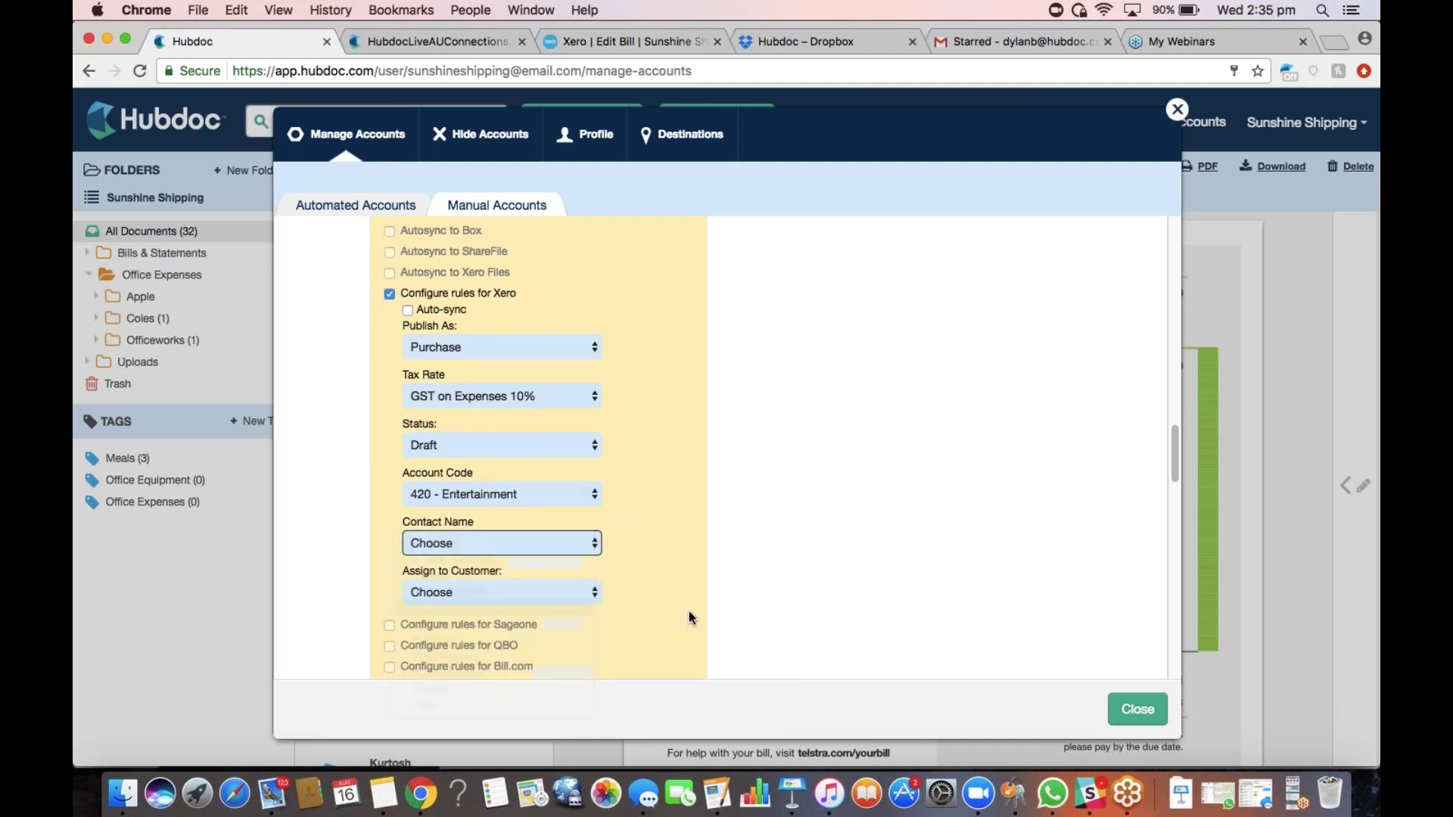
{"action": "left_click", "coordinate": [527, 591]}
{"action": "left_click", "coordinate": [621, 569]}
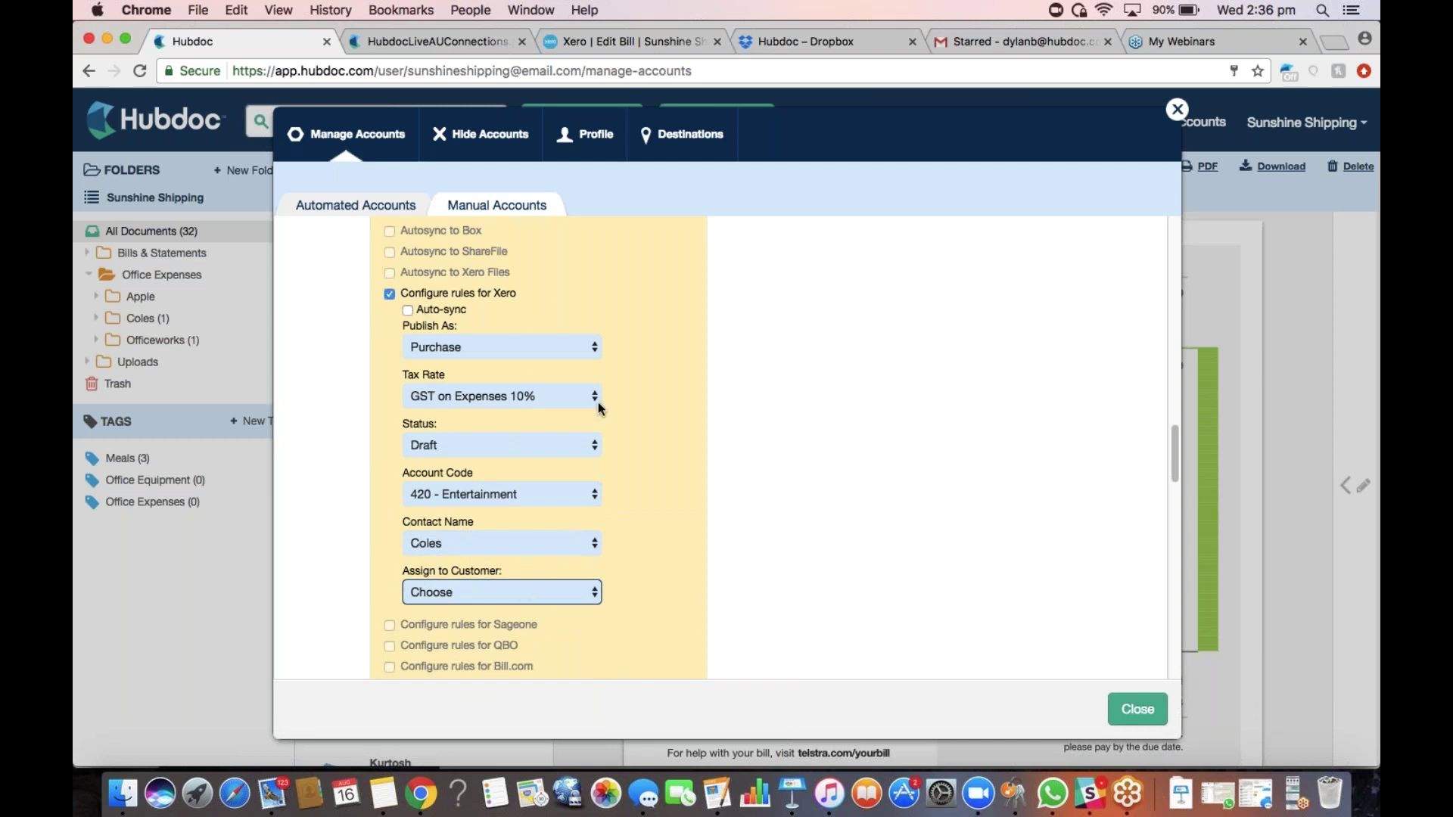
{"action": "scroll", "coordinate": [550, 461], "scroll_direction": "down", "scroll_amount": 2}
{"action": "scroll", "coordinate": [551, 460], "scroll_direction": "down", "scroll_amount": 5}
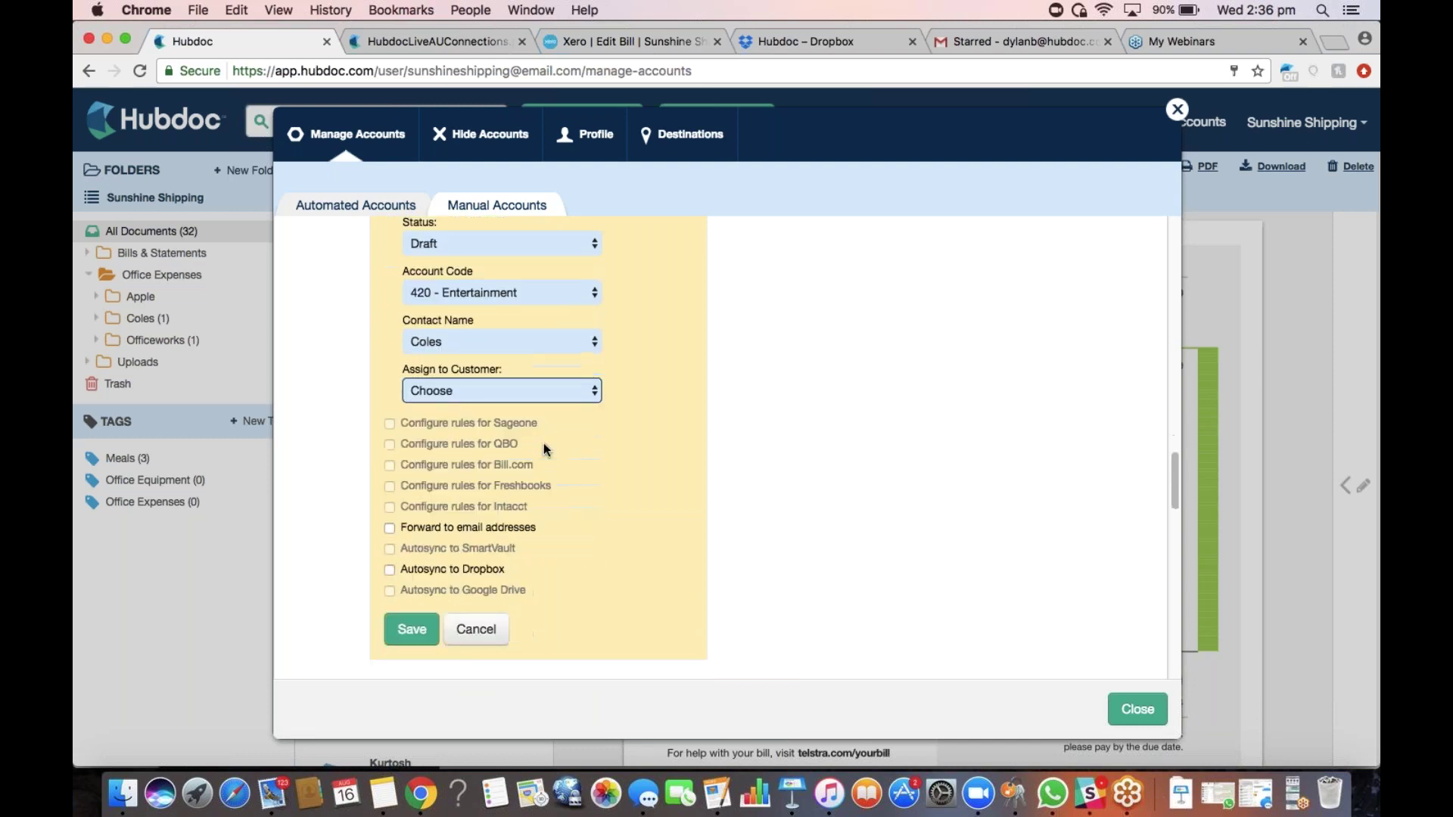
{"action": "left_click", "coordinate": [390, 571]}
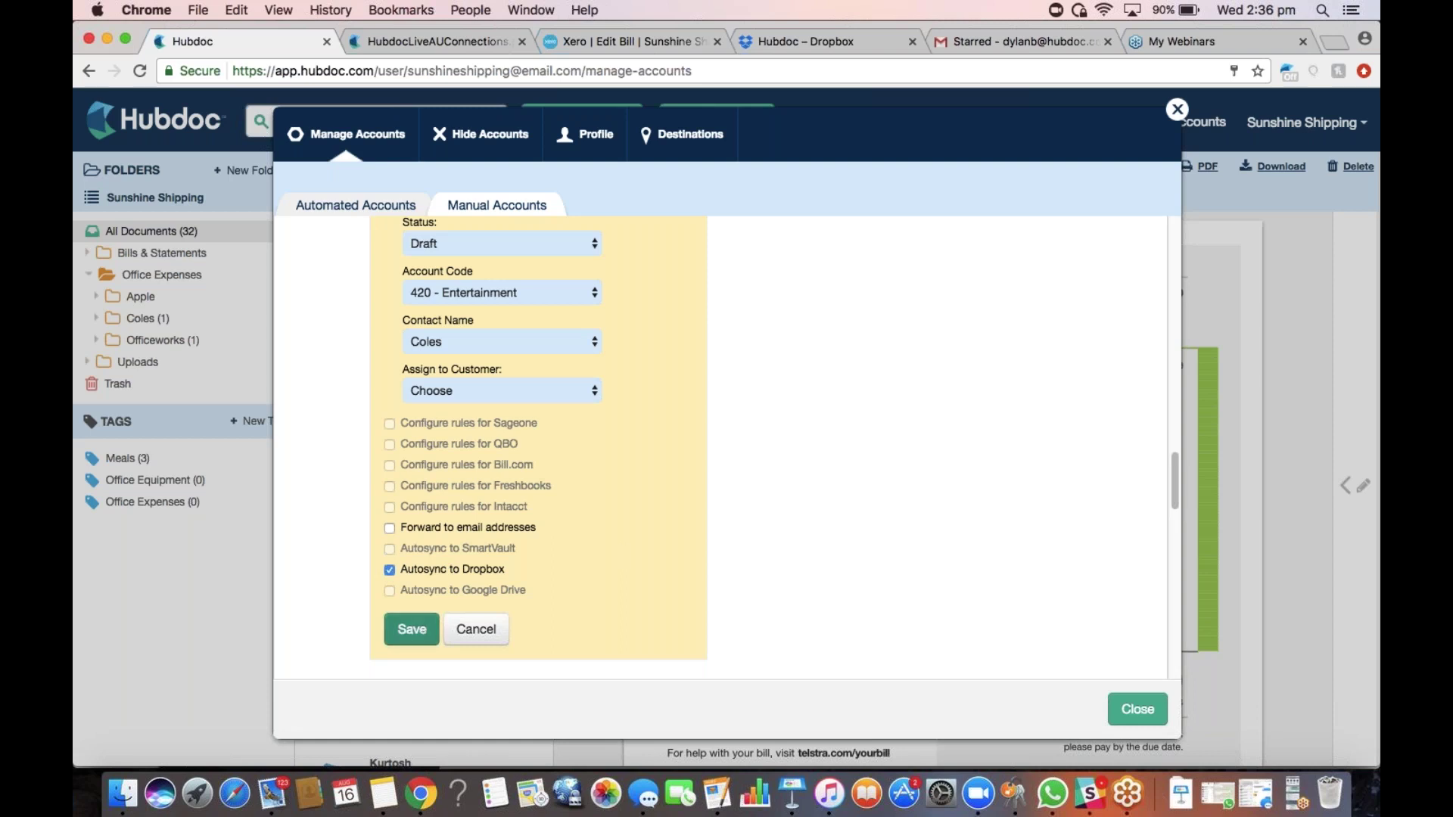
{"action": "left_click", "coordinate": [424, 635]}
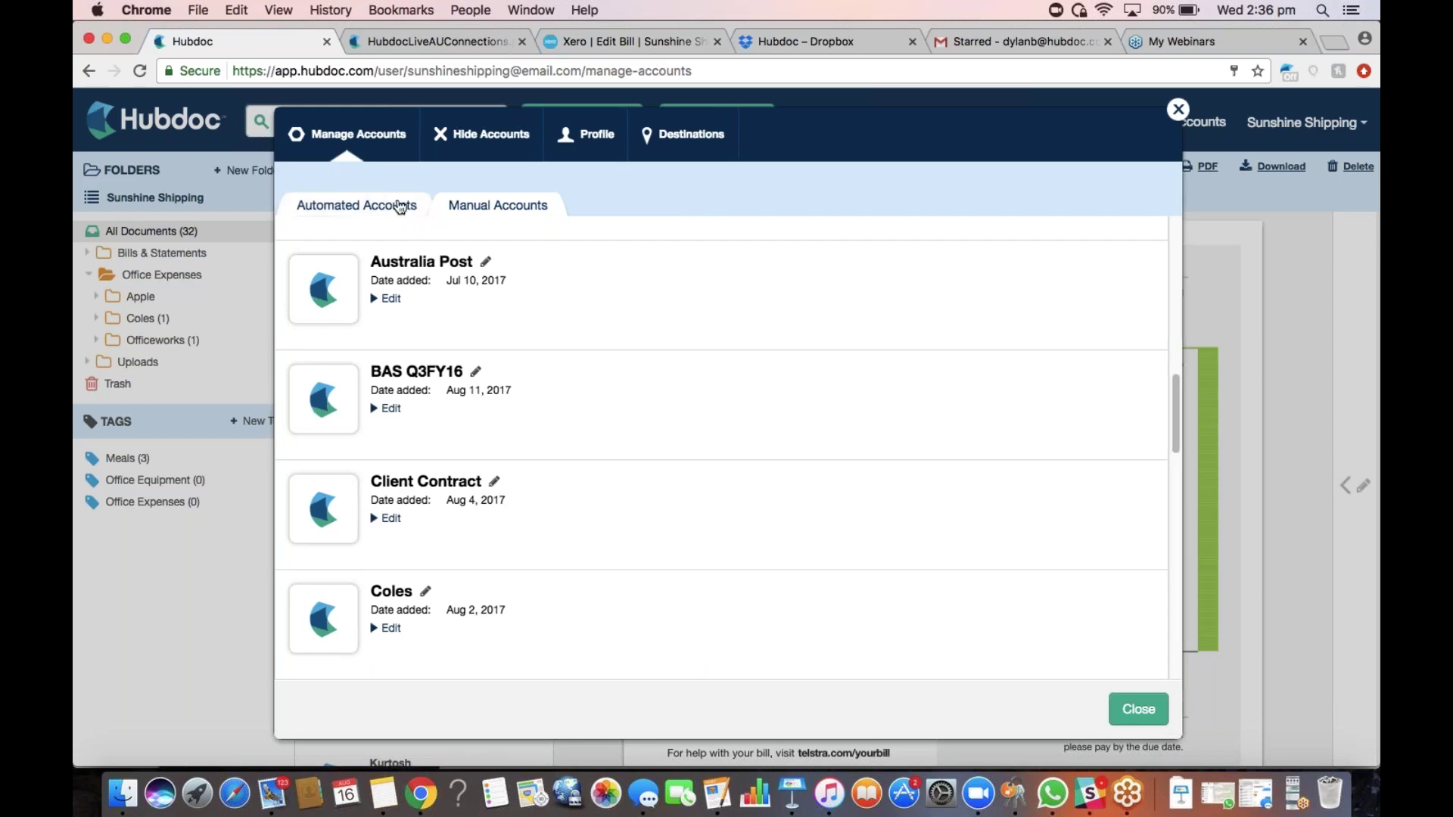
Expand the first Commonwealth Bank automated account and review its document location and destinations
{"action": "left_click", "coordinate": [382, 205]}
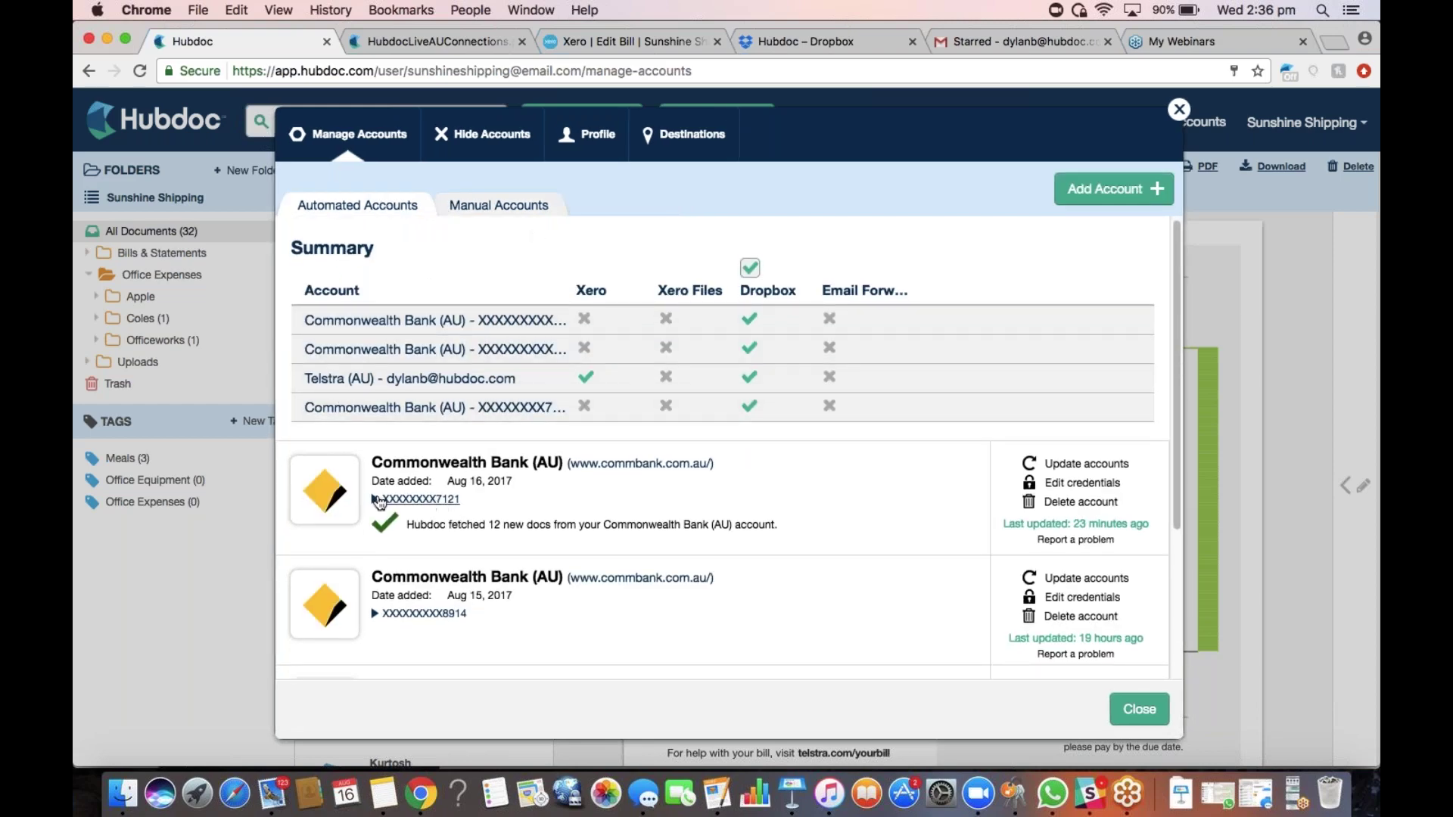
{"action": "left_click", "coordinate": [429, 501]}
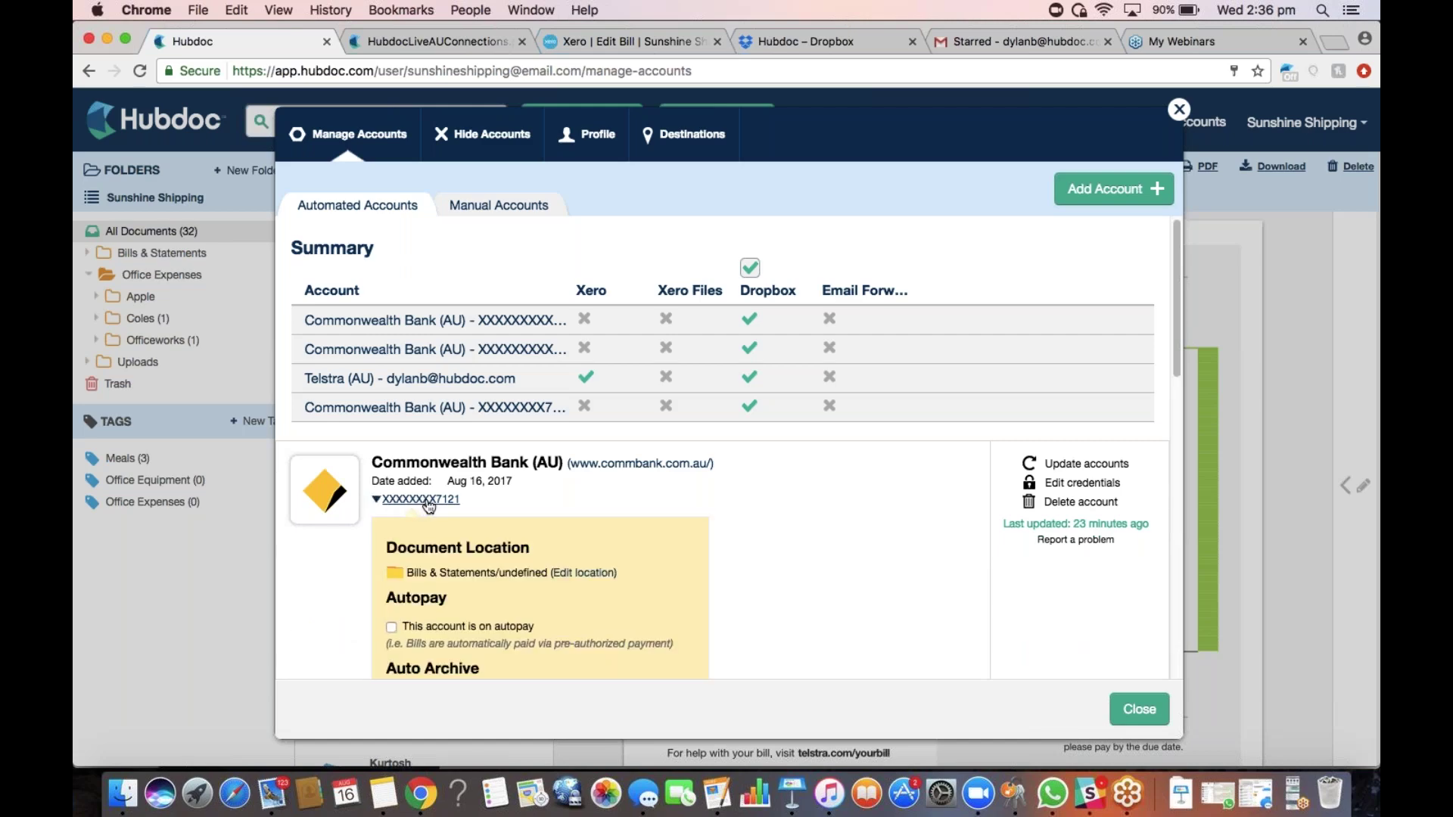
{"action": "scroll", "coordinate": [428, 506], "scroll_direction": "down", "scroll_amount": 3}
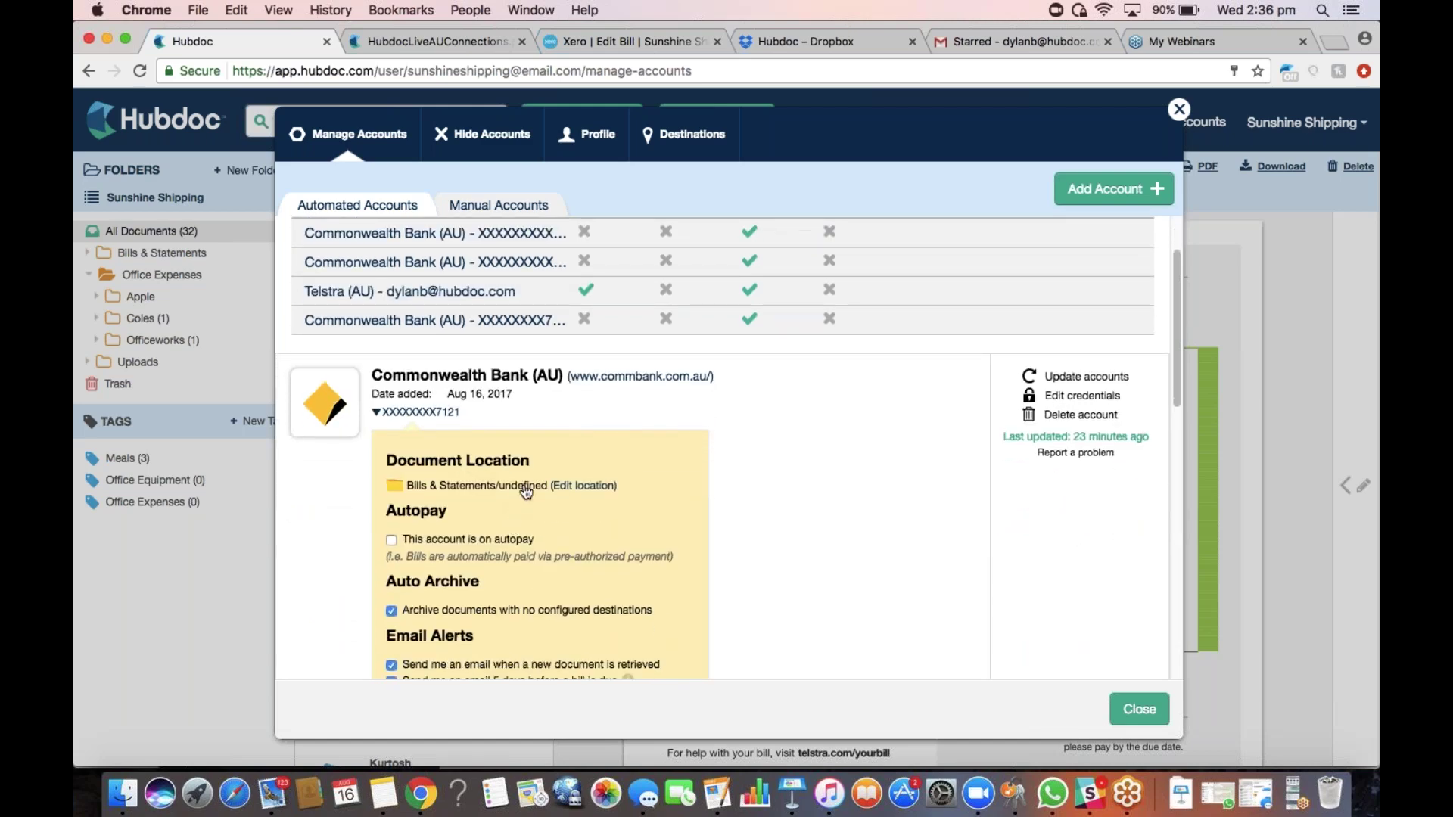
{"action": "scroll", "coordinate": [434, 480], "scroll_direction": "down", "scroll_amount": 2}
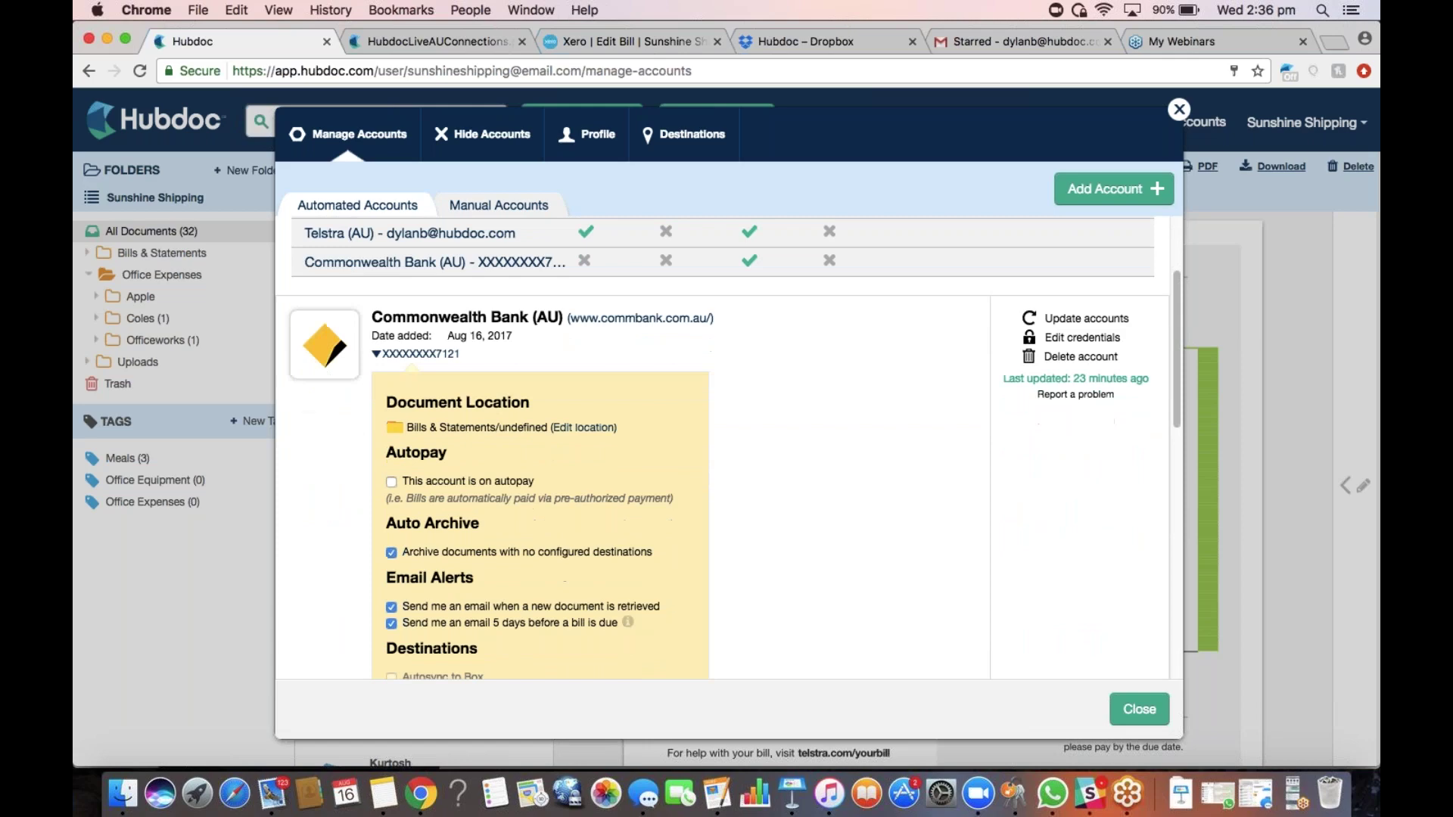
{"action": "scroll", "coordinate": [439, 551], "scroll_direction": "down", "scroll_amount": 3}
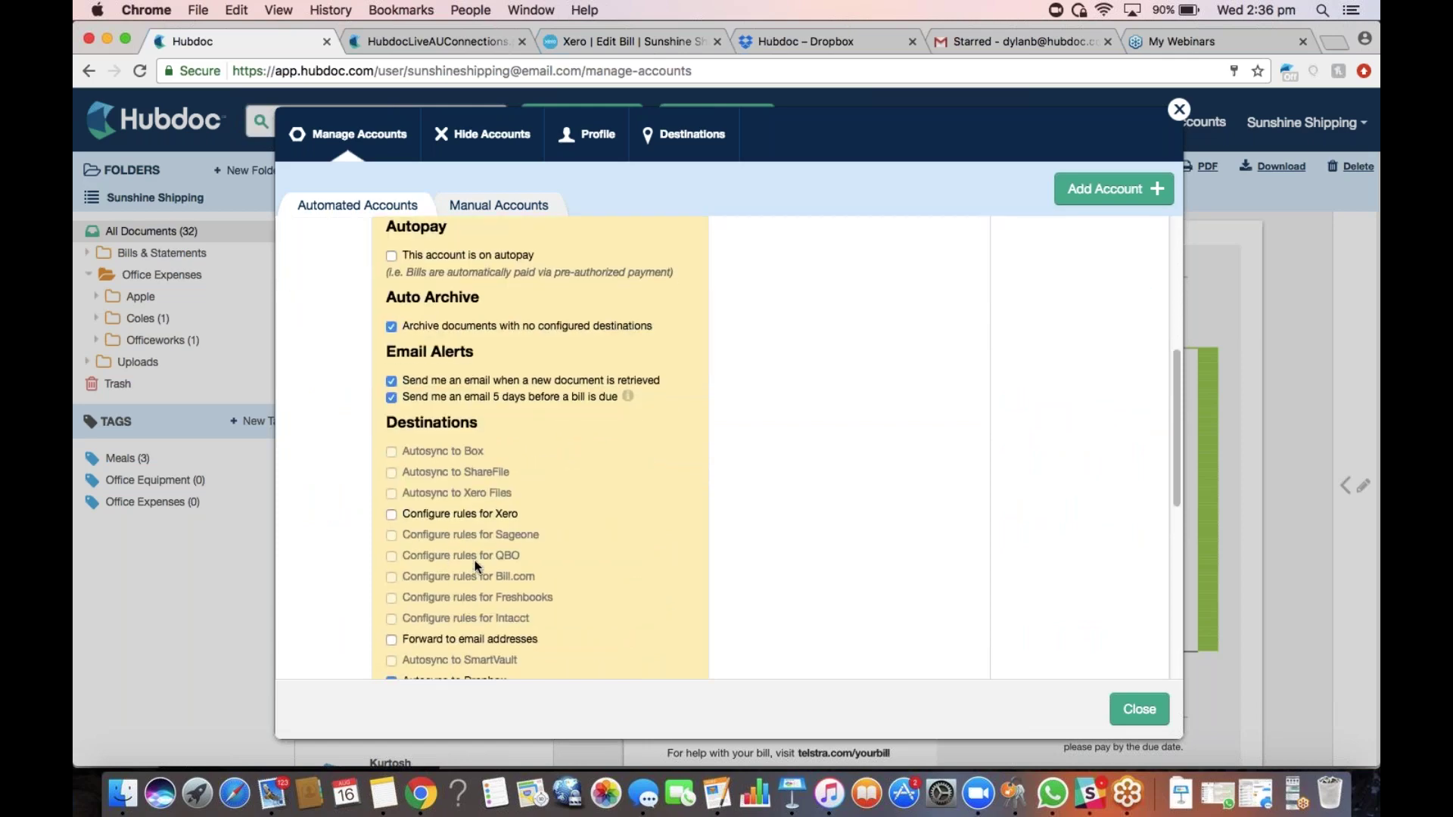
{"action": "scroll", "coordinate": [474, 560], "scroll_direction": "up", "scroll_amount": 2}
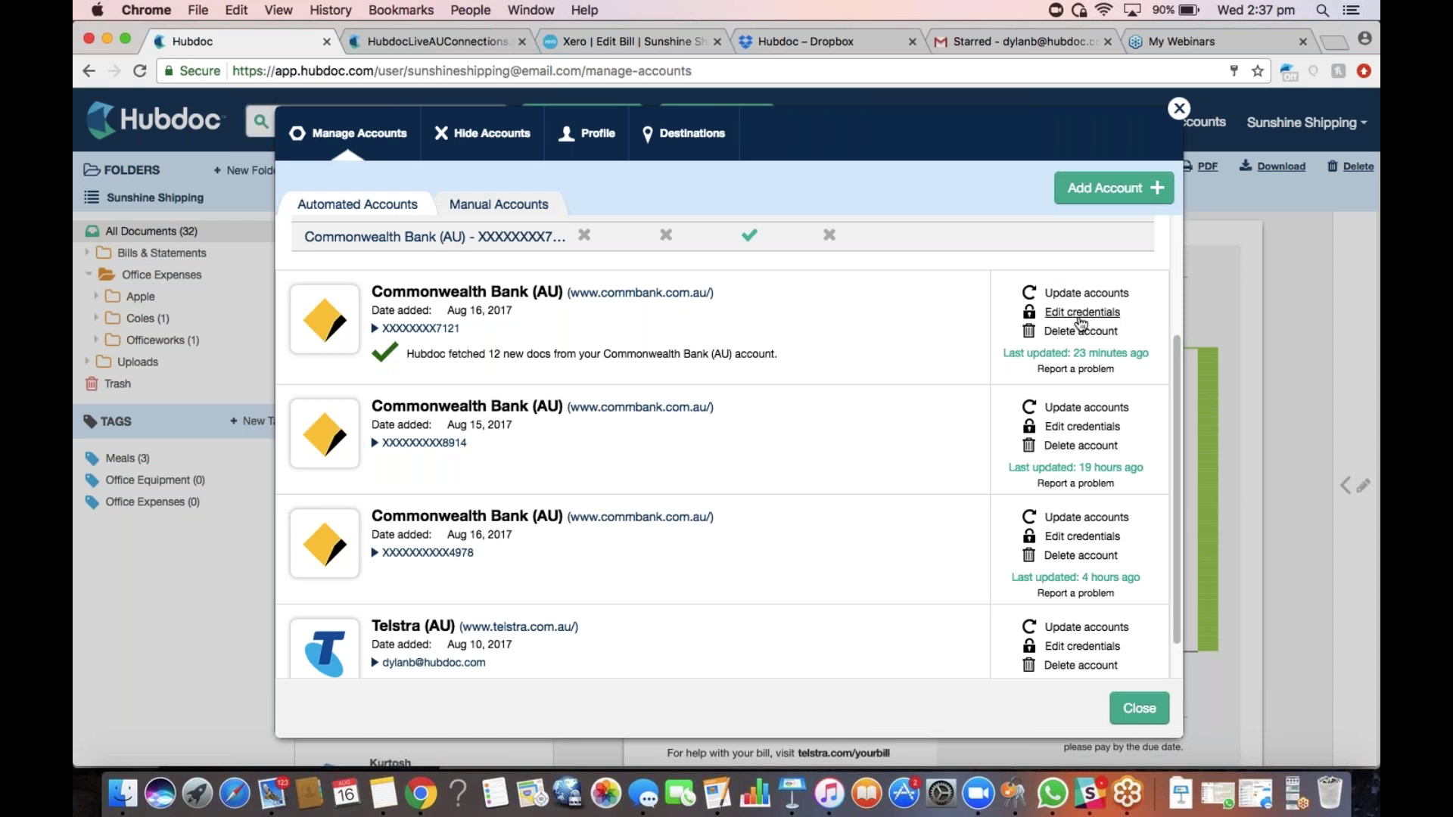
{"action": "left_click", "coordinate": [1081, 324]}
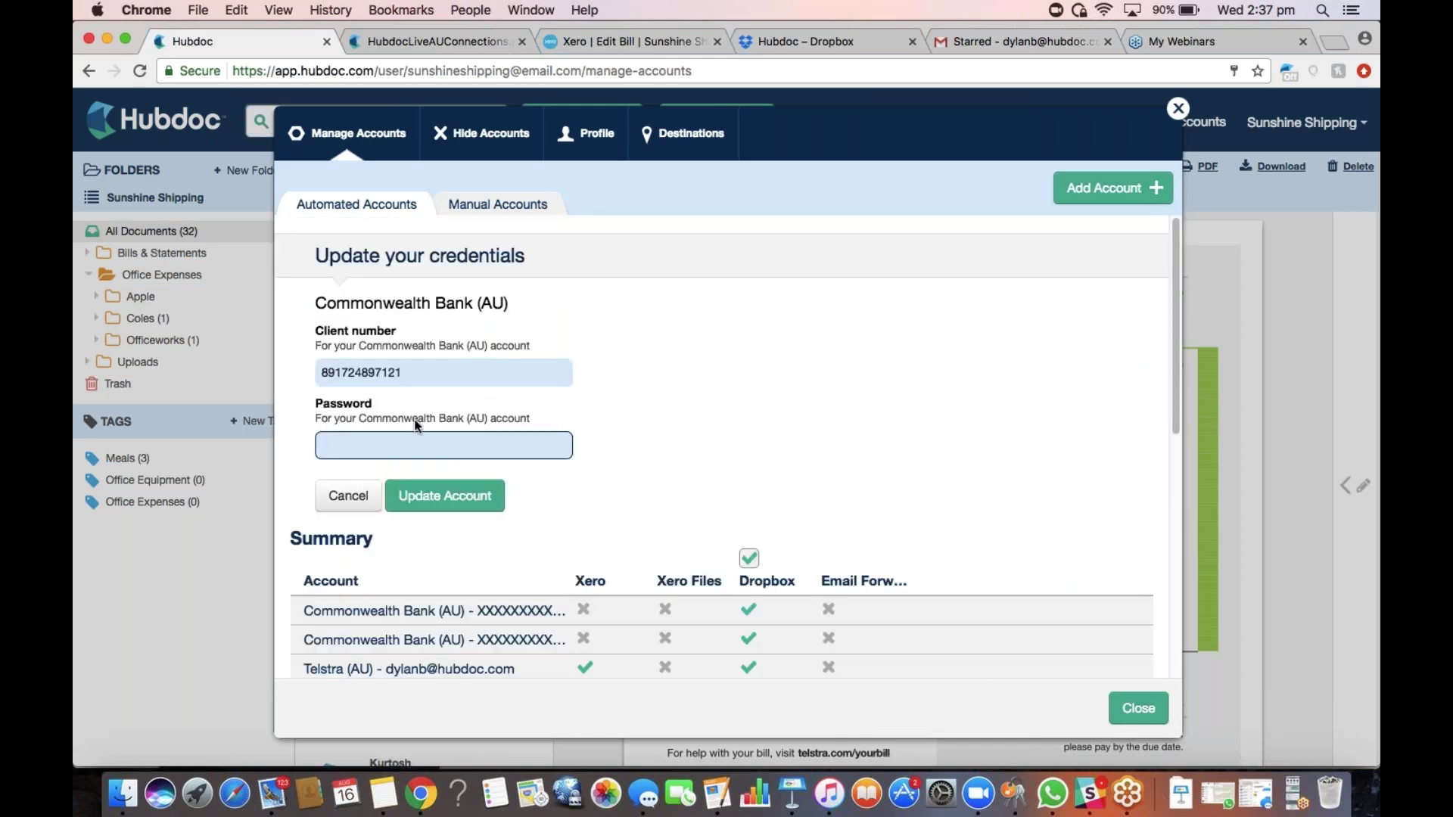
{"action": "left_click", "coordinate": [350, 497]}
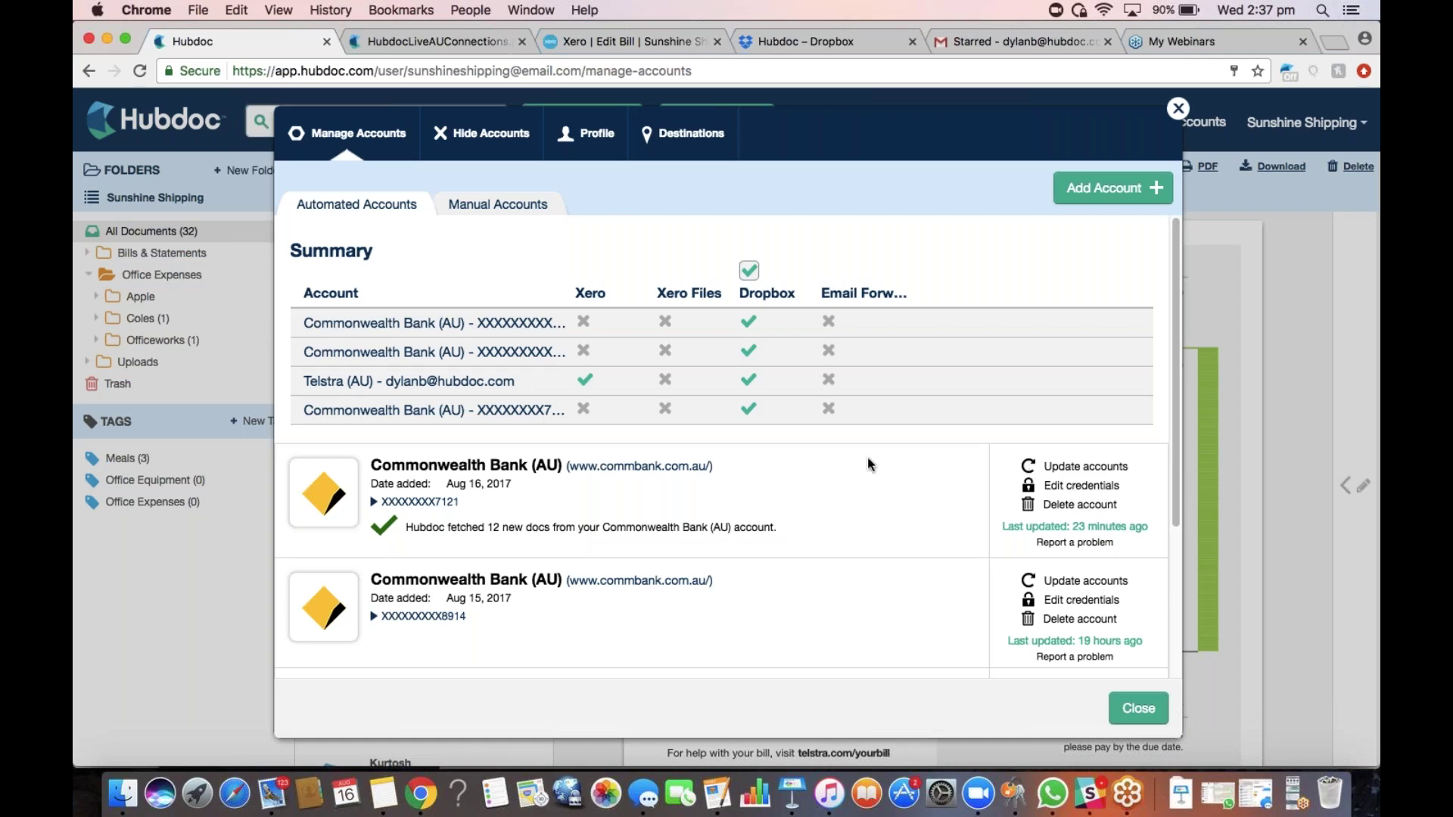
{"action": "scroll", "coordinate": [878, 462], "scroll_direction": "down", "scroll_amount": 2}
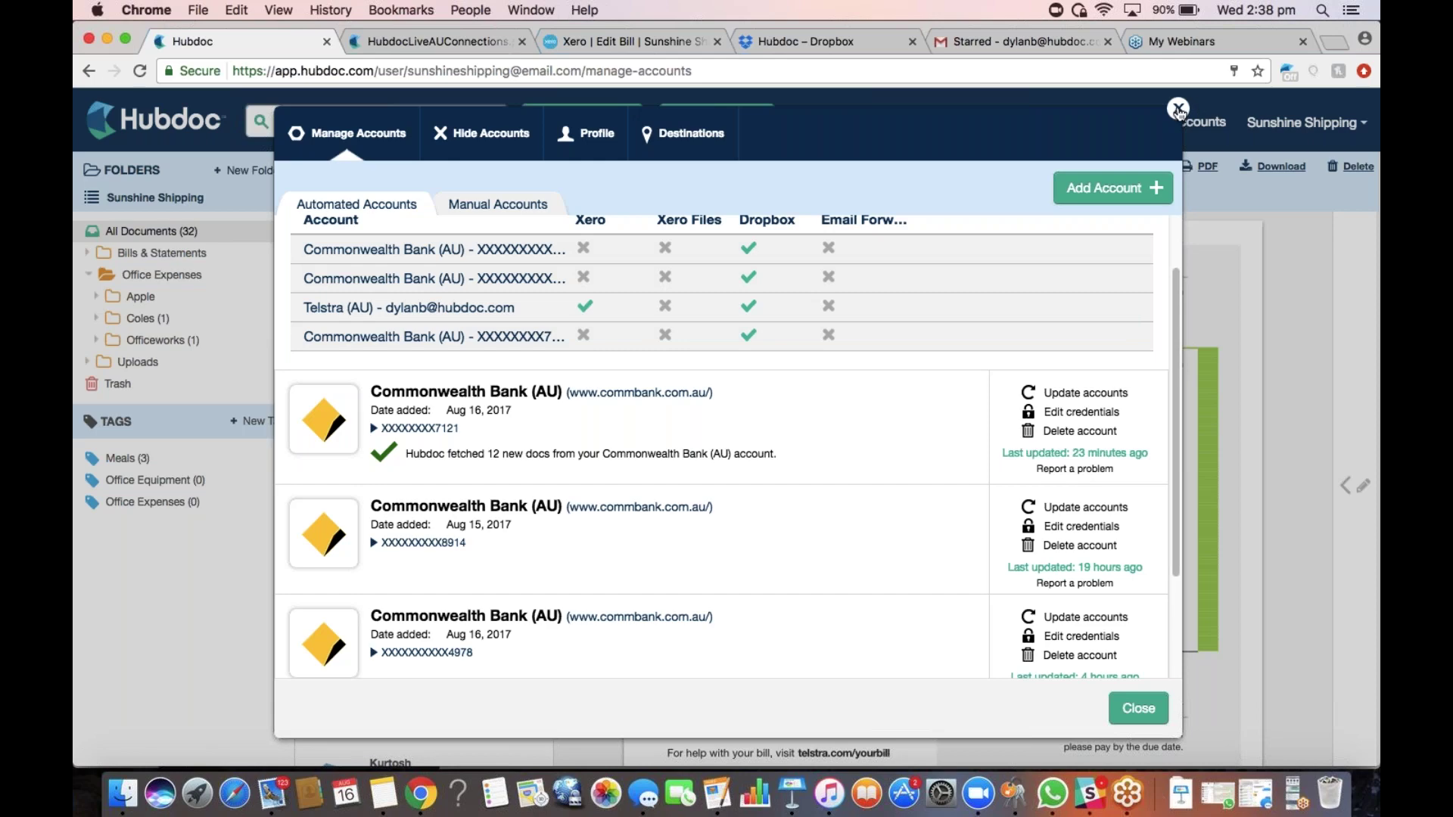
Close account management, view Office Expenses, then return to All Documents and its folder options
{"action": "left_click", "coordinate": [1178, 109]}
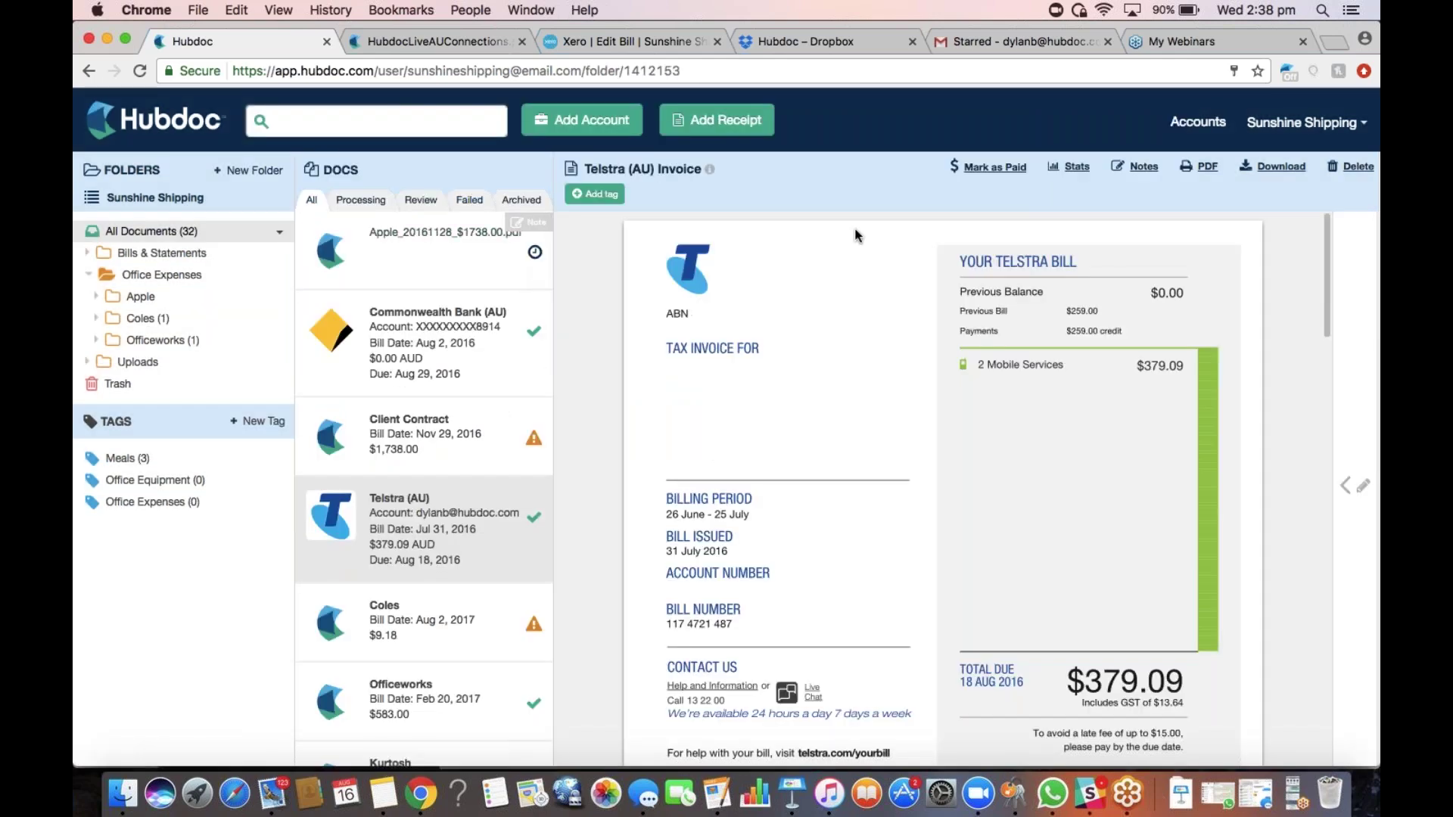
{"action": "left_click", "coordinate": [149, 274]}
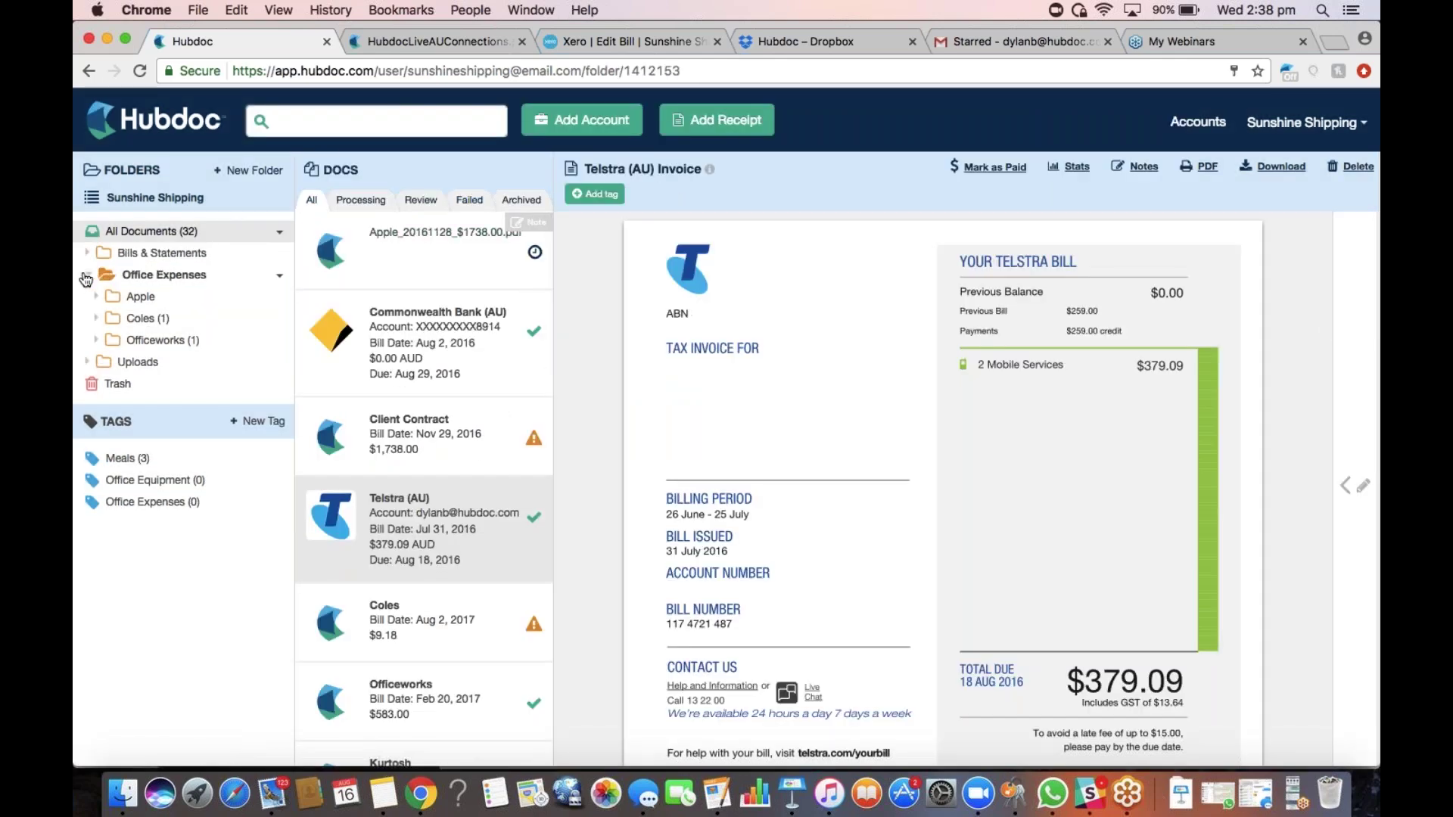
{"action": "left_click", "coordinate": [86, 277]}
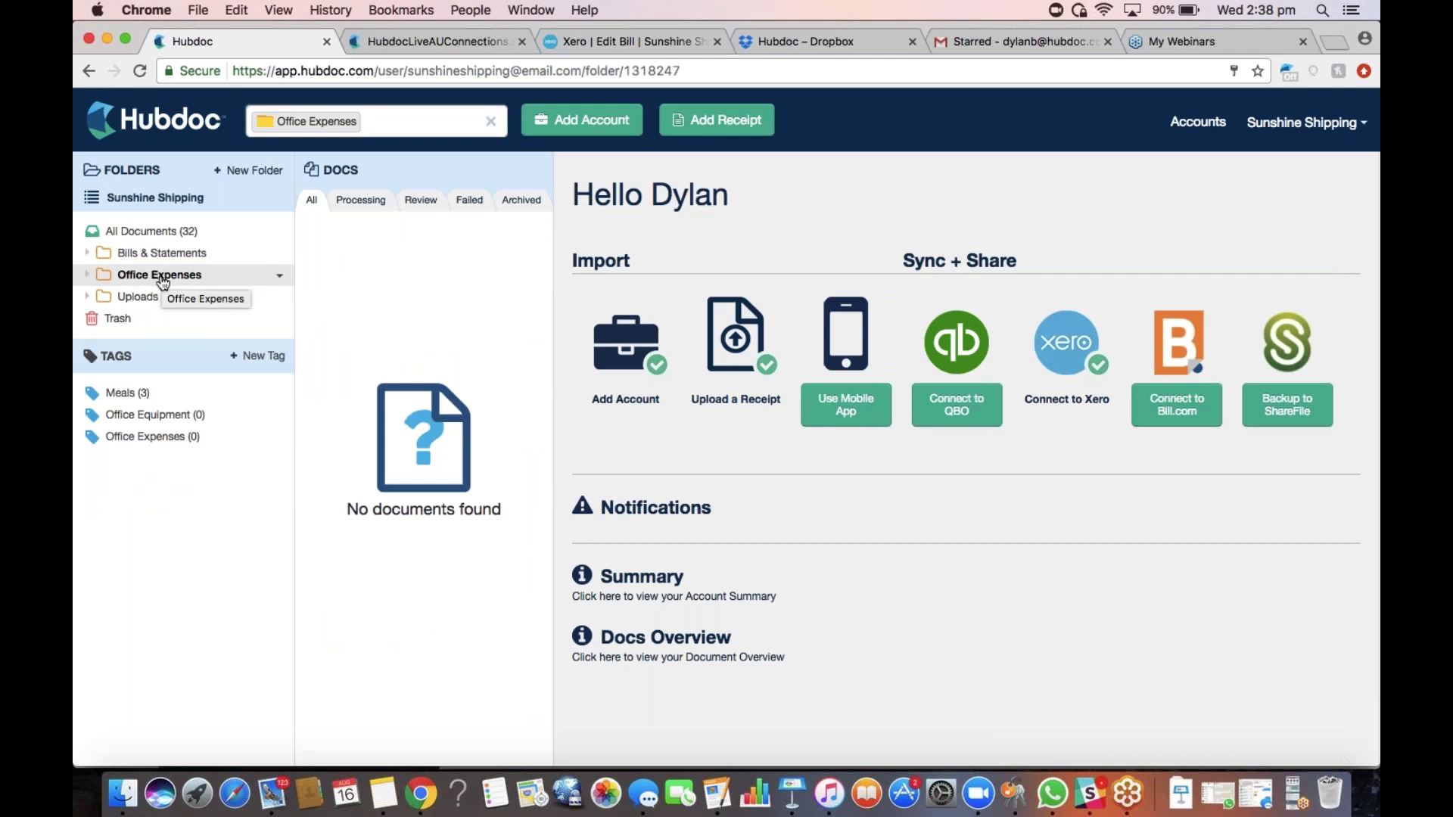
{"action": "left_click", "coordinate": [198, 233]}
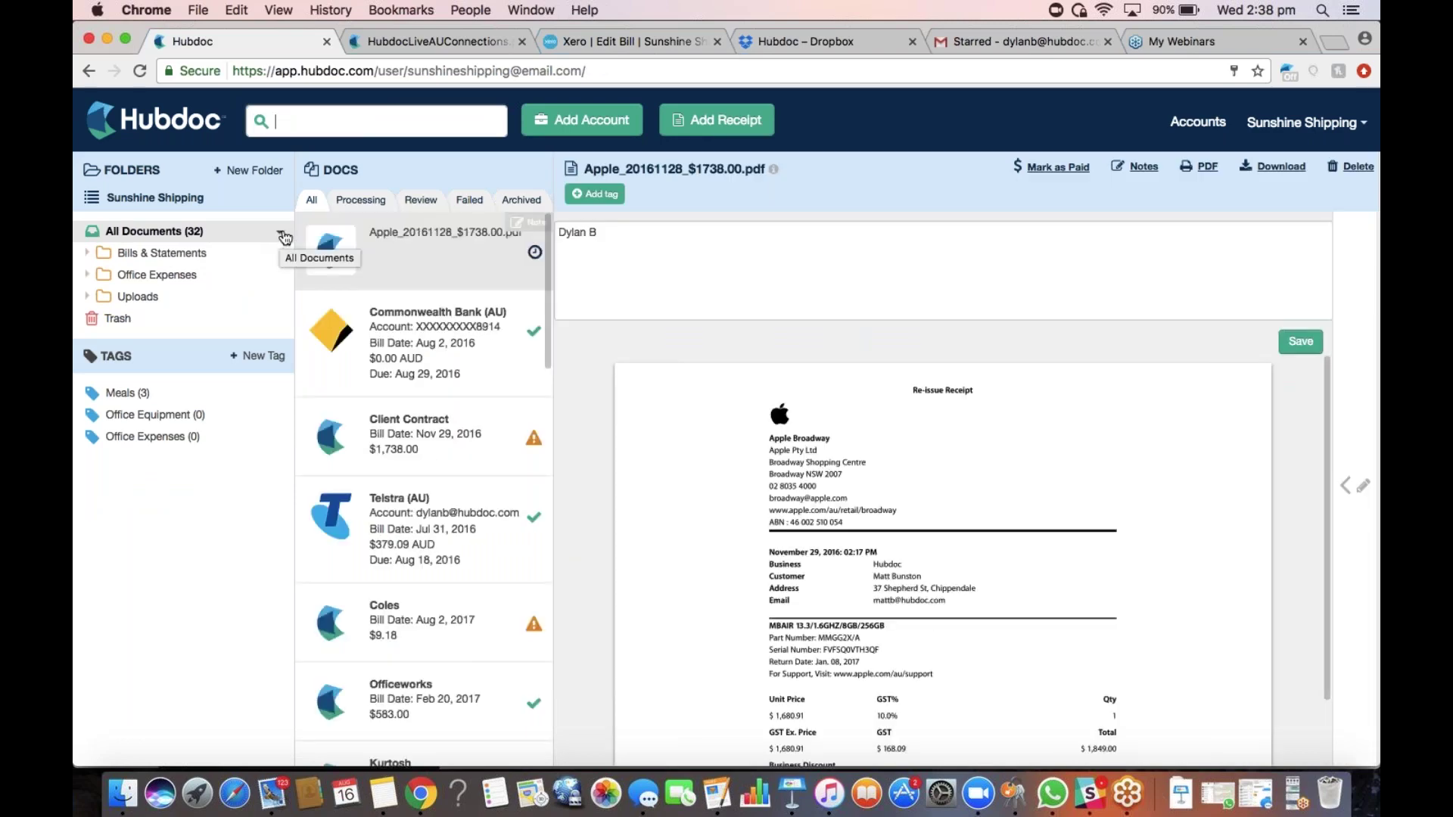
{"action": "left_click", "coordinate": [283, 235]}
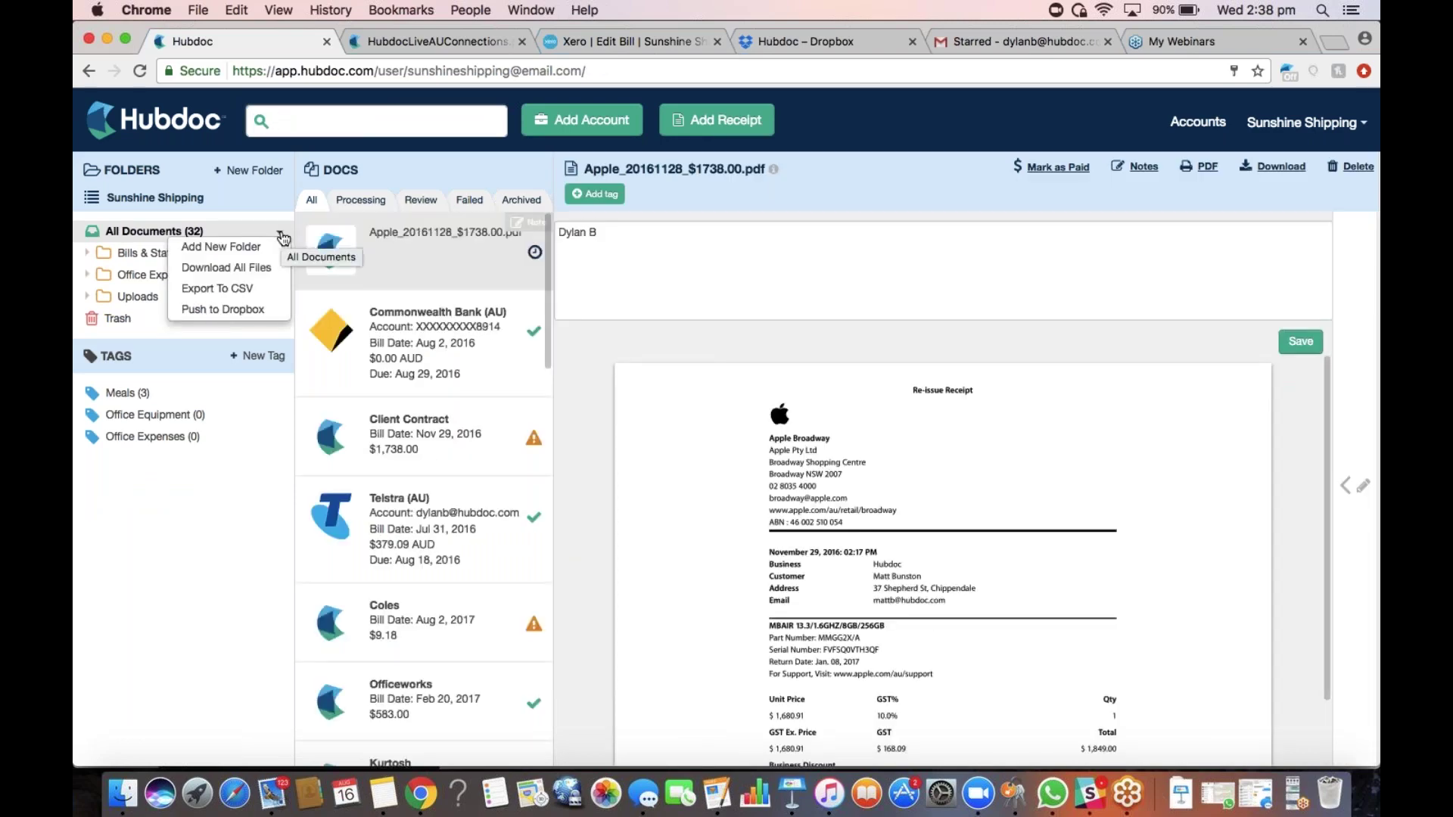
Create a Telecommunications folder and drag Telstra (AU) into it from Bills & Statements
{"action": "left_click", "coordinate": [231, 248]}
{"action": "type", "text": "Tel"}
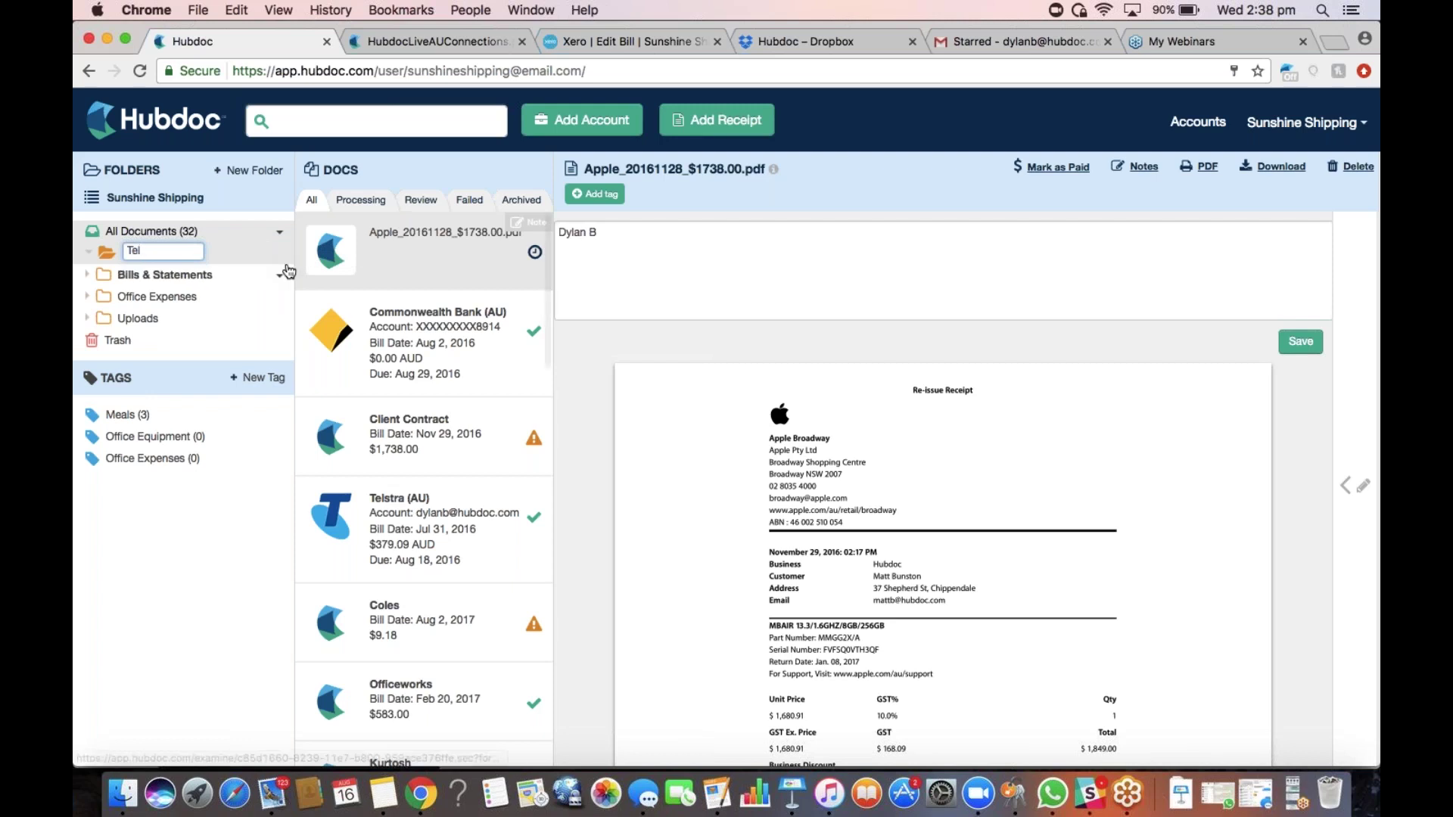
{"action": "type", "text": "eco"}
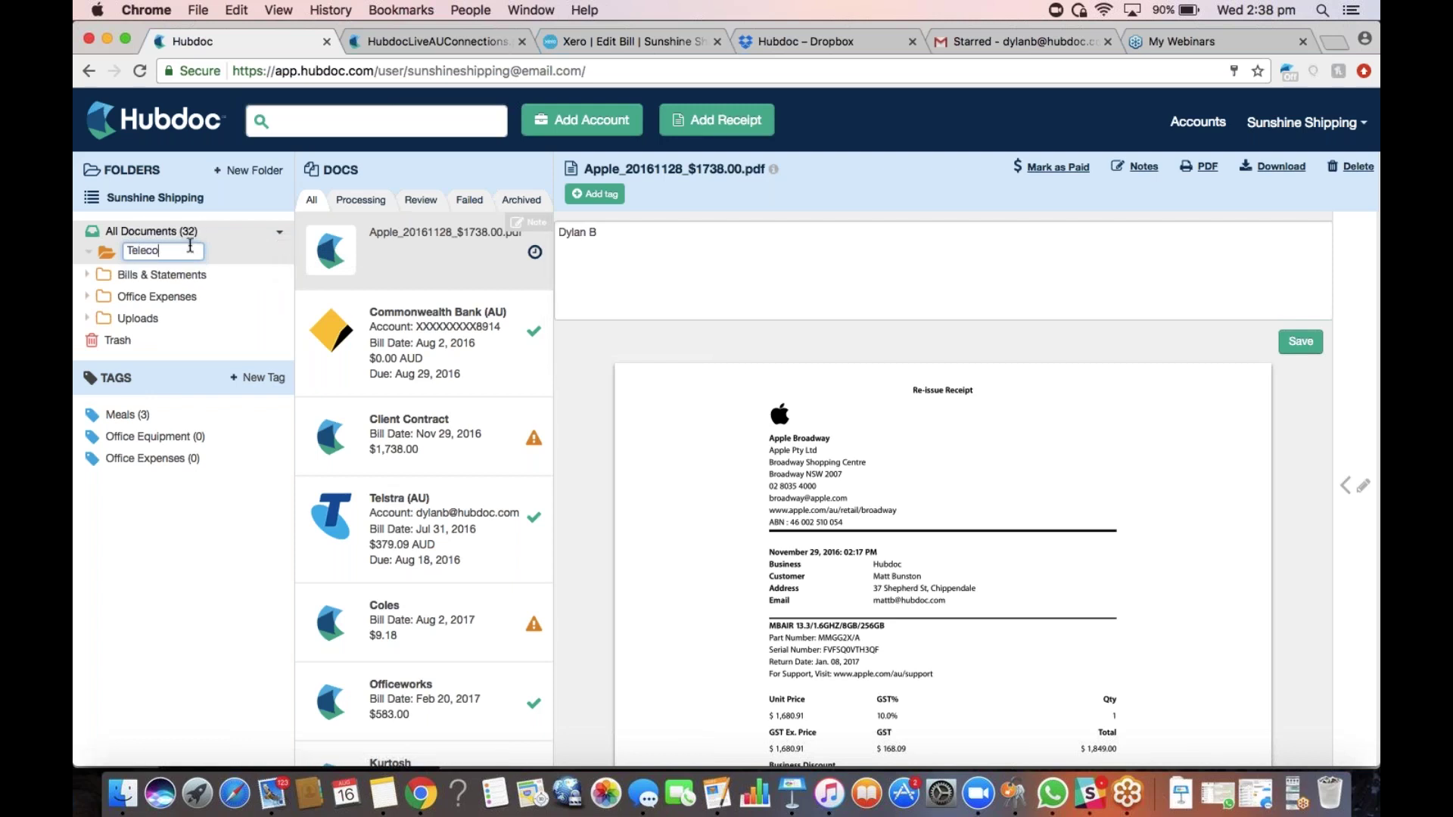
{"action": "type", "text": "mmunications"}
{"action": "key", "text": "Return"}
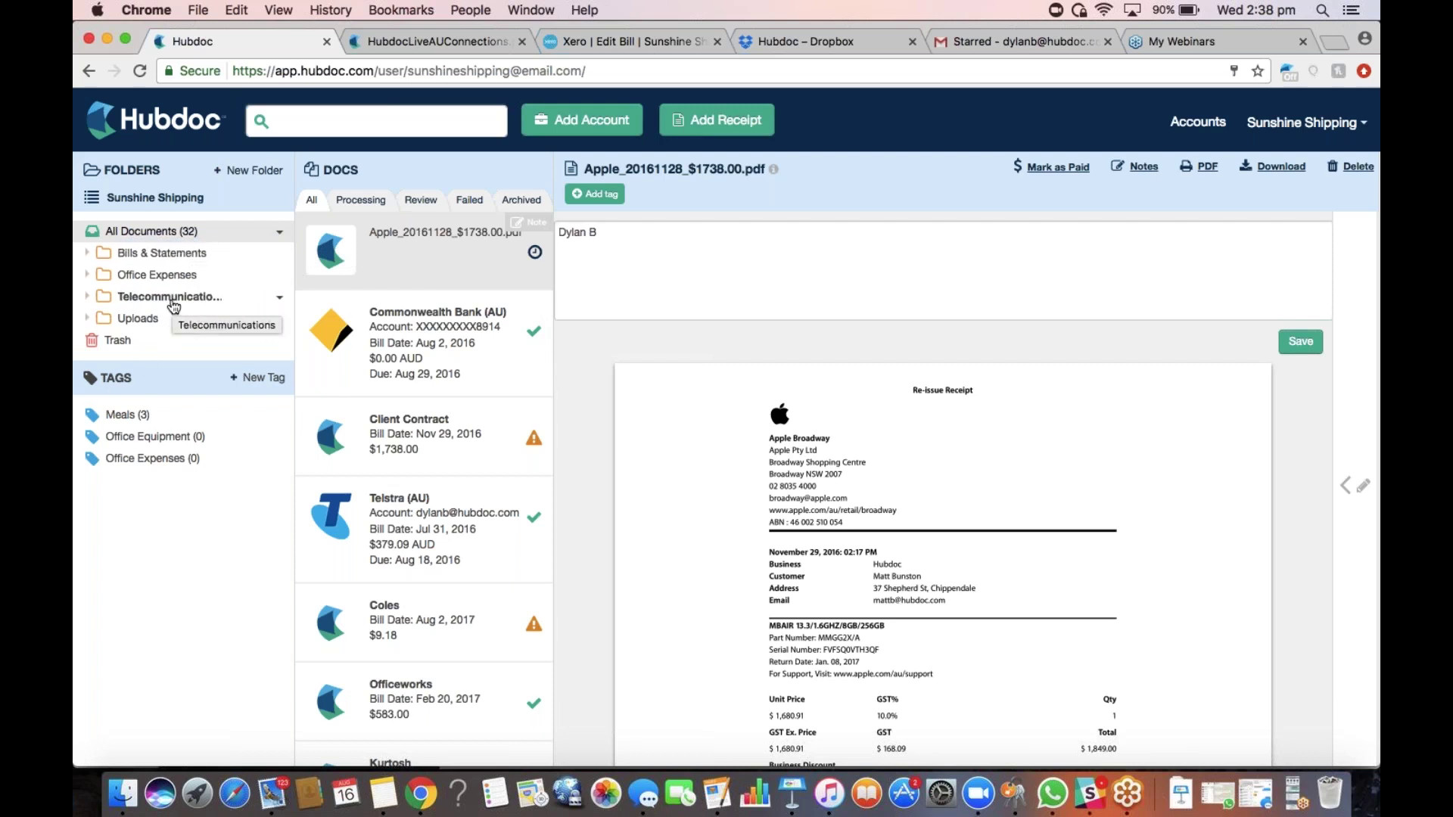
{"action": "left_click", "coordinate": [169, 253]}
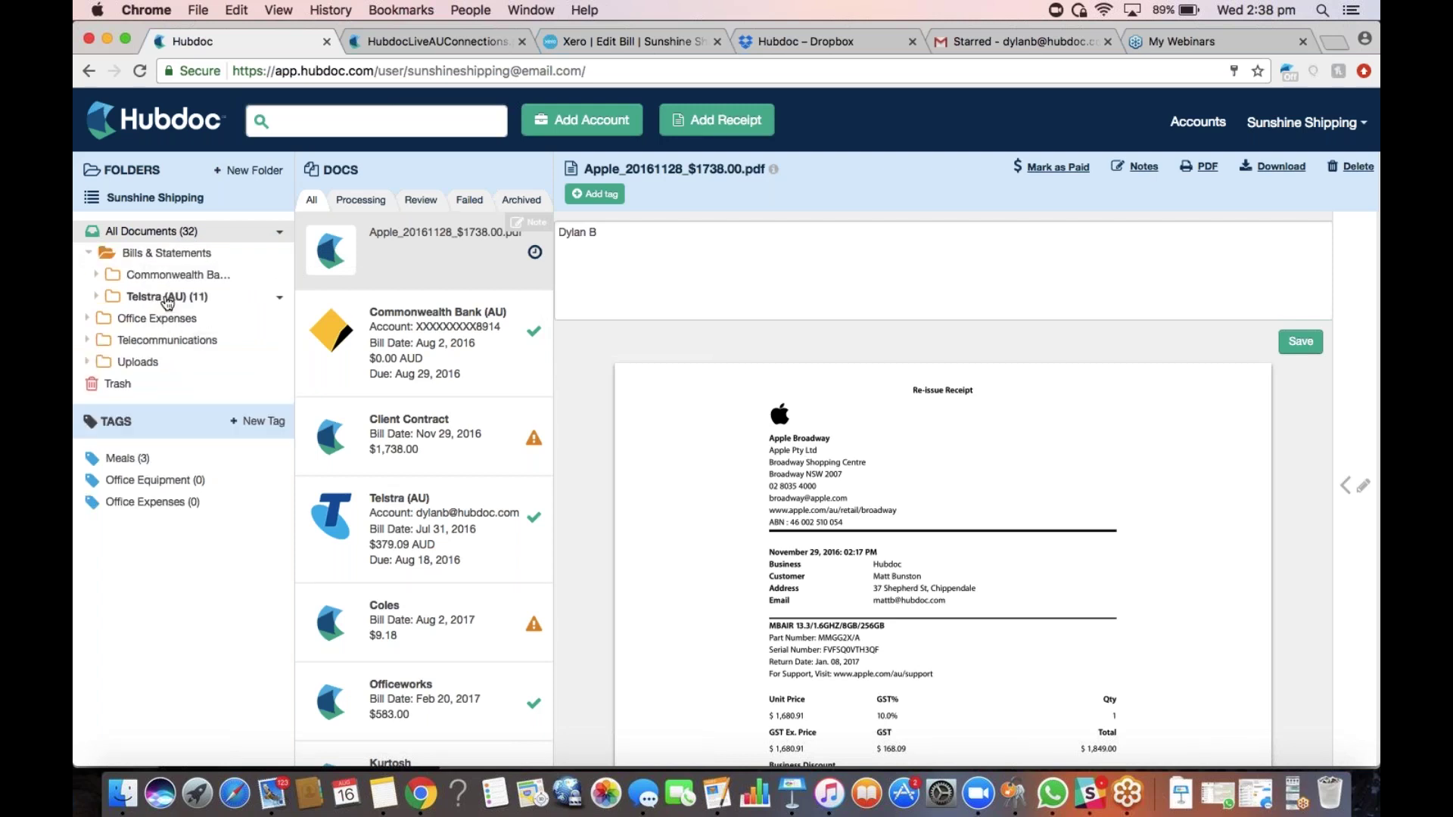
{"action": "left_click_drag", "start_coordinate": [167, 299], "coordinate": [193, 340]}
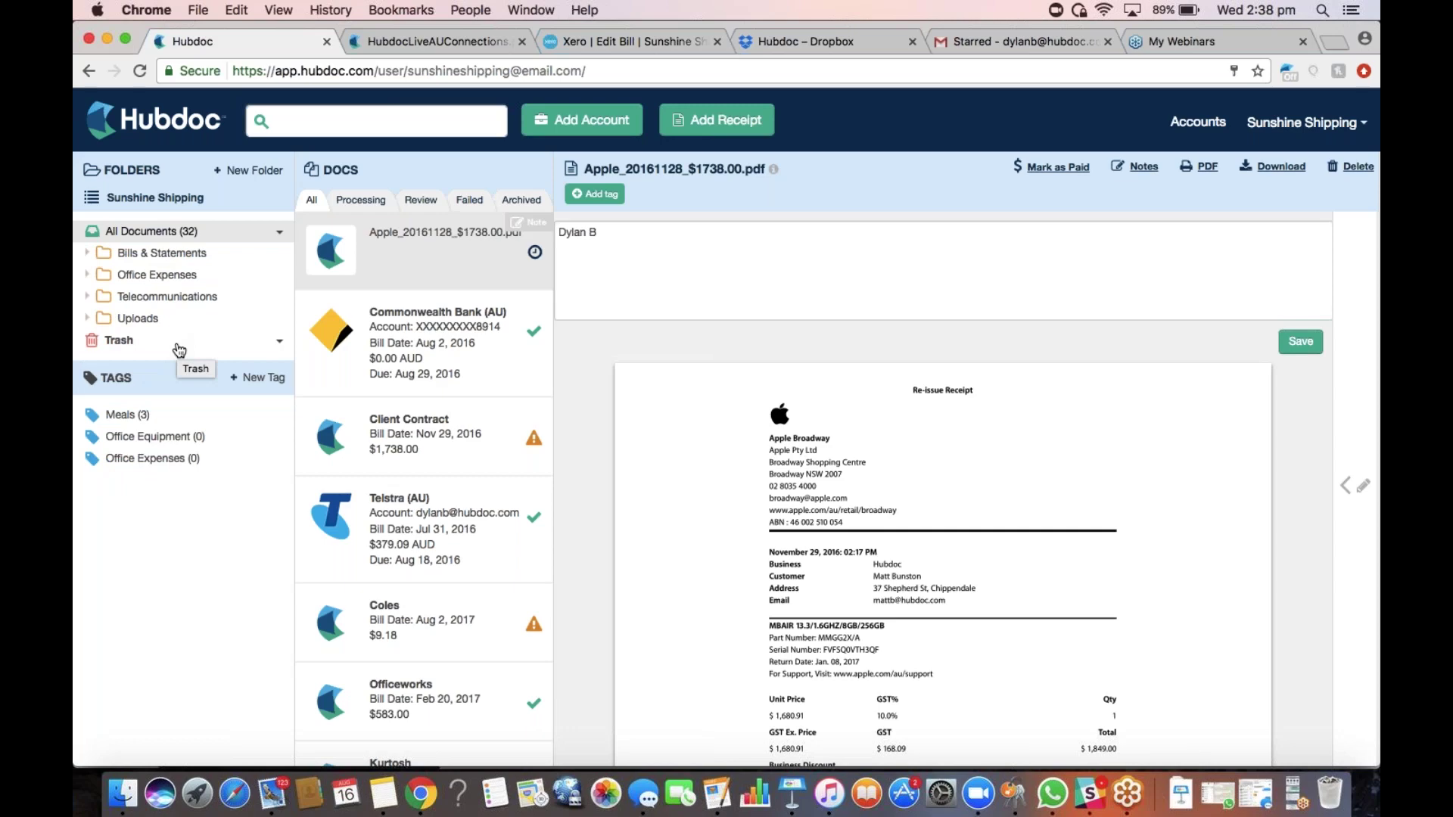
Point the Telstra (AU) account's filing location to /Telecommunications/Telstra (AU) and close the dialog
{"action": "left_click", "coordinate": [600, 125]}
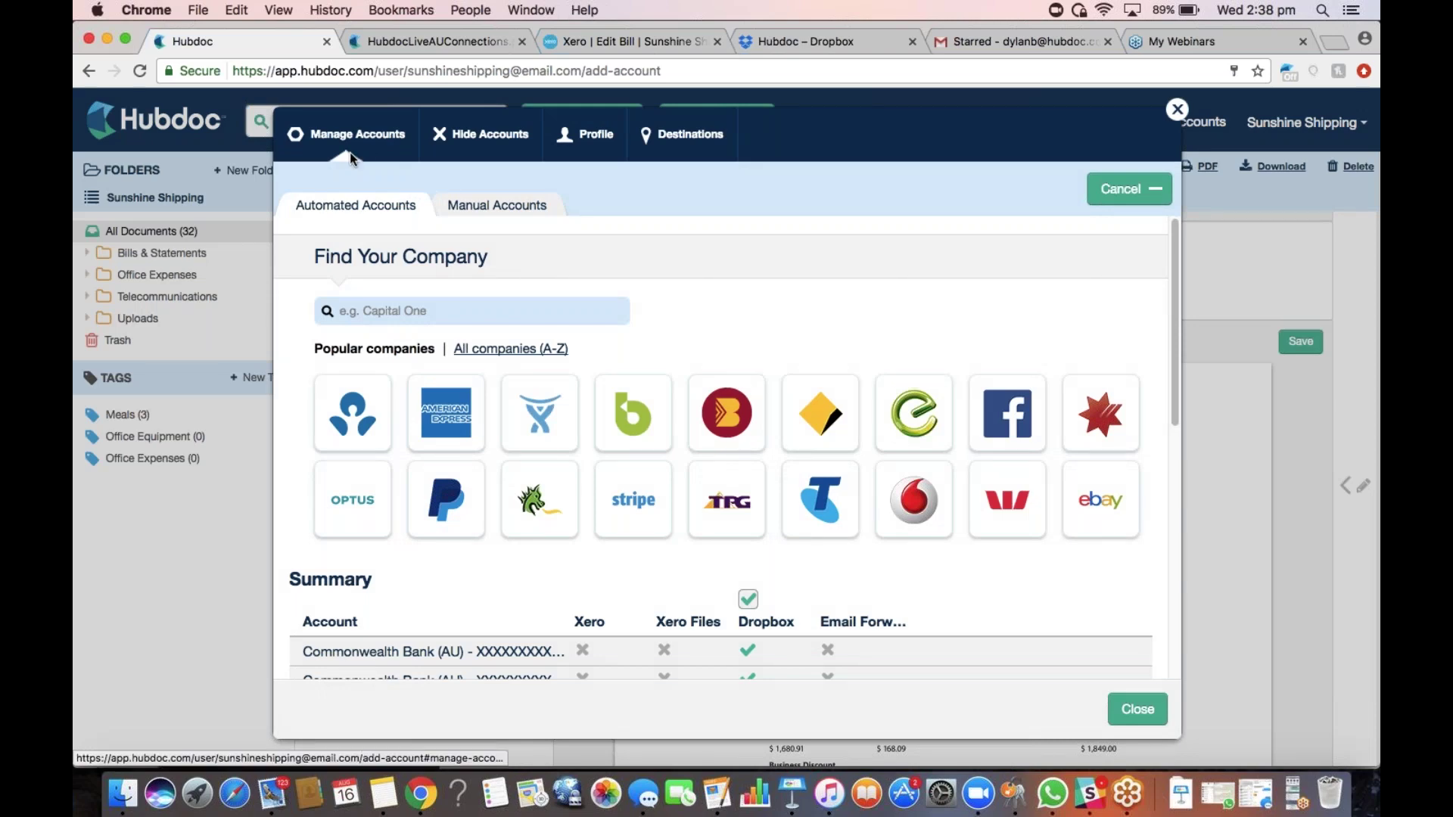
{"action": "scroll", "coordinate": [409, 329], "scroll_direction": "down", "scroll_amount": 5}
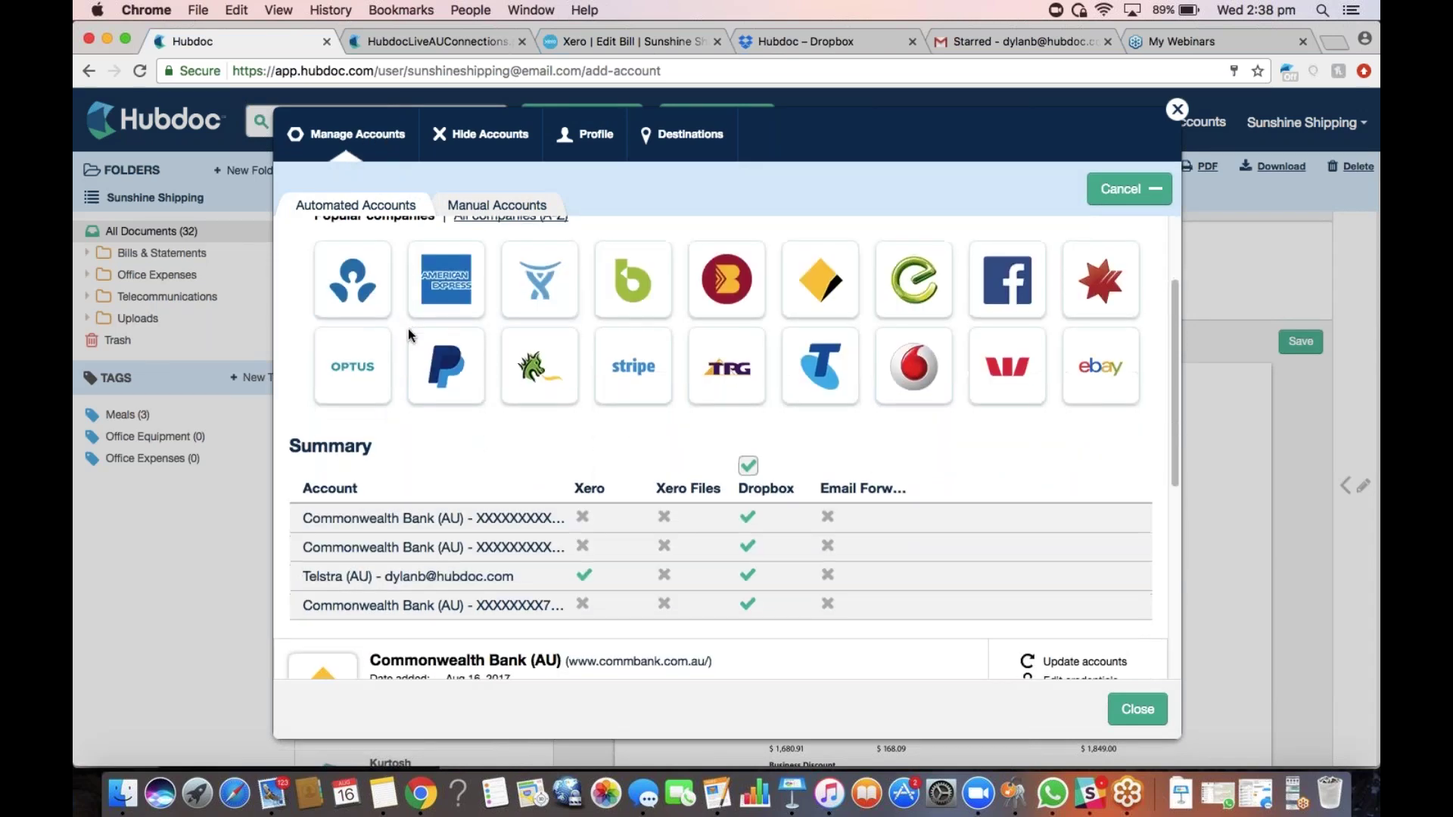
{"action": "scroll", "coordinate": [408, 333], "scroll_direction": "down", "scroll_amount": 5}
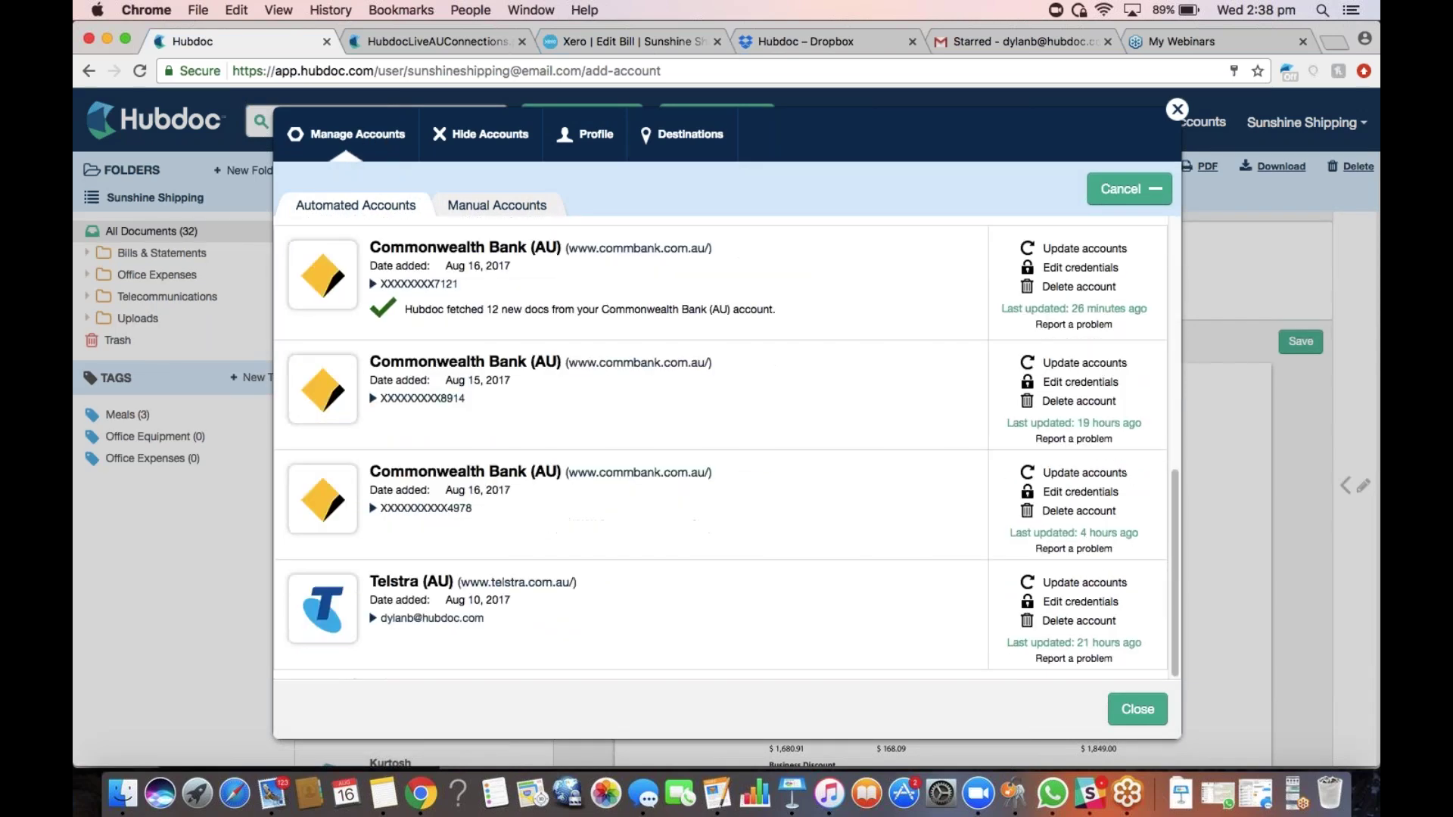
{"action": "left_click", "coordinate": [430, 622]}
{"action": "scroll", "coordinate": [507, 513], "scroll_direction": "down", "scroll_amount": 3}
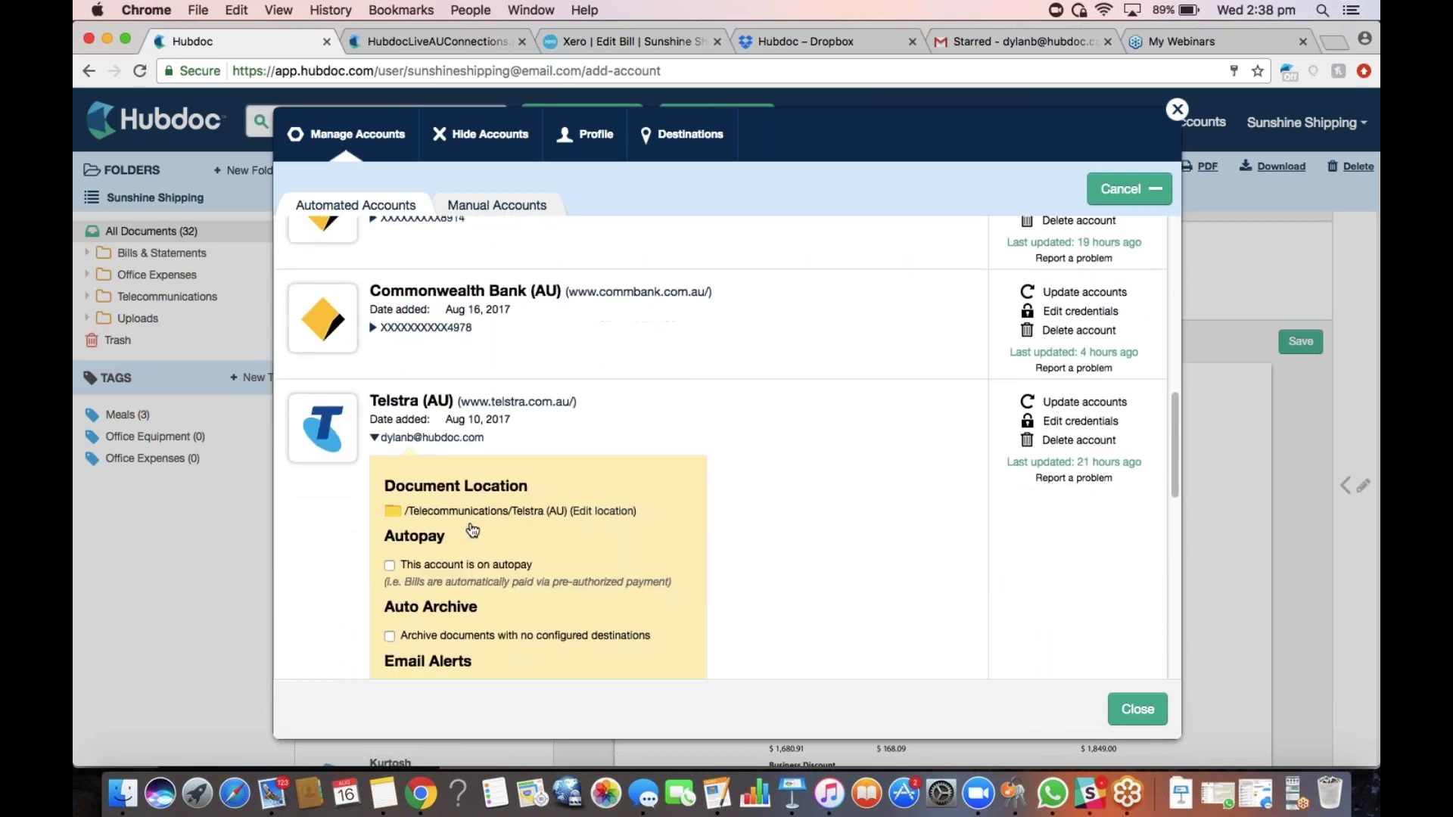
{"action": "left_click", "coordinate": [609, 490]}
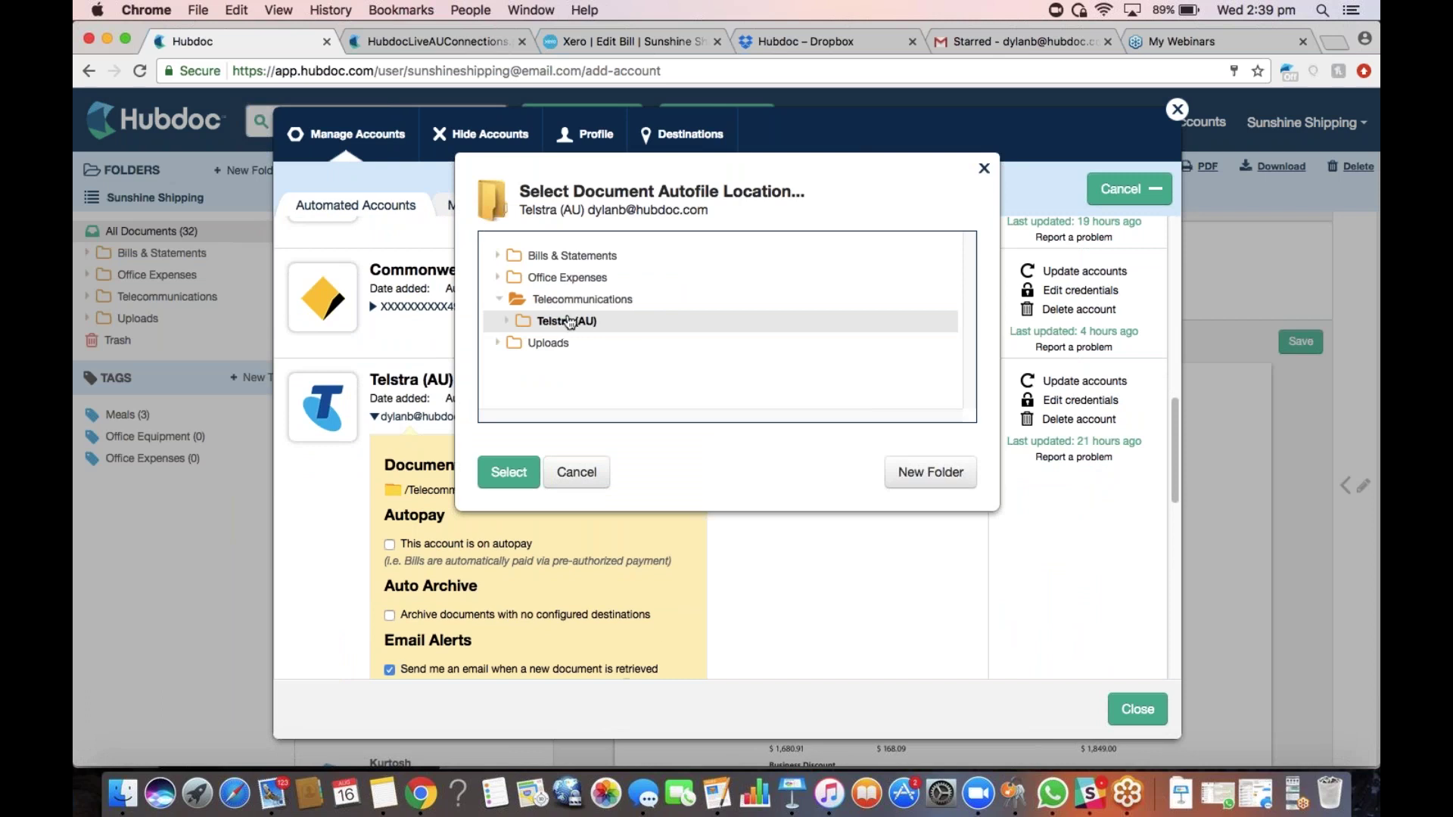
{"action": "left_click", "coordinate": [533, 477]}
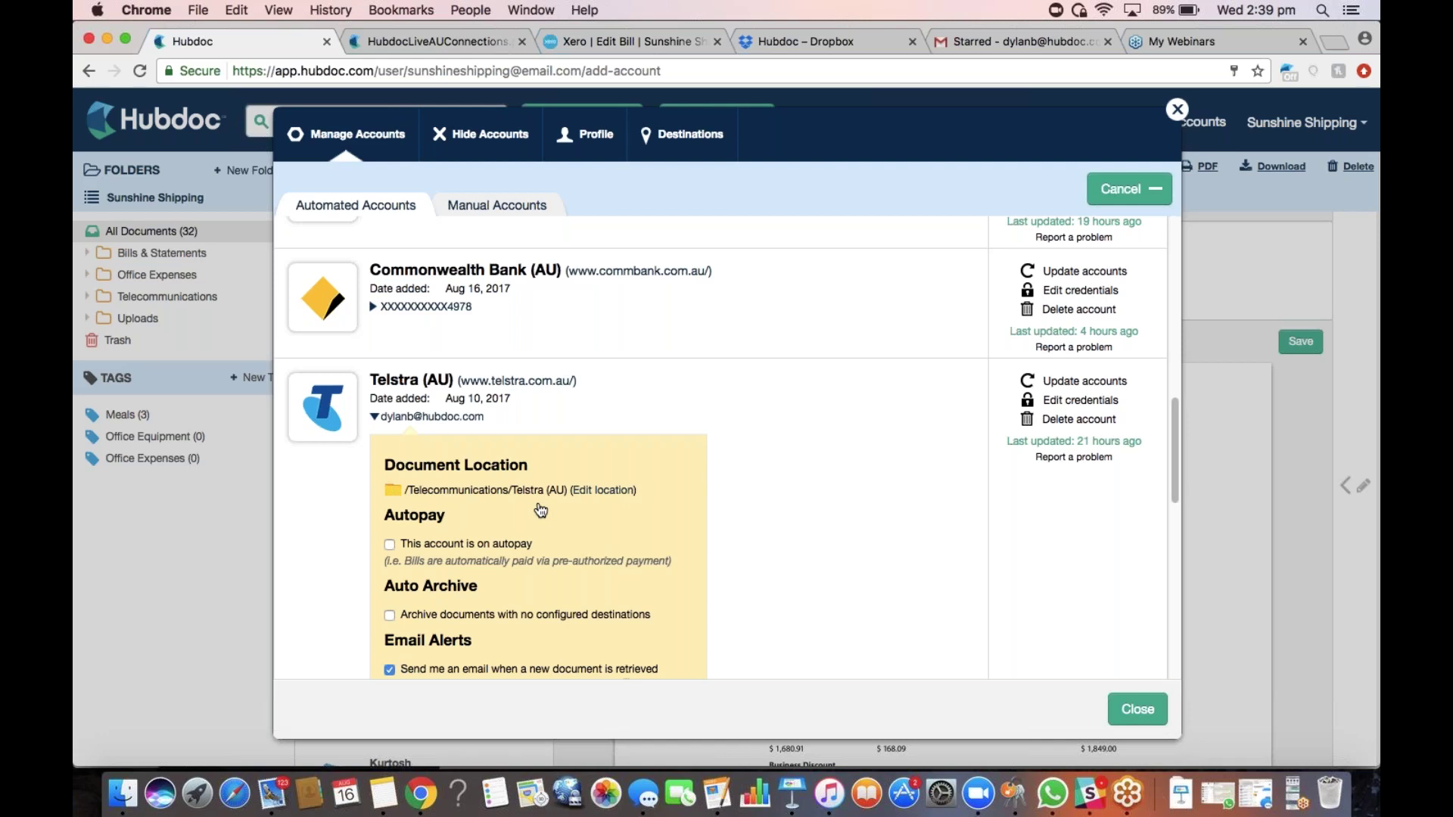
{"action": "left_click", "coordinate": [1137, 715]}
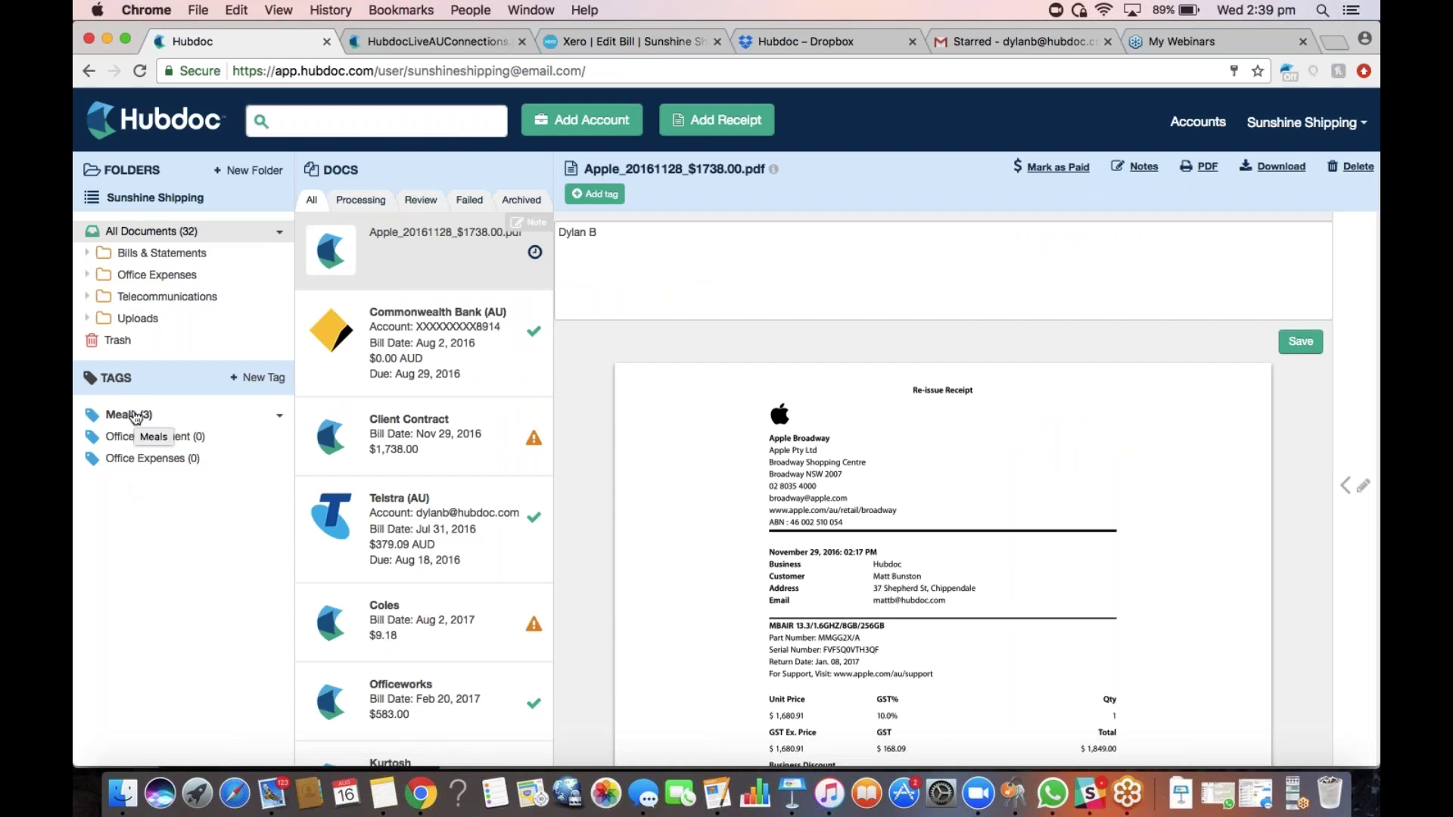
Filter documents by the Meals tag and open the Sumo Salad receipt
{"action": "left_click", "coordinate": [133, 416]}
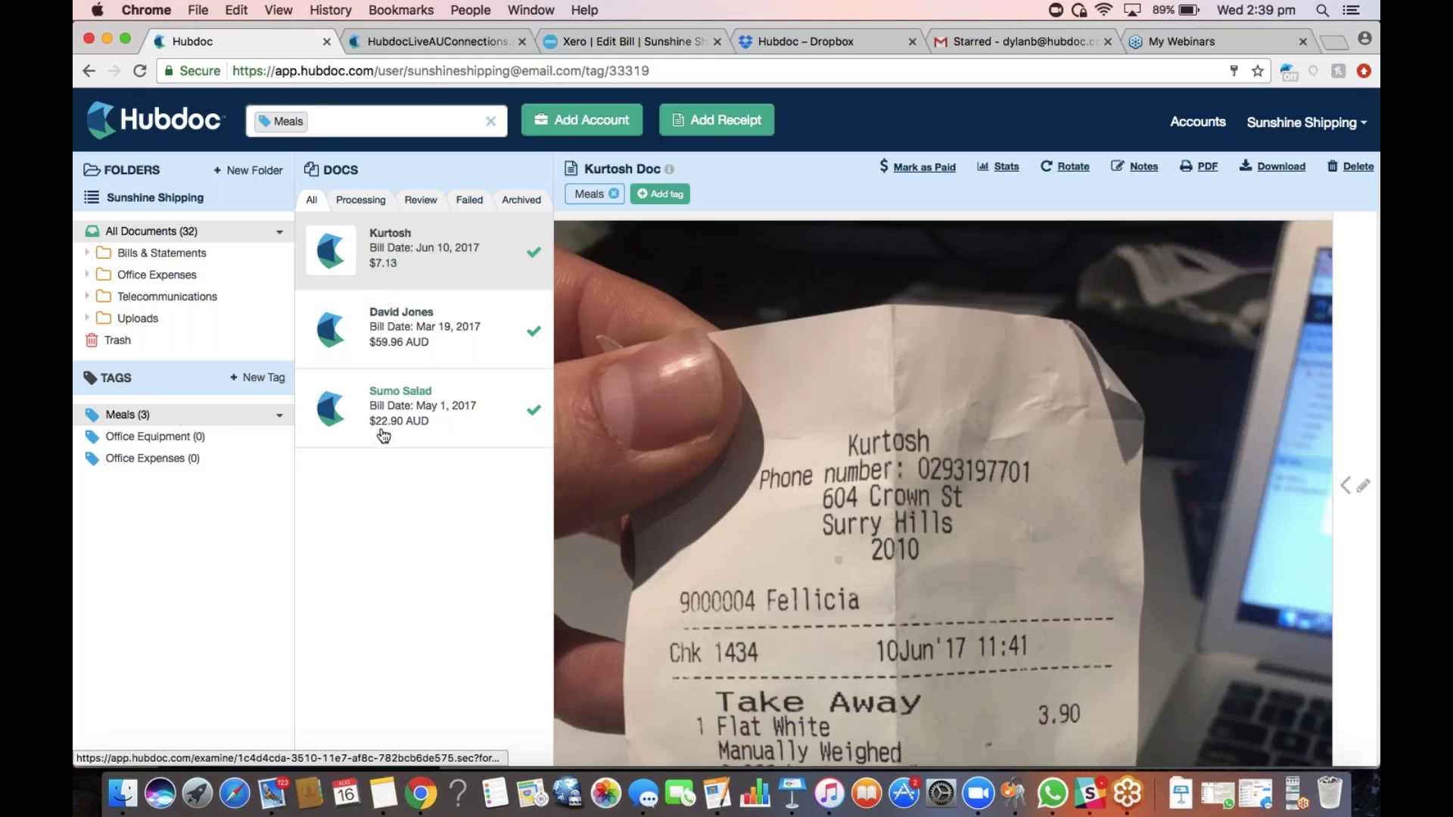
{"action": "left_click", "coordinate": [481, 313]}
{"action": "left_click", "coordinate": [471, 416]}
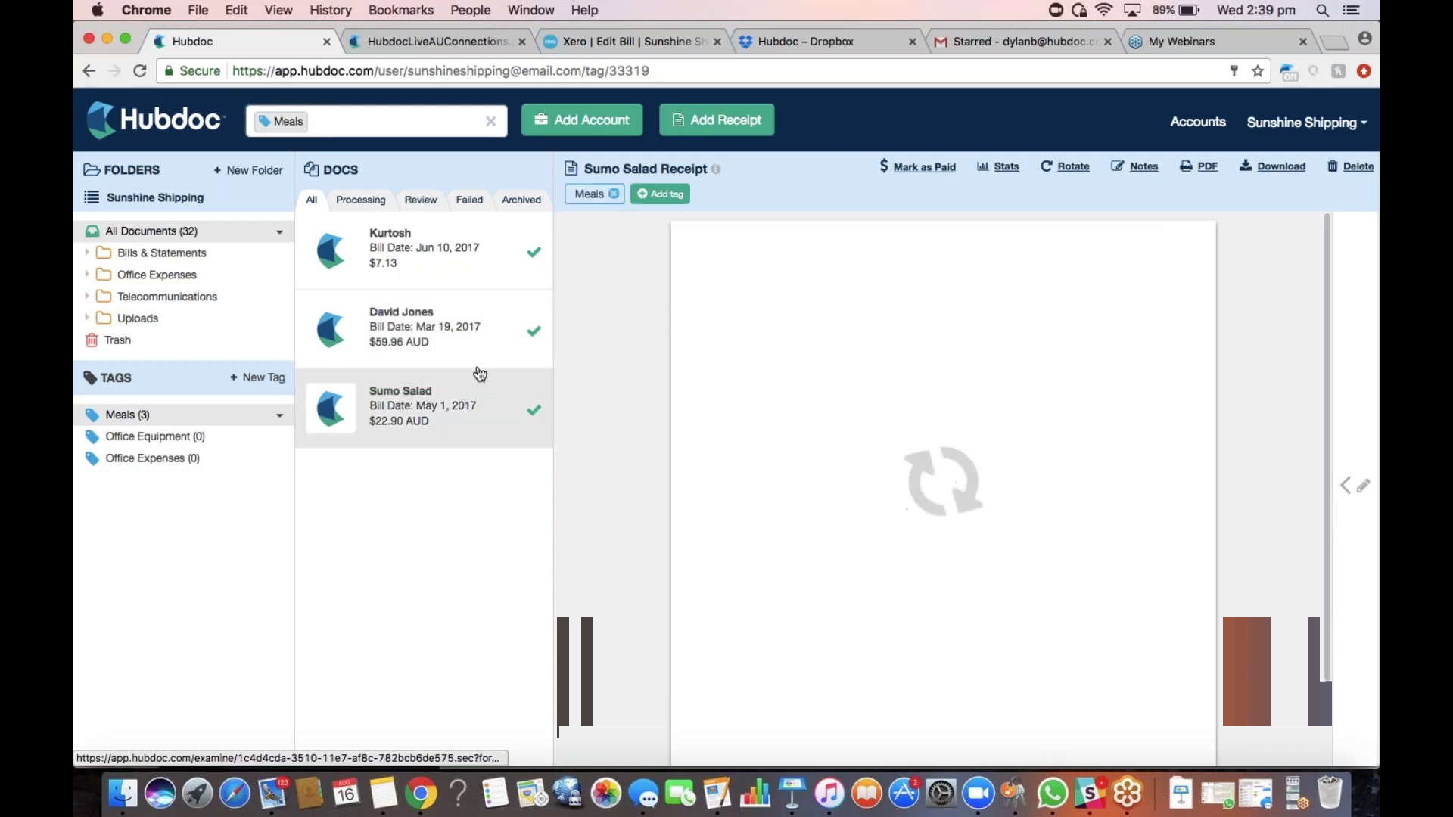
Add a new 'April Business Trip' tag to the Sumo Salad receipt
{"action": "left_click", "coordinate": [644, 195]}
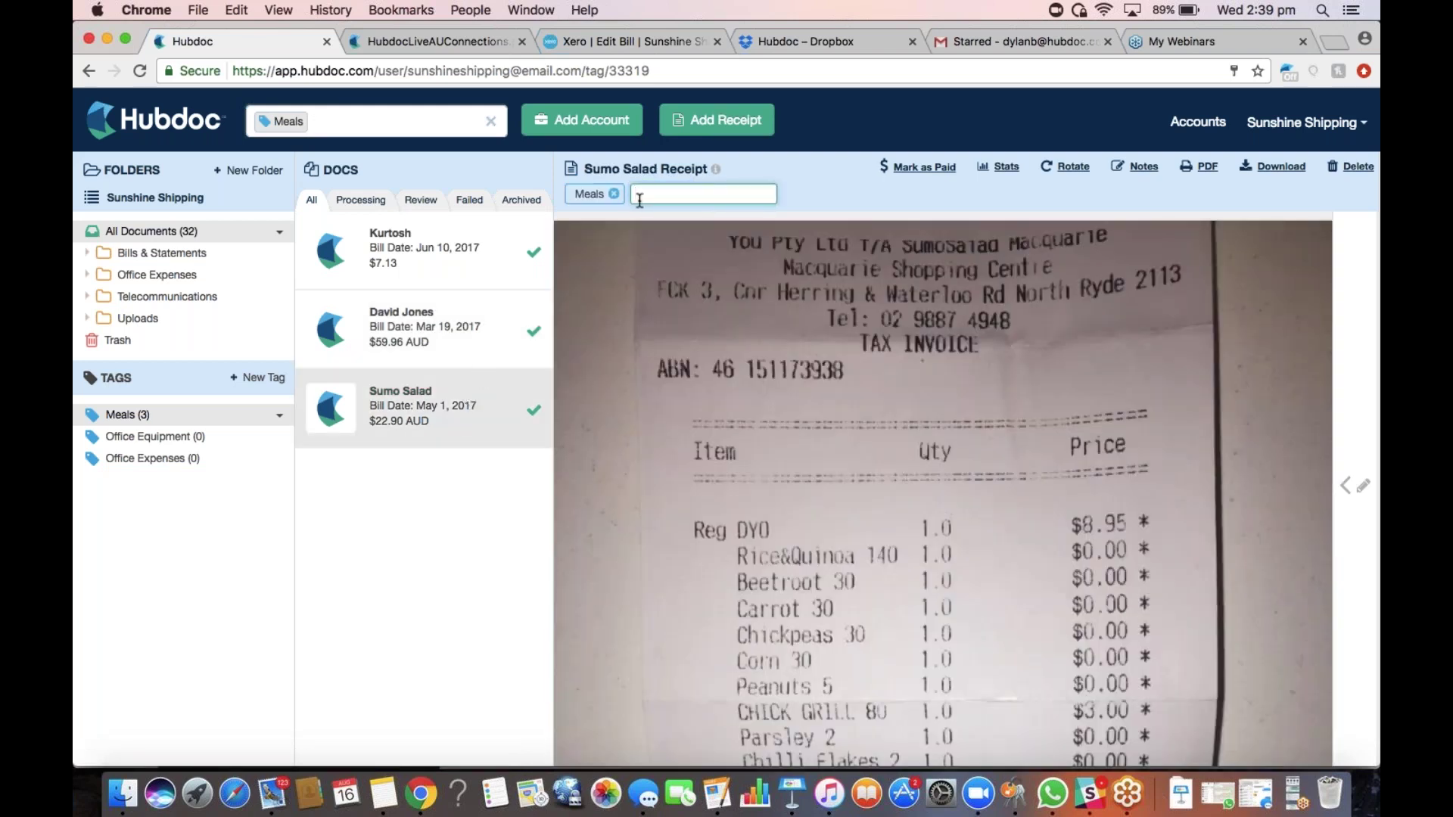
{"action": "type", "text": "o"}
{"action": "key", "text": "BackSpace"}
{"action": "type", "text": "m"}
{"action": "key", "text": "BackSpace"}
{"action": "type", "text": "April Business Trip"}
{"action": "key", "text": "Return"}
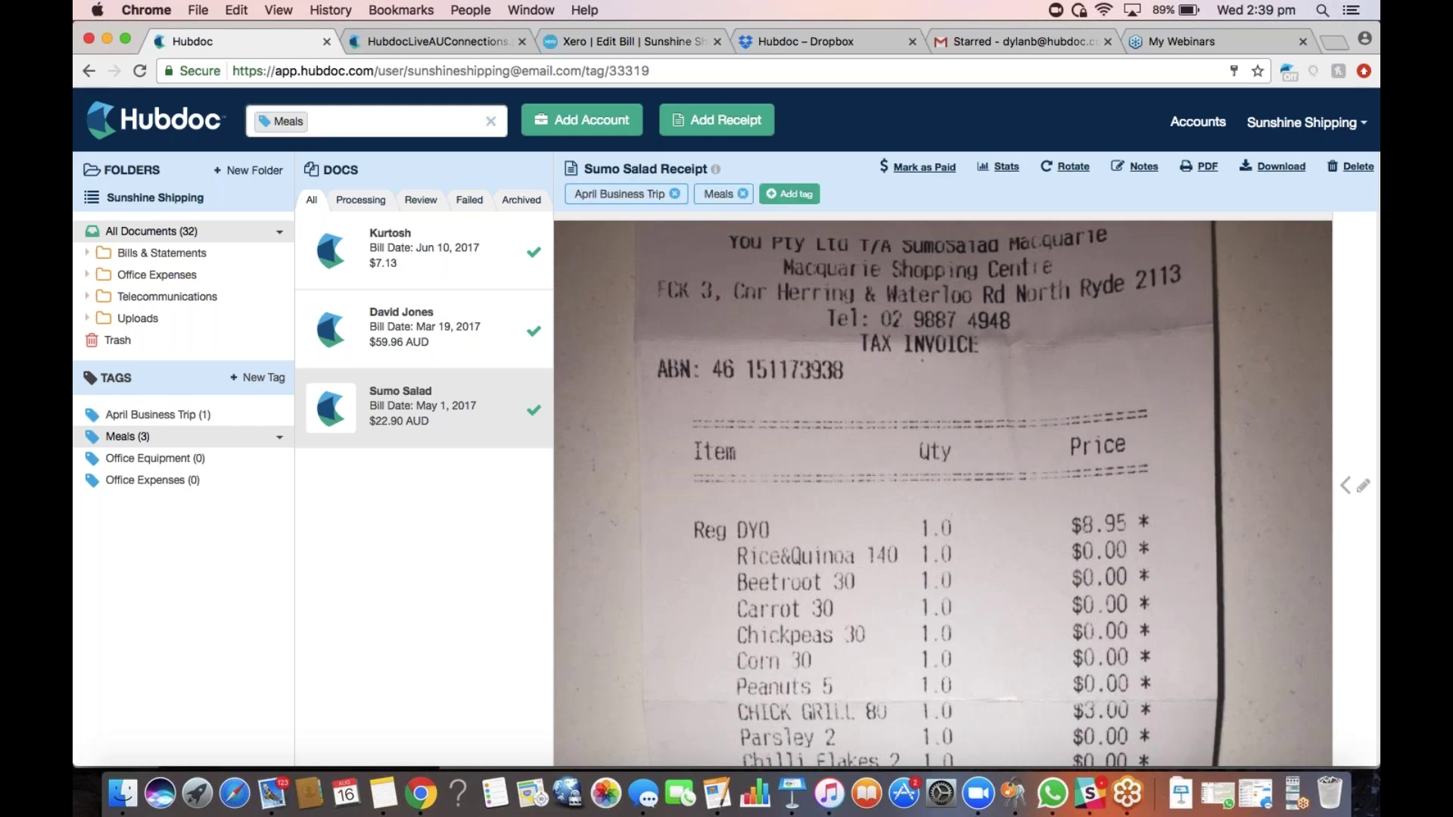
Remove the April Business Trip tag from the Sumo Salad receipt
{"action": "left_click", "coordinate": [158, 418]}
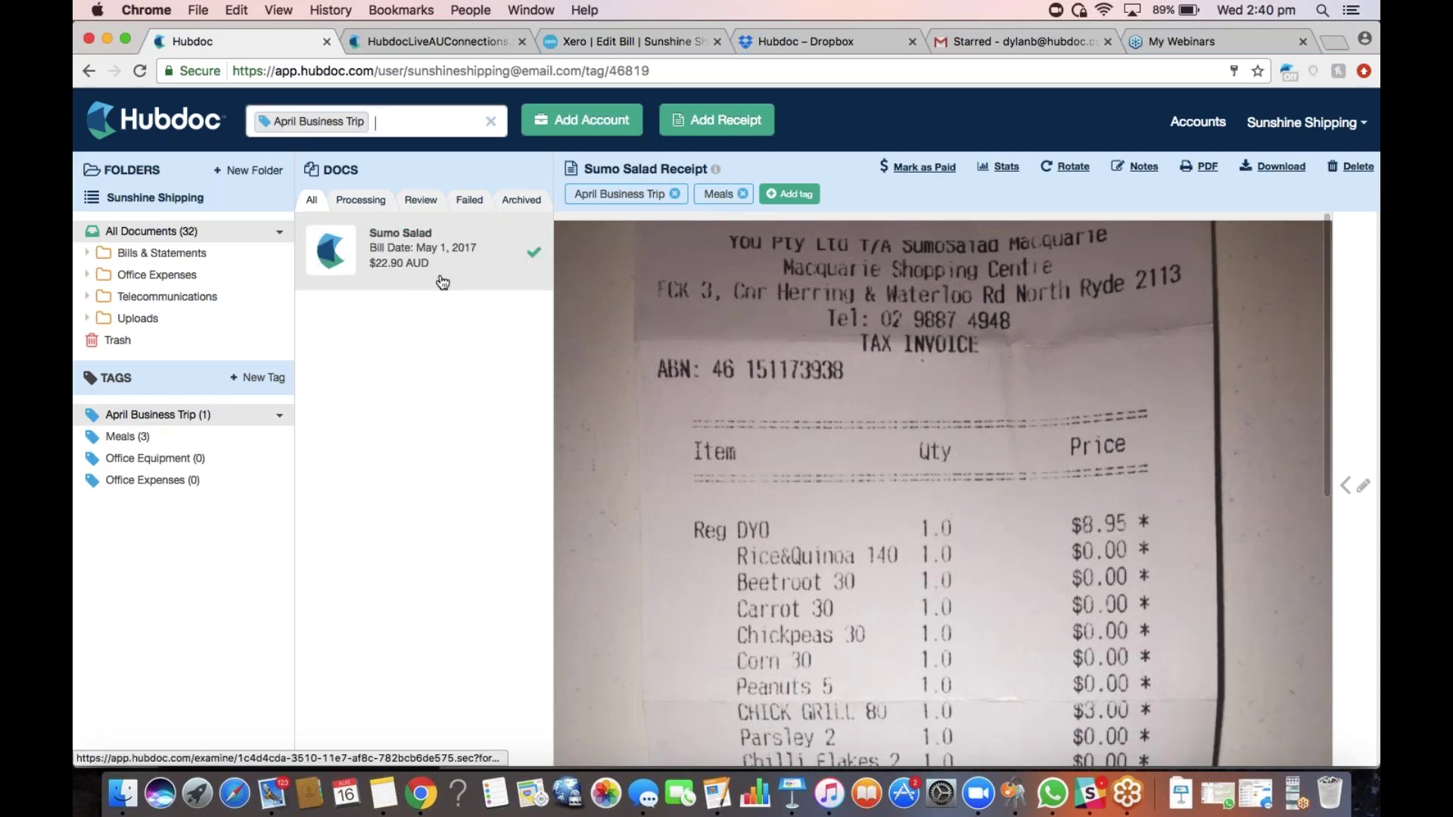
{"action": "left_click", "coordinate": [675, 194]}
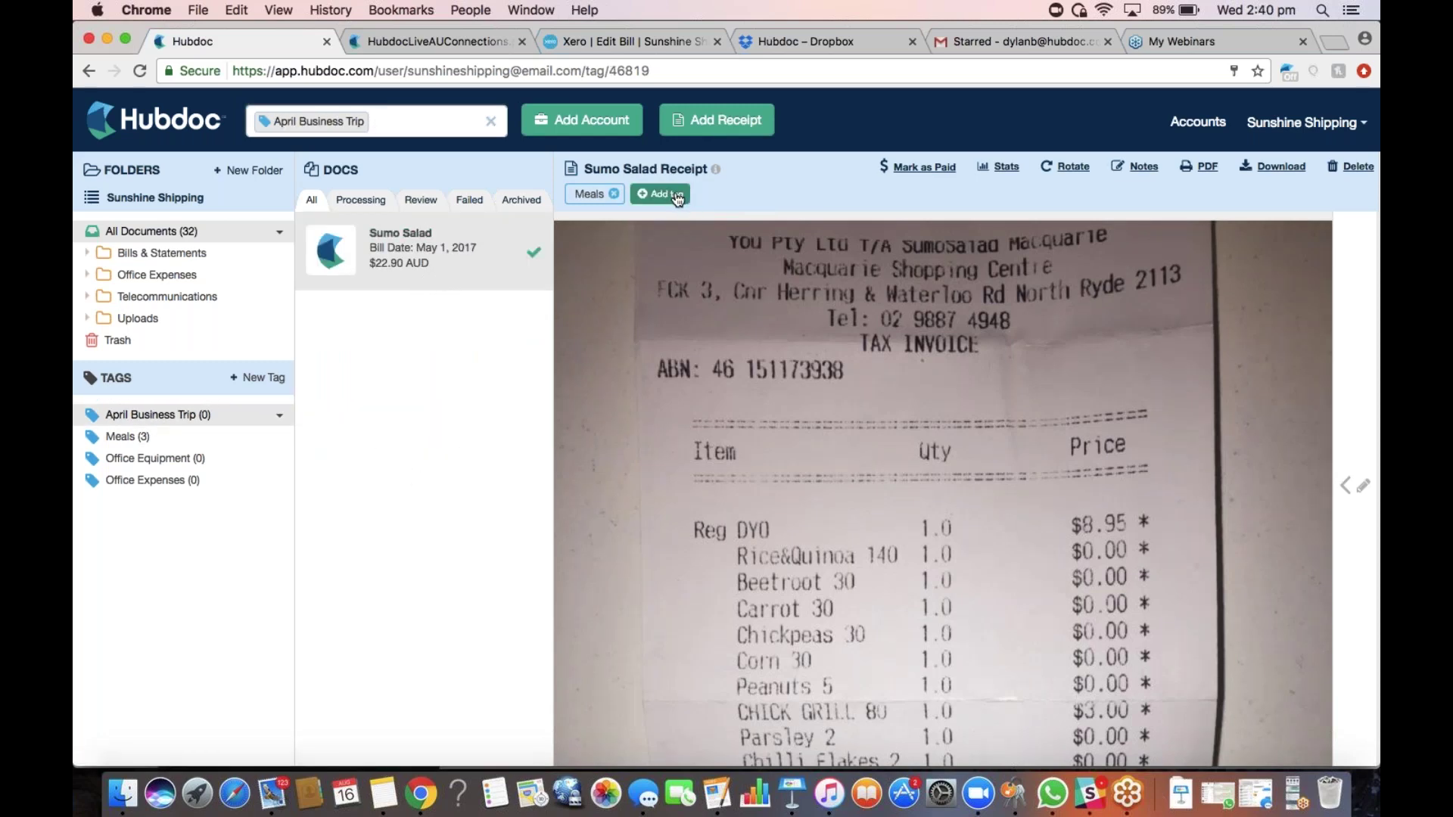
{"action": "left_click", "coordinate": [232, 482]}
Delete the April Business Trip tag entirely and list the Meals-tagged receipts
{"action": "left_click", "coordinate": [279, 415]}
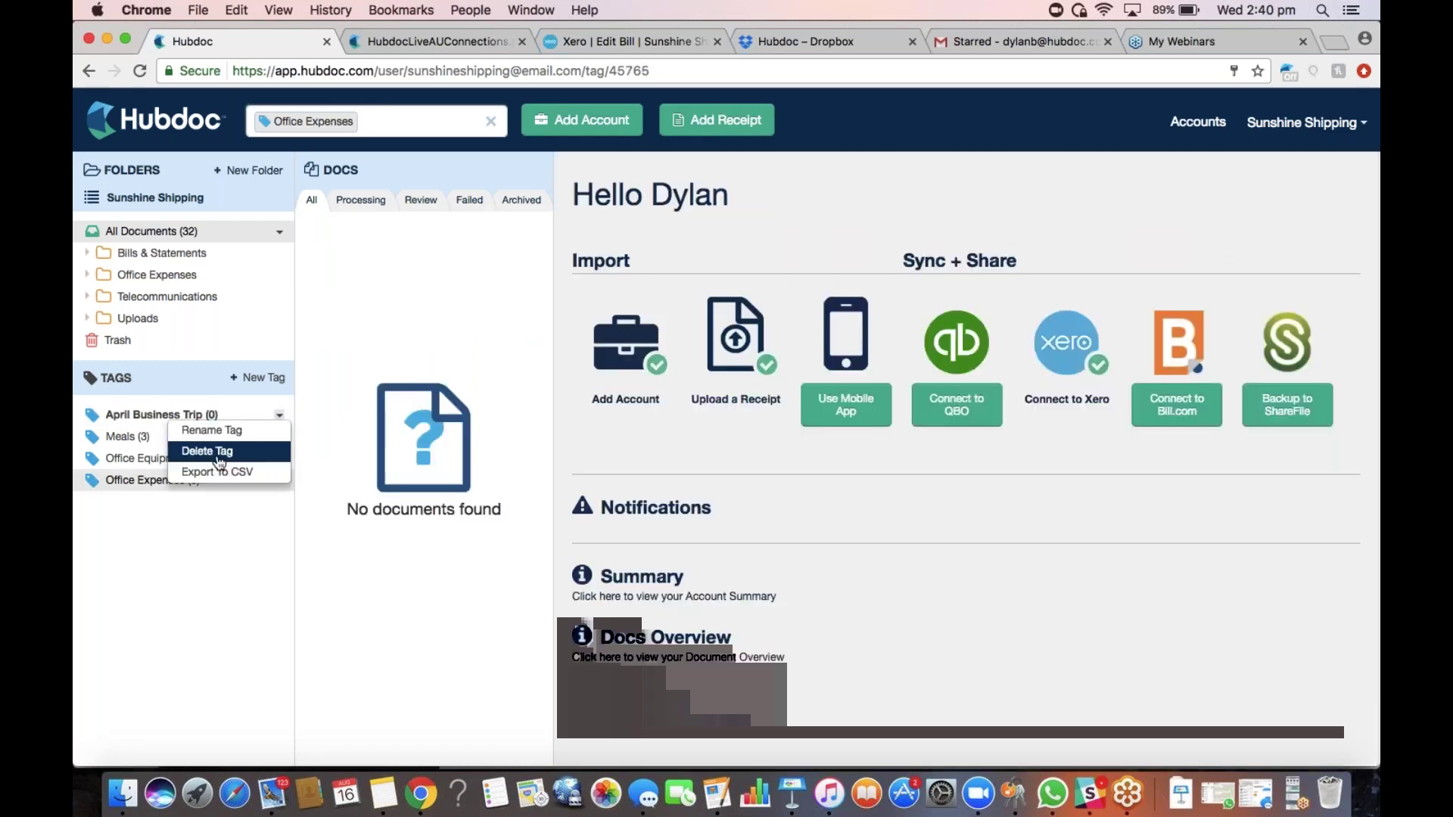
{"action": "left_click", "coordinate": [220, 453]}
{"action": "left_click", "coordinate": [926, 207]}
{"action": "left_click", "coordinate": [146, 416]}
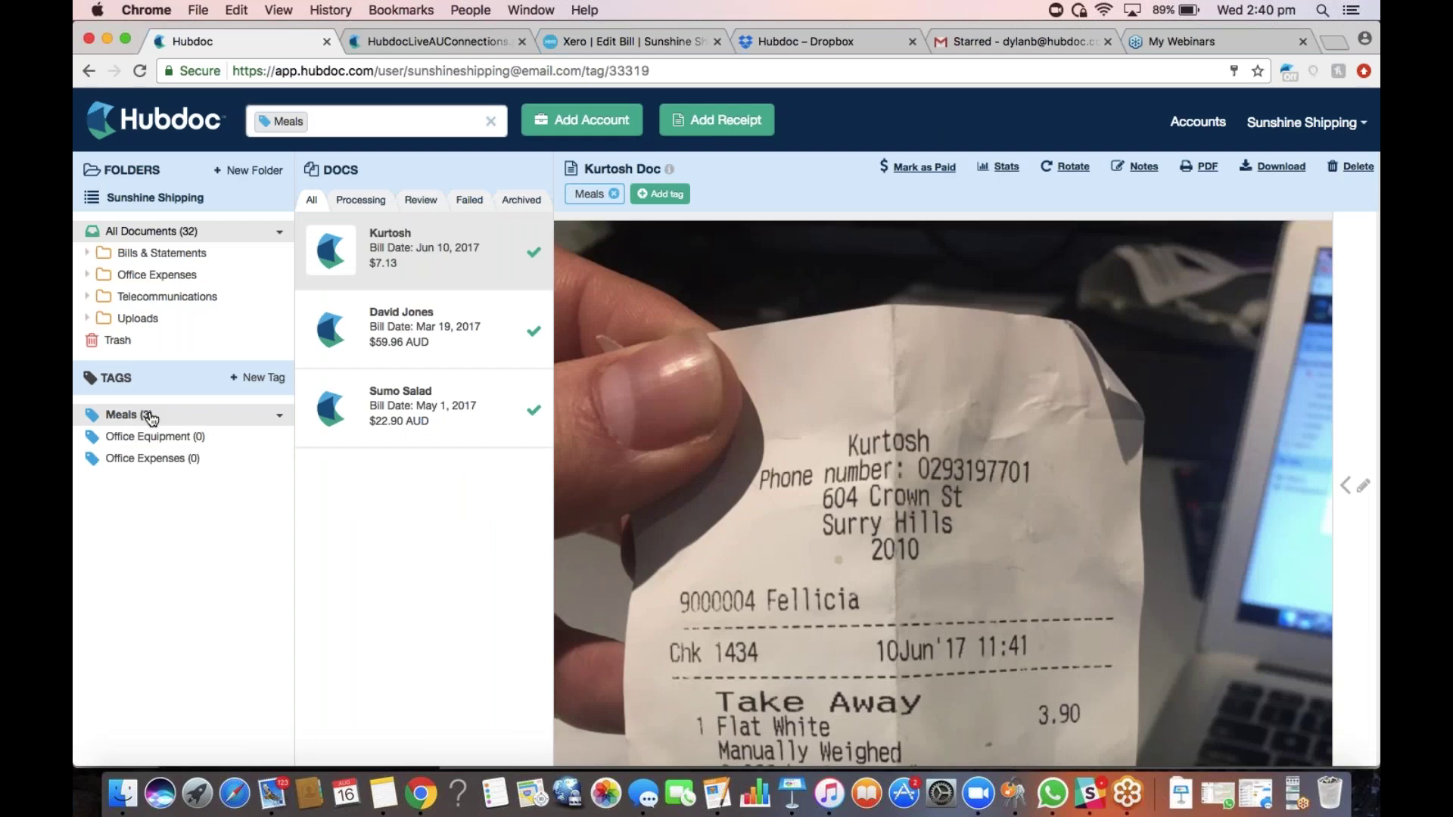
{"action": "left_click", "coordinate": [261, 378]}
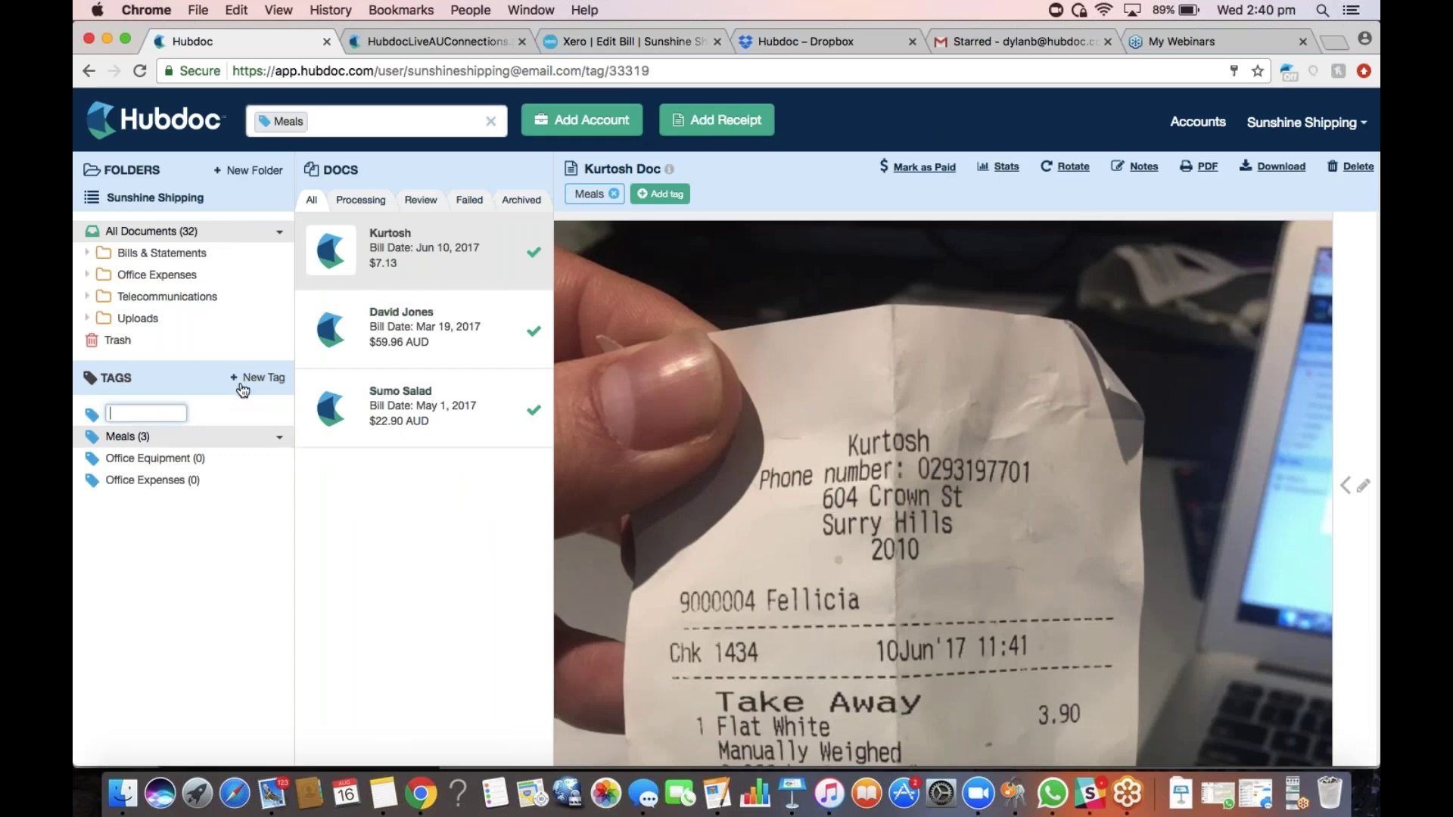
{"action": "left_click", "coordinate": [161, 538]}
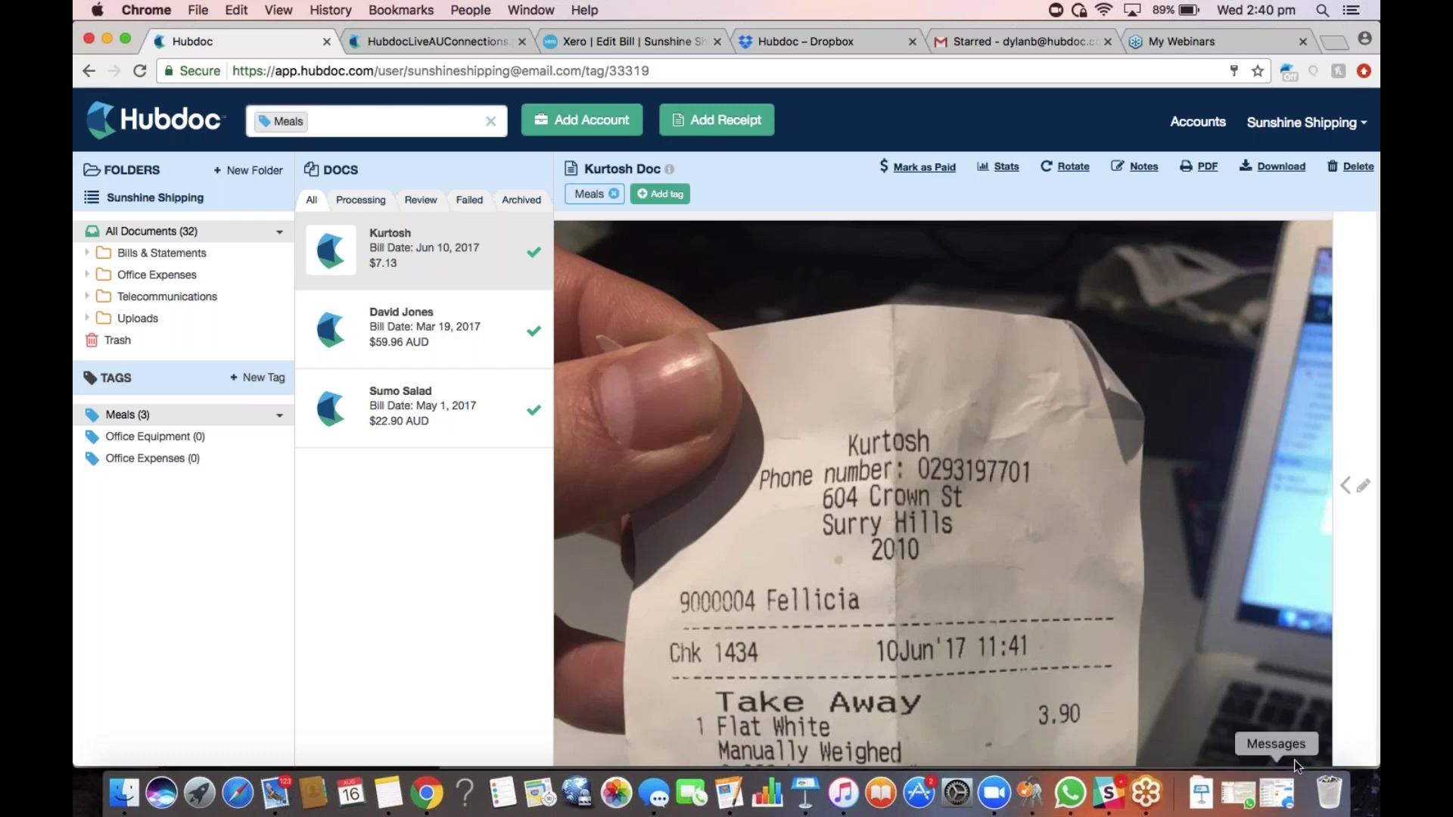
{"action": "left_click", "coordinate": [1290, 787]}
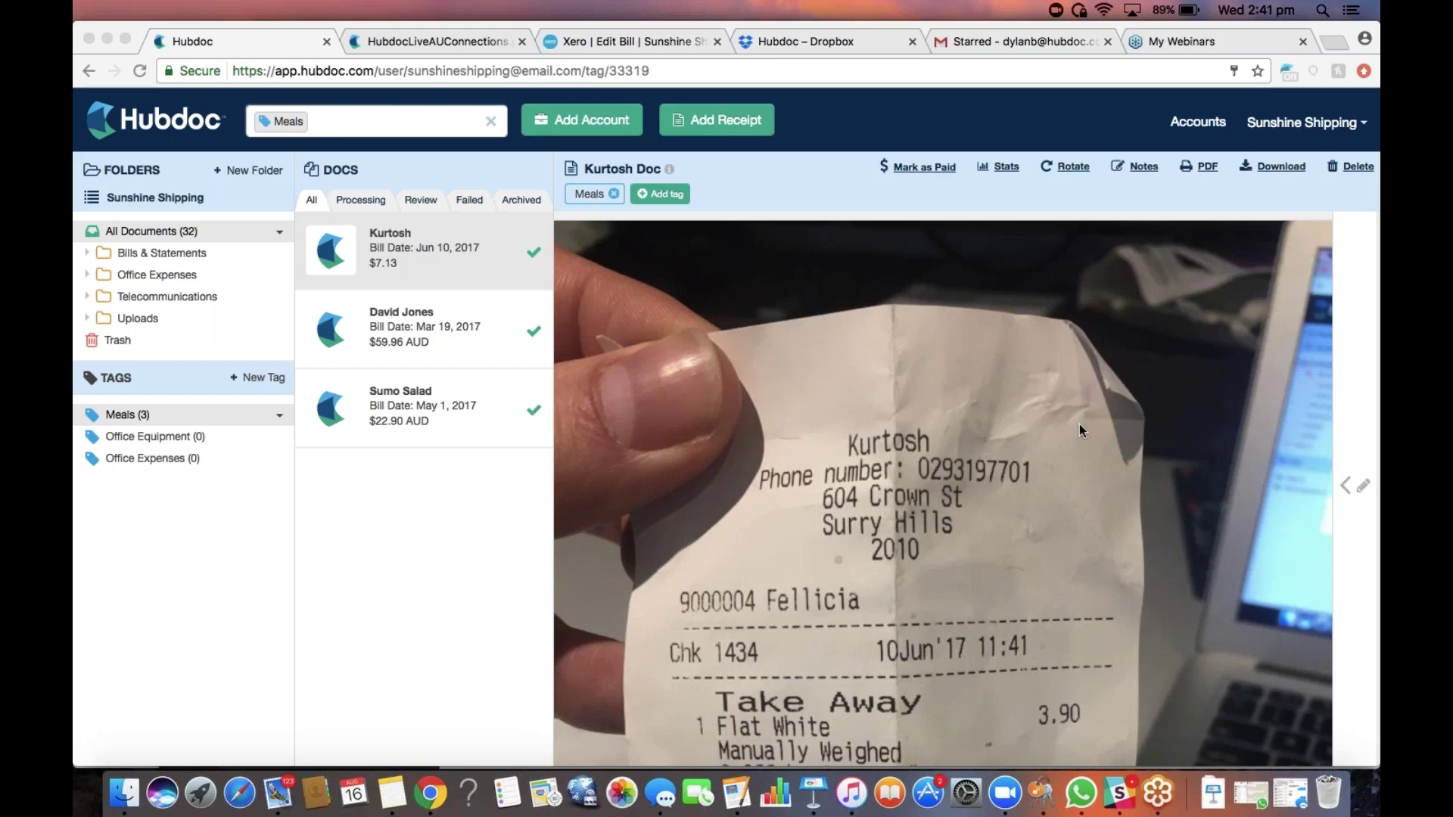
{"action": "left_click", "coordinate": [312, 564]}
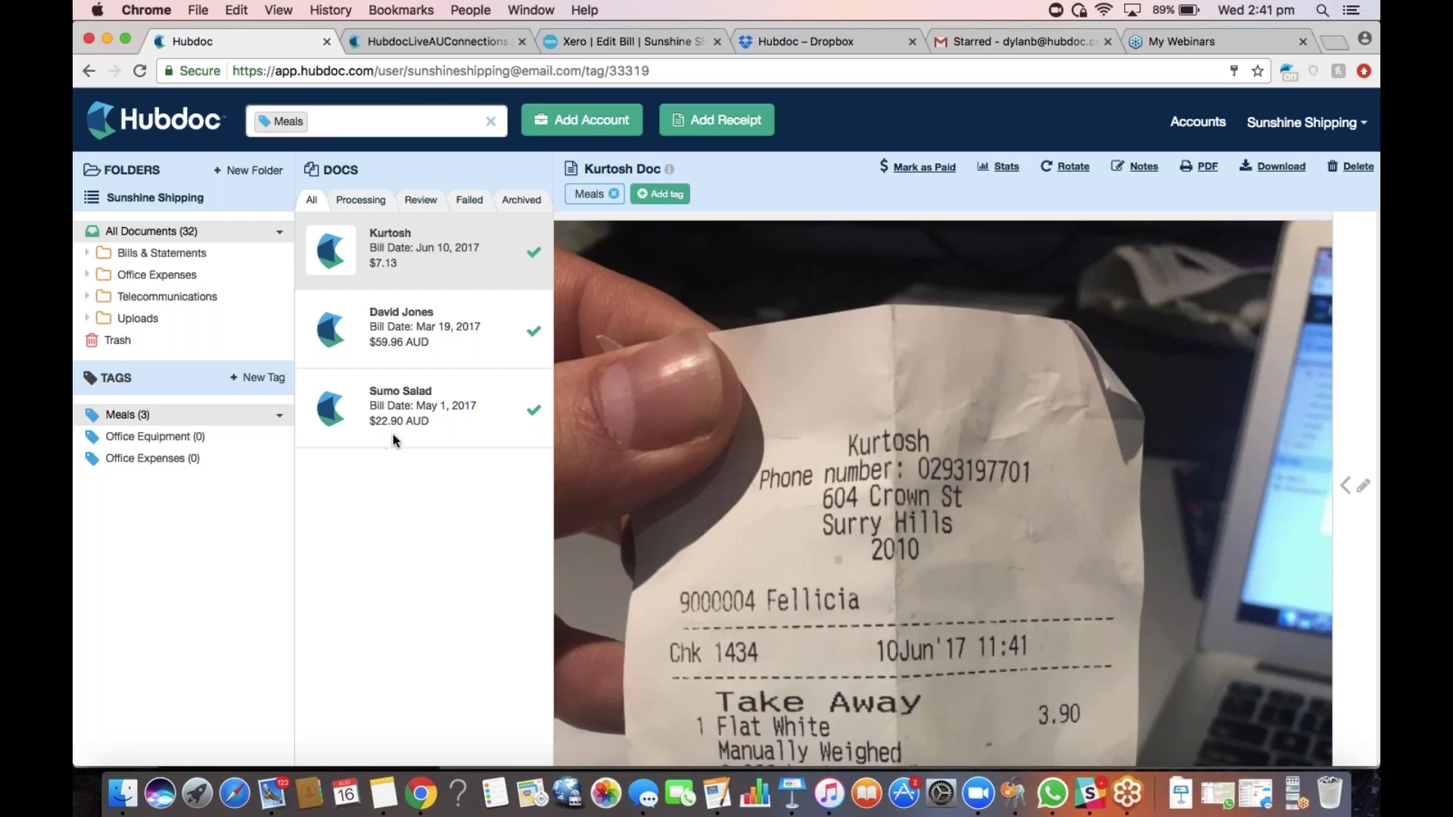
Clear the Meals filter and open the Office Expenses > Officeworks folder
{"action": "left_click", "coordinate": [491, 123]}
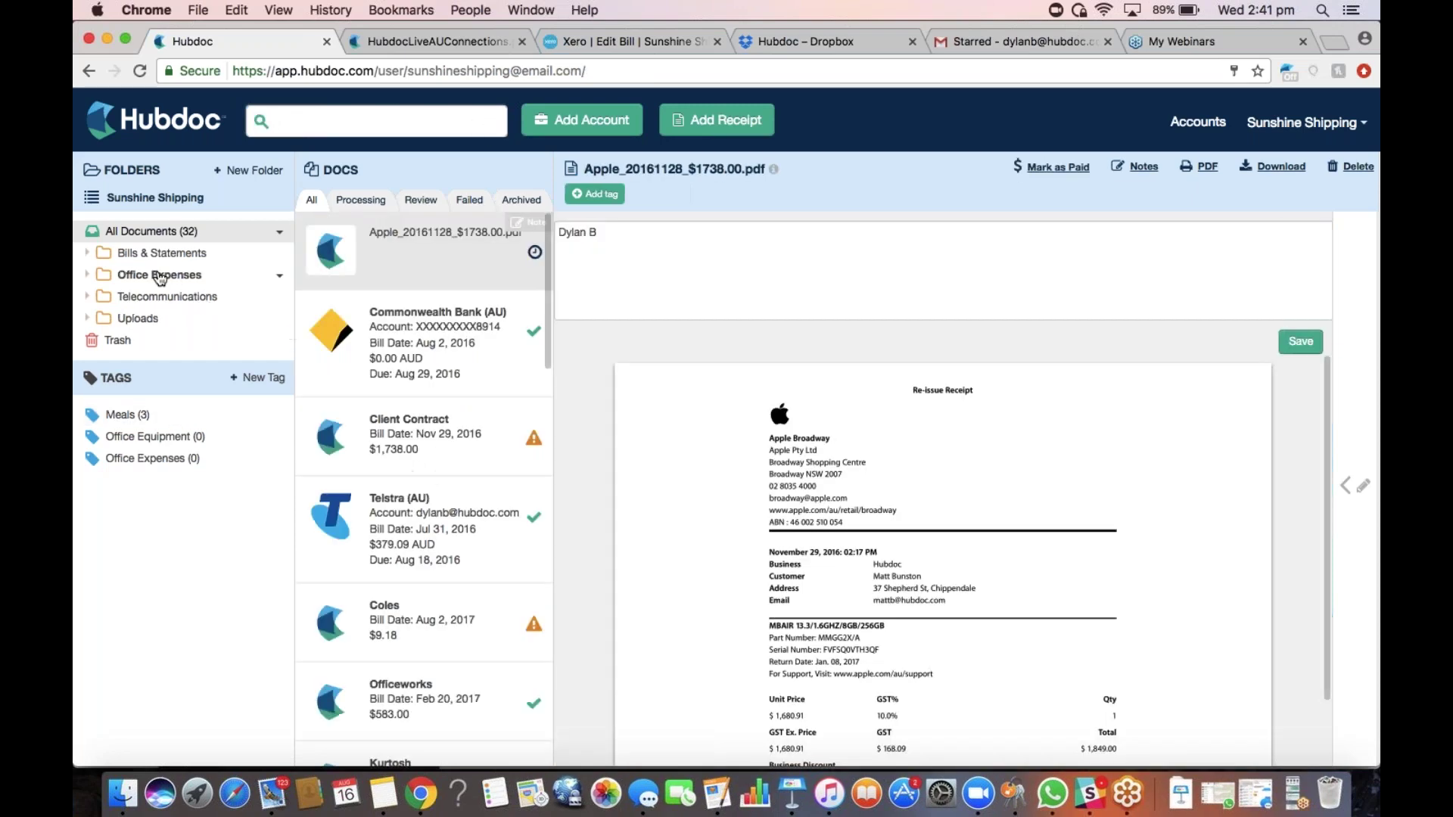
{"action": "left_click", "coordinate": [178, 277]}
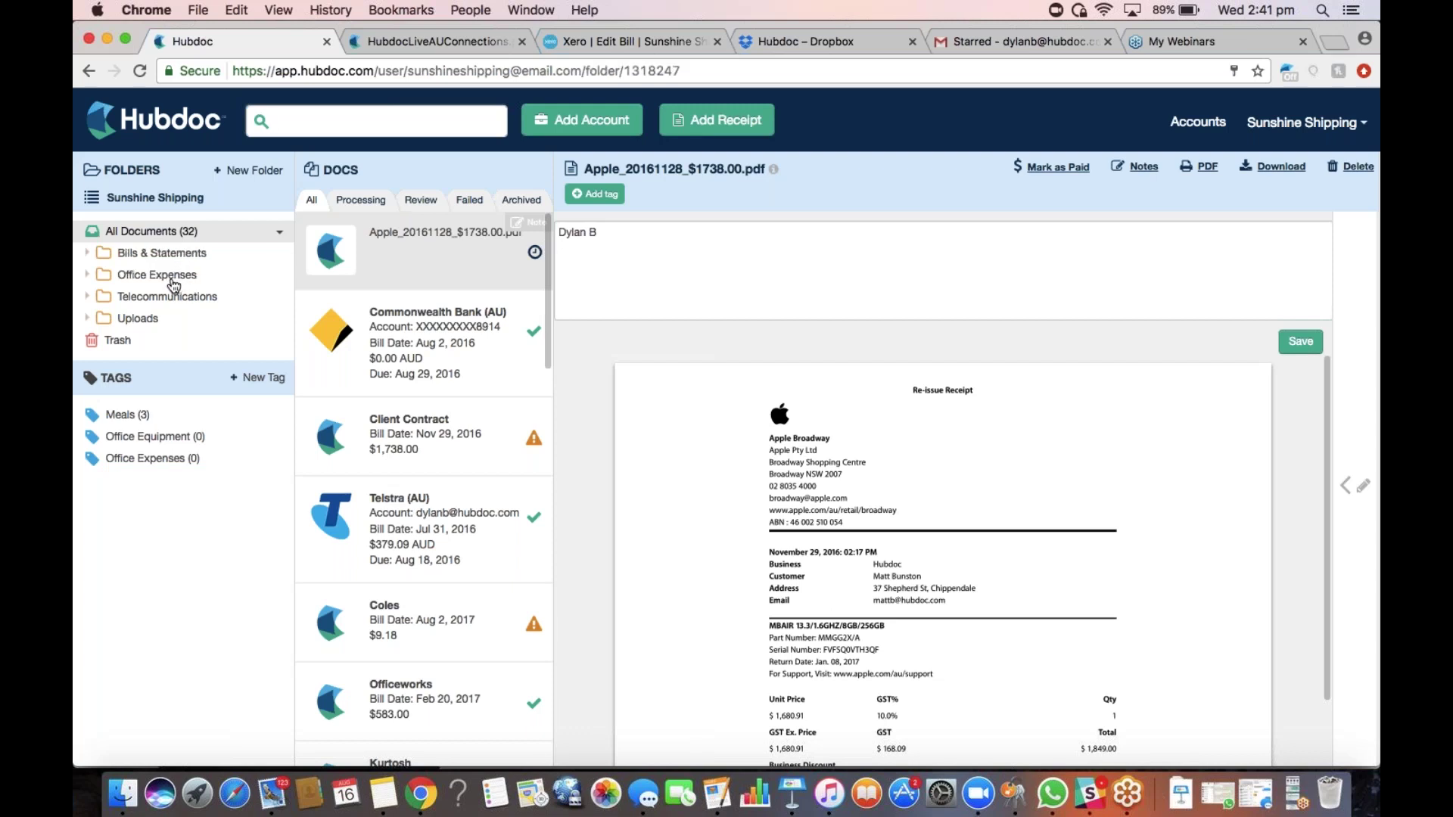
{"action": "left_click", "coordinate": [181, 341]}
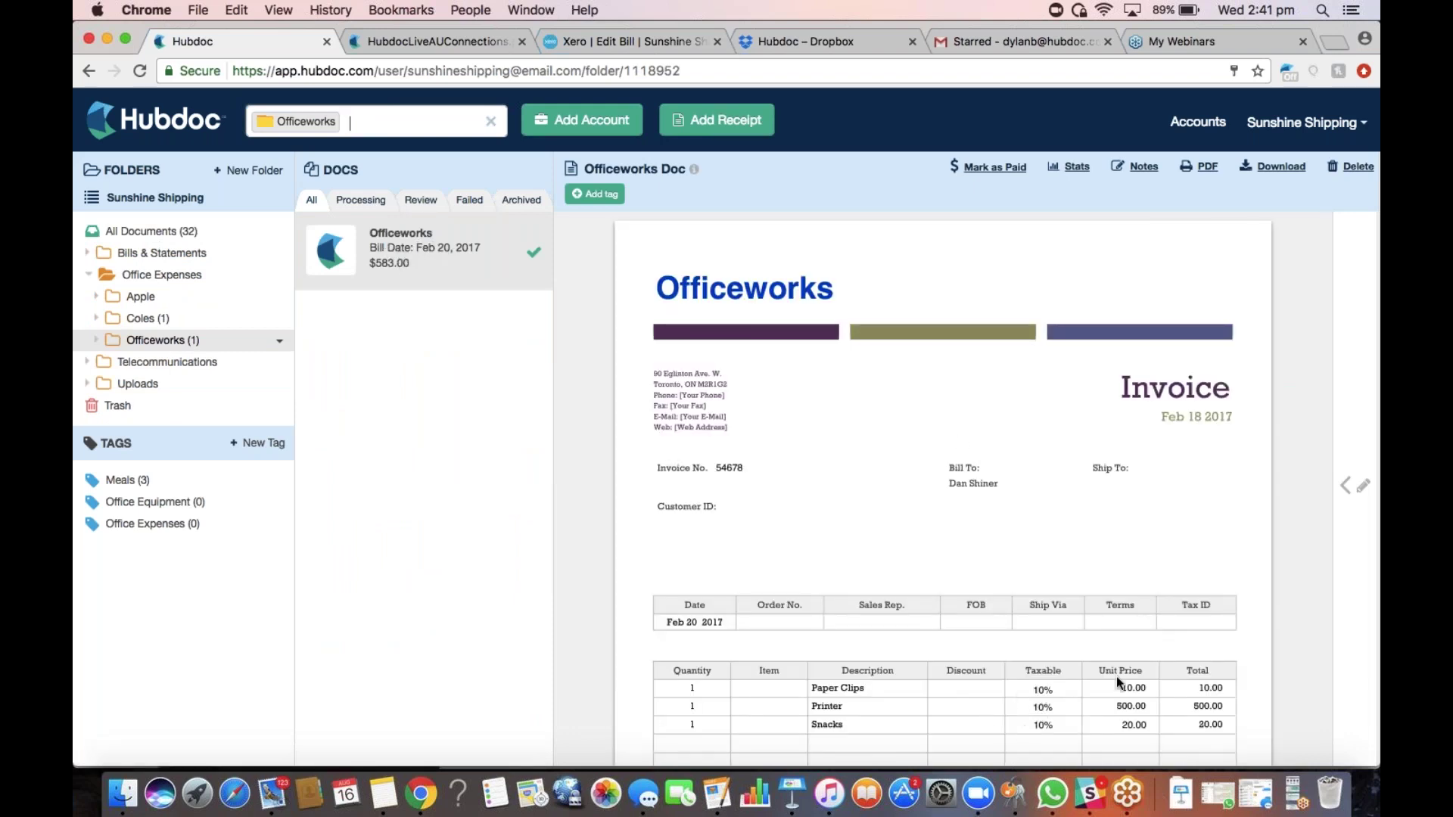
Show the $583.00 invoice's details and its Xero publishing settings with line items
{"action": "left_click", "coordinate": [1362, 551]}
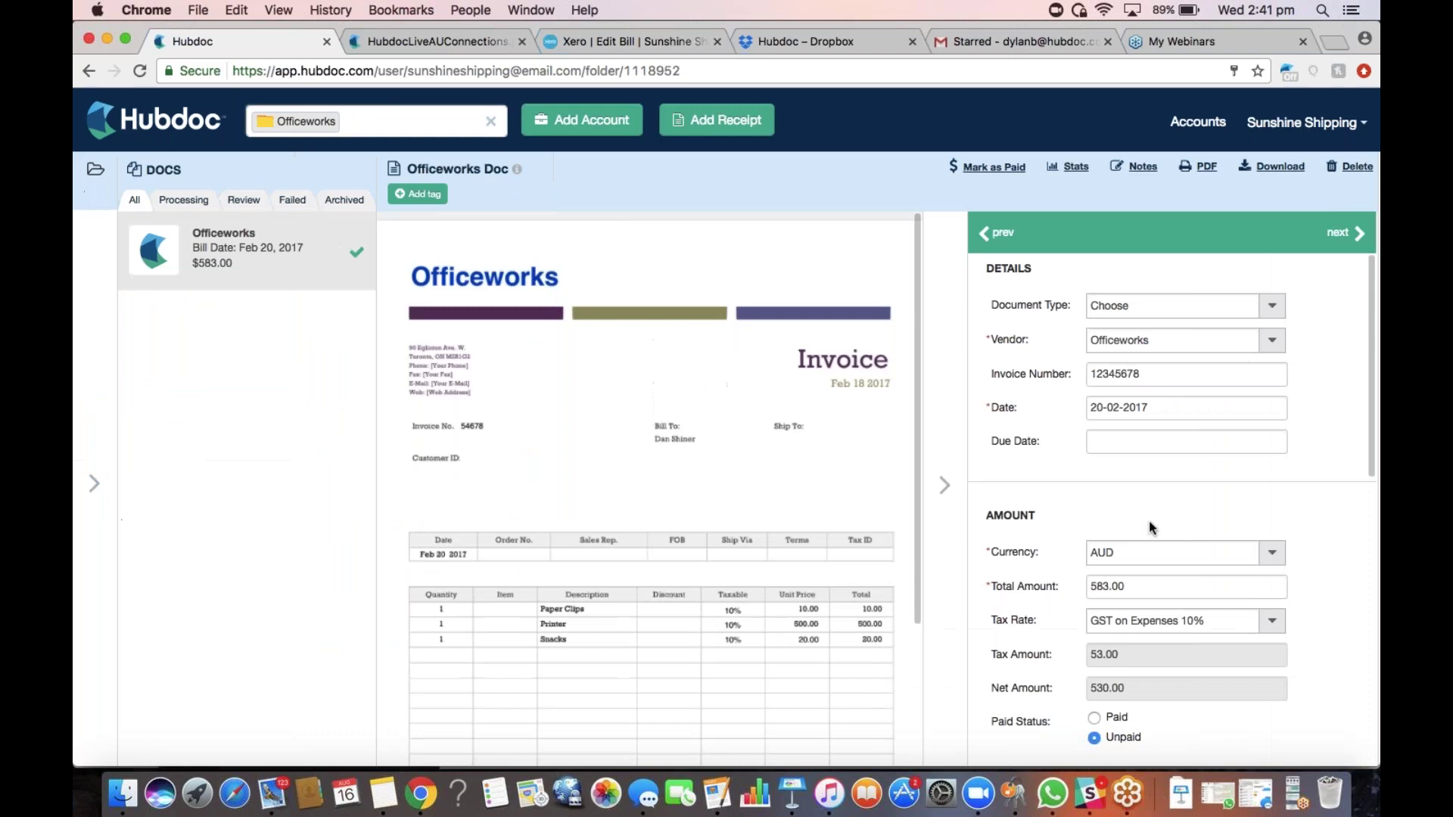
{"action": "scroll", "coordinate": [1144, 532], "scroll_direction": "down", "scroll_amount": 5}
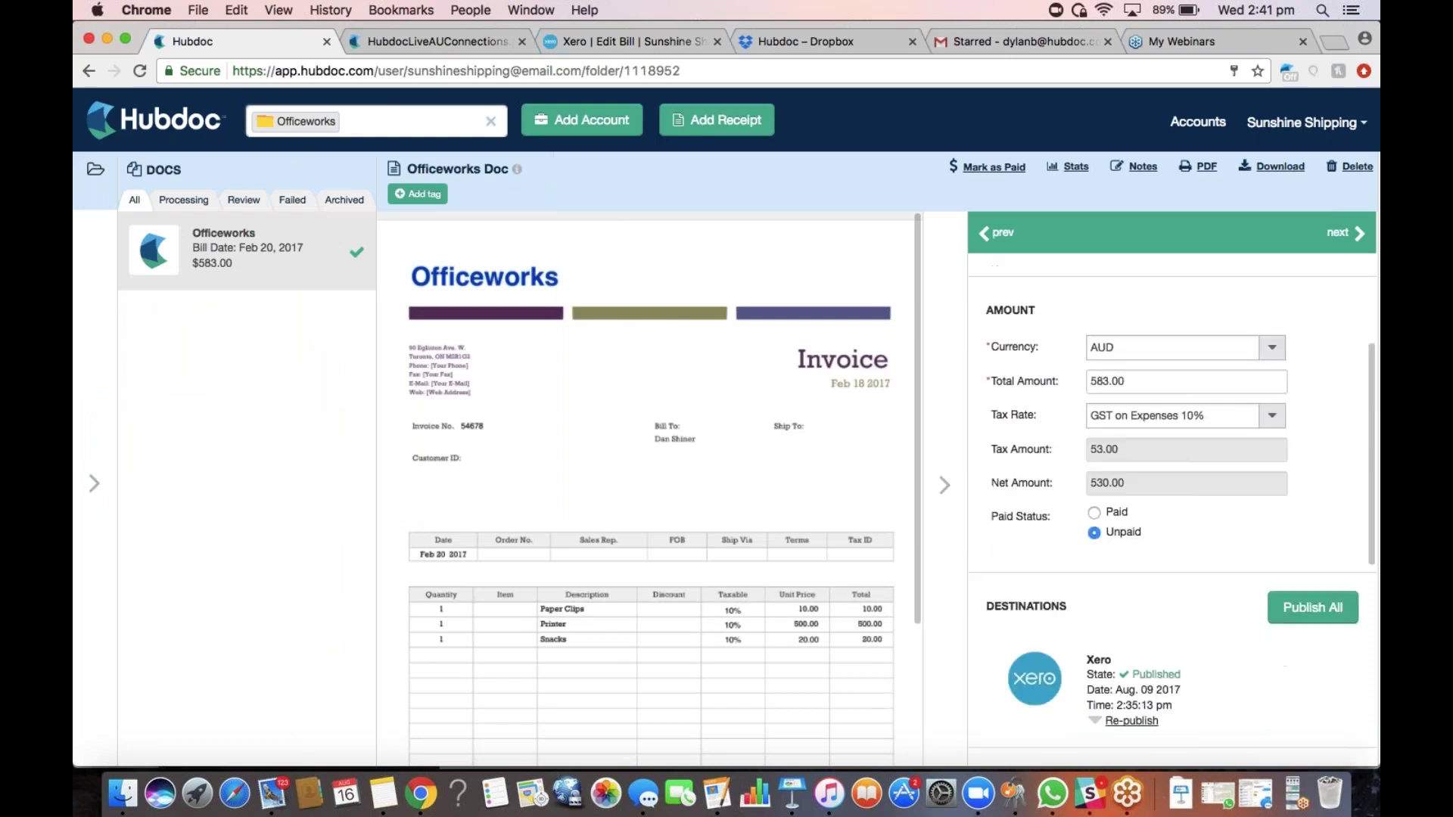
{"action": "left_click", "coordinate": [1096, 571]}
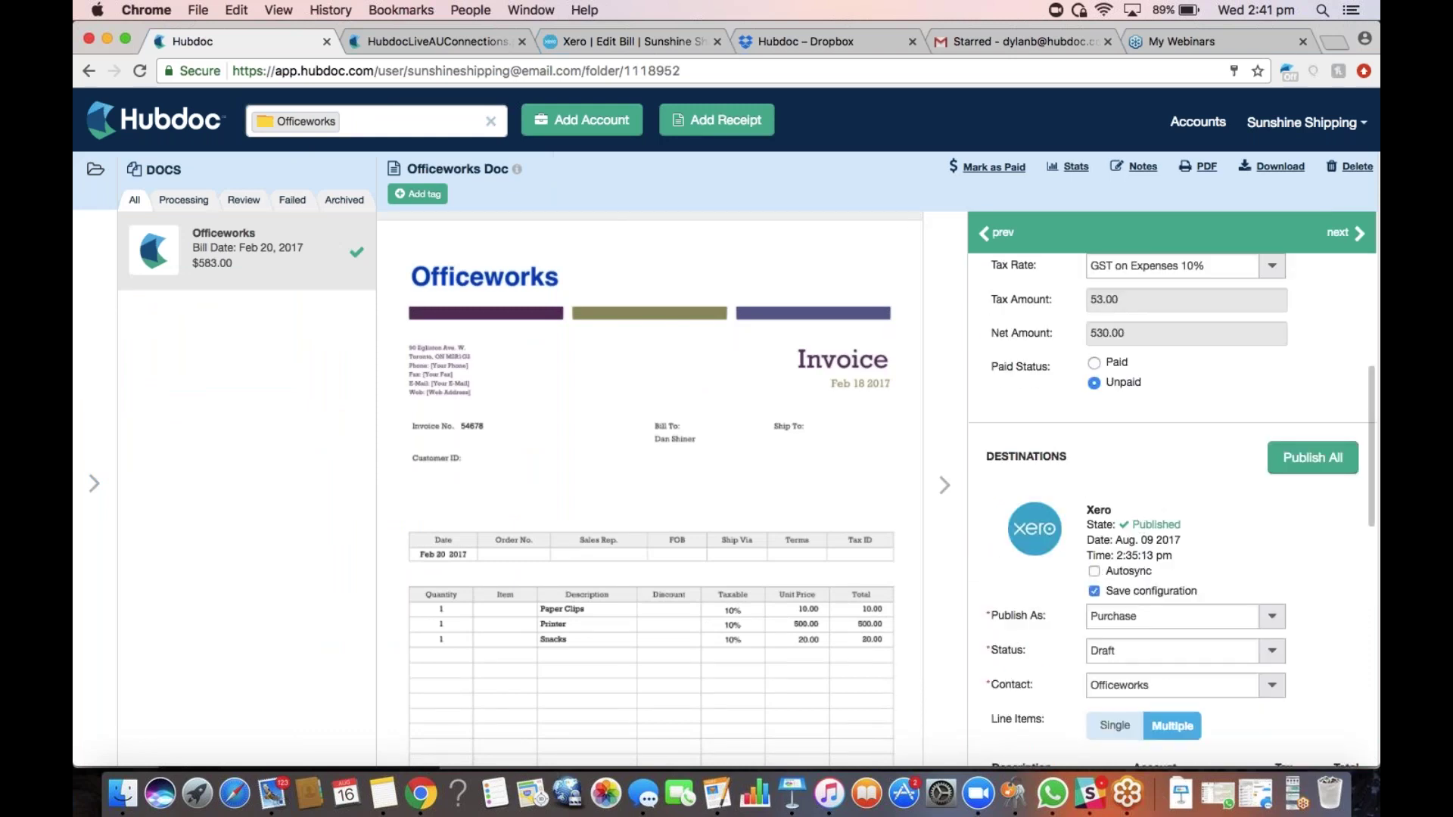
{"action": "scroll", "coordinate": [1148, 622], "scroll_direction": "down", "scroll_amount": 3}
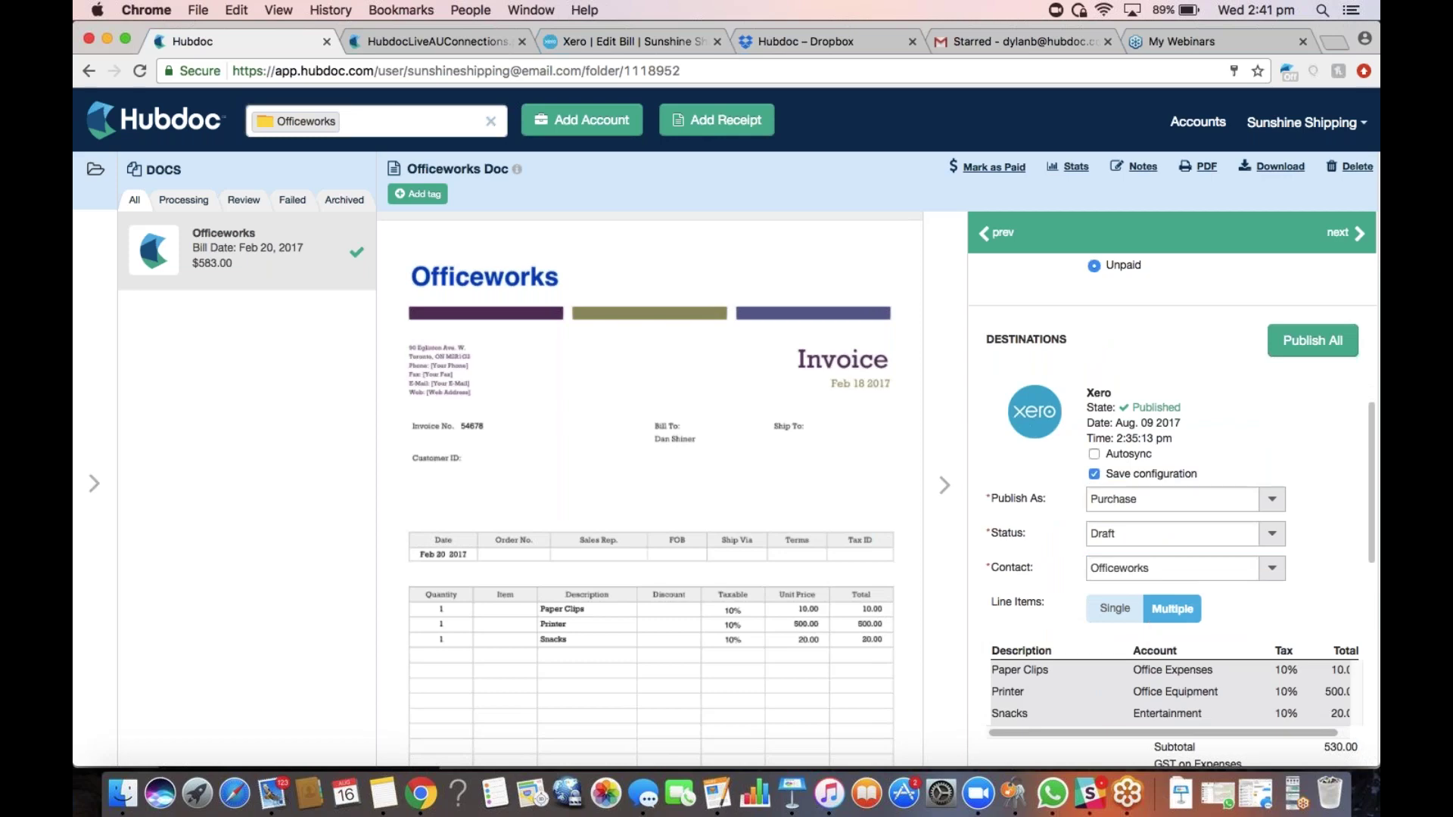
Keep Paper Clips at 453 - Office Expenses with GST on Expenses 10%, and save the line items
{"action": "left_click", "coordinate": [1174, 611]}
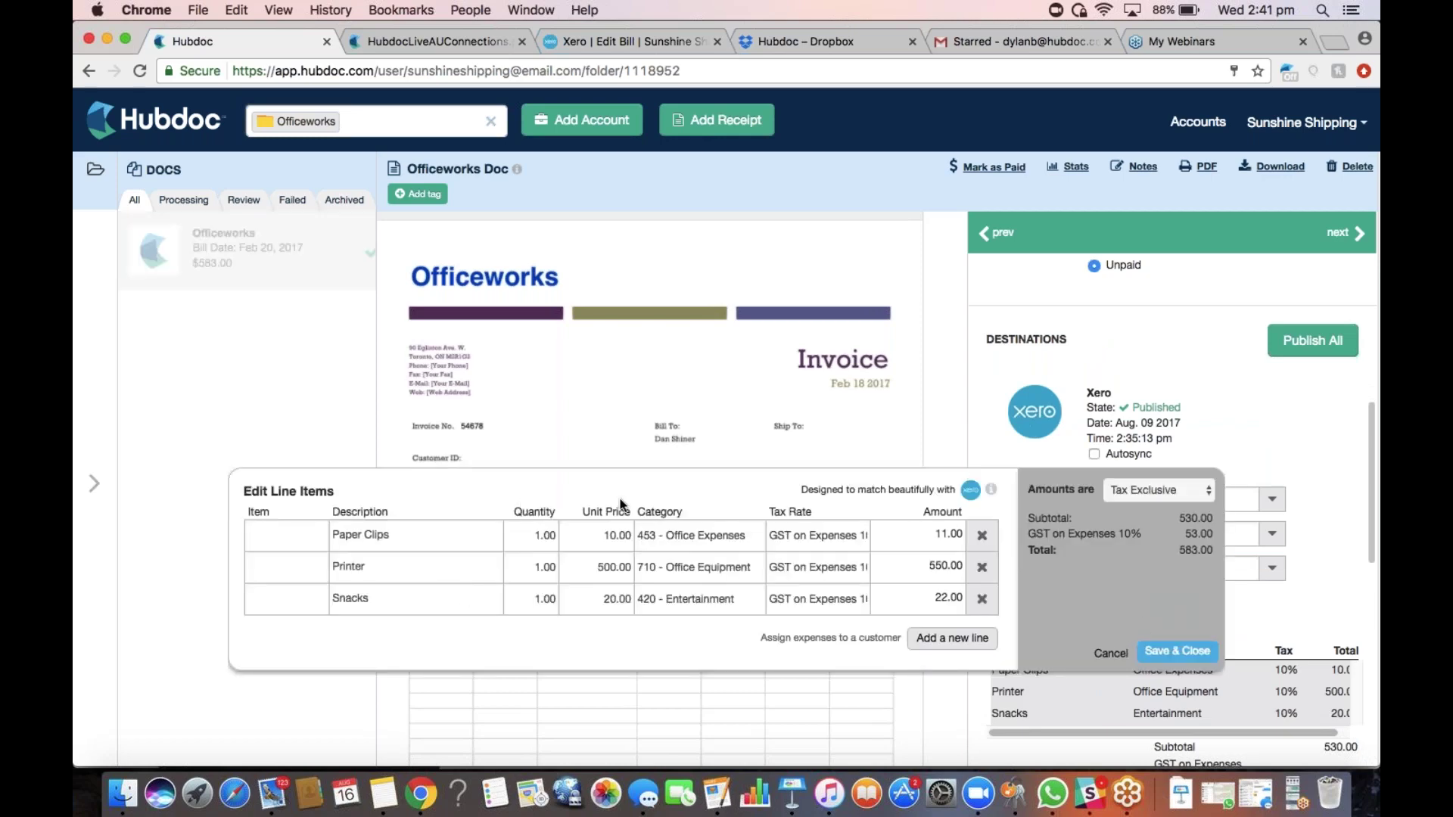
{"action": "left_click_drag", "start_coordinate": [628, 501], "coordinate": [641, 348]}
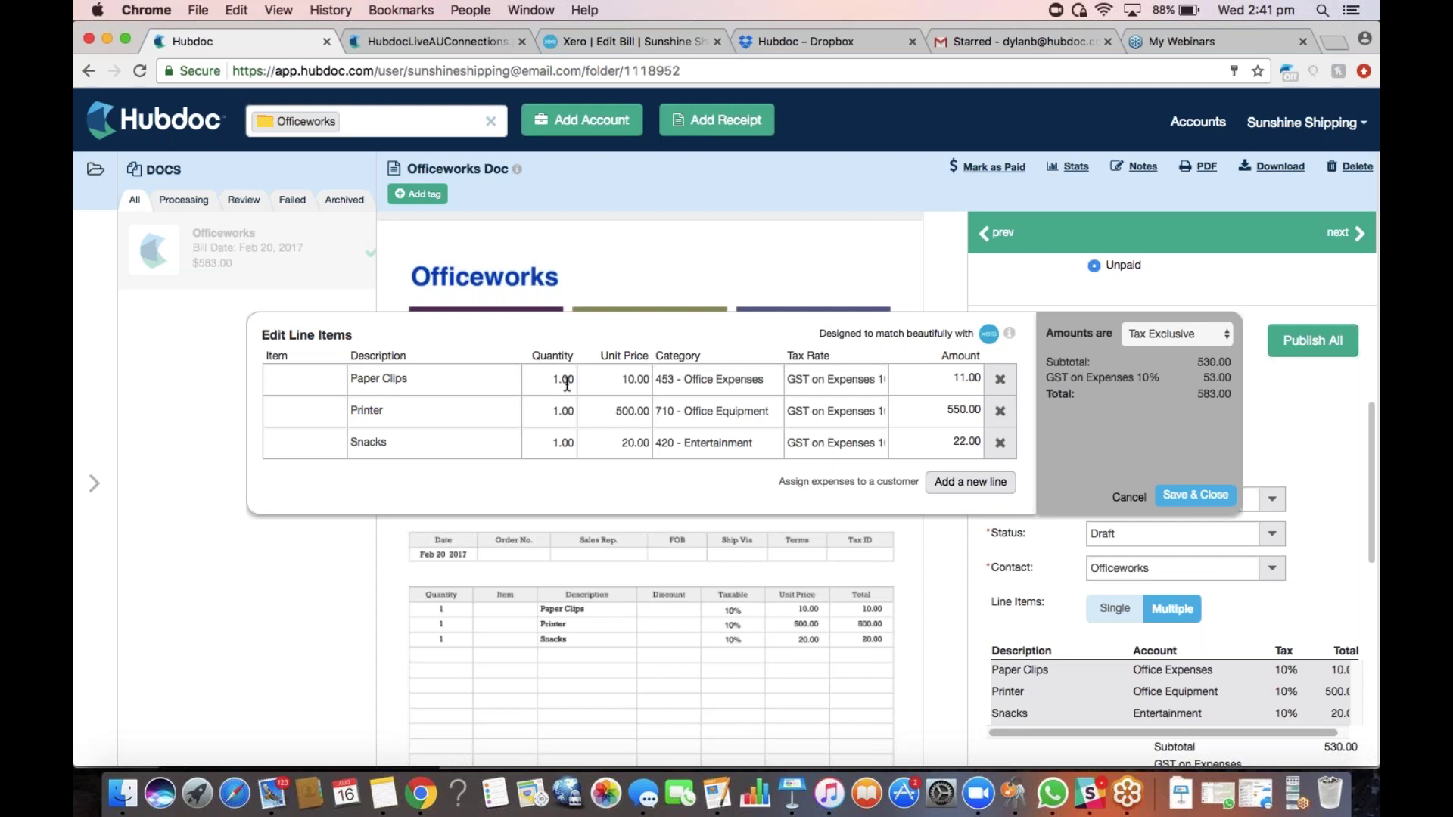
{"action": "left_click", "coordinate": [692, 378]}
{"action": "left_click", "coordinate": [753, 424]}
{"action": "left_click", "coordinate": [837, 378]}
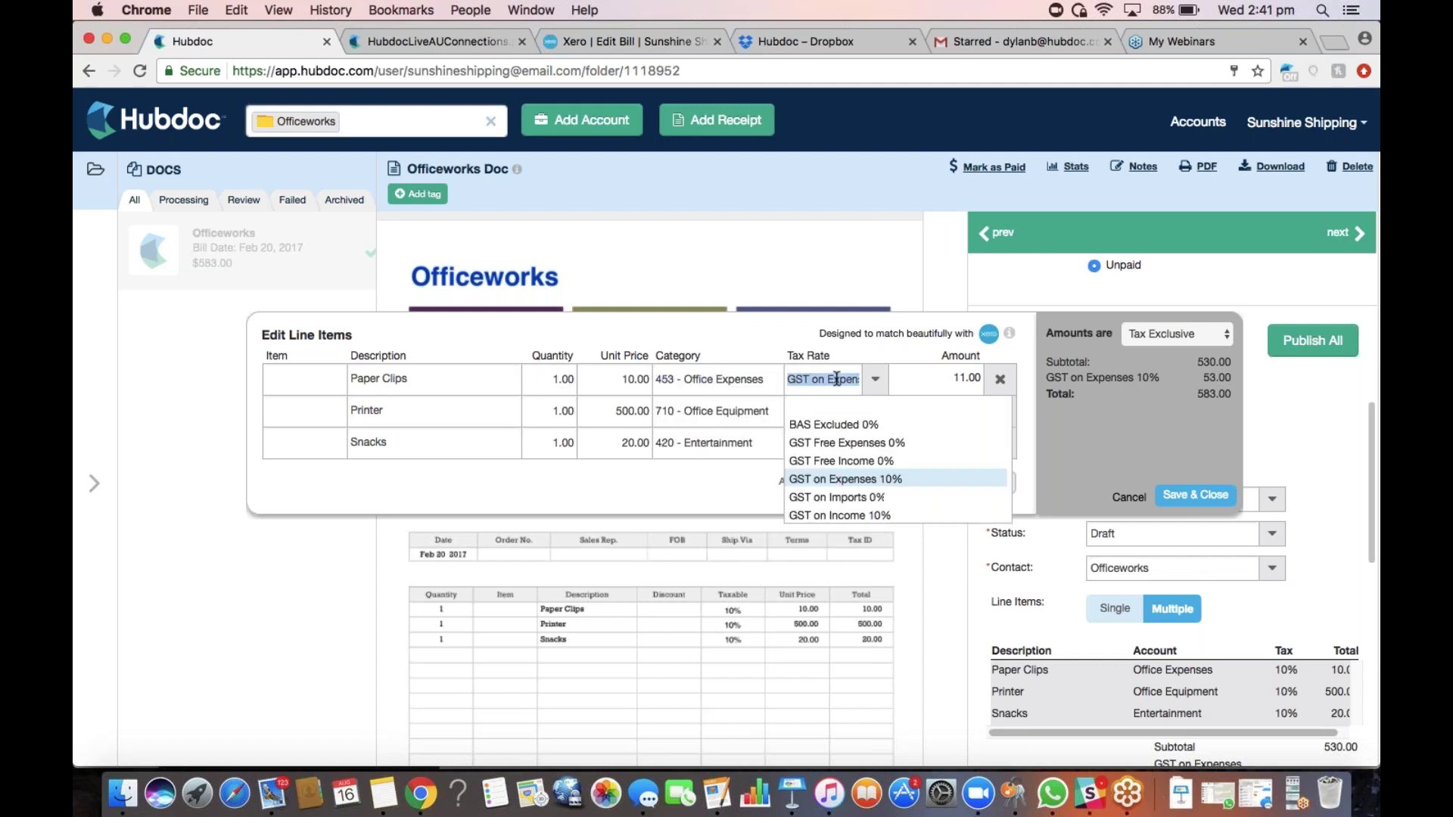
{"action": "left_click", "coordinate": [863, 355]}
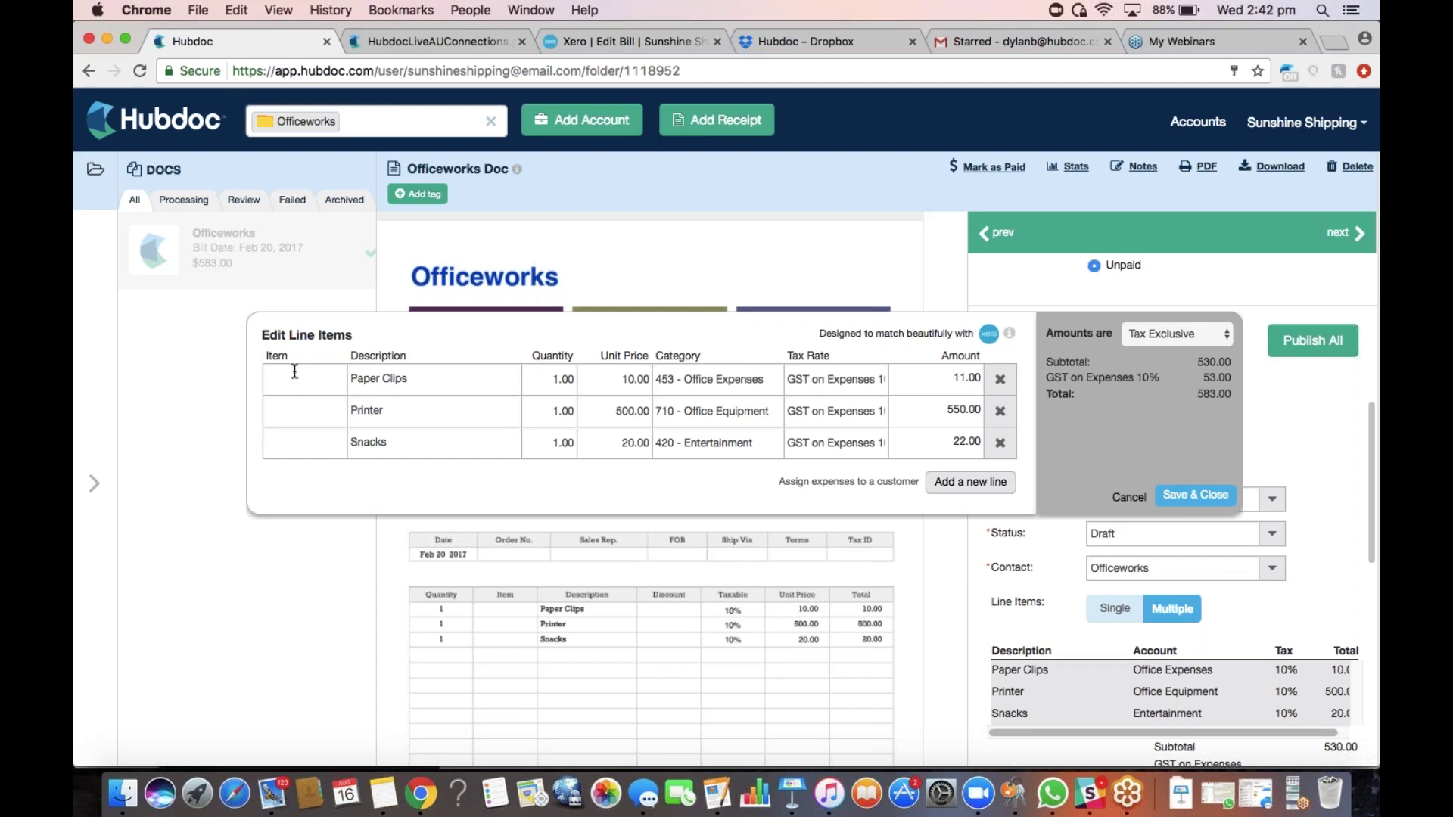
{"action": "left_click", "coordinate": [292, 377]}
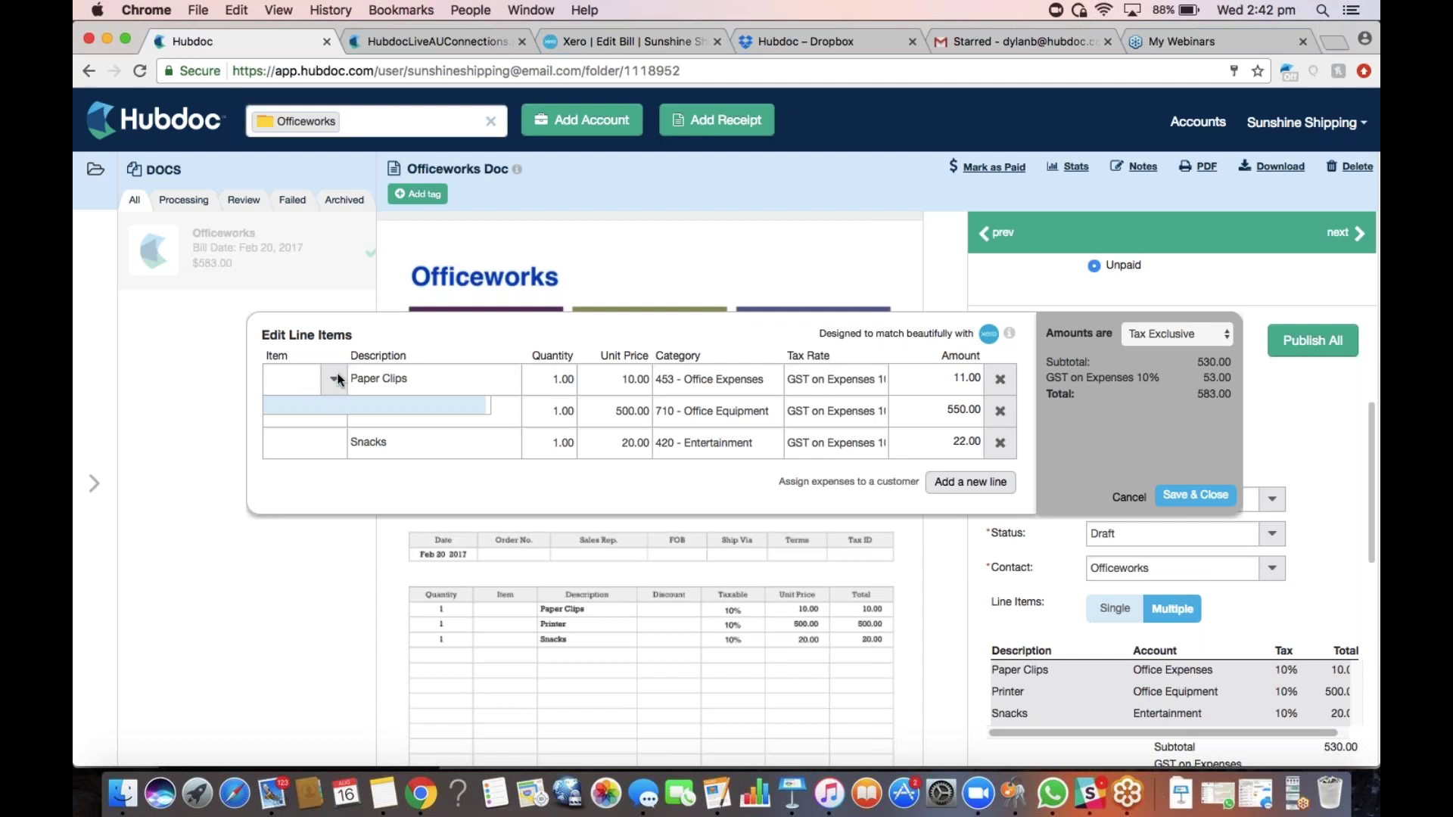
{"action": "left_click", "coordinate": [561, 342]}
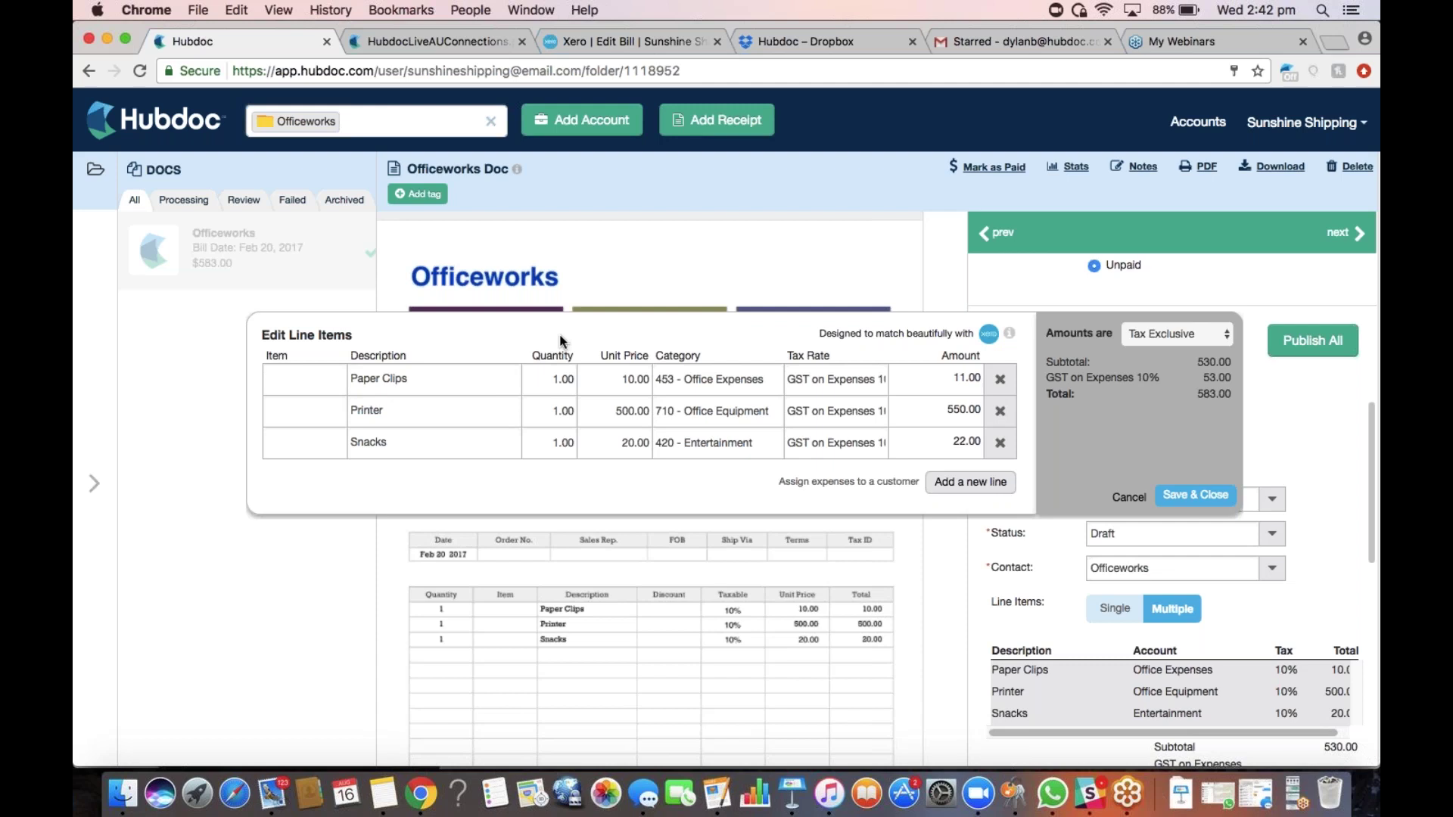
{"action": "left_click", "coordinate": [1191, 496]}
{"action": "scroll", "coordinate": [1181, 569], "scroll_direction": "down", "scroll_amount": 3}
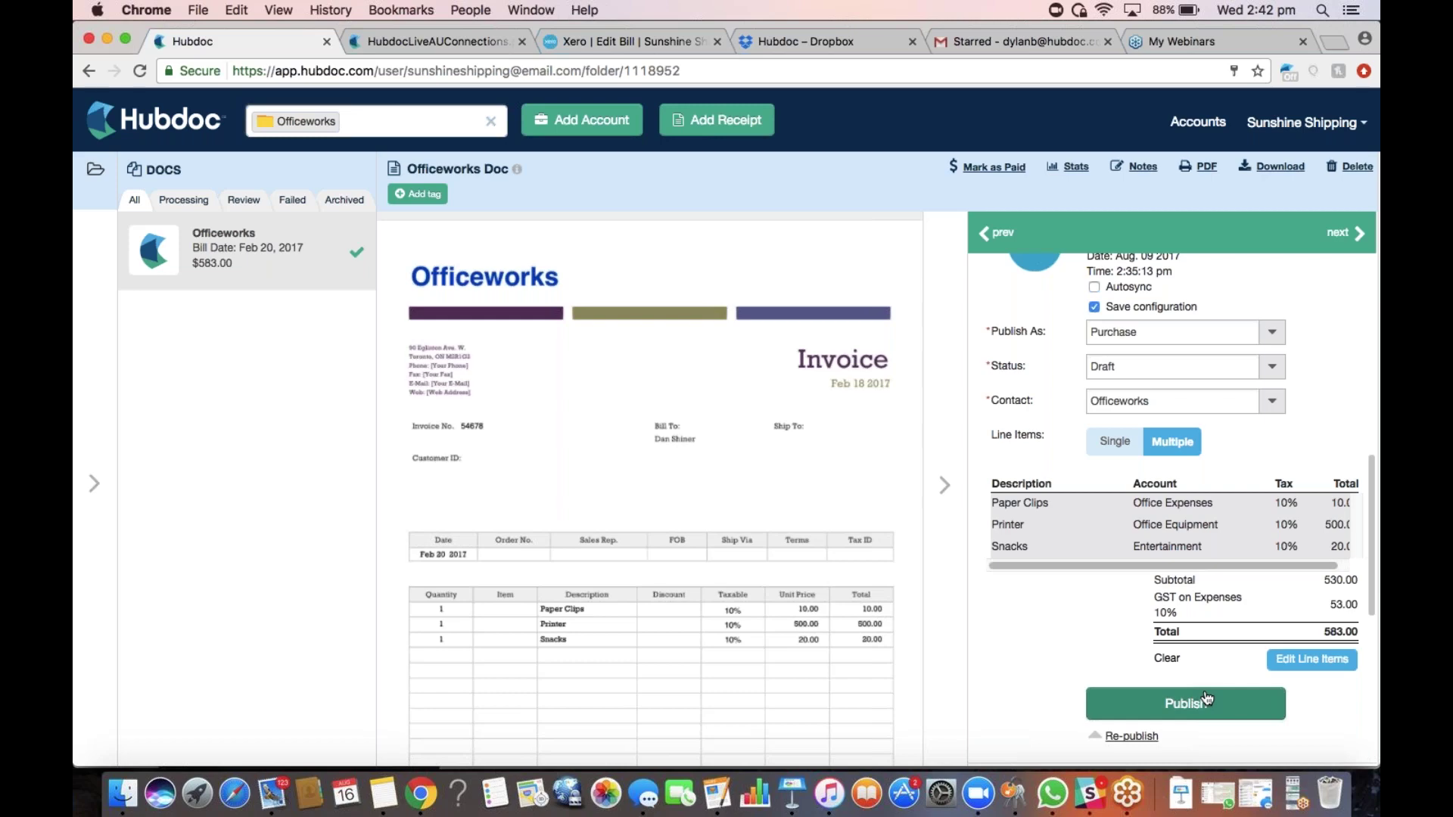
Publish the $583.00 Officeworks invoice to Xero as a draft purchase
{"action": "left_click", "coordinate": [1207, 698]}
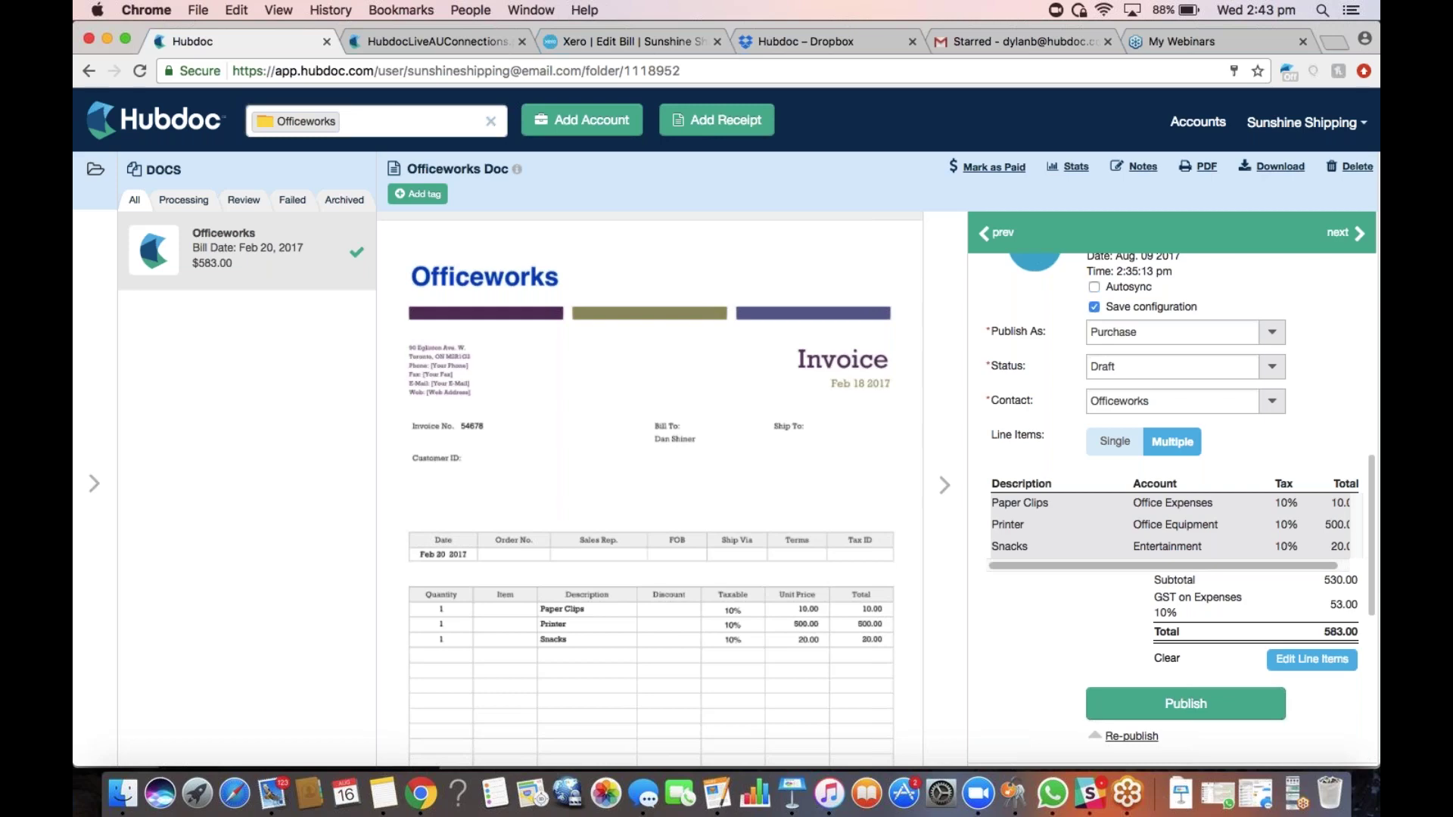
Collapse the publishing details to show the folders, then open and close the Sunshine Shipping account menu
{"action": "left_click", "coordinate": [949, 439]}
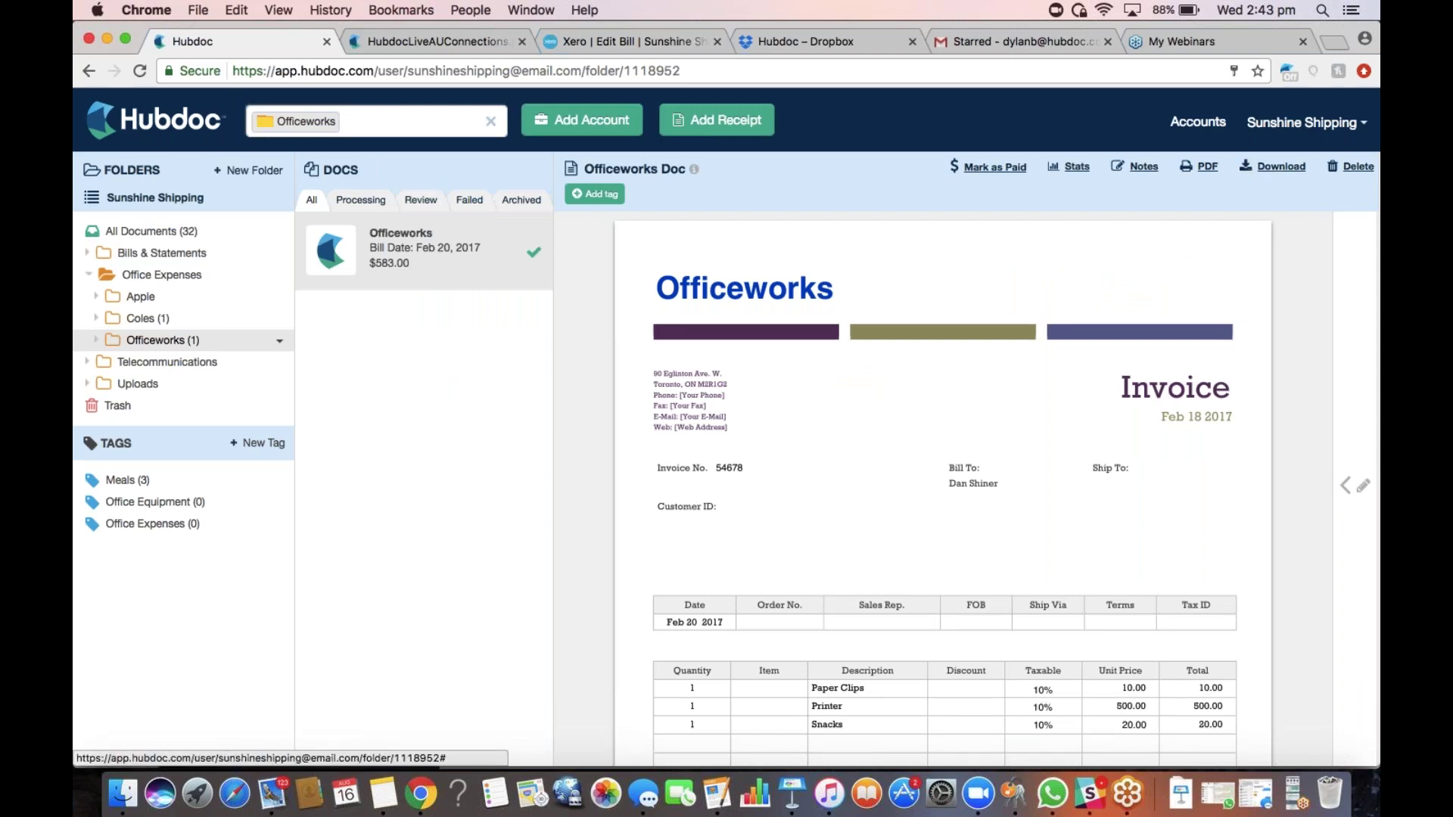
{"action": "left_click", "coordinate": [1361, 127]}
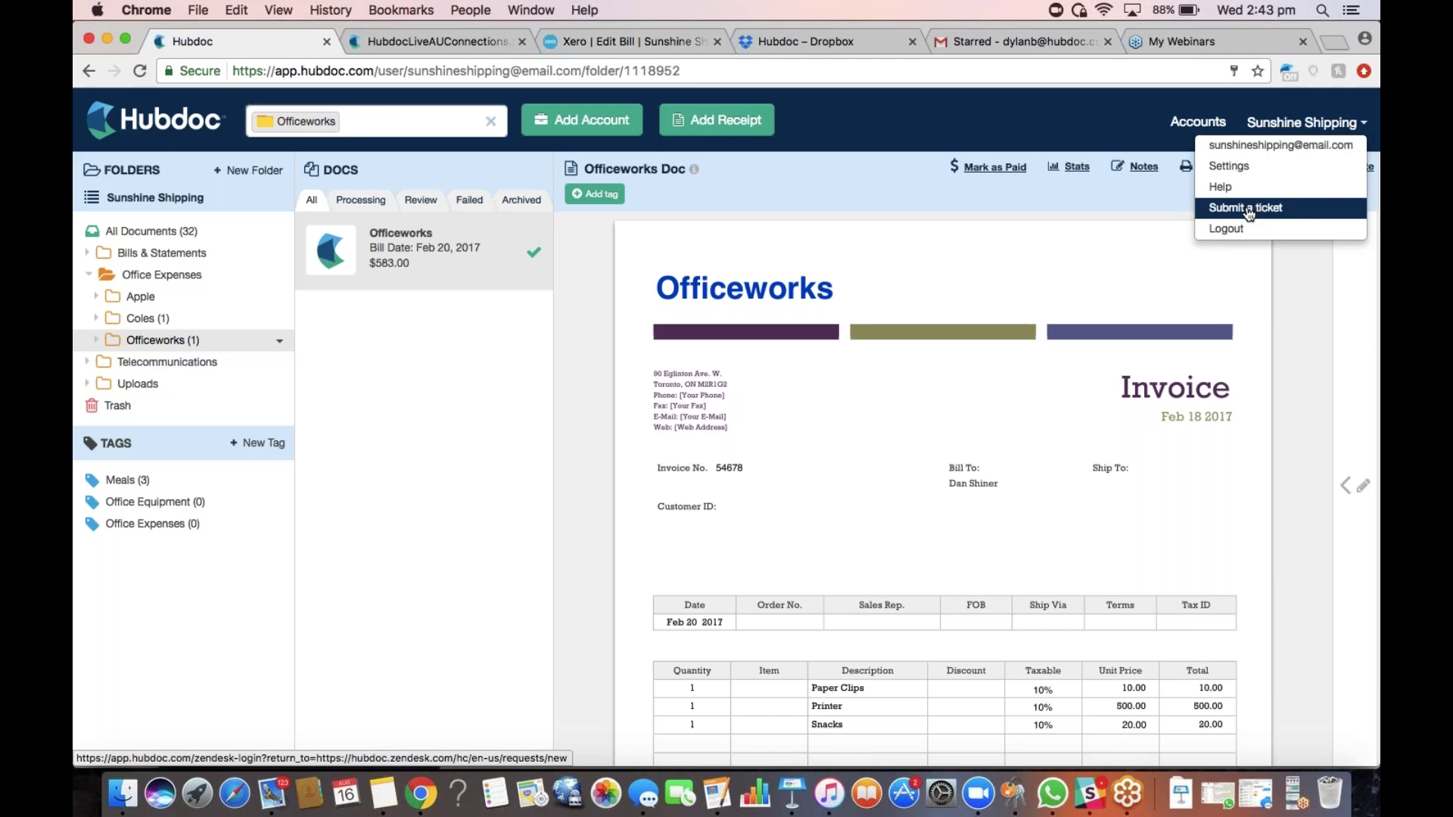
{"action": "left_click", "coordinate": [951, 128]}
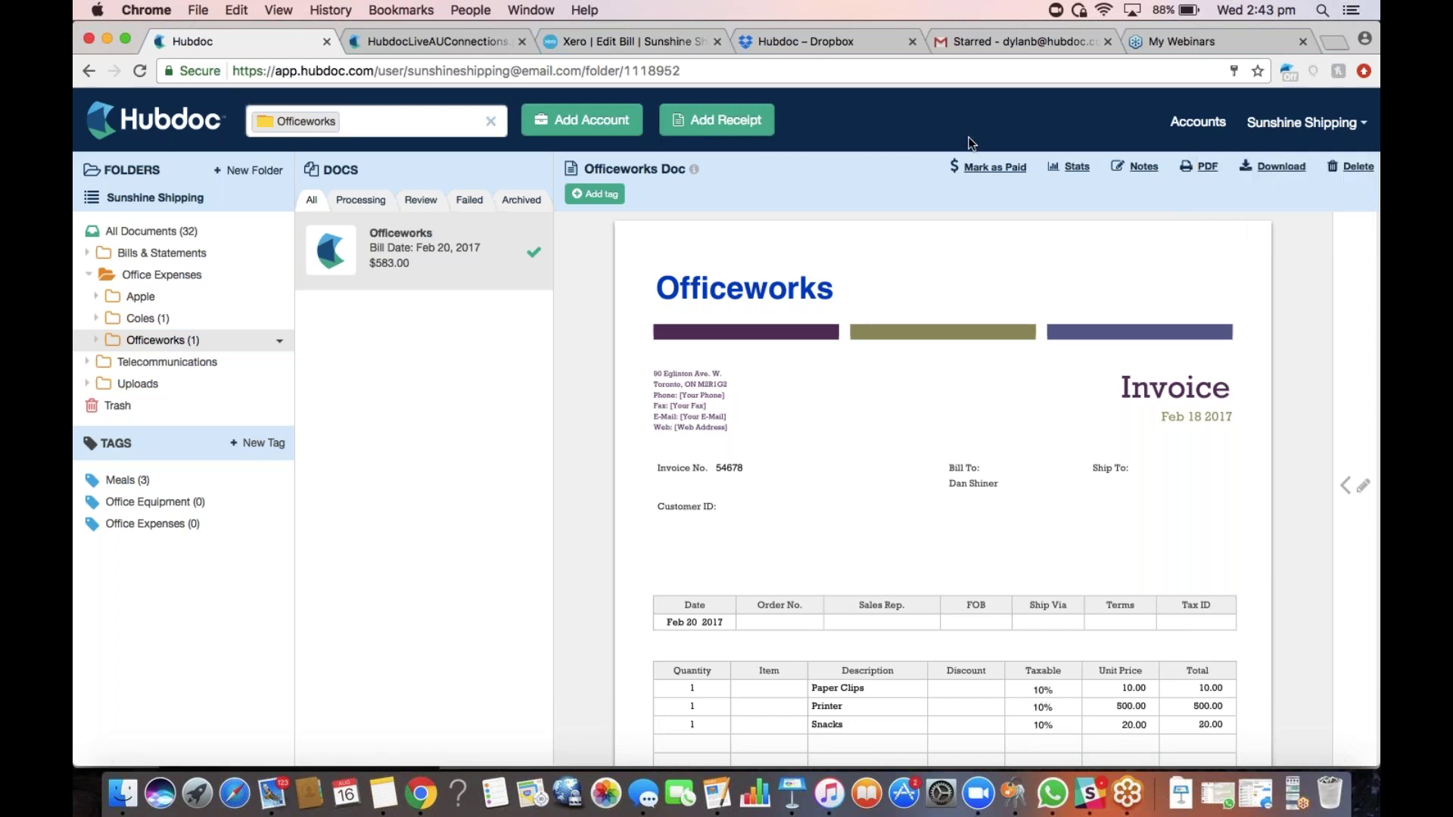